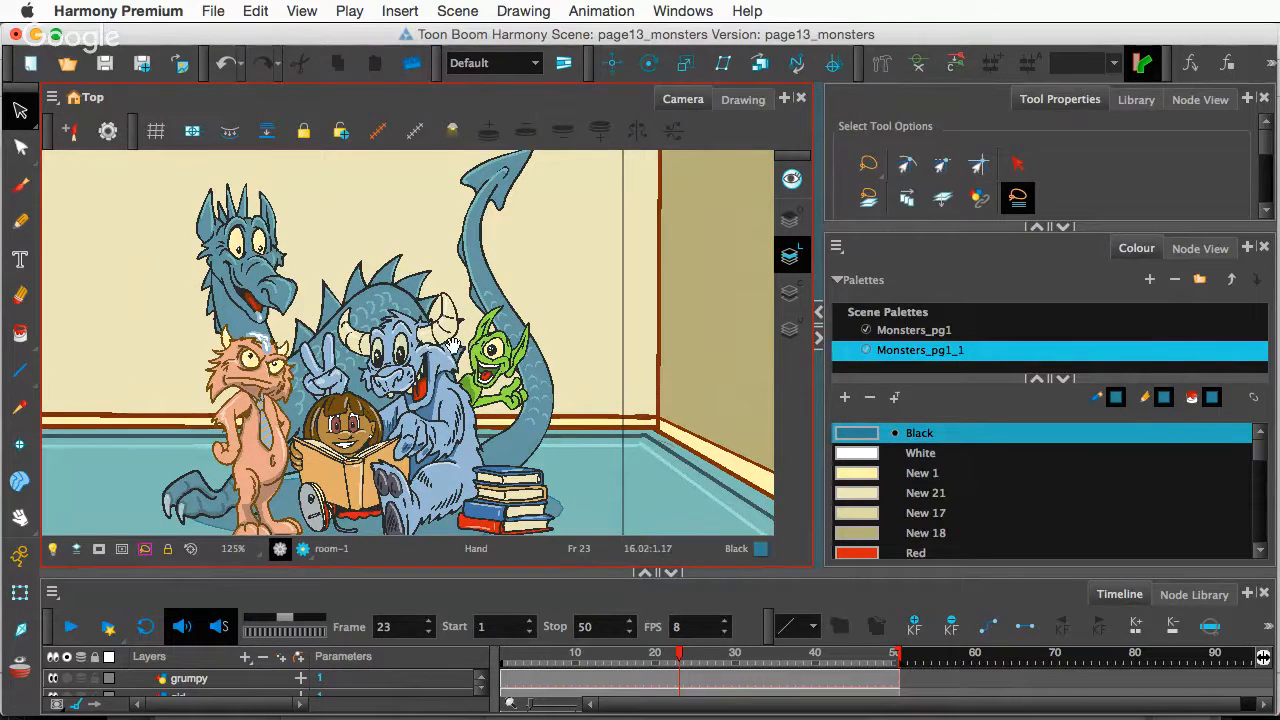
# - Raise the Camera/Timeline divider so the layer list extends down to Deformation-tail
pyautogui.scroll(-1, 344, 369)
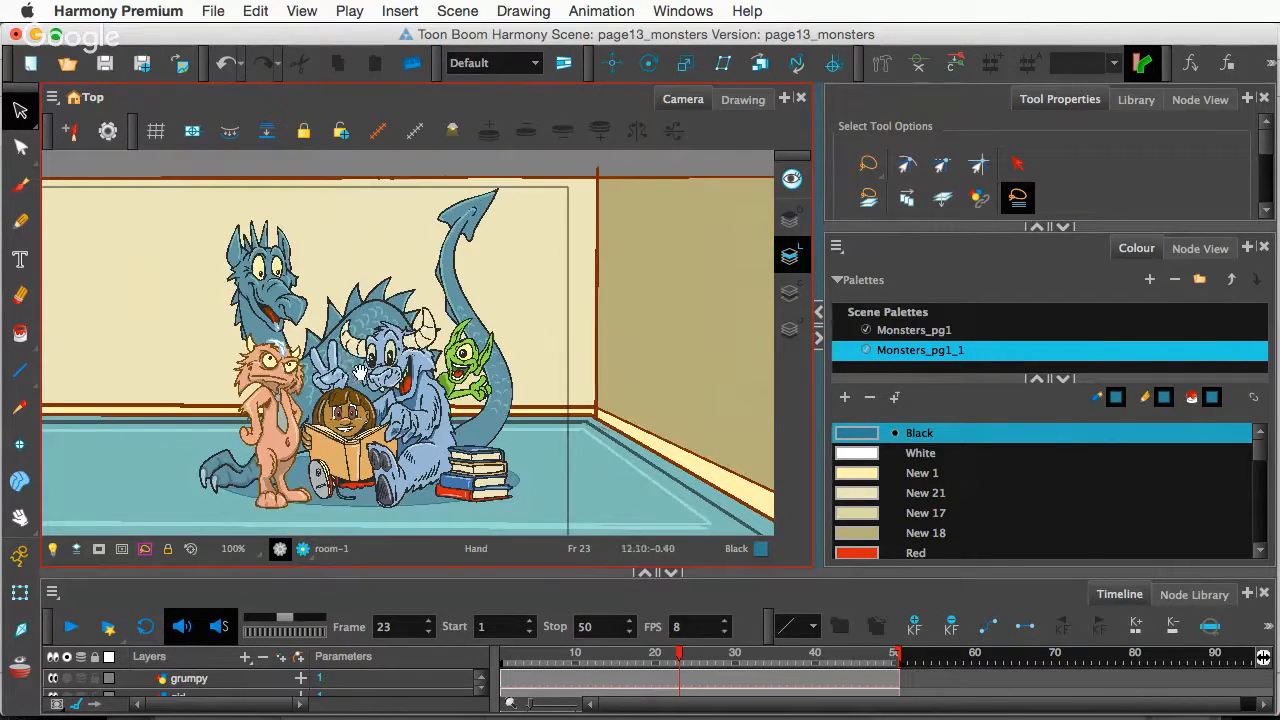
pyautogui.scroll(1, 380, 374)
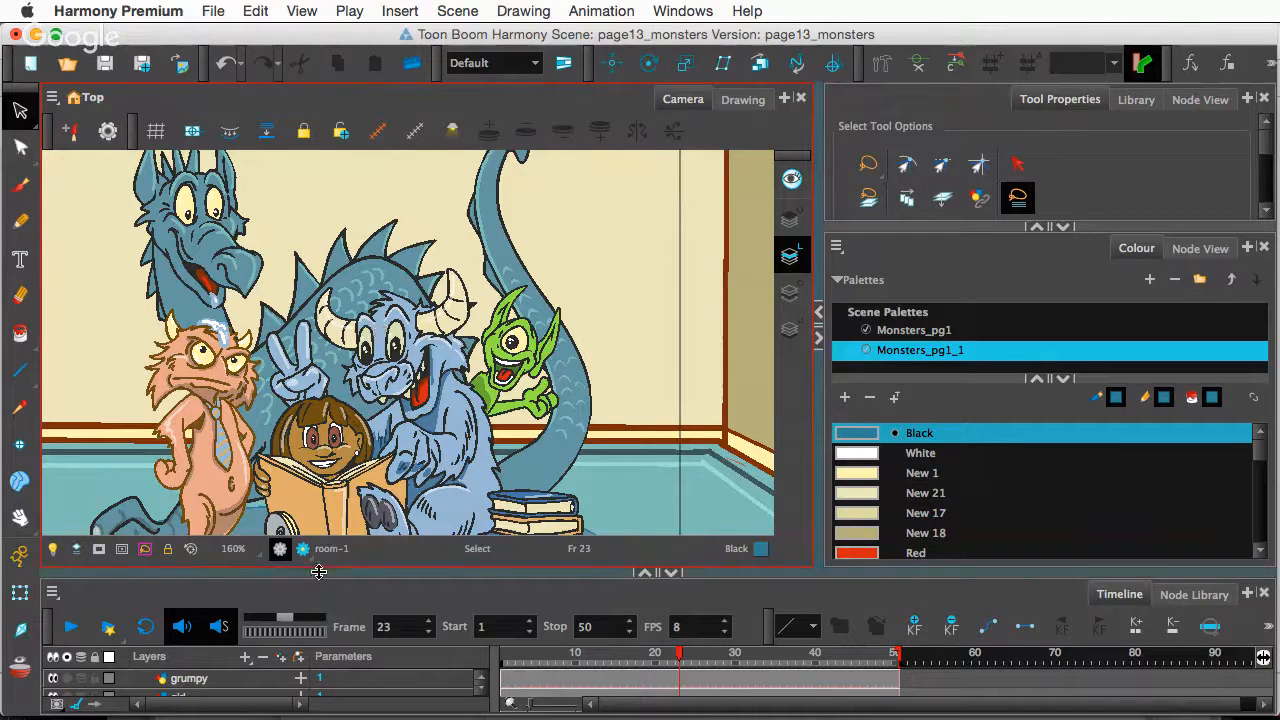
pyautogui.moveTo(317, 569); pyautogui.dragTo(328, 544)
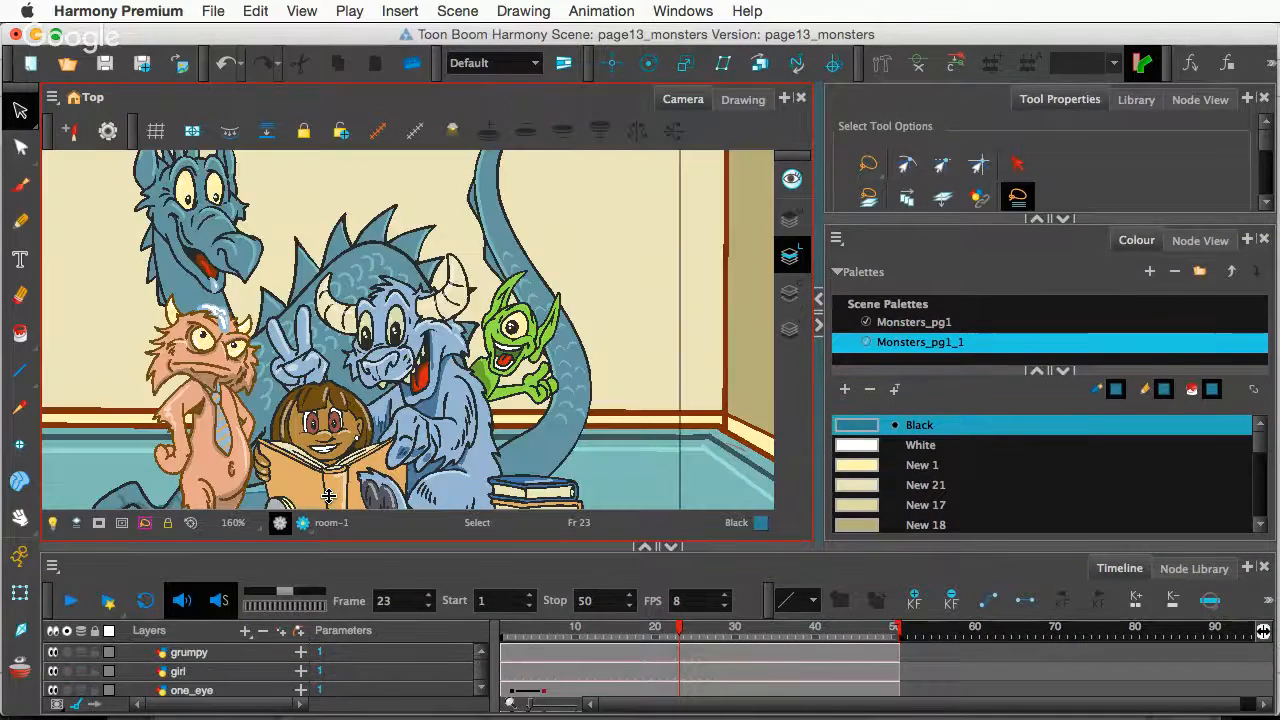
pyautogui.moveTo(328, 496); pyautogui.dragTo(328, 490)
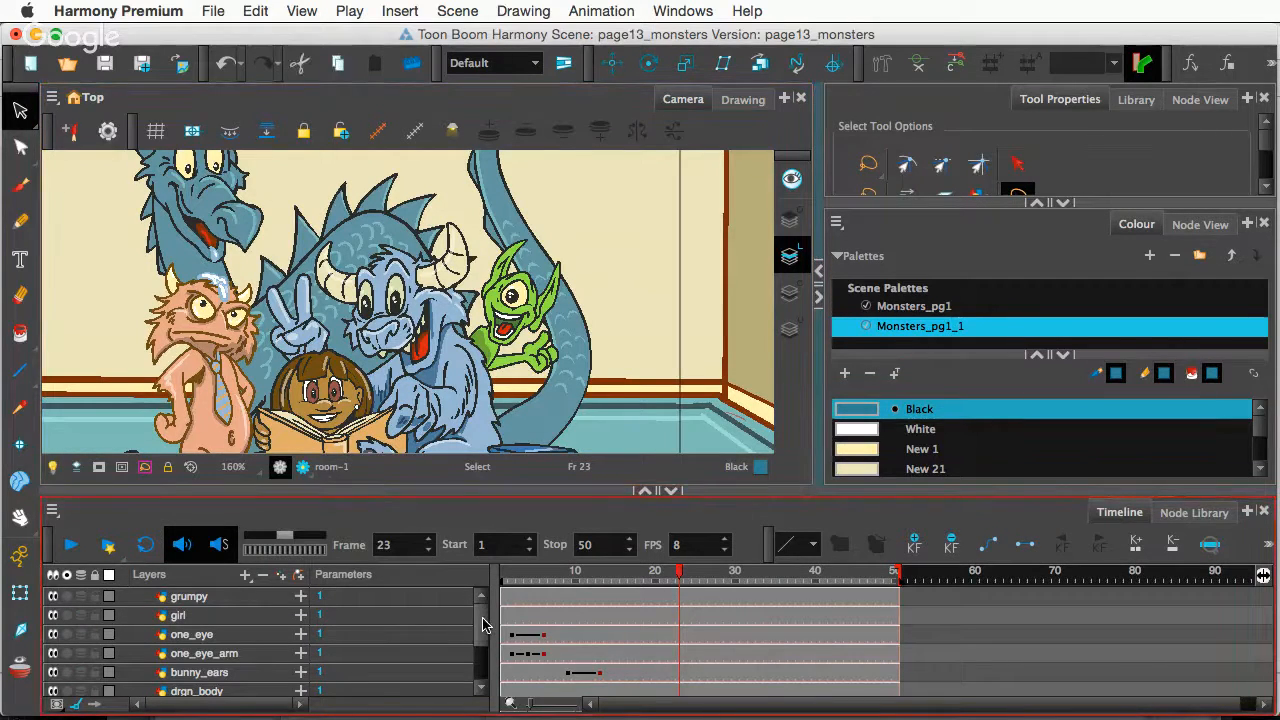
pyautogui.moveTo(277, 490); pyautogui.dragTo(268, 447)
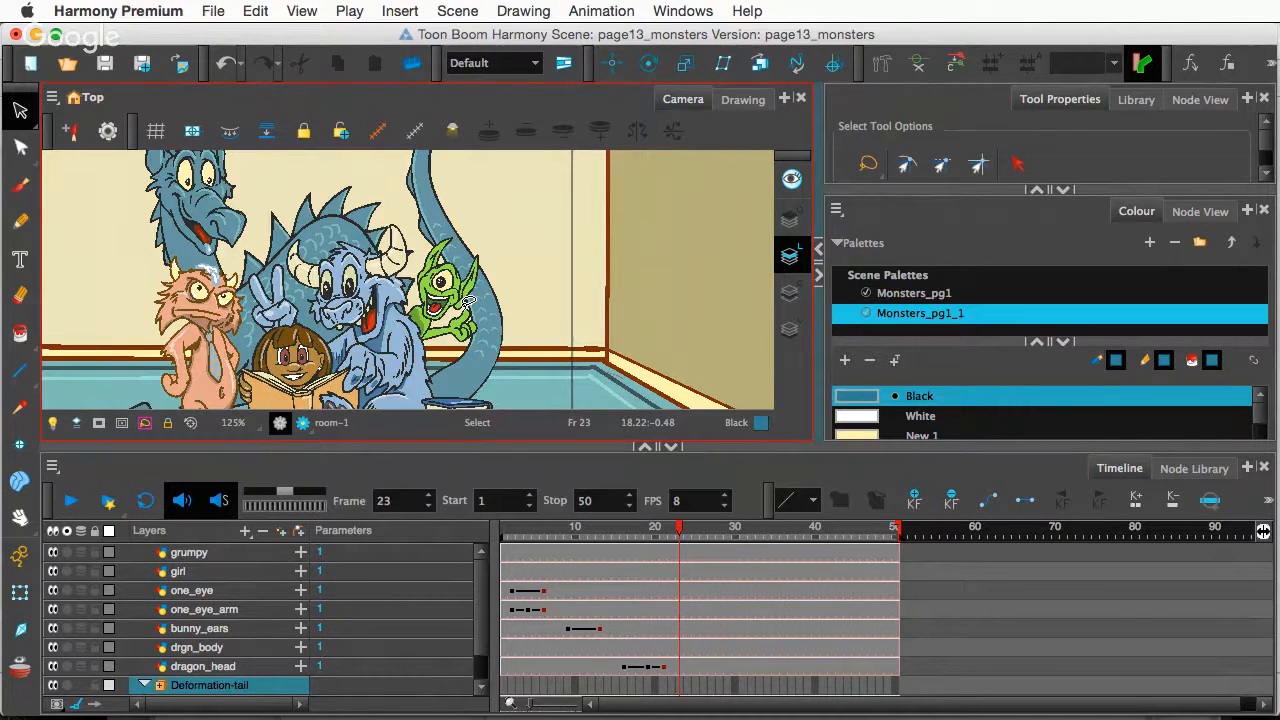
# - Scrub the playhead from frame 16 back to frame 3 to review the dragon head animation
pyautogui.click(624, 537)
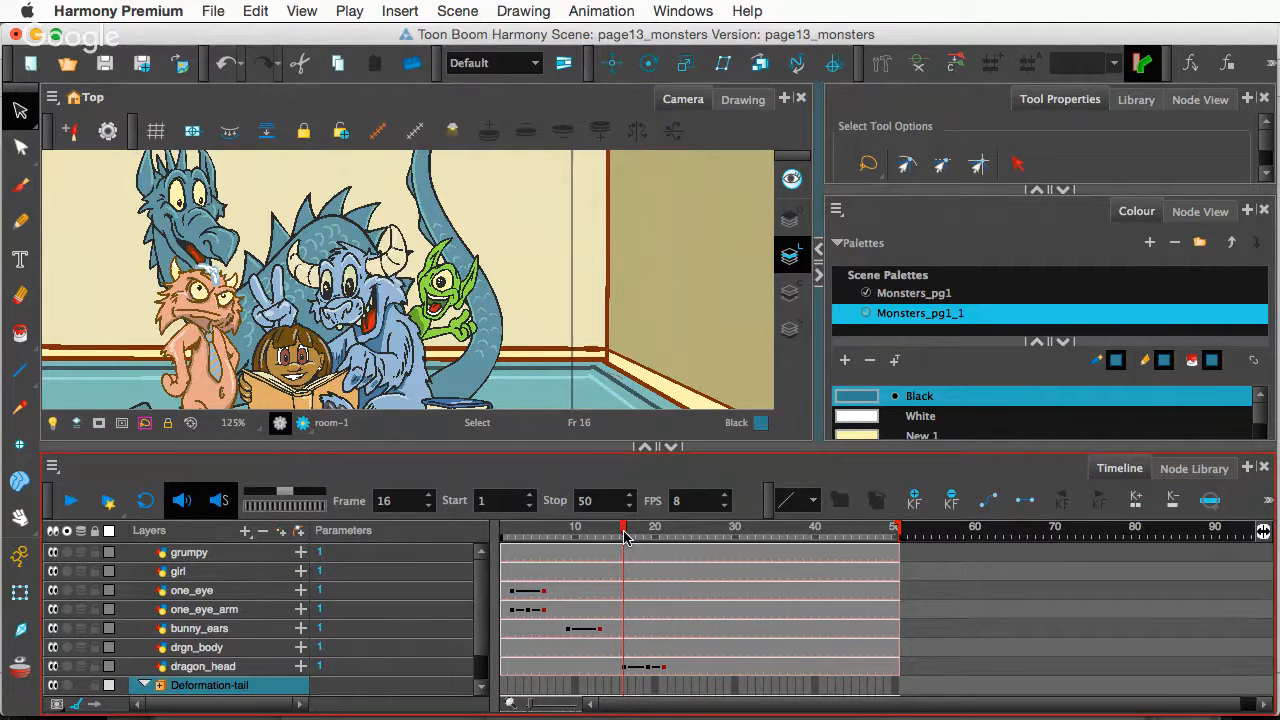
pyautogui.moveTo(624, 537); pyautogui.dragTo(656, 563)
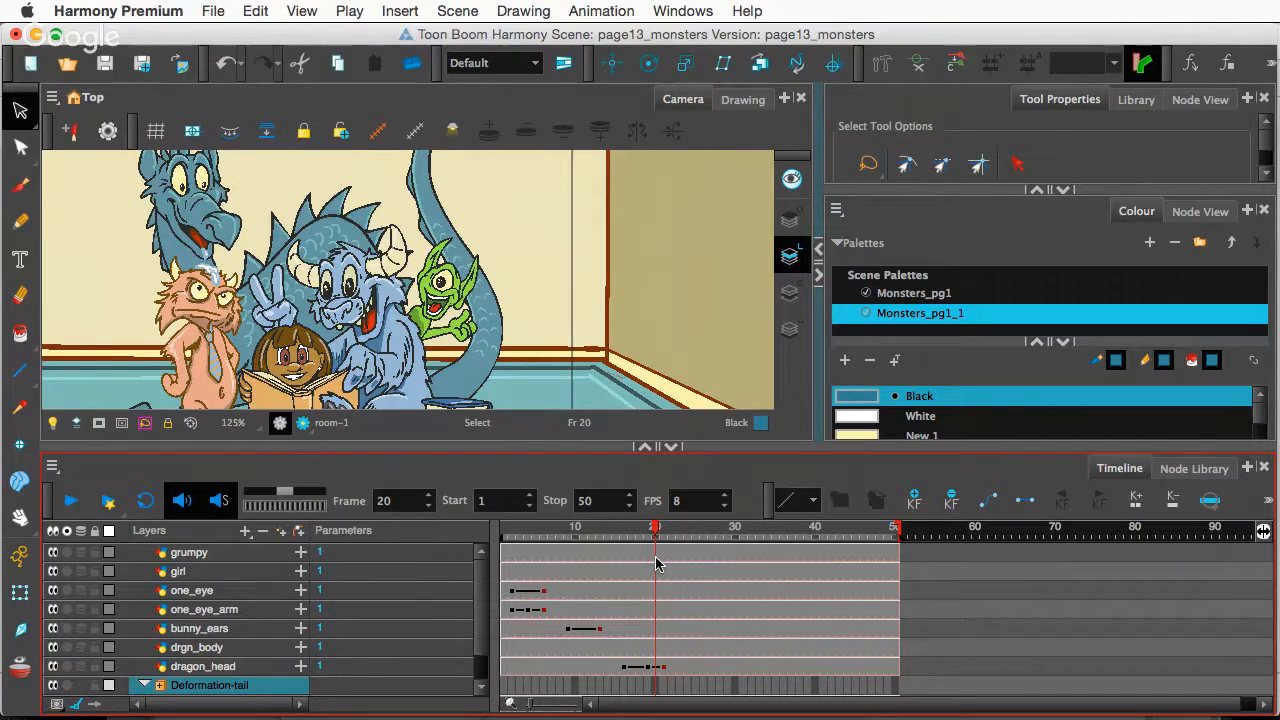
pyautogui.scroll(-3, 488, 280)
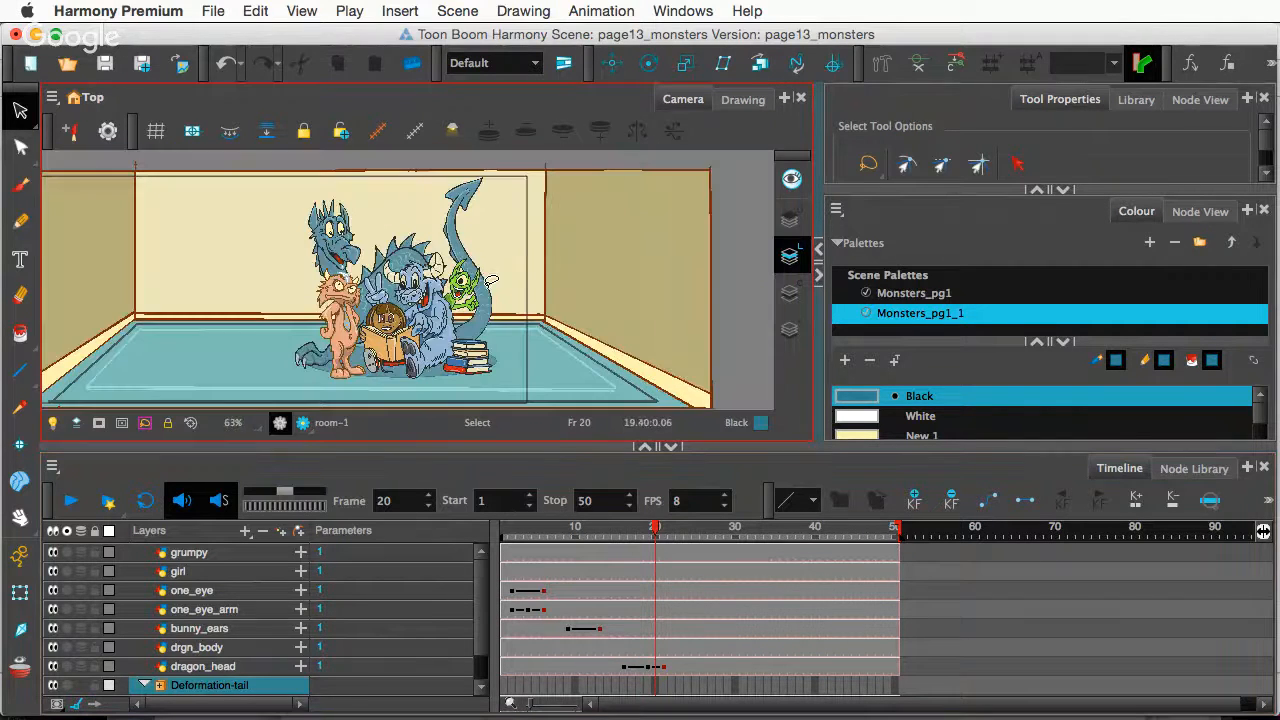
pyautogui.scroll(1, 488, 282)
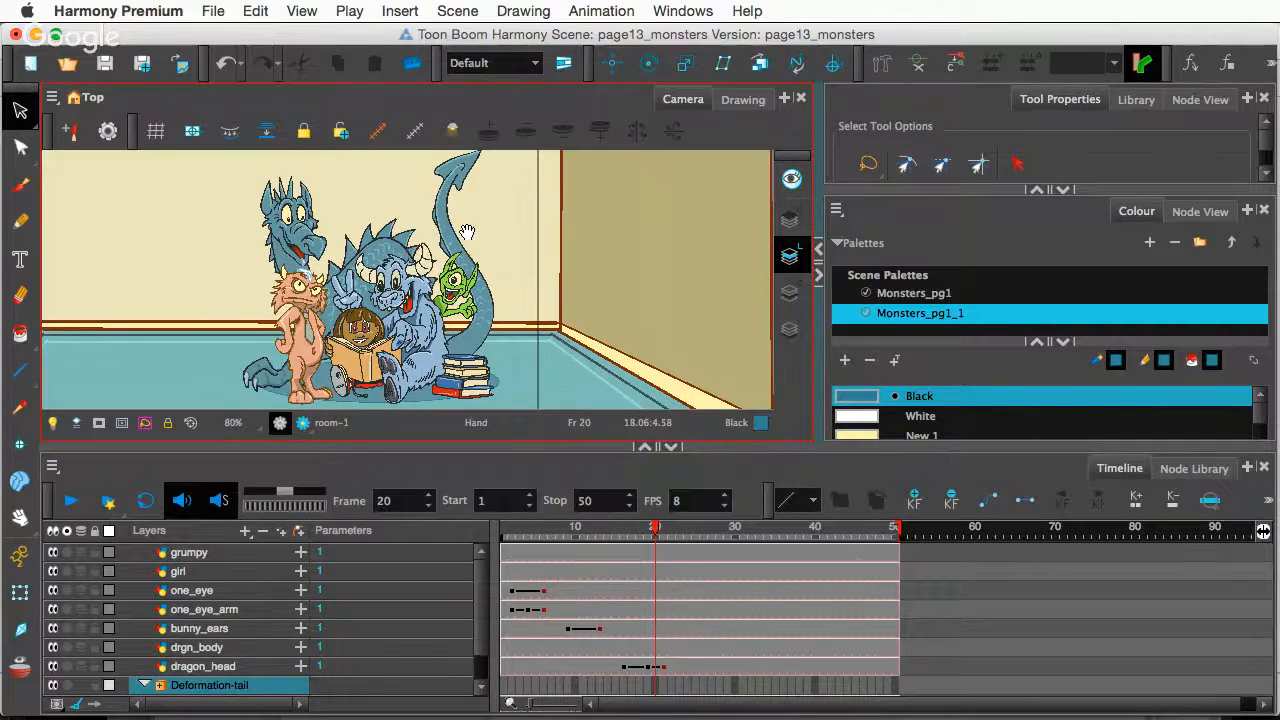
# - Lower the Camera/Timeline divider to give the scene view more height
pyautogui.moveTo(373, 447); pyautogui.dragTo(384, 545)
pyautogui.scroll(2, 499, 306)
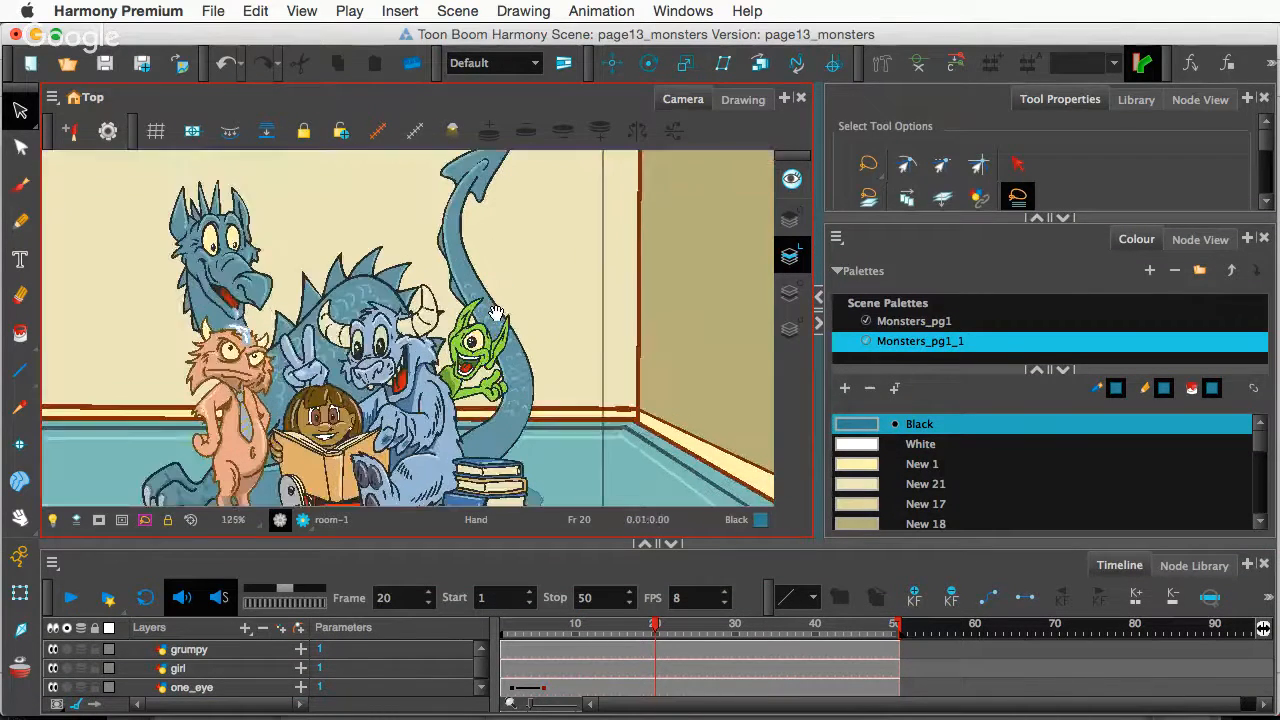
pyautogui.scroll(-1, 499, 306)
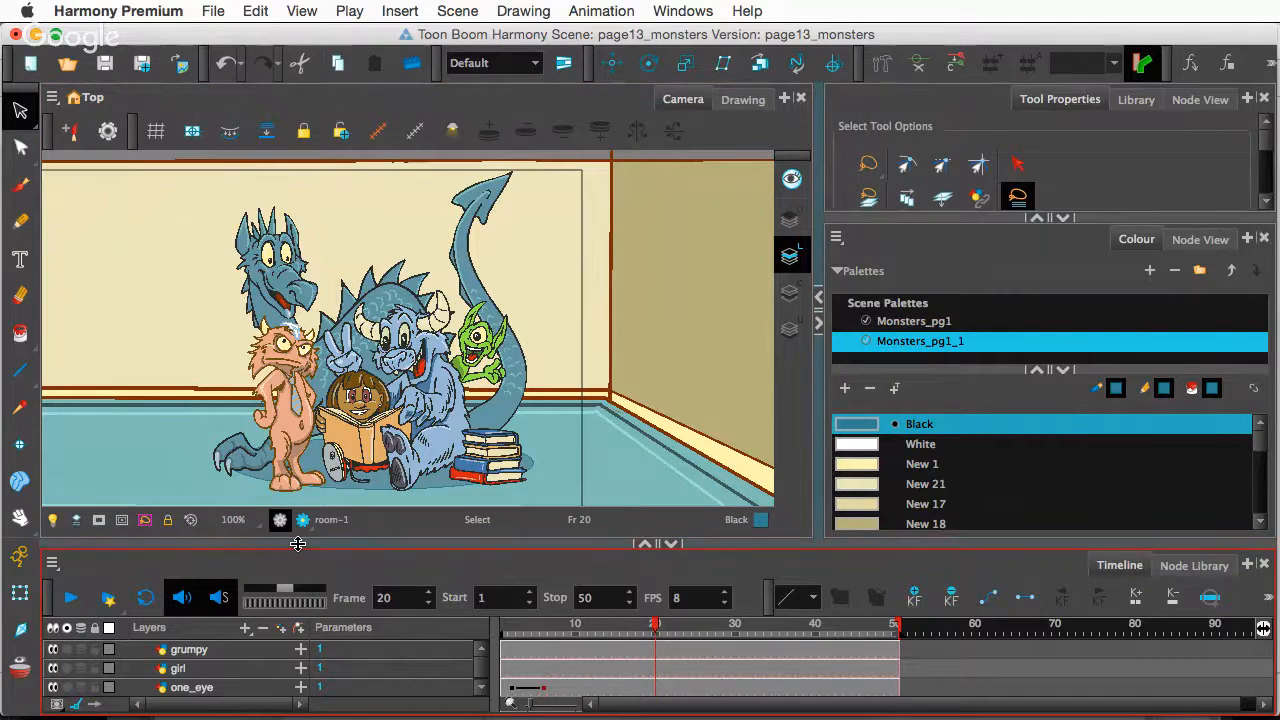
# - Toggle Render View on and off, then raise the divider to list layers from grumpy to drgn_body
pyautogui.scroll(1, 350, 420)
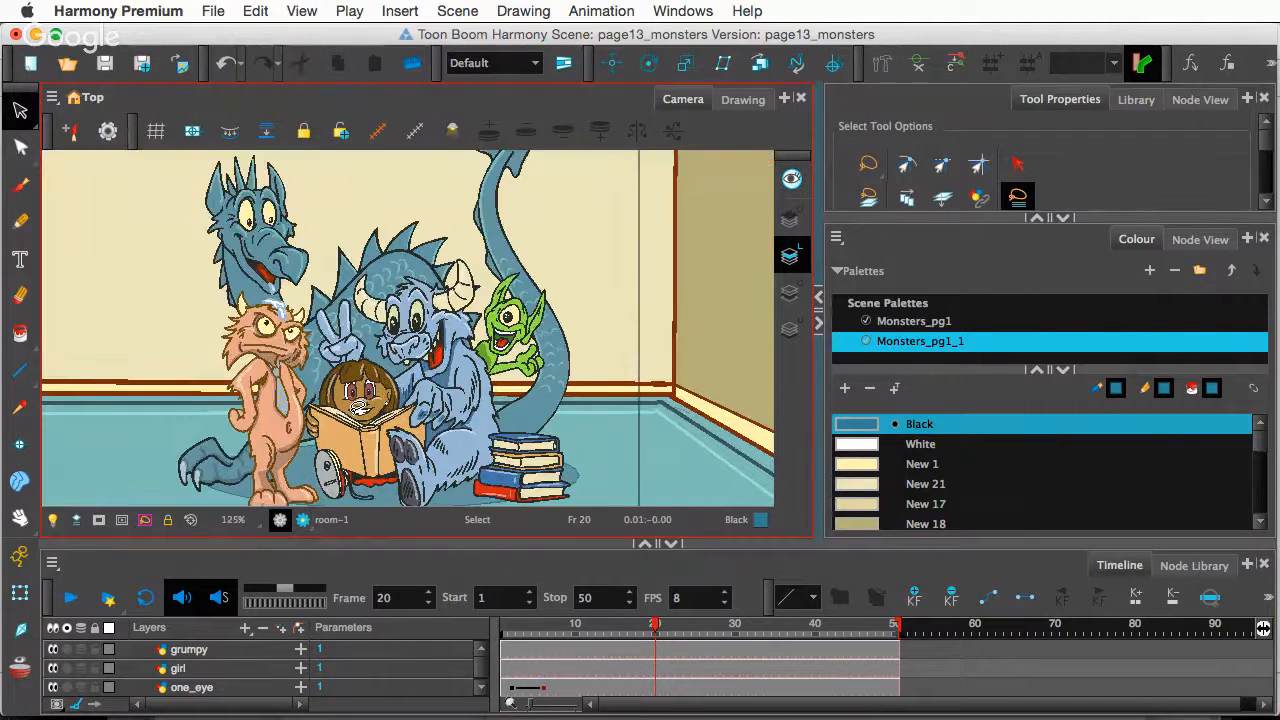
pyautogui.click(302, 521)
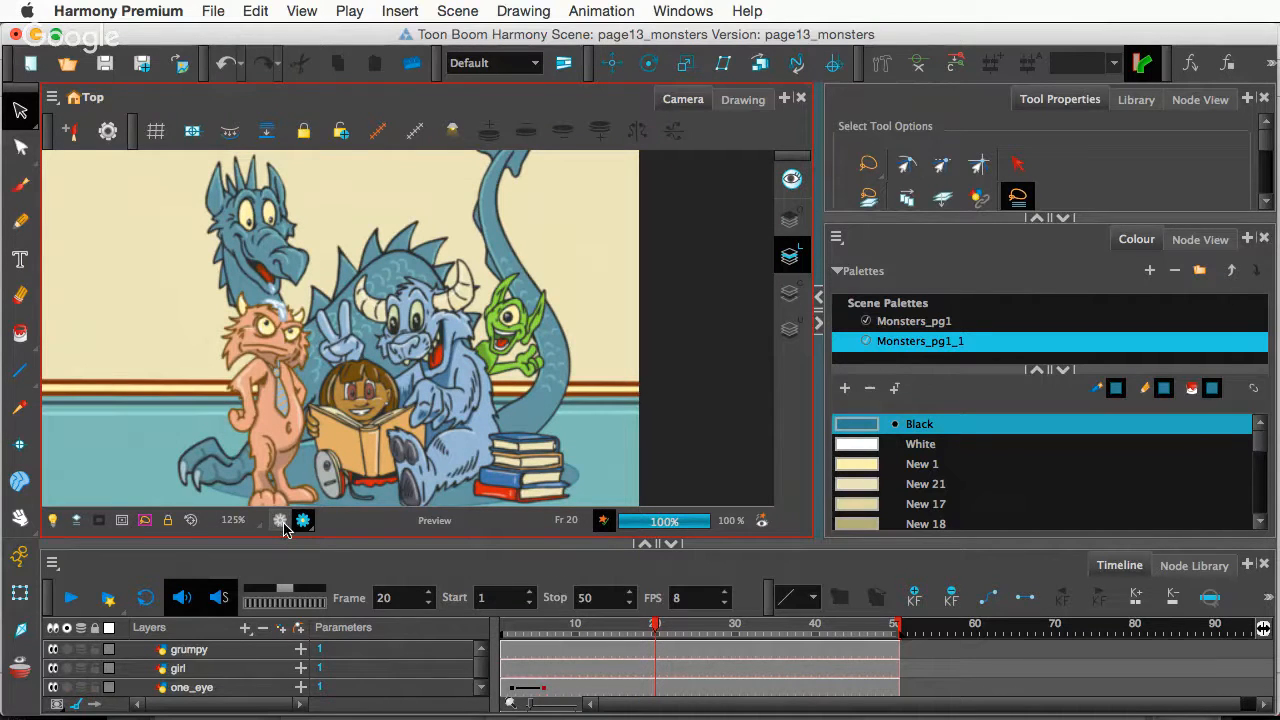
pyautogui.click(281, 521)
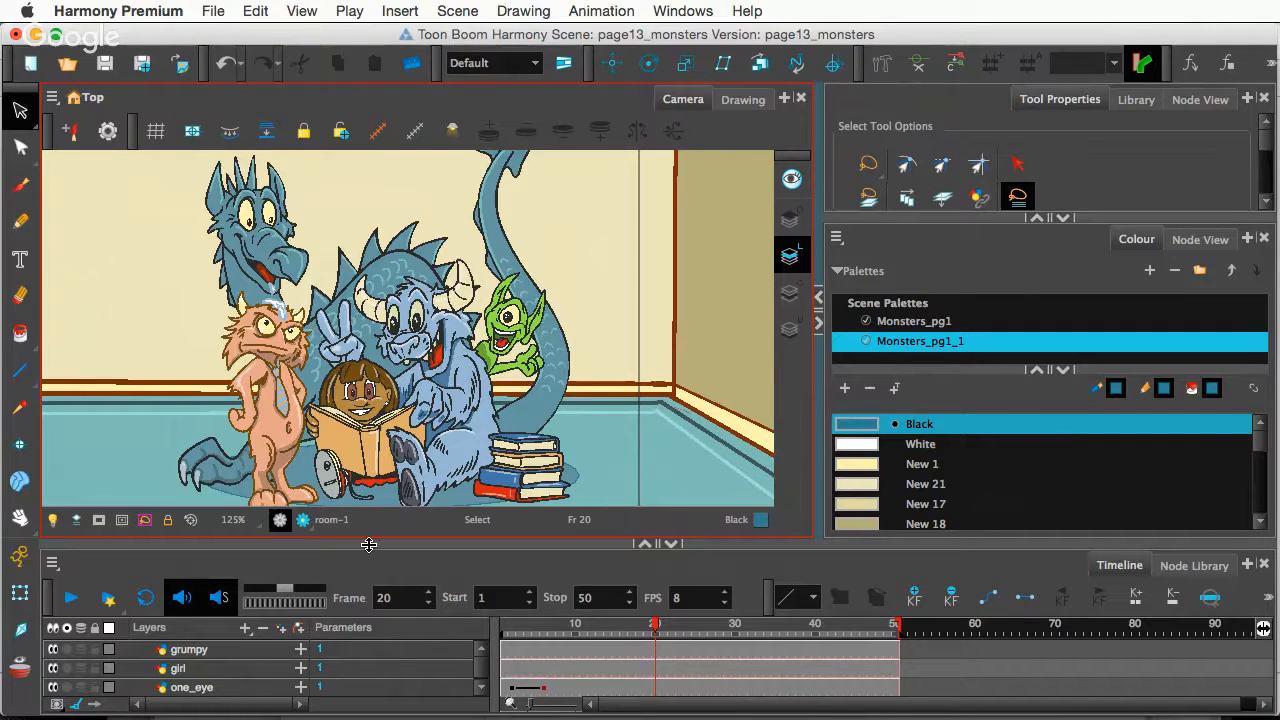
pyautogui.moveTo(225, 540); pyautogui.dragTo(225, 476)
# - Hide the Deformation-tail deformer and jump to frame 9
pyautogui.press('2')
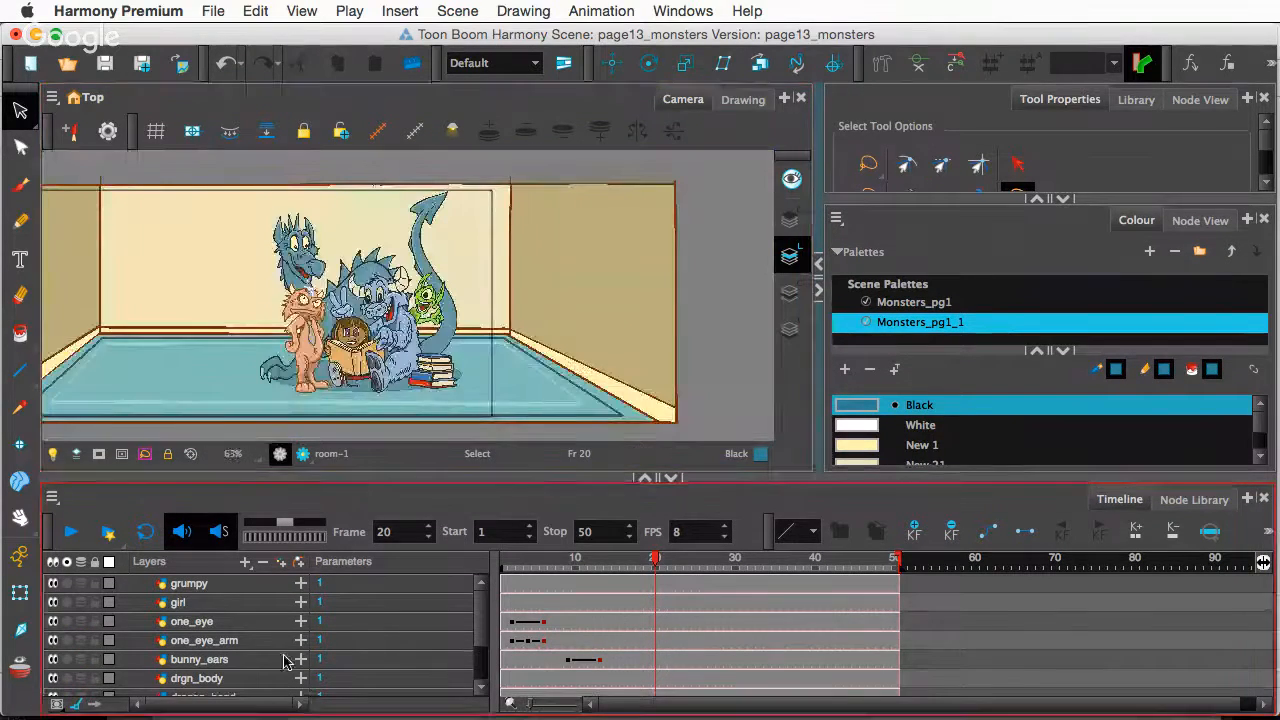
pyautogui.scroll(-4, 240, 674)
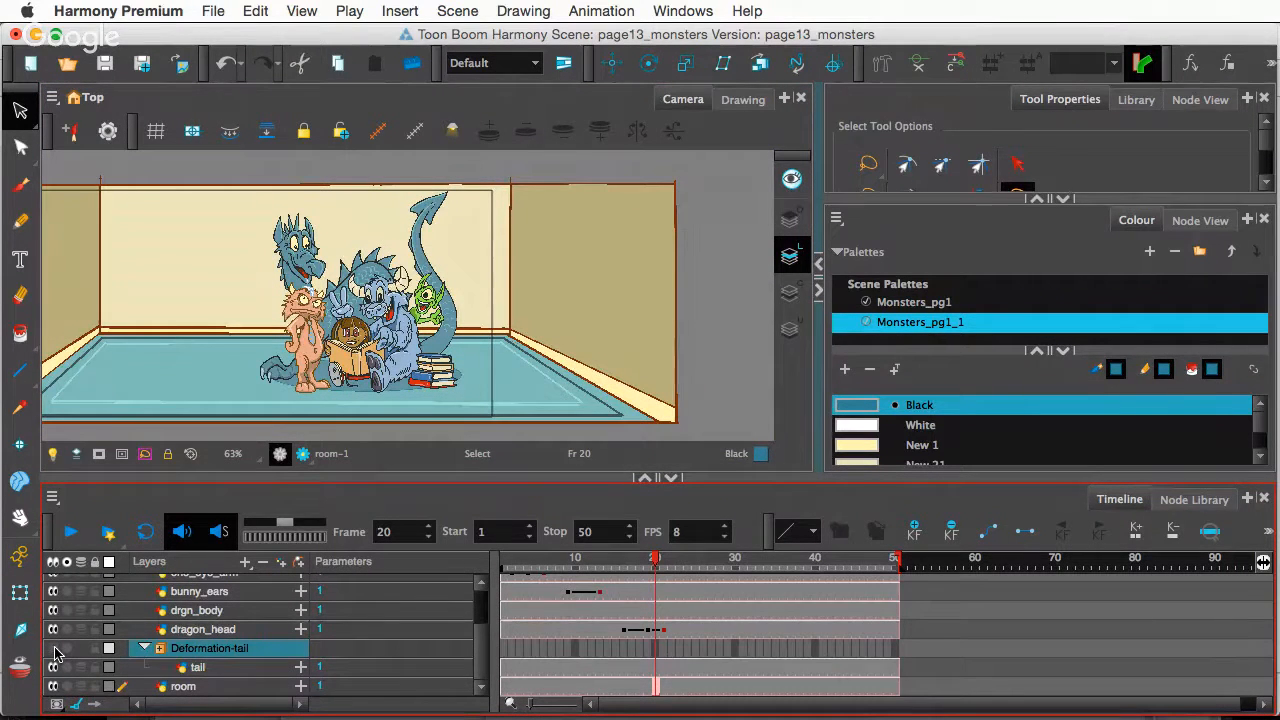
pyautogui.click(54, 649)
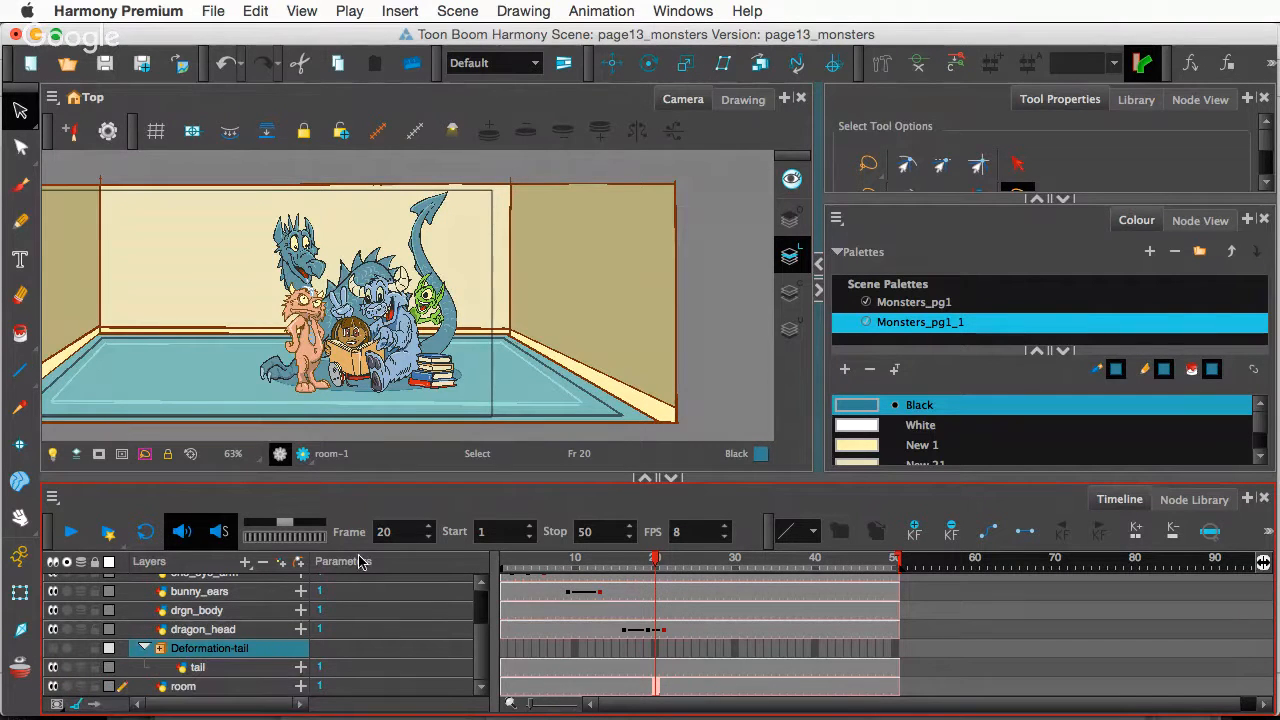
pyautogui.click(567, 558)
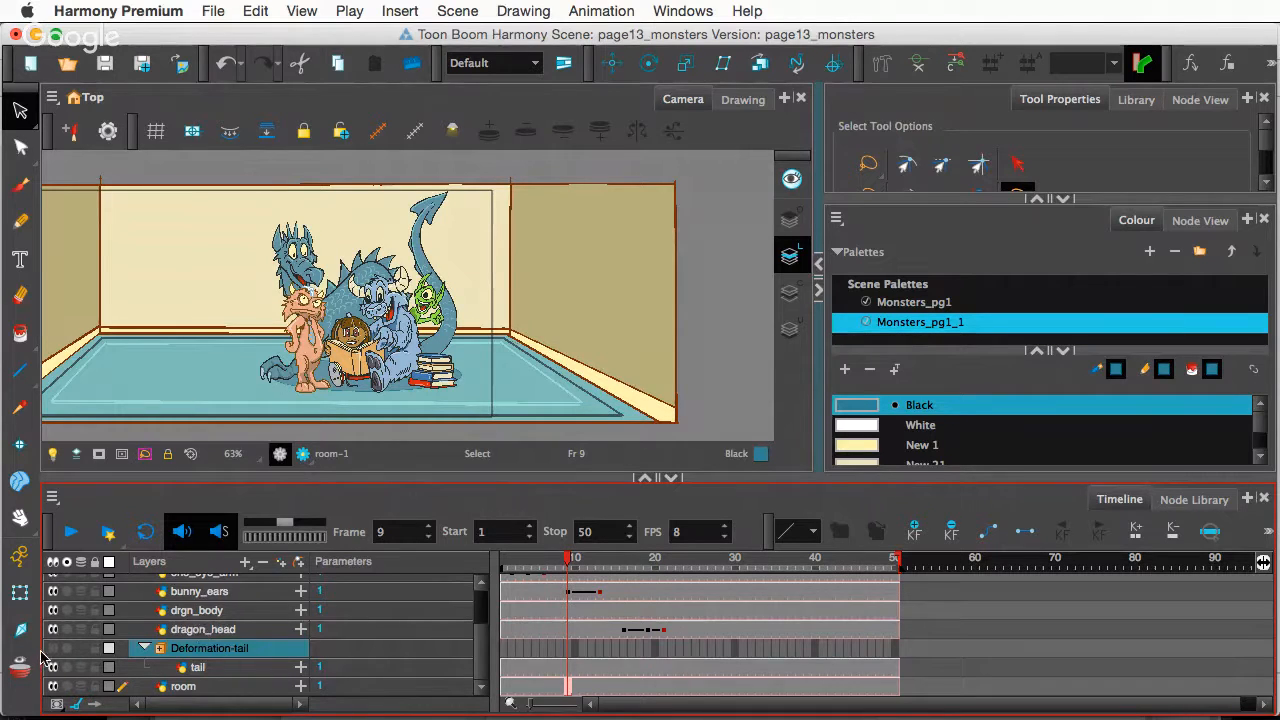
# - Expand the Deformation-tail group to reveal the tail layer and pick the Transform tool
pyautogui.click(144, 648)
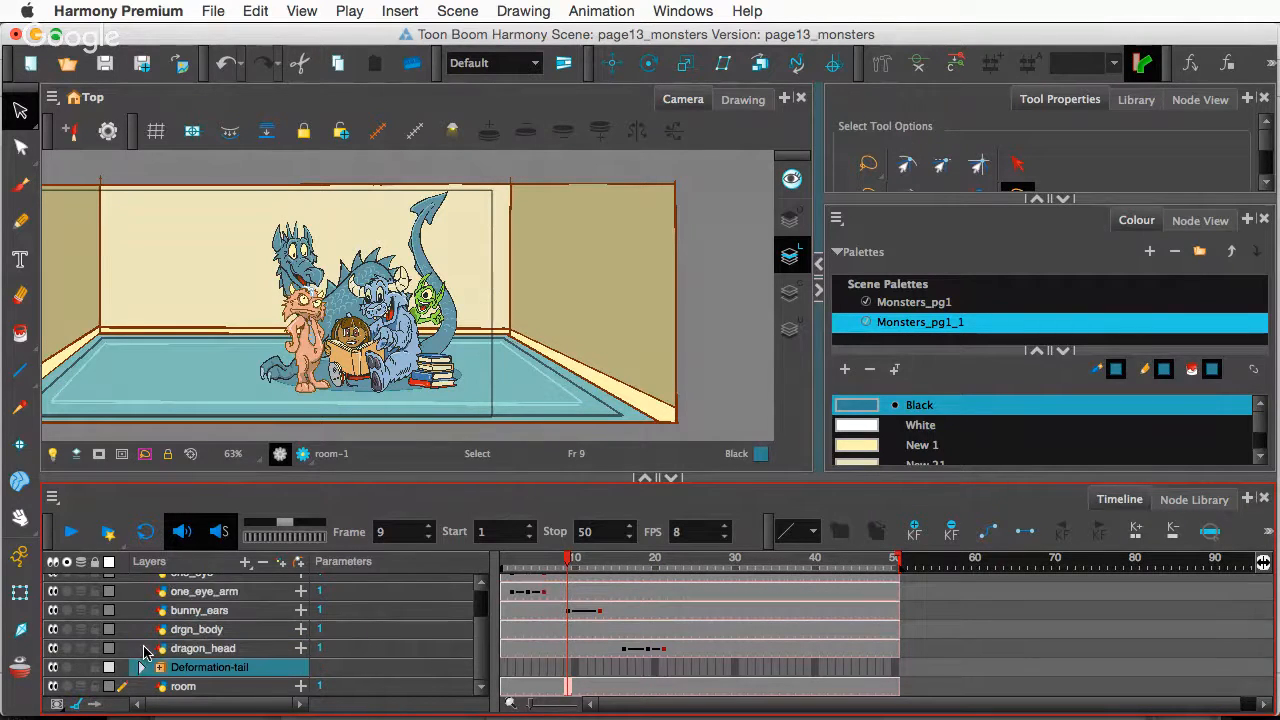
pyautogui.click(141, 667)
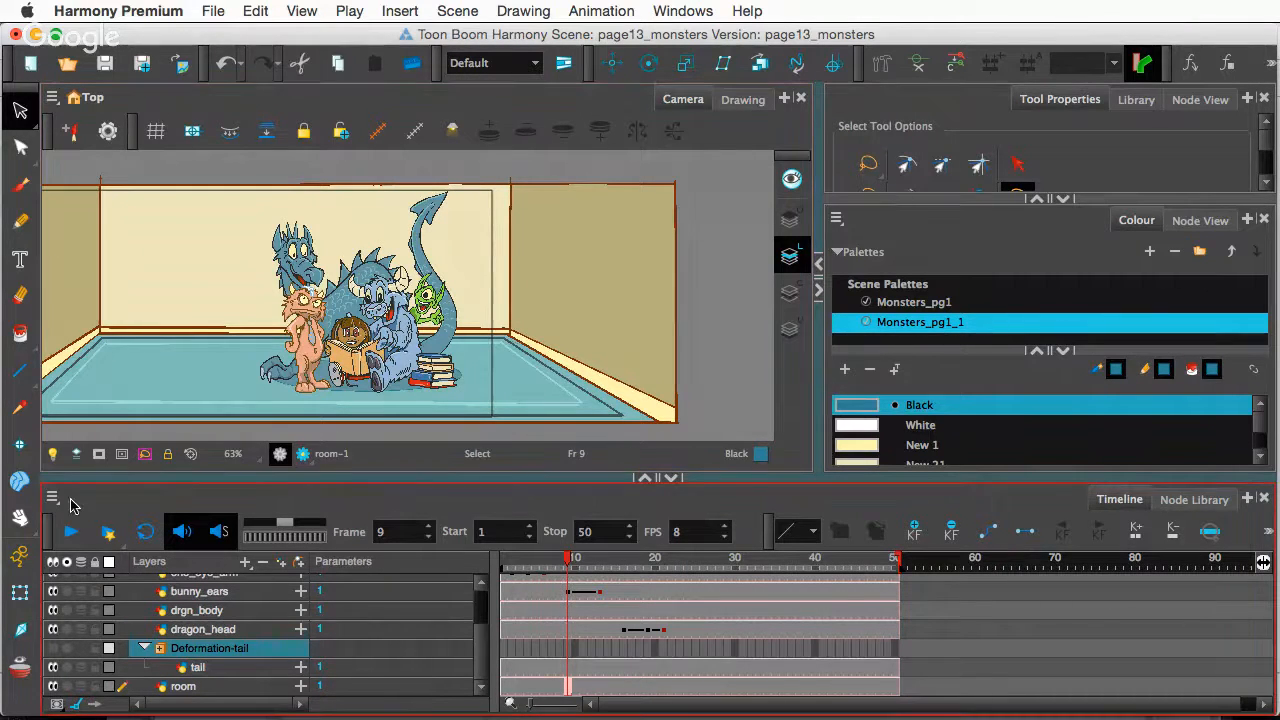
pyautogui.click(20, 592)
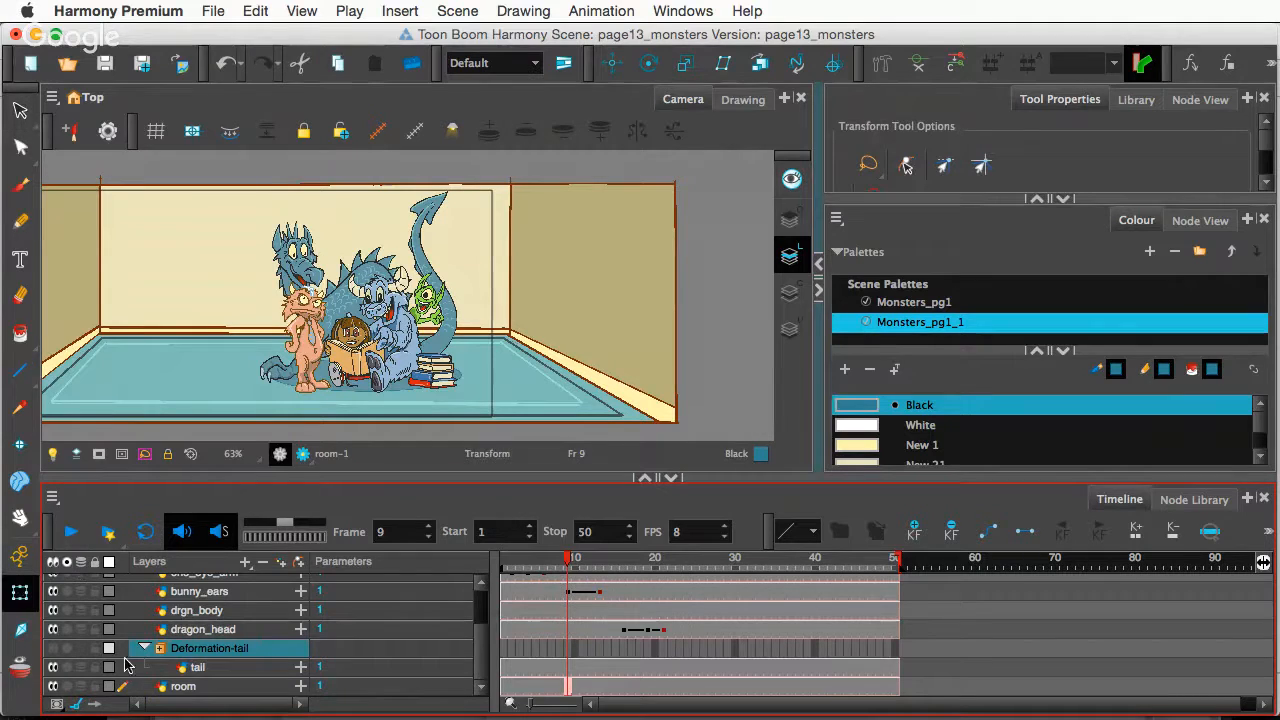
# - Select the tail layer, inspect its drawing alone in the Drawing view, then return to Camera view
pyautogui.click(200, 668)
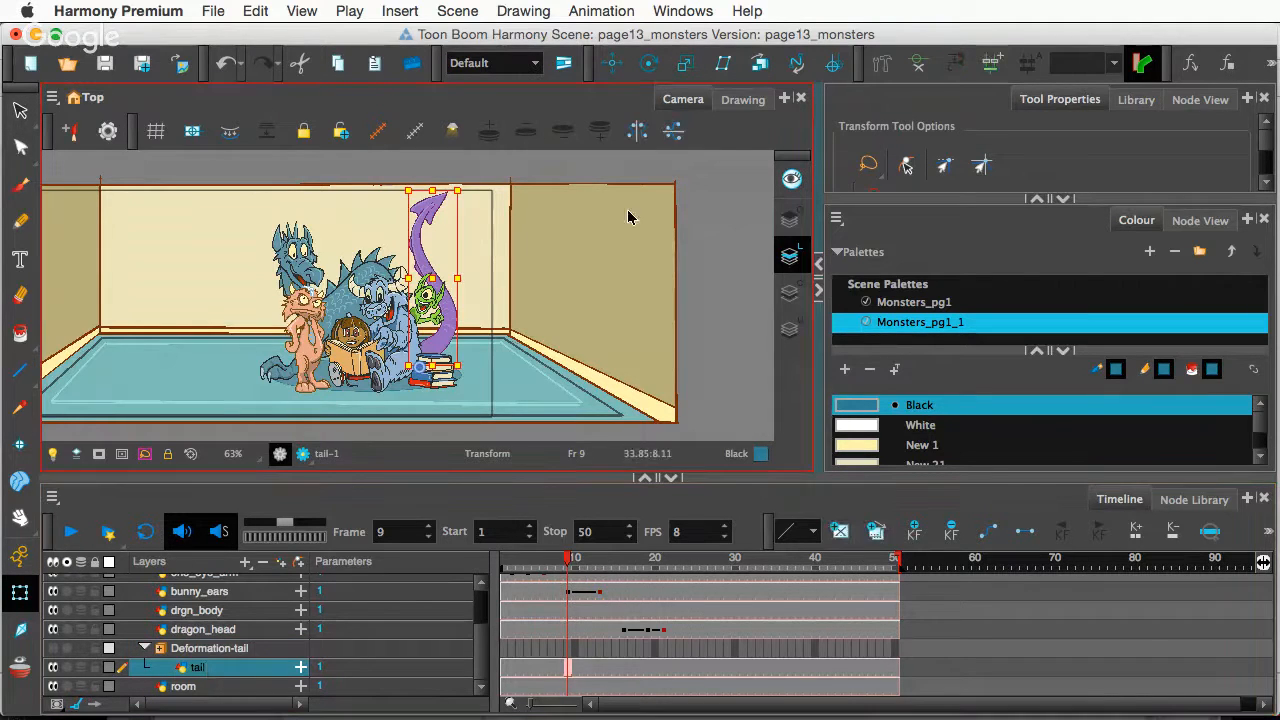
pyautogui.click(740, 100)
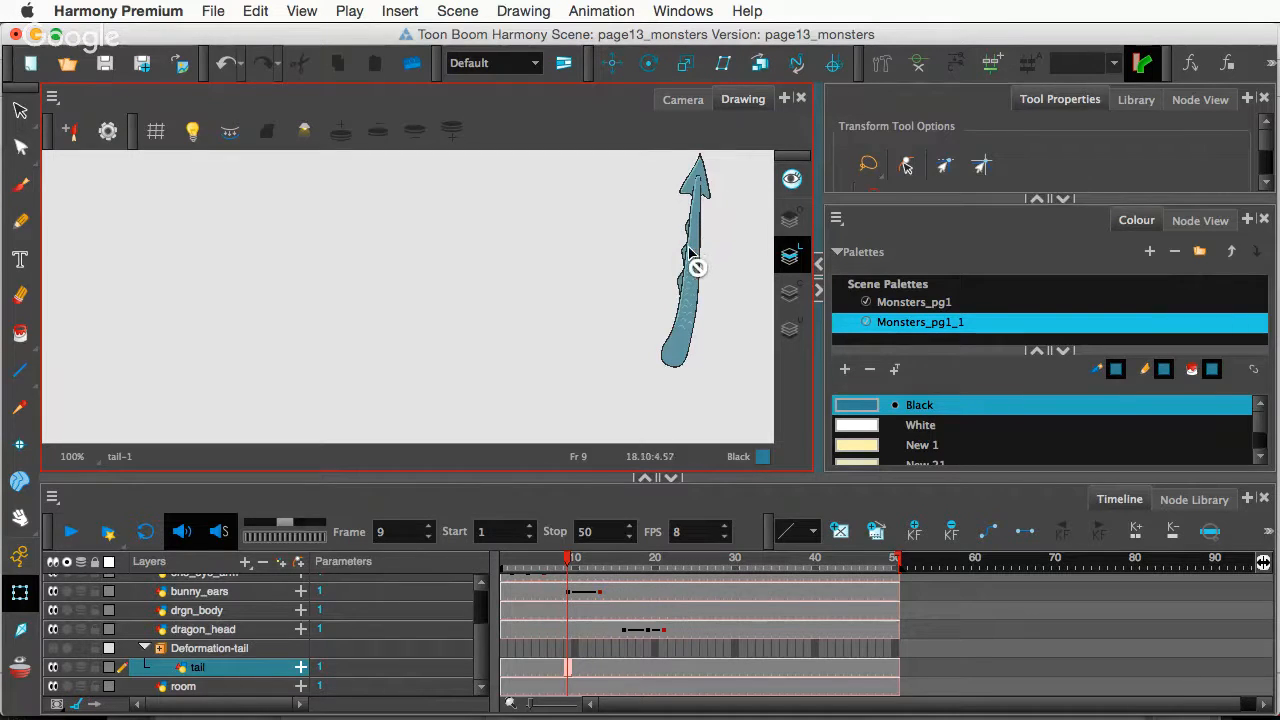
pyautogui.press('space')
pyautogui.moveTo(681, 242); pyautogui.dragTo(441, 264)
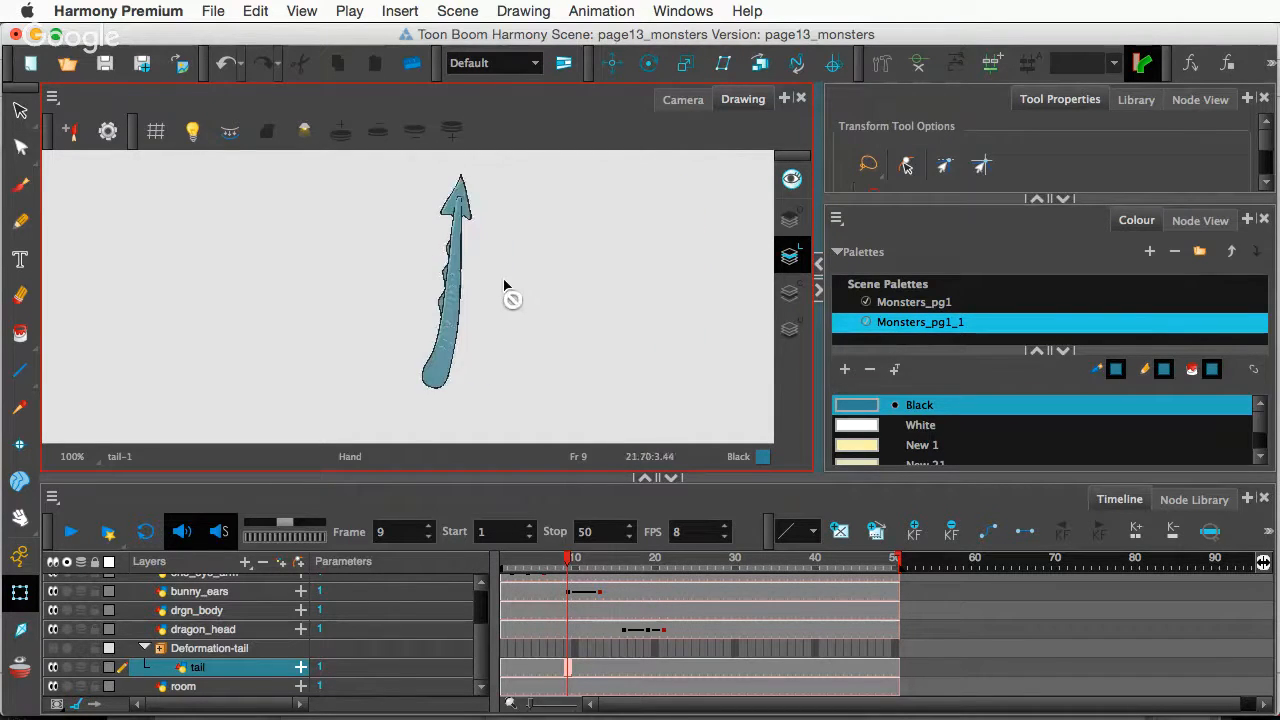
pyautogui.press('2')
pyautogui.press('2')
pyautogui.press('1')
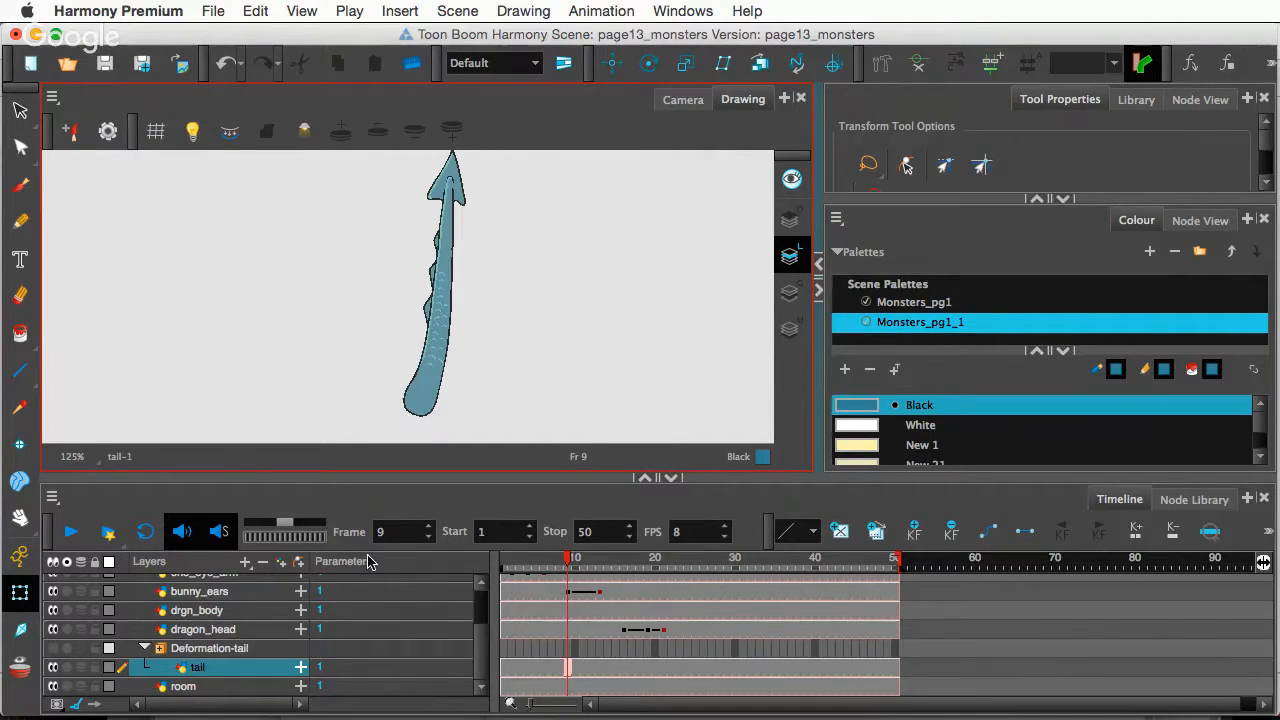
pyautogui.click(682, 100)
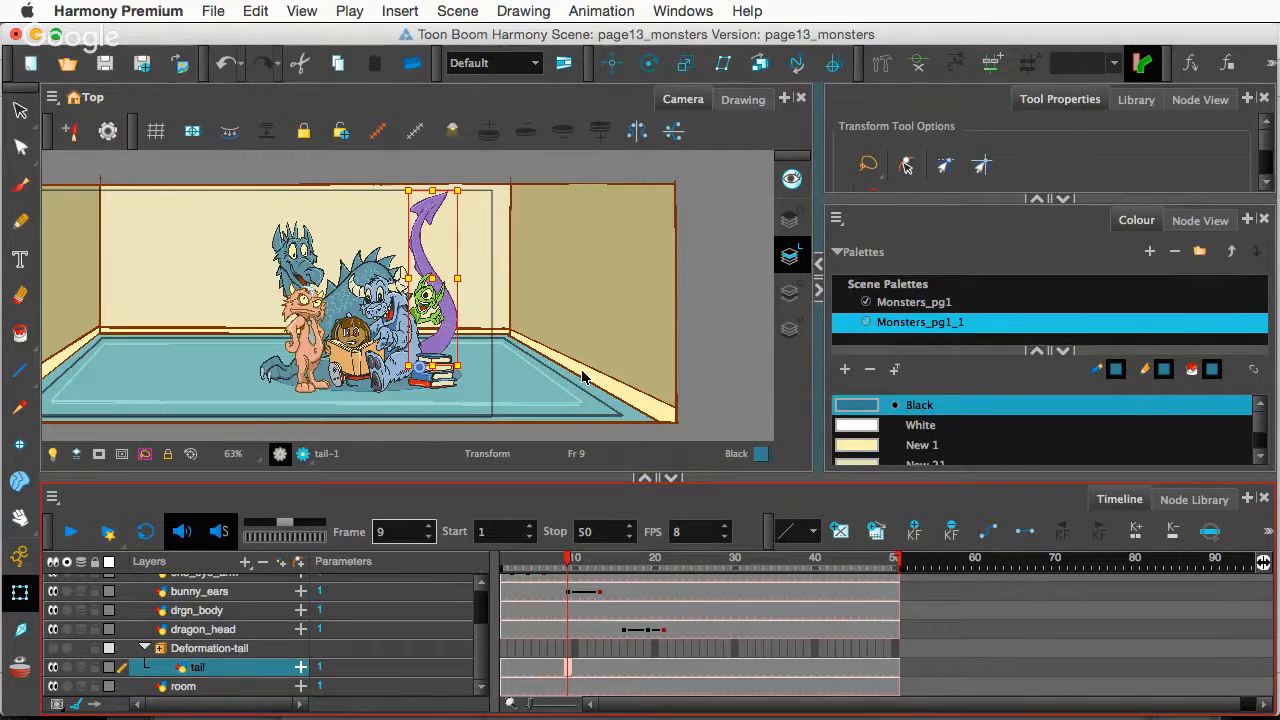
# - Select the Deformation-tail deformer and move the tail layer up in the layer stack
pyautogui.click(236, 650)
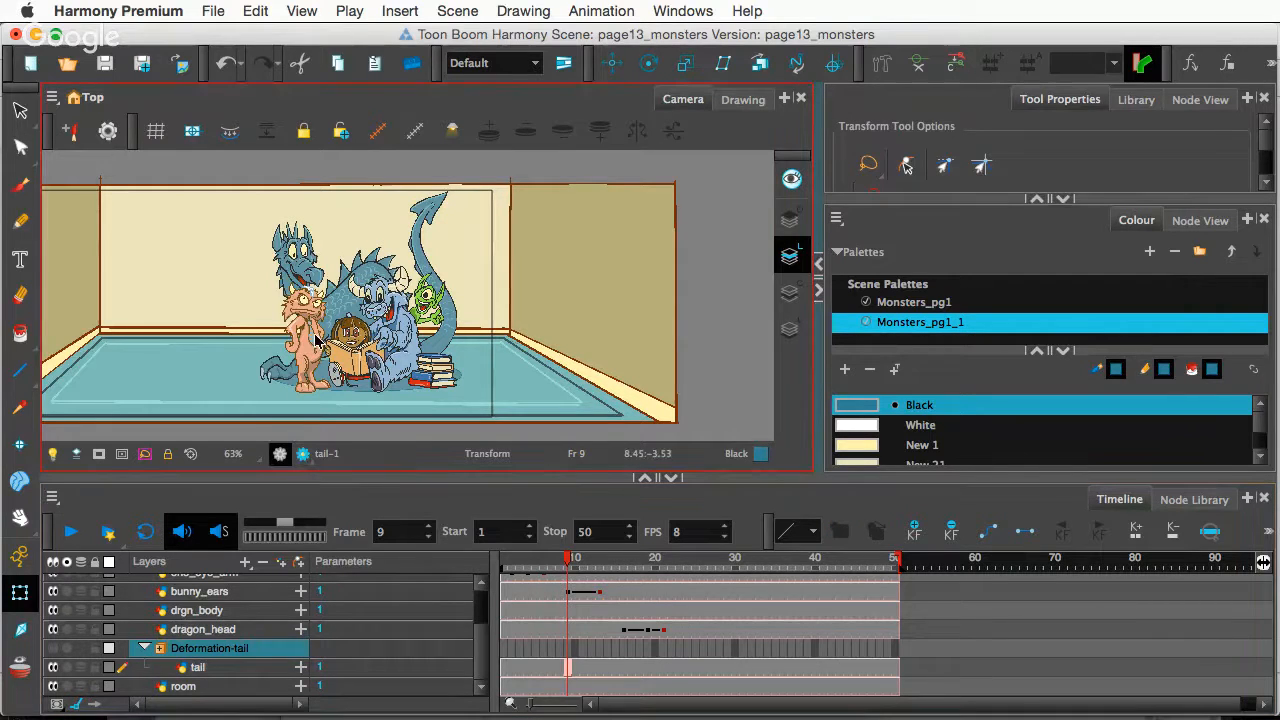
pyautogui.click(218, 11)
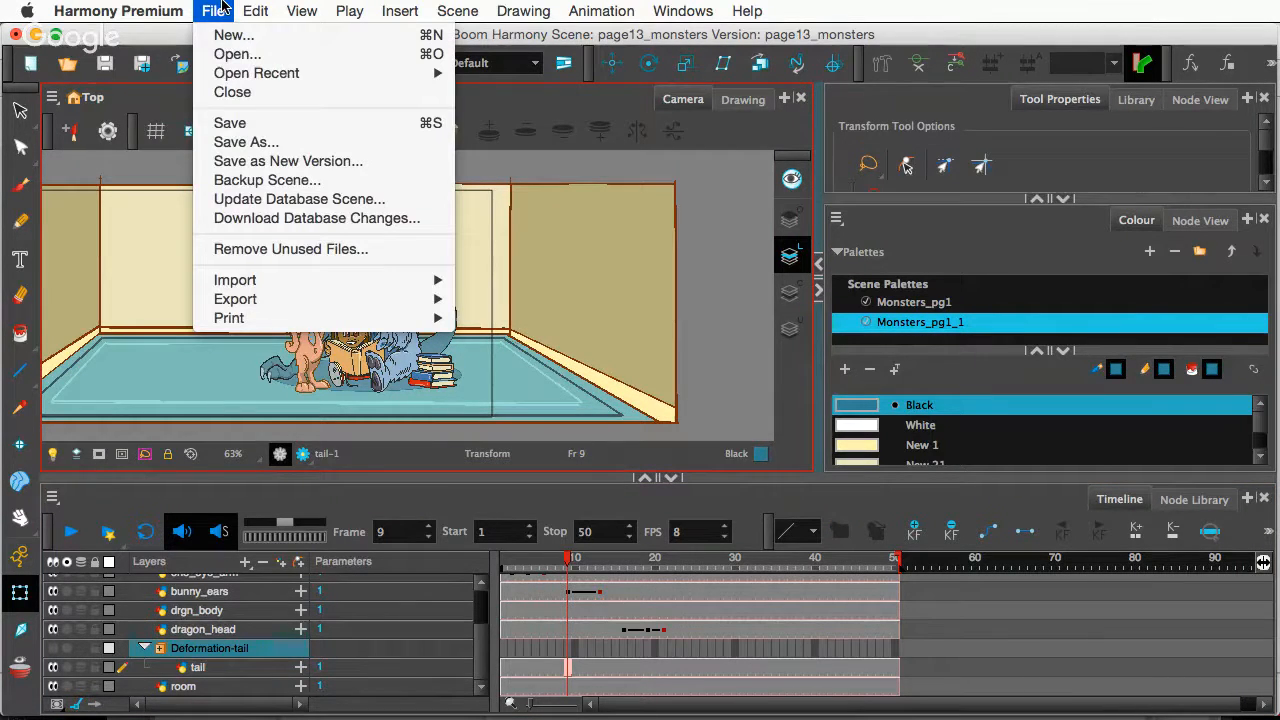
pyautogui.click(218, 11)
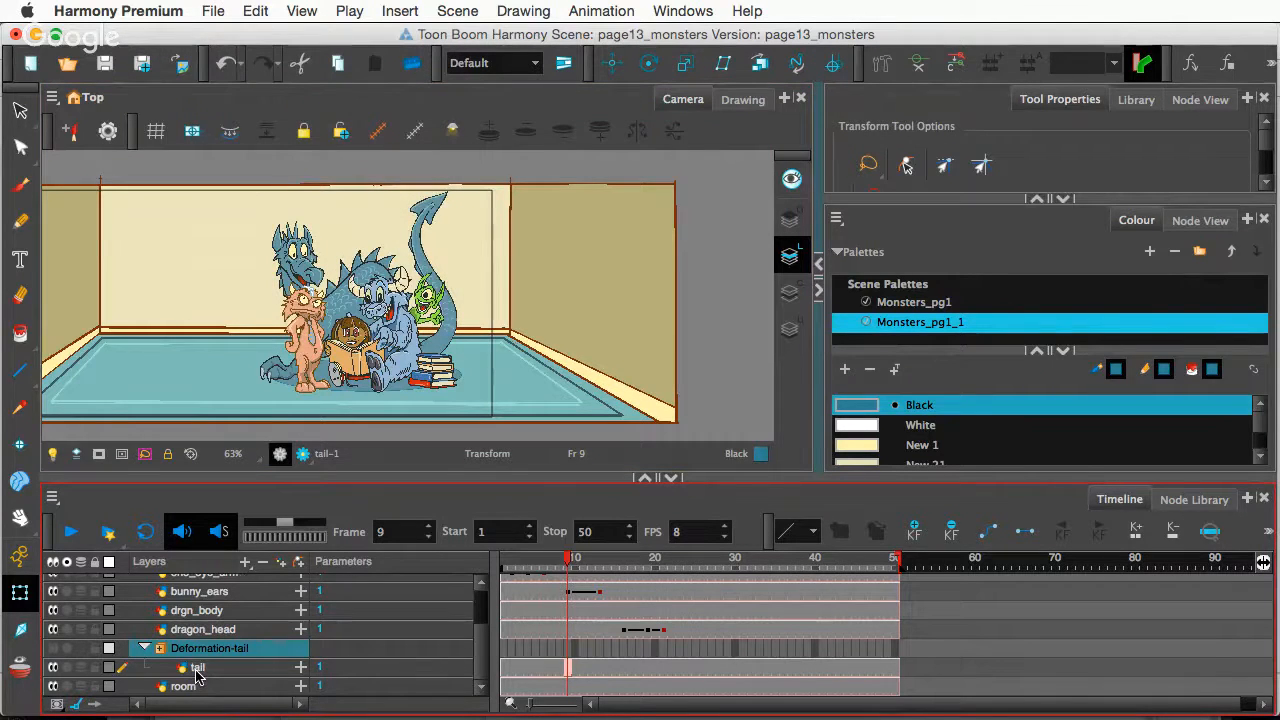
pyautogui.moveTo(197, 676); pyautogui.dragTo(198, 650)
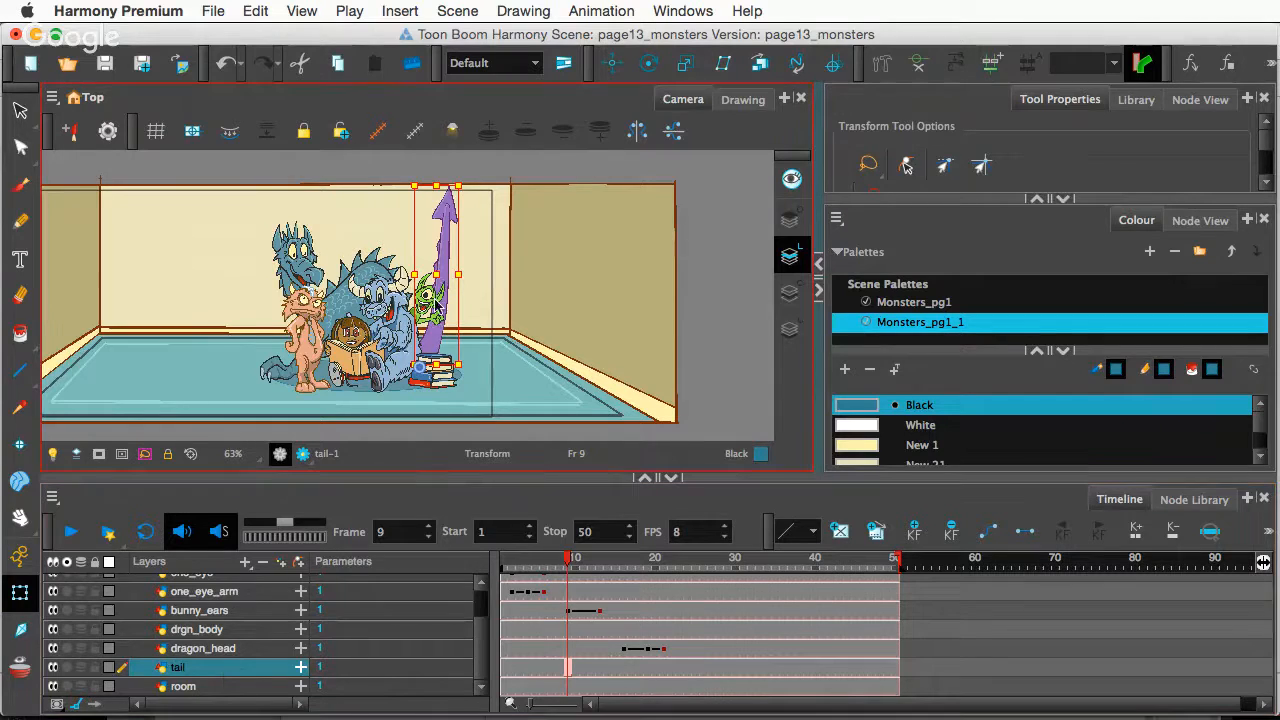
# - Zoom the Camera view to 80% and pan to frame the characters and purple tail
pyautogui.scroll(2, 467, 327)
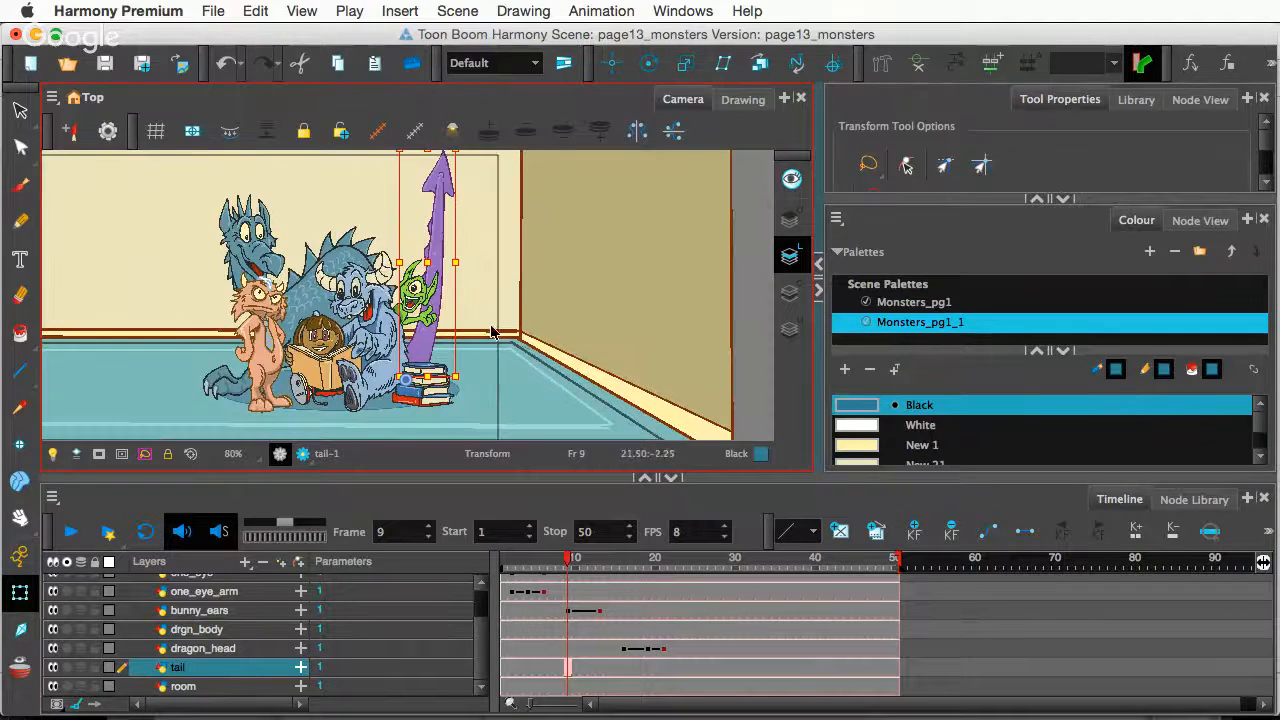
pyautogui.press('space')
pyautogui.moveTo(483, 264); pyautogui.dragTo(474, 306)
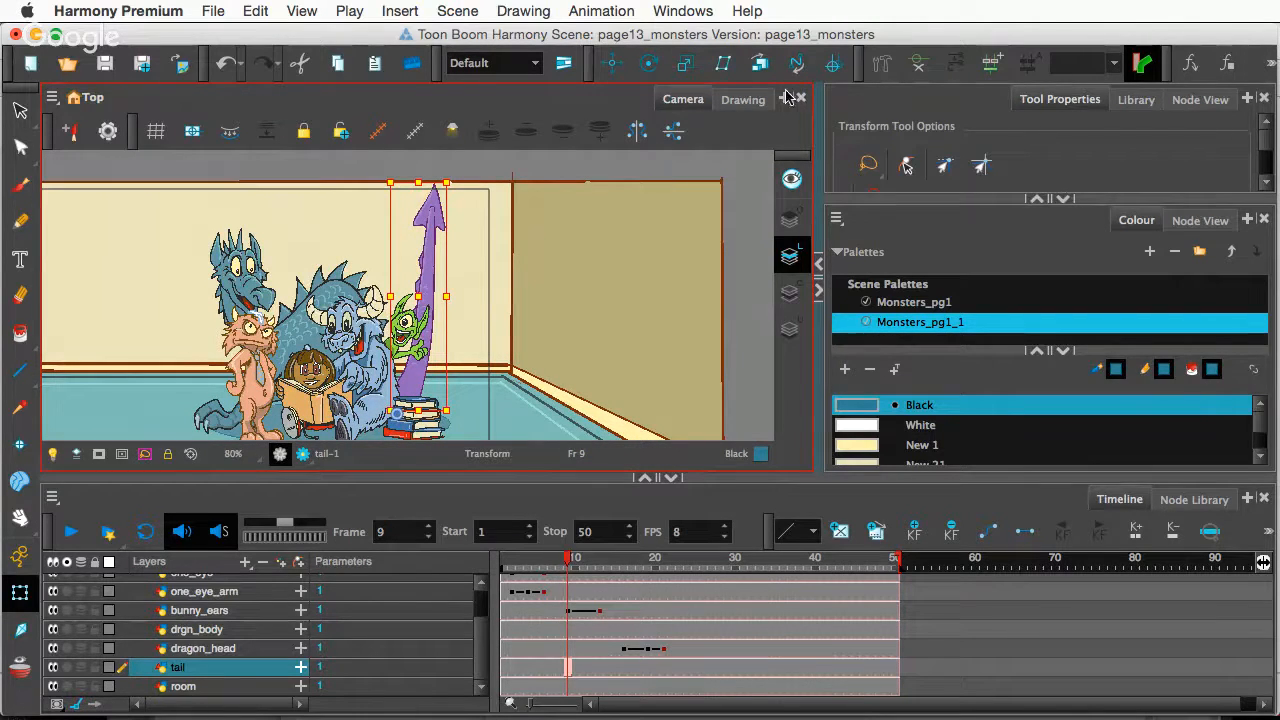
# - Build a curve deformer along the purple tail with the Rigging tool set to Curve Mode
pyautogui.click(880, 66)
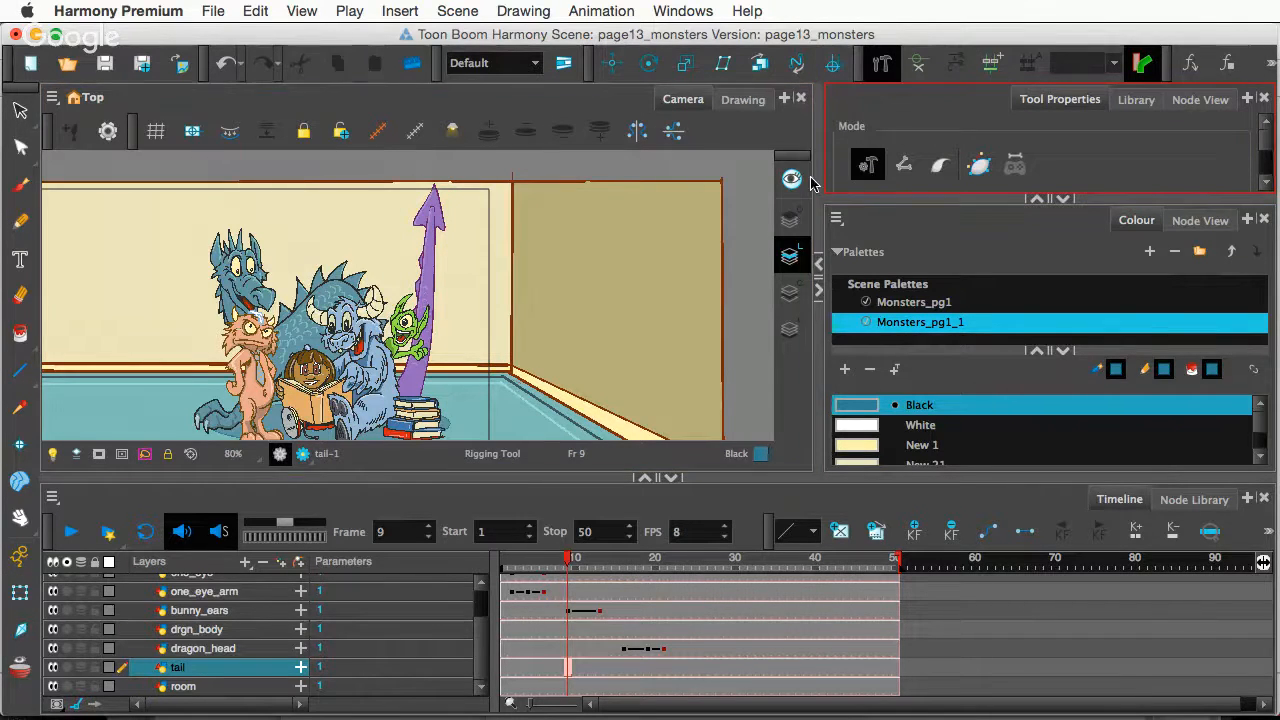
pyautogui.click(869, 166)
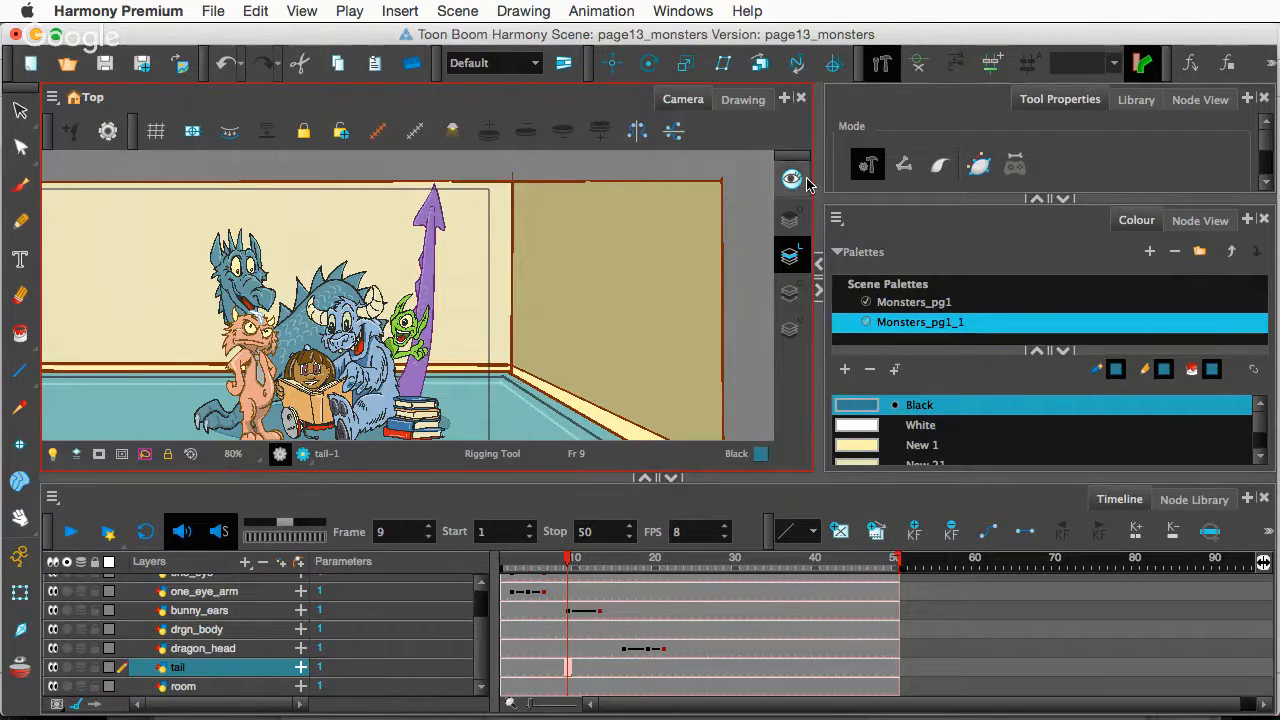
pyautogui.click(940, 167)
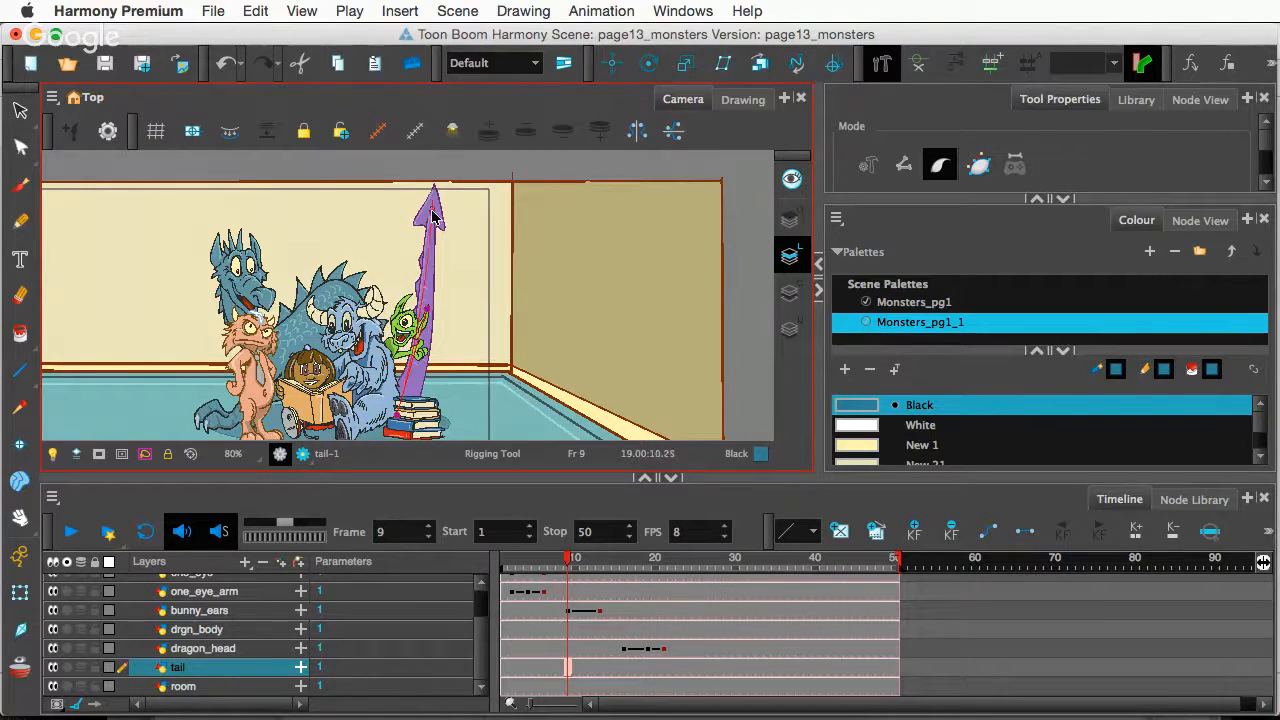
pyautogui.click(428, 300)
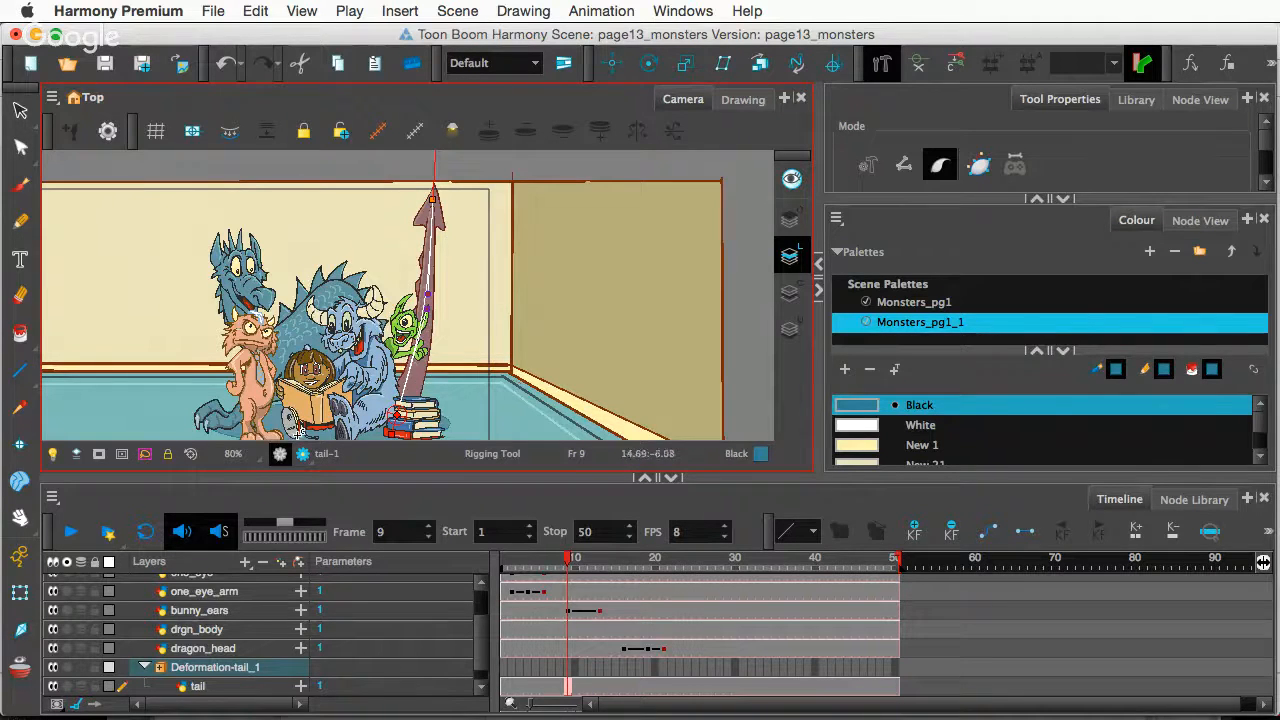
# - Drag the tail deformer's tip point and tangent handles so the tail rises and hooks at the tip
pyautogui.click(19, 594)
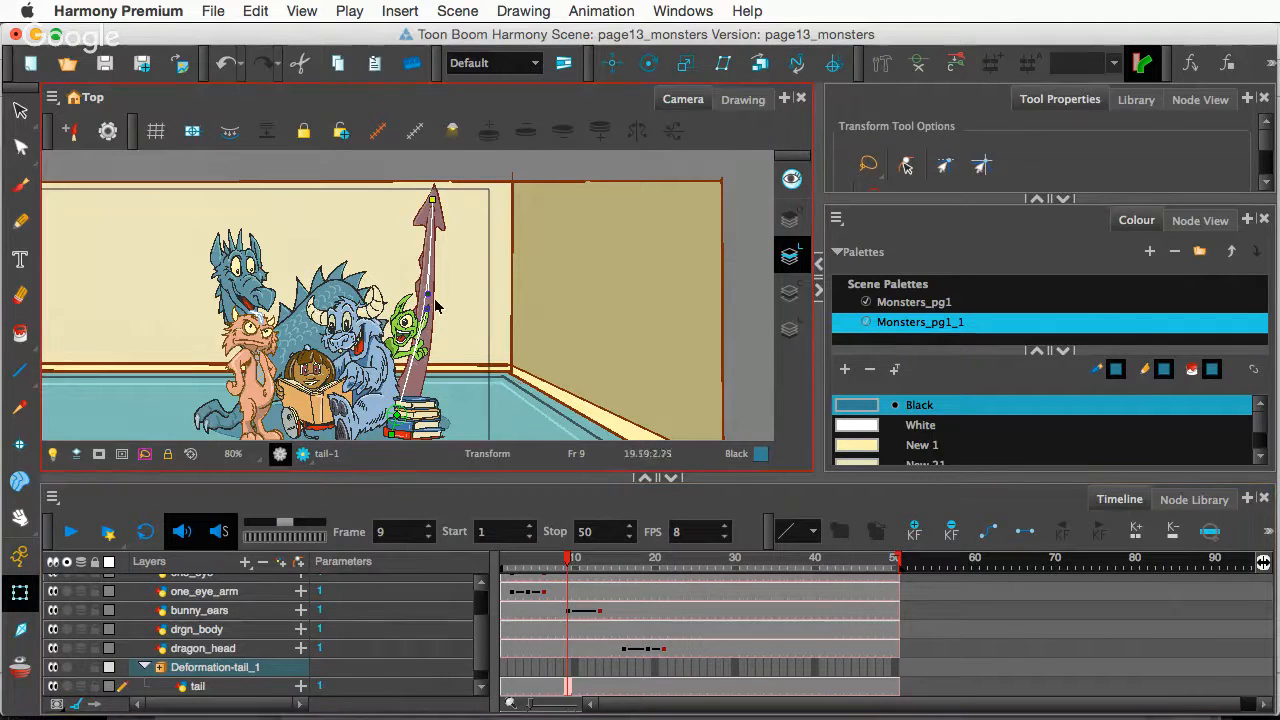
pyautogui.moveTo(431, 295); pyautogui.dragTo(508, 305)
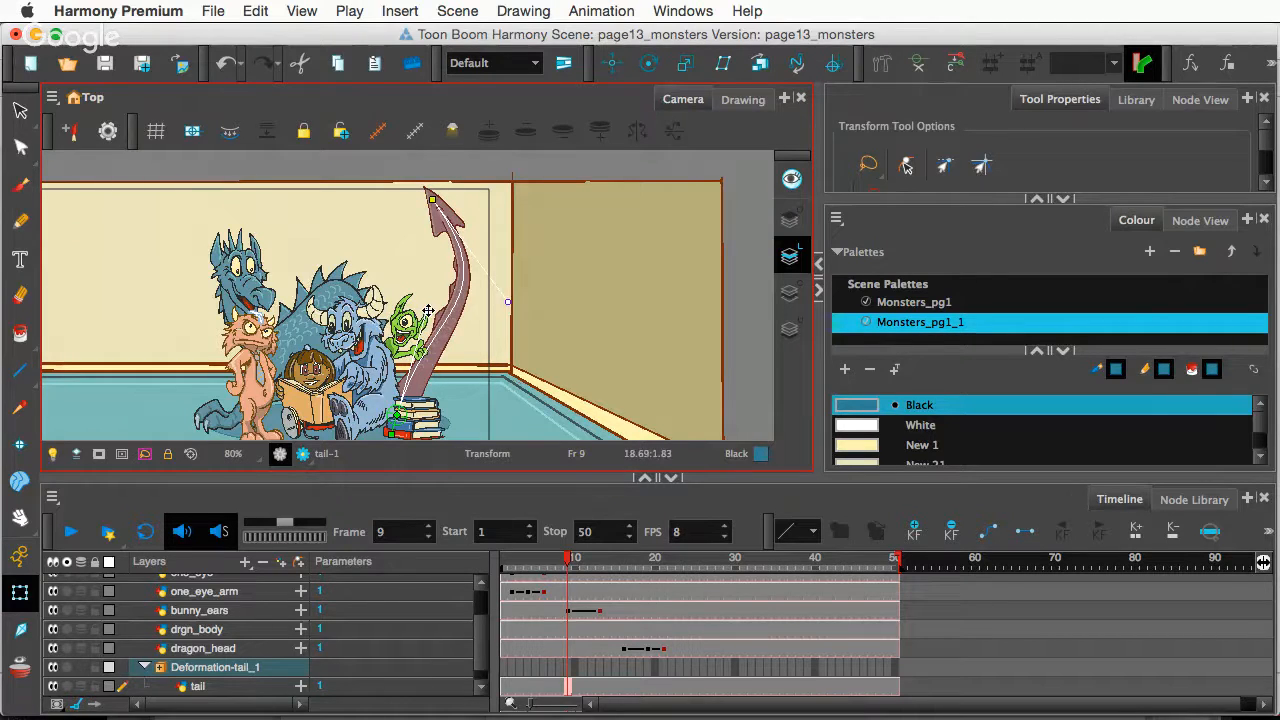
pyautogui.moveTo(428, 311); pyautogui.dragTo(340, 277)
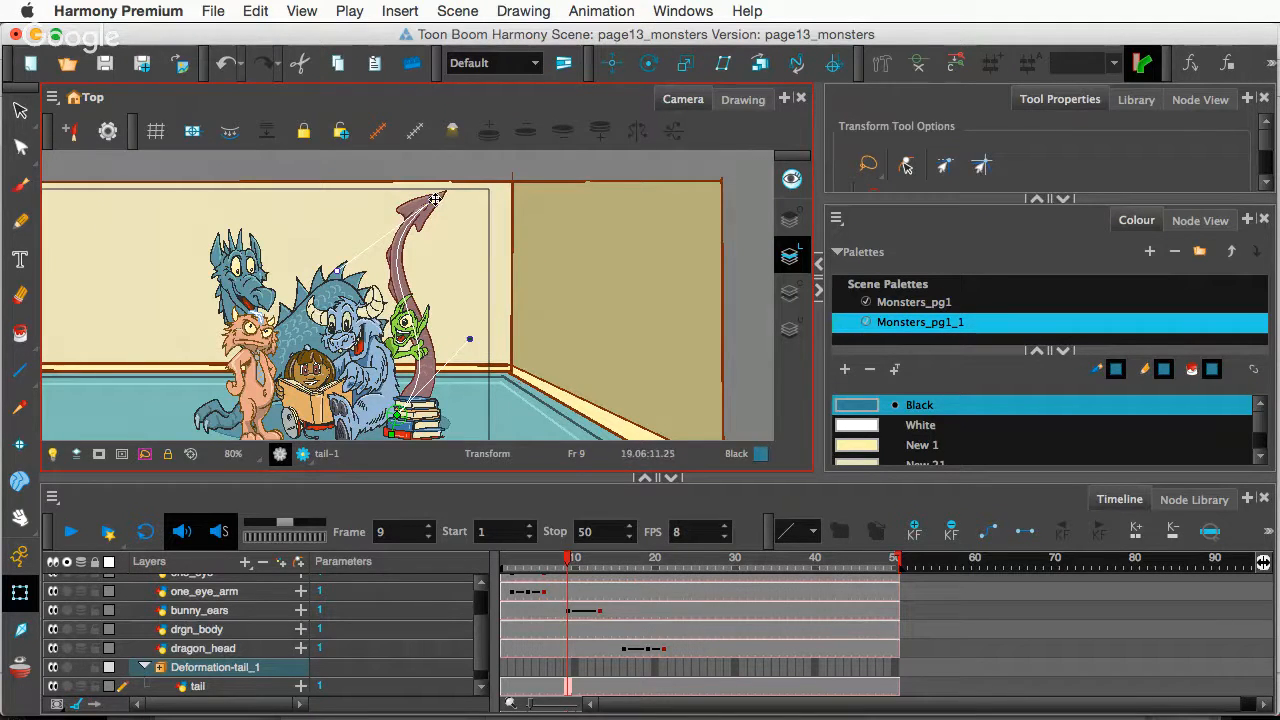
pyautogui.moveTo(436, 199); pyautogui.dragTo(455, 210)
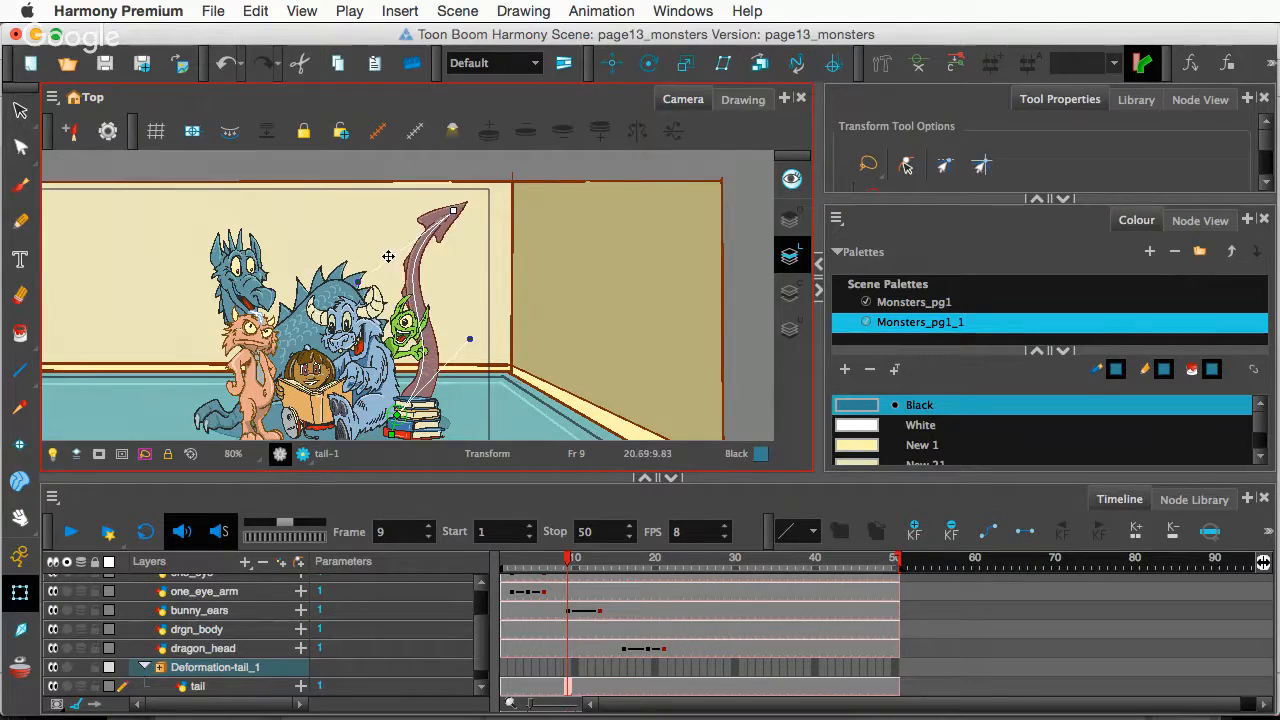
pyautogui.moveTo(357, 281); pyautogui.dragTo(332, 249)
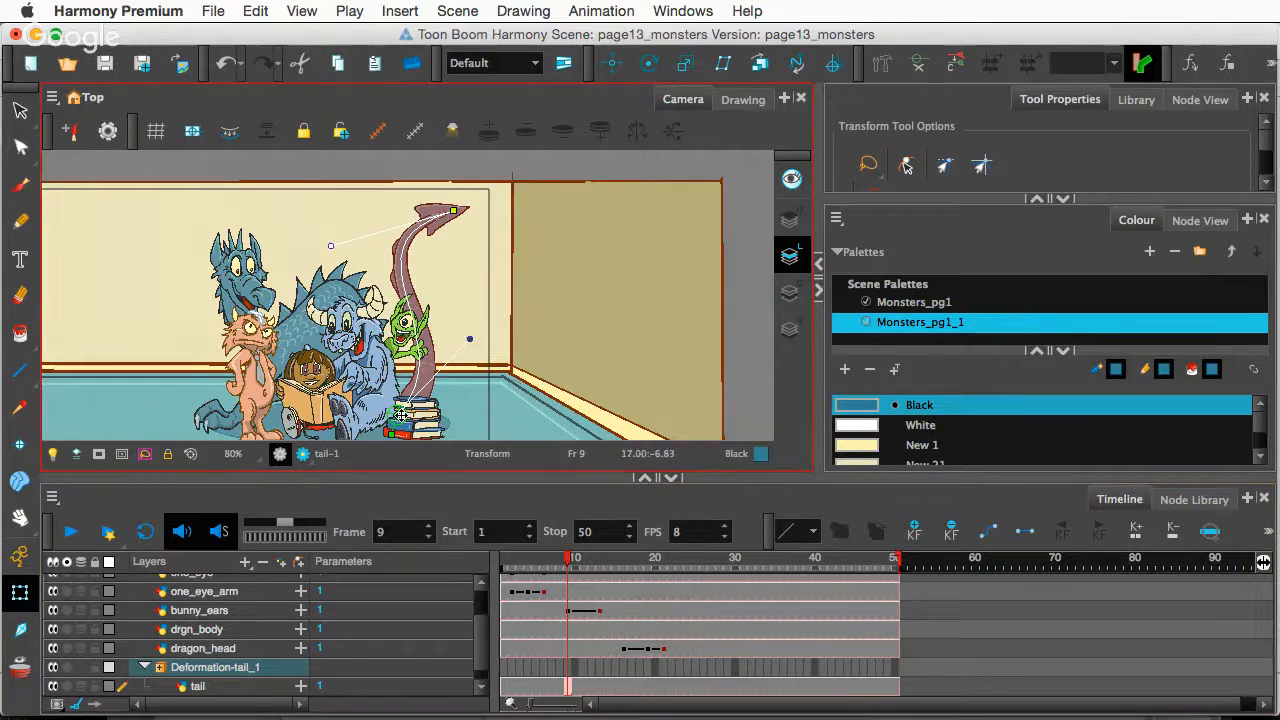
pyautogui.scroll(2, 407, 405)
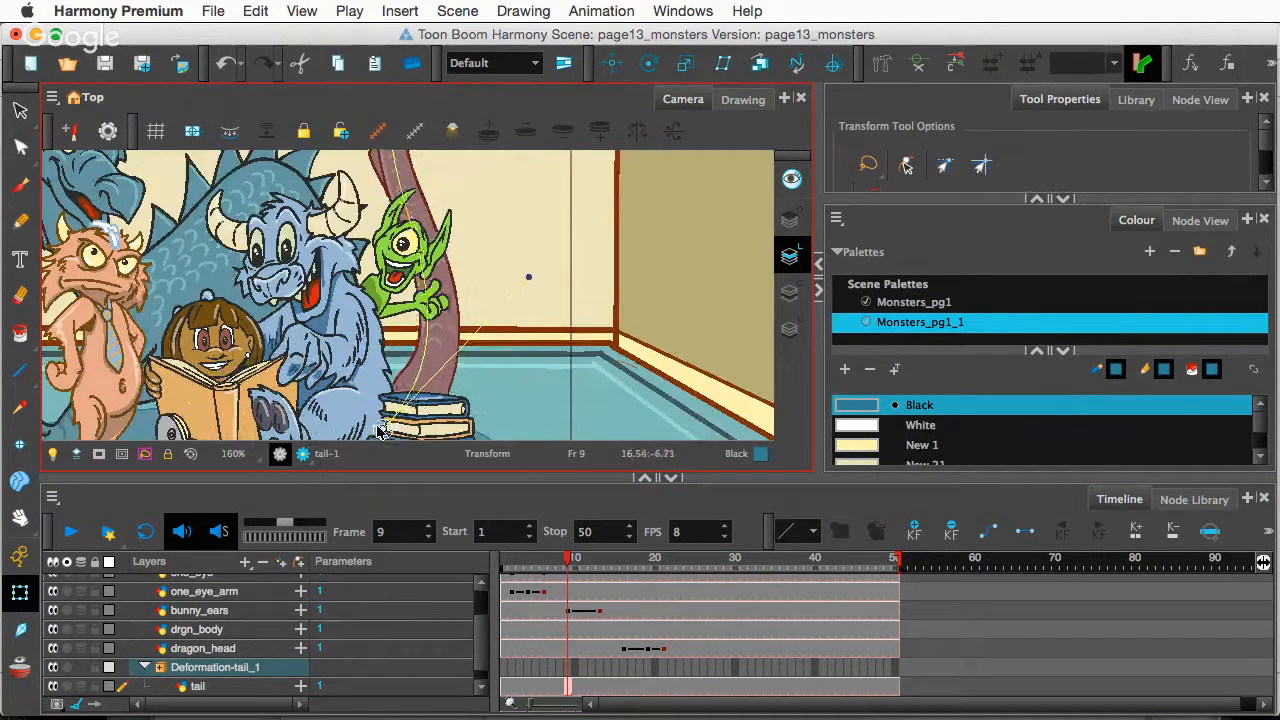
pyautogui.moveTo(377, 427); pyautogui.dragTo(374, 429)
pyautogui.scroll(-2, 425, 315)
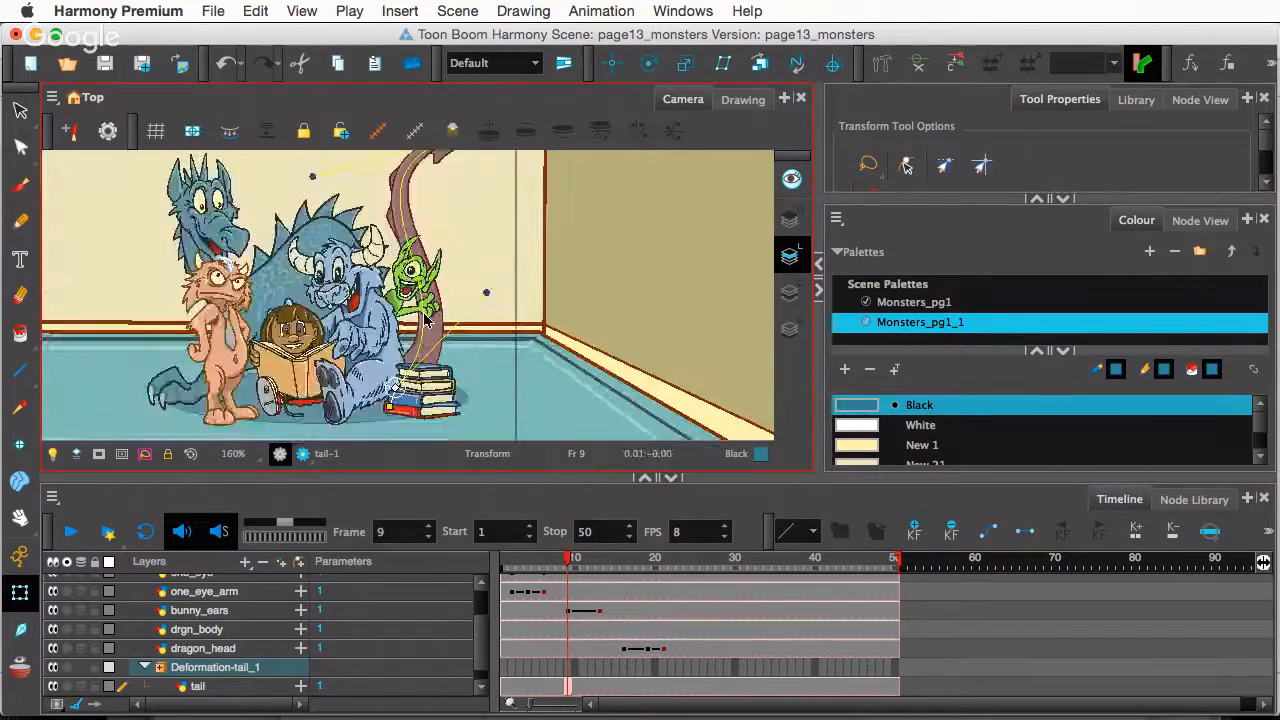
pyautogui.scroll(-2, 427, 322)
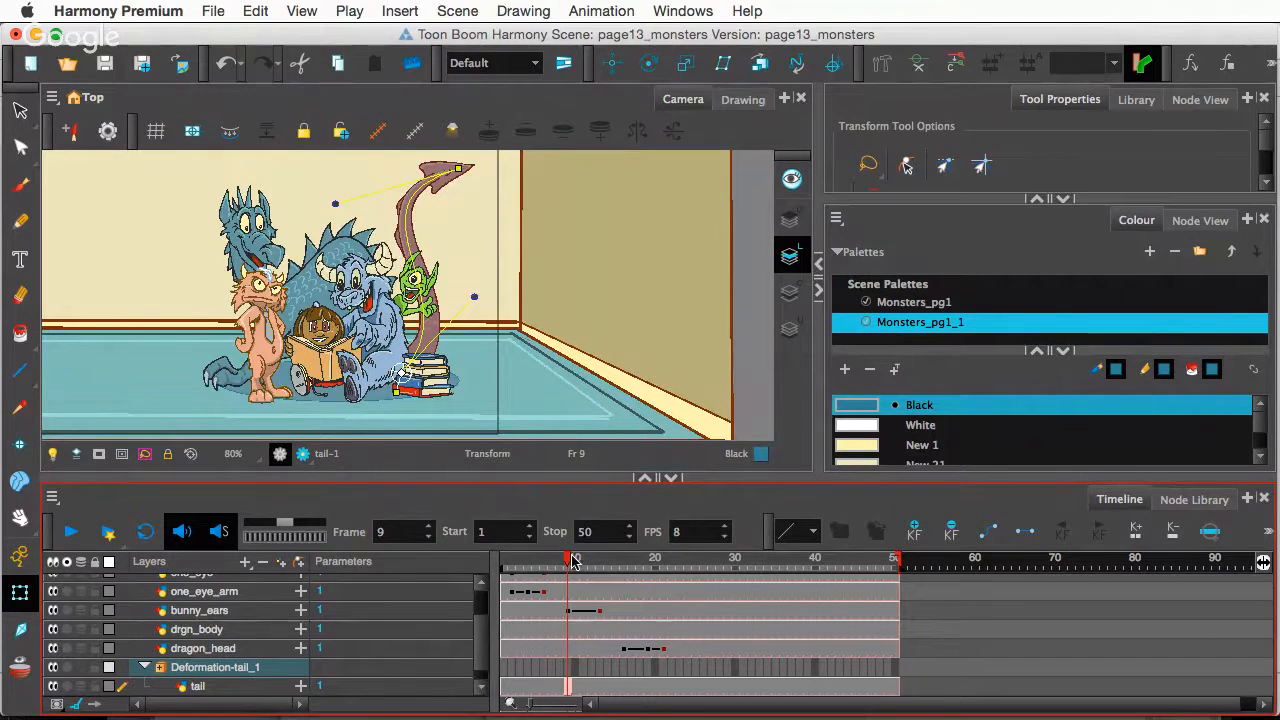
# - Go to frame 16 and rename the Deformation-tail_1 group to DF-tail_1
pyautogui.moveTo(572, 562); pyautogui.dragTo(622, 580)
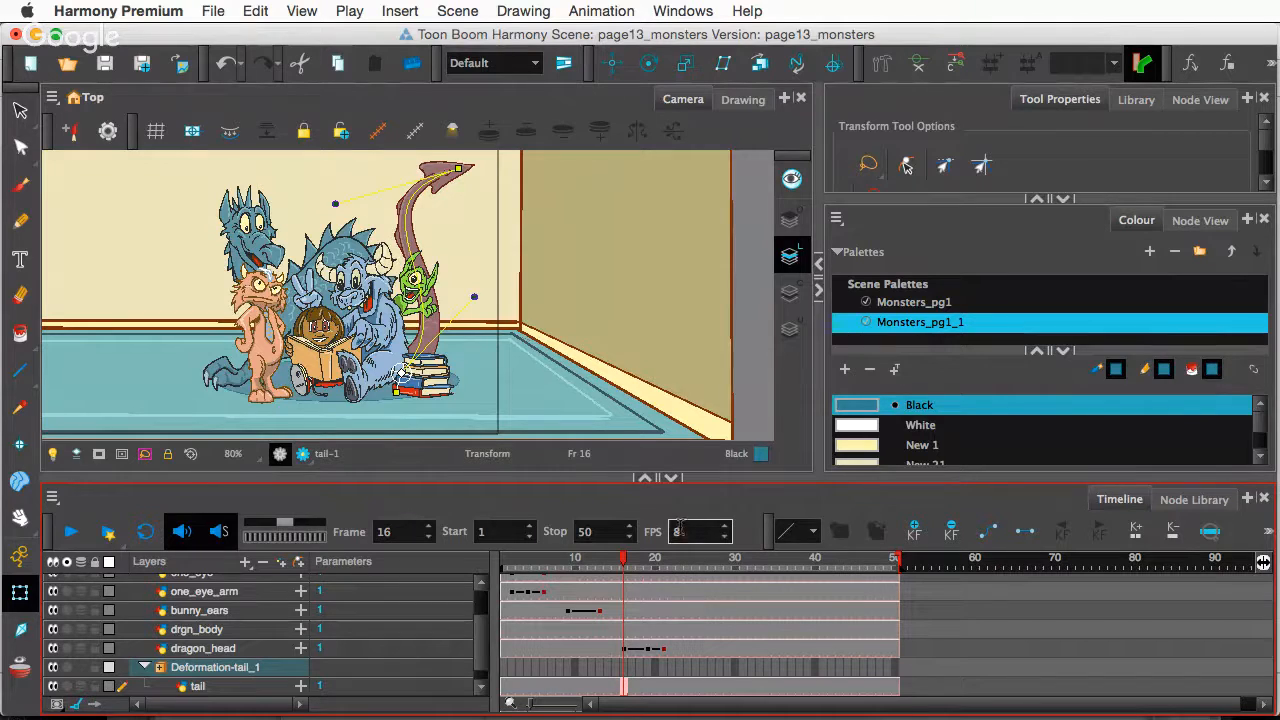
pyautogui.click(144, 667)
pyautogui.click(188, 670)
pyautogui.doubleClick(212, 669)
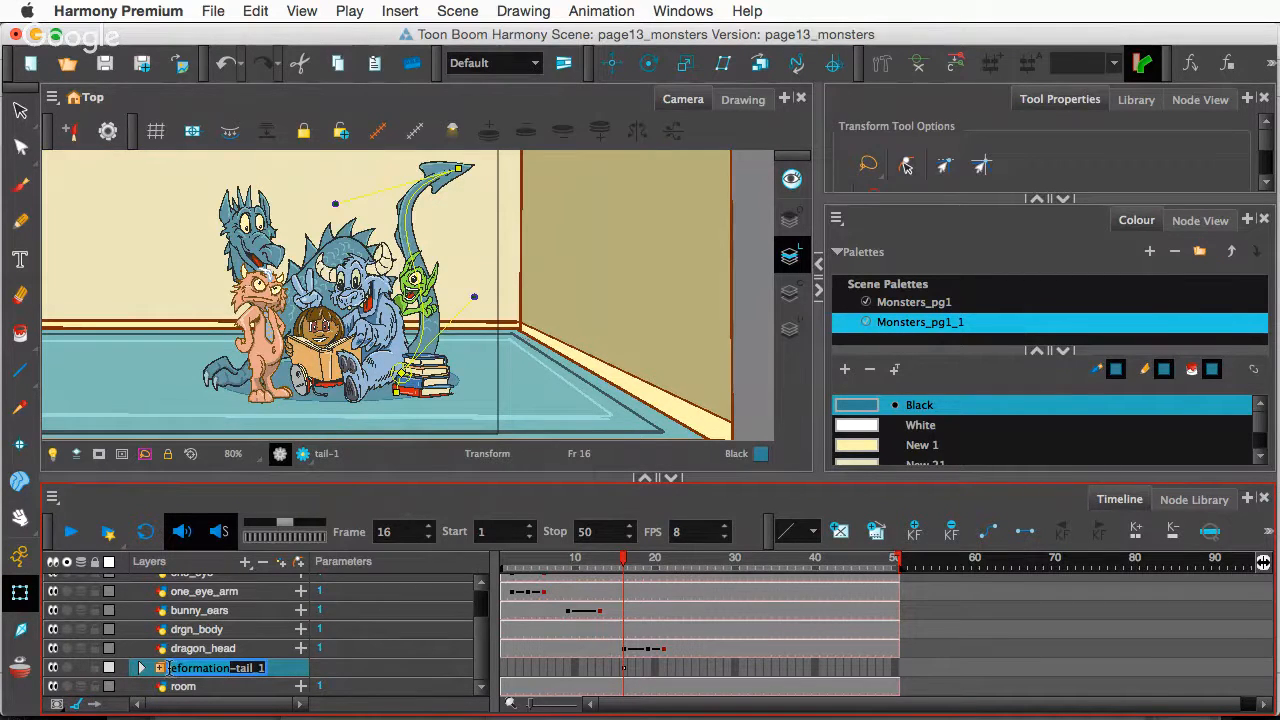
pyautogui.write('DF-tail_1')
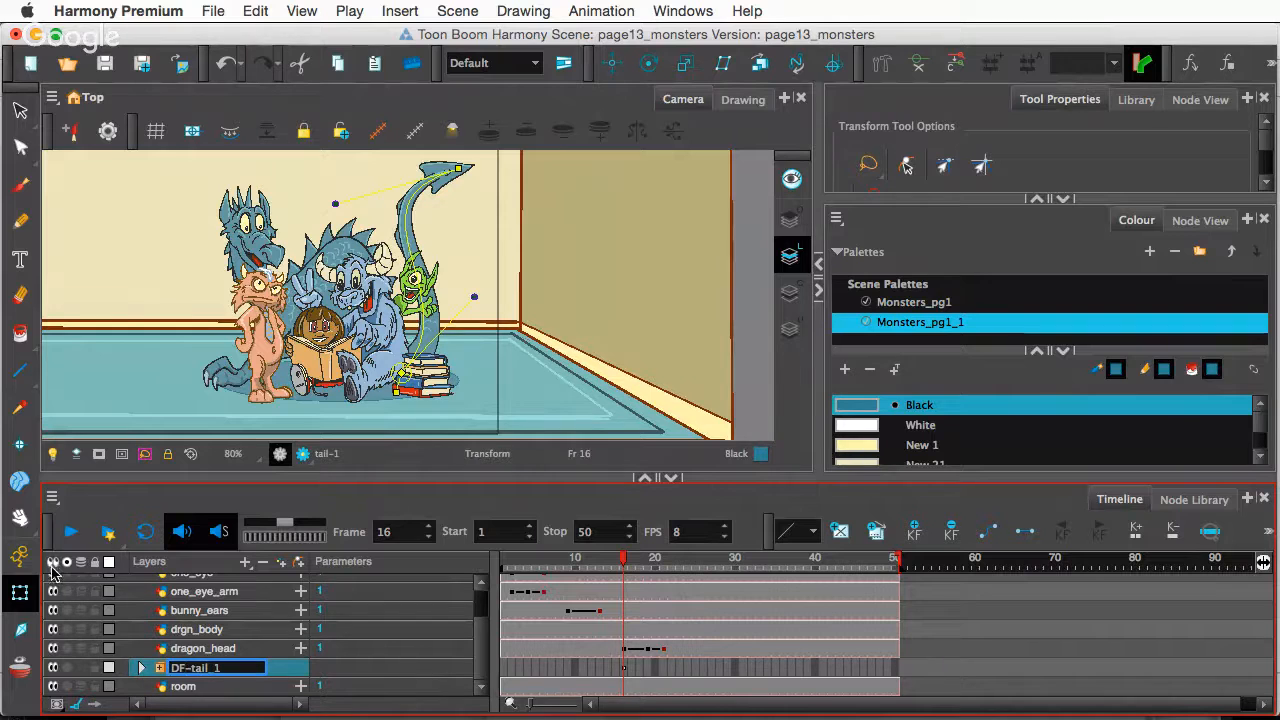
pyautogui.press('Return')
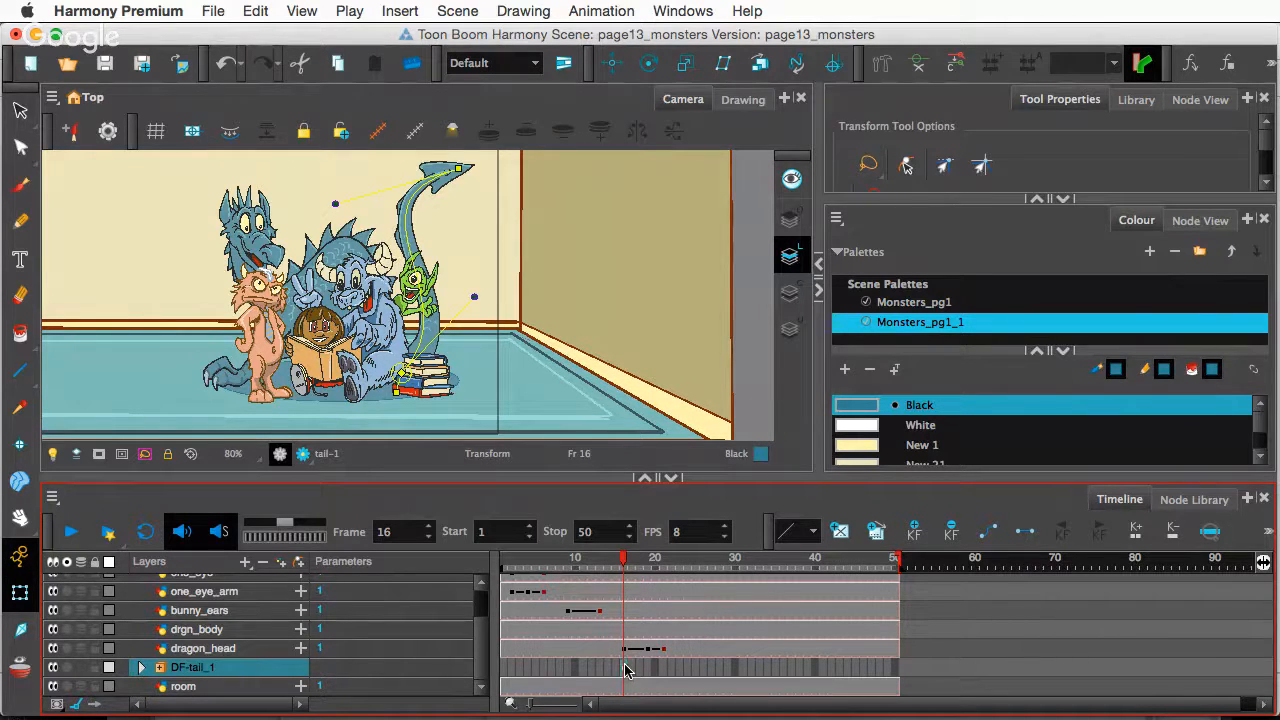
# - At frame 21, curl the tail upward and pull its tip left, then scrub back to compare
pyautogui.moveTo(625, 560); pyautogui.dragTo(662, 570)
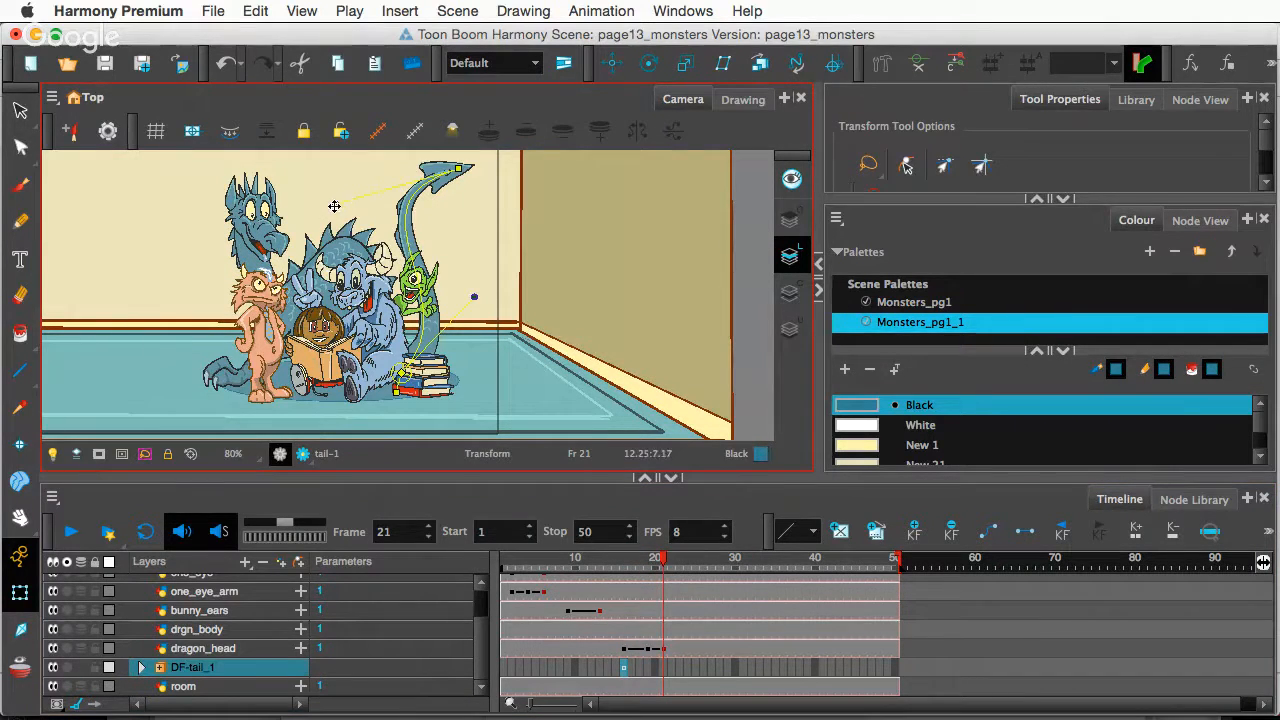
pyautogui.moveTo(334, 206); pyautogui.dragTo(503, 232)
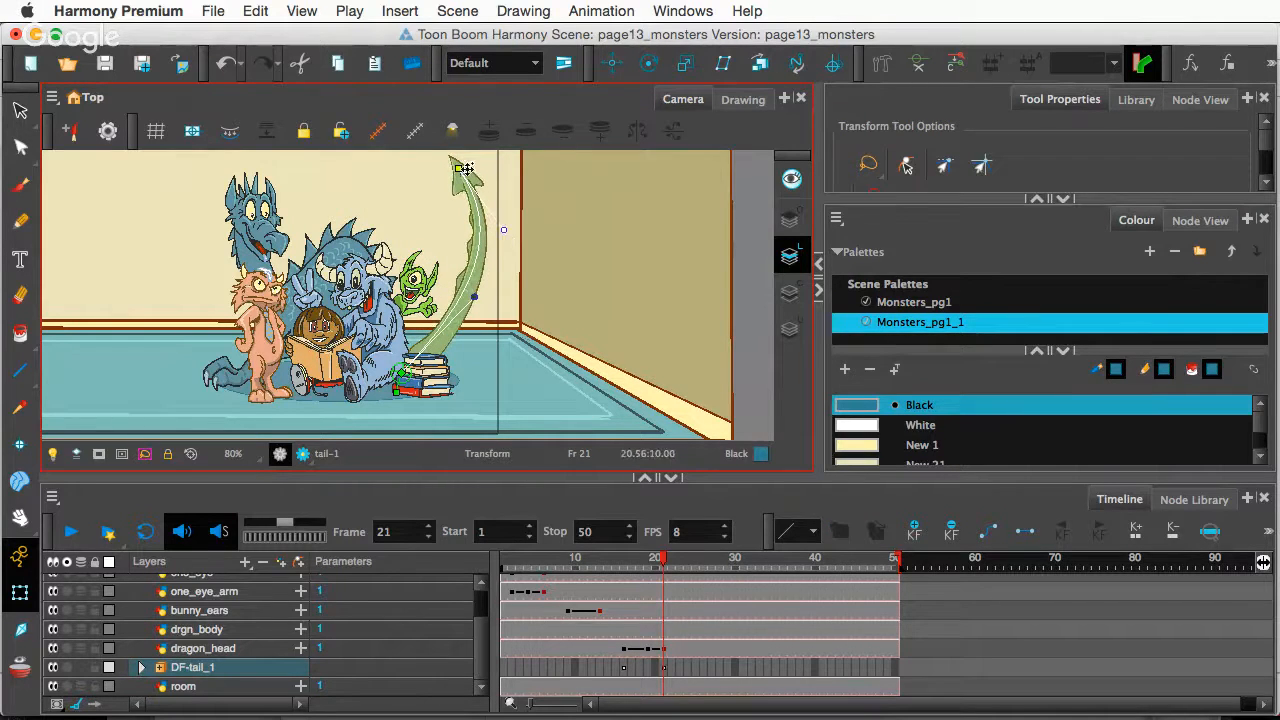
pyautogui.moveTo(455, 168); pyautogui.dragTo(409, 170)
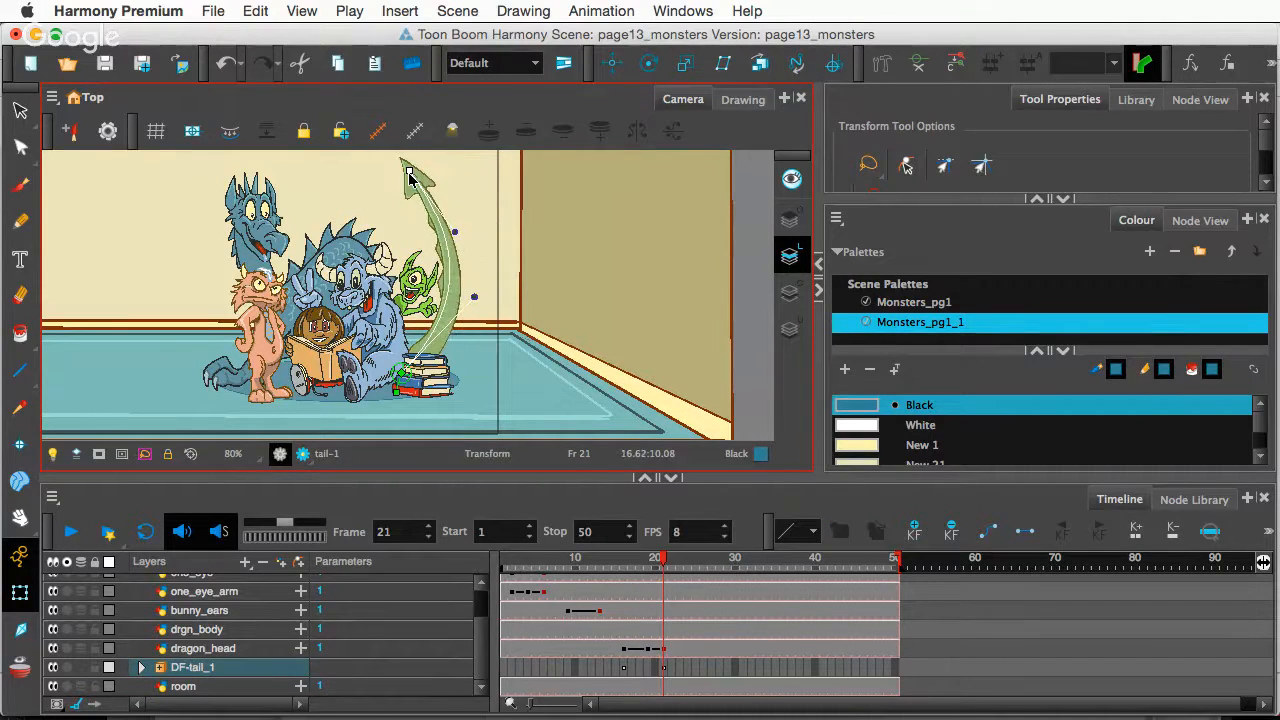
pyautogui.moveTo(474, 299); pyautogui.dragTo(432, 377)
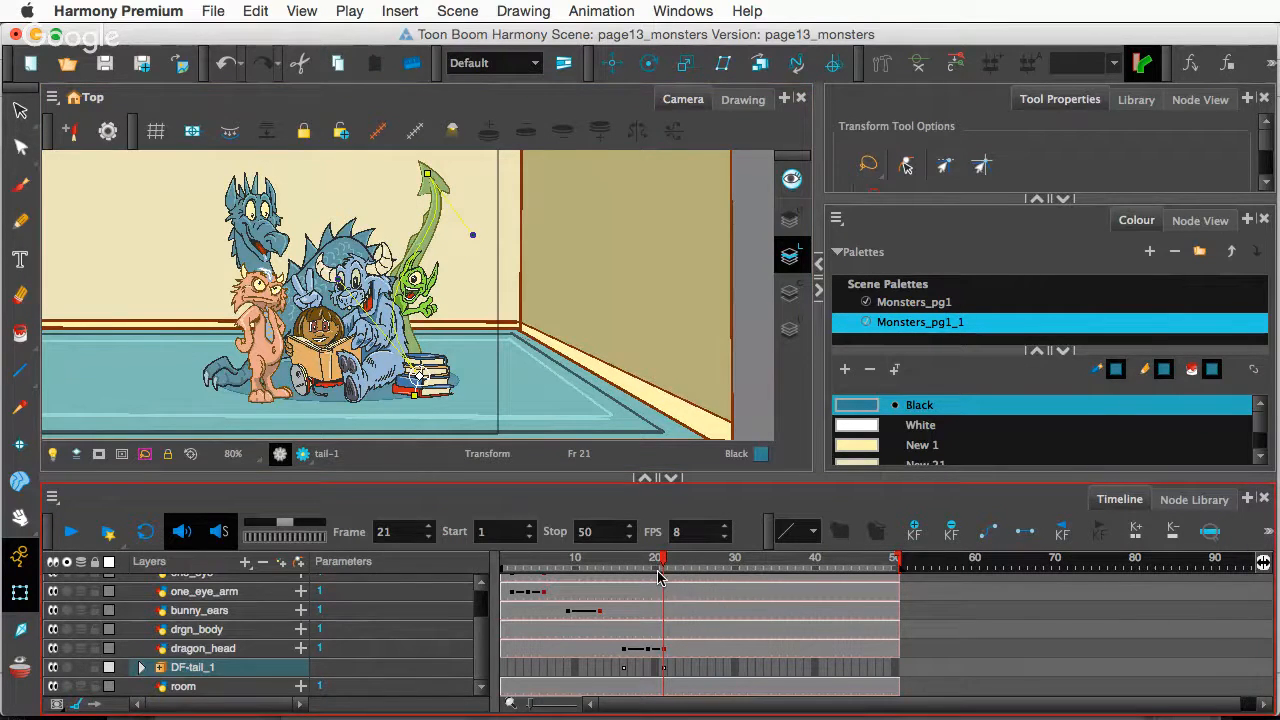
pyautogui.moveTo(660, 567); pyautogui.dragTo(626, 573)
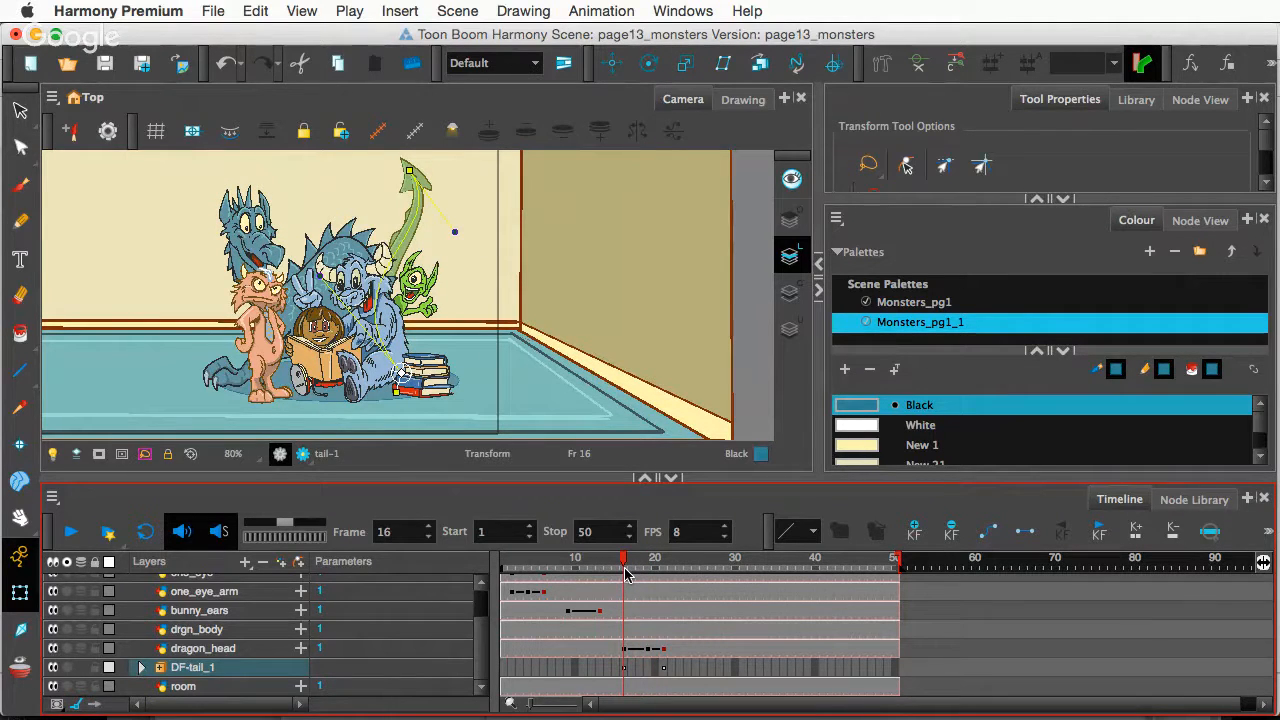
# - Undo the earlier tail edits and move to frame 21 on DF-tail_1
pyautogui.press('super+z')
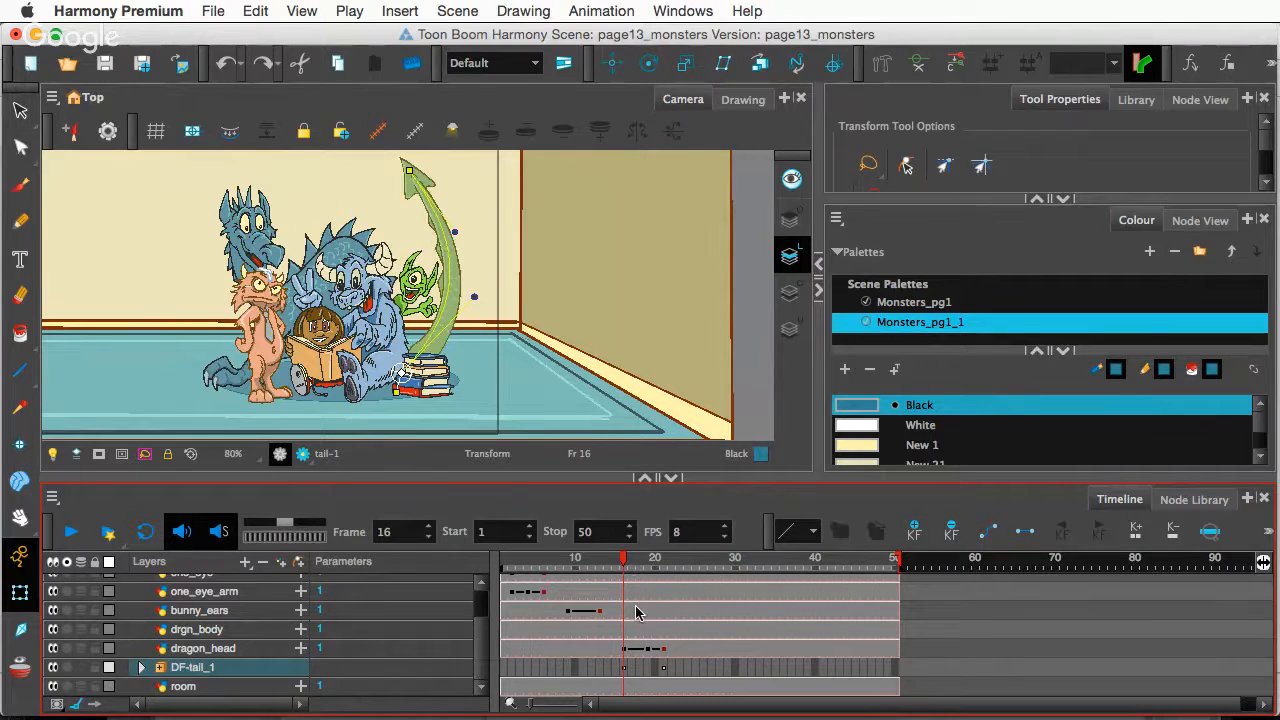
pyautogui.press('super+z')
pyautogui.press('super+z')
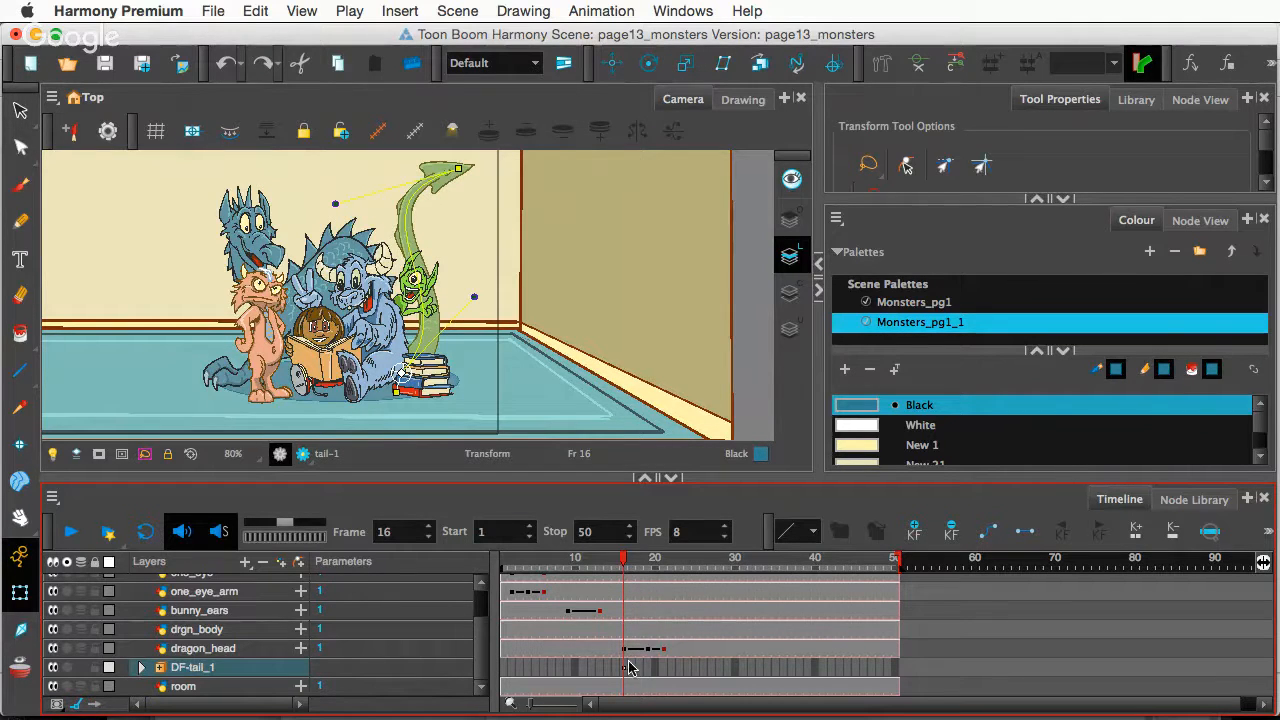
pyautogui.click(626, 670)
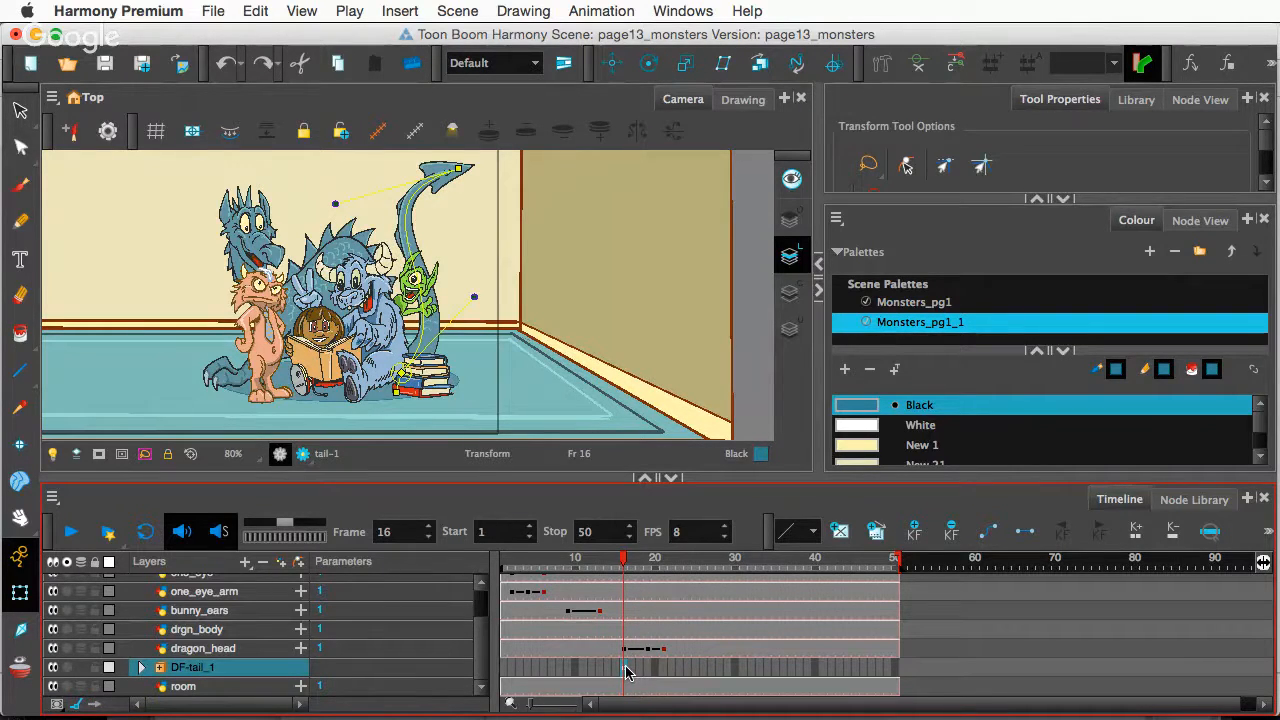
pyautogui.click(626, 670)
pyautogui.click(664, 669)
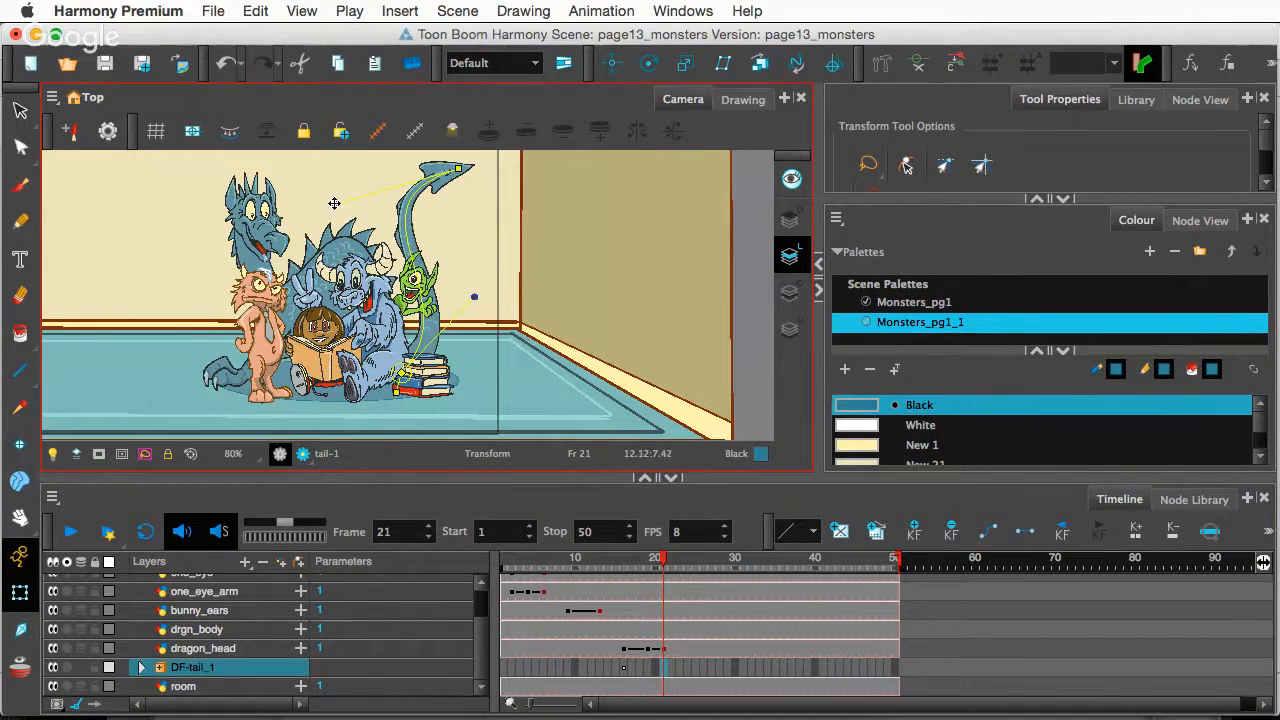
# - Bend the dragon's tail at frame 21 via its root, tip and curve handles, scrubbing to check
pyautogui.moveTo(334, 203)
pyautogui.mouseDown()
pyautogui.moveTo(479, 298)
pyautogui.moveTo(358, 217)
pyautogui.mouseUp()
pyautogui.moveTo(683, 565); pyautogui.dragTo(663, 594)
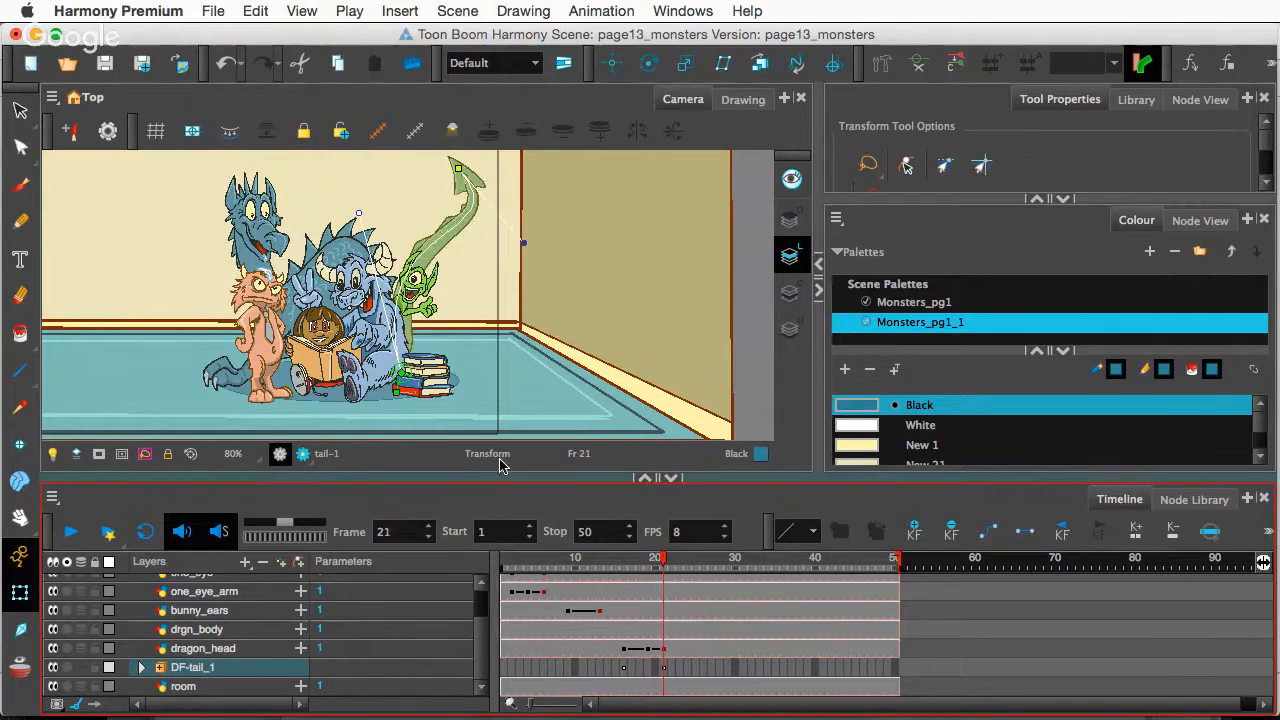
pyautogui.moveTo(397, 392); pyautogui.dragTo(390, 396)
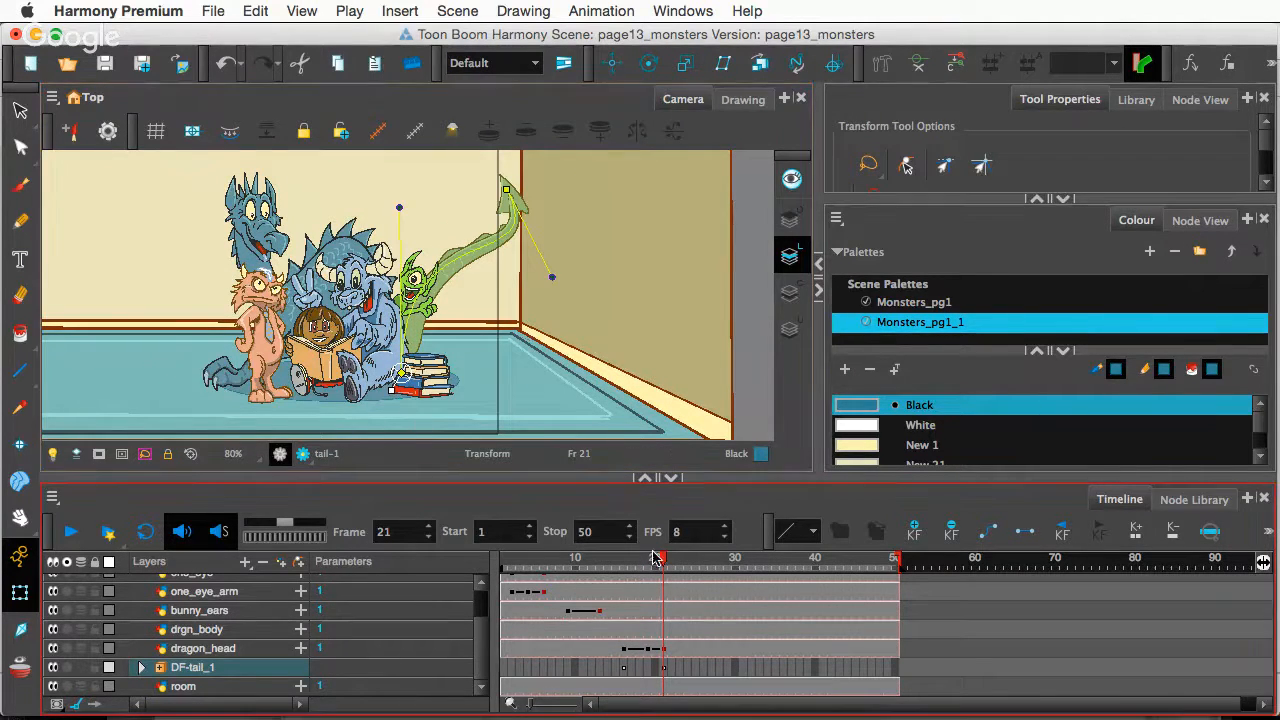
pyautogui.moveTo(664, 566)
pyautogui.mouseDown()
pyautogui.moveTo(609, 566)
pyautogui.moveTo(665, 581)
pyautogui.mouseUp()
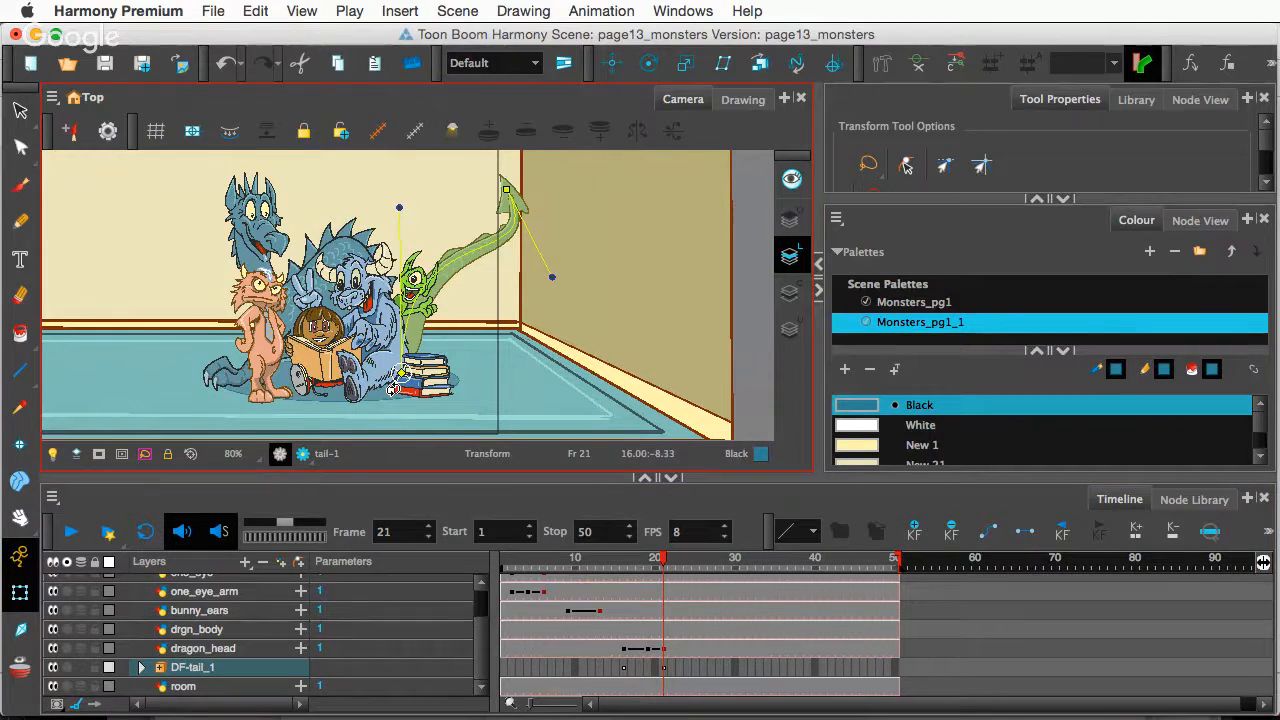
pyautogui.moveTo(392, 391); pyautogui.dragTo(393, 395)
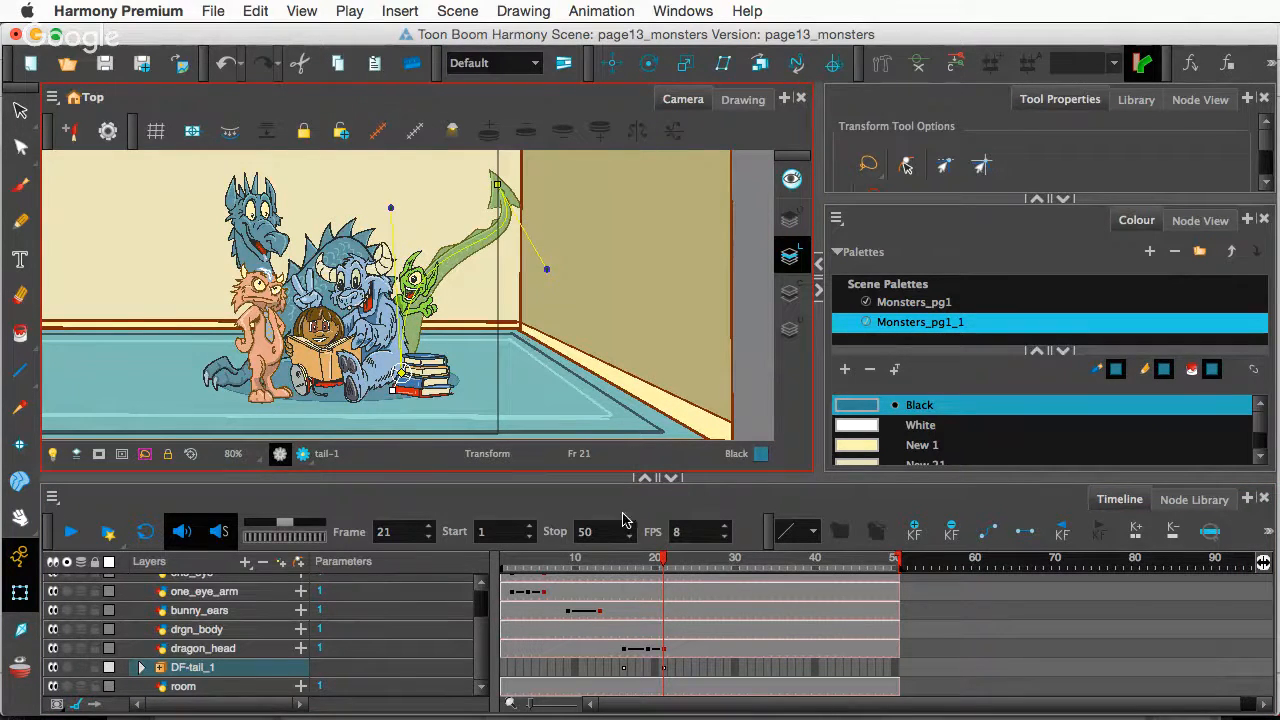
pyautogui.moveTo(485, 179); pyautogui.dragTo(447, 161)
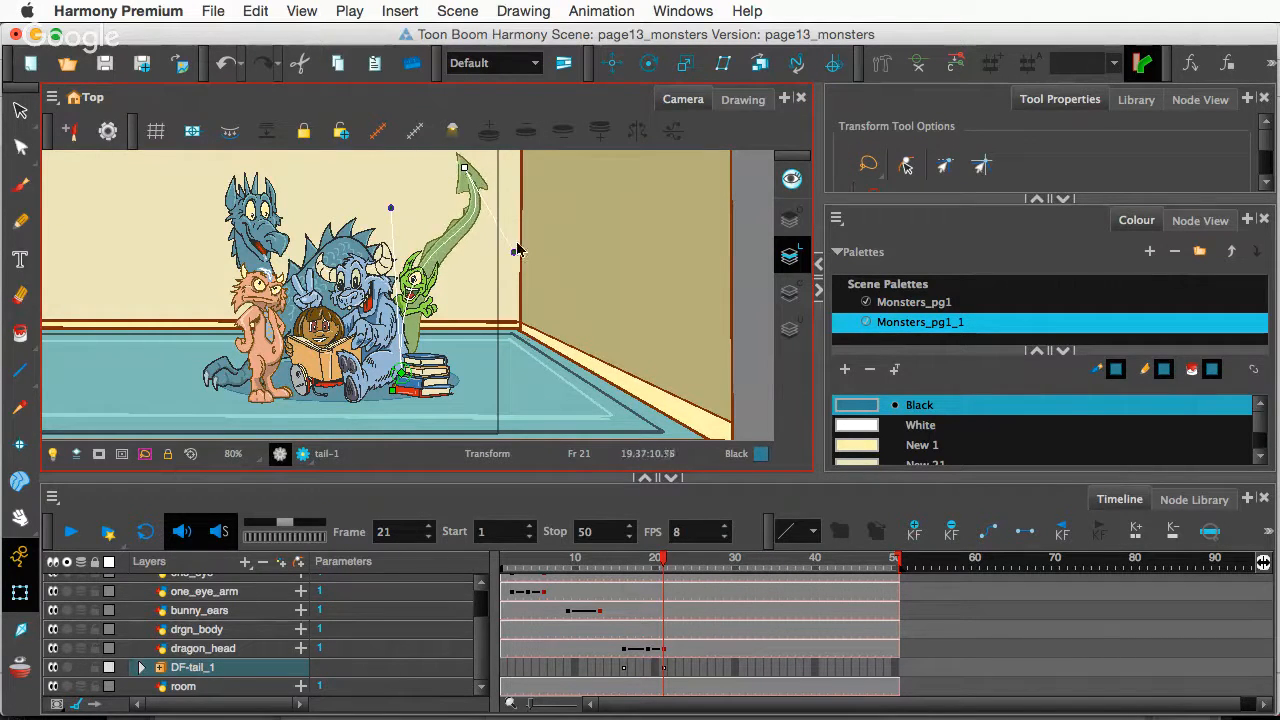
pyautogui.moveTo(519, 253); pyautogui.dragTo(532, 252)
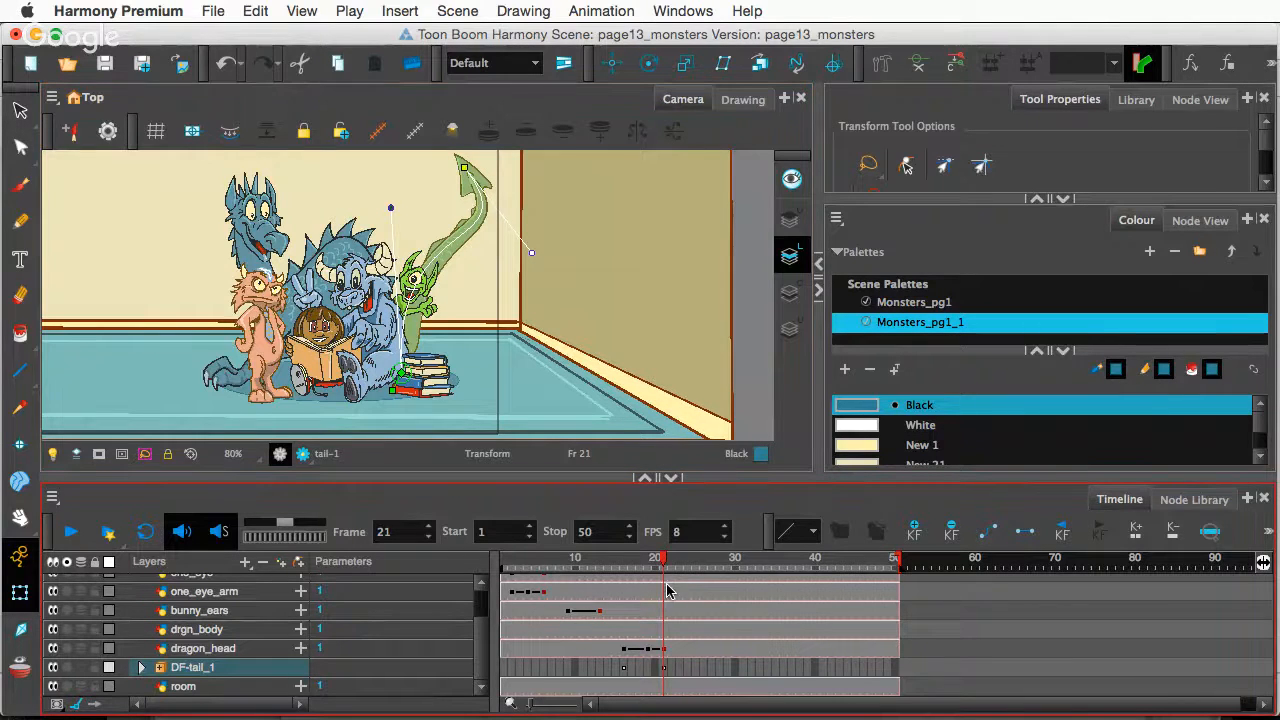
pyautogui.moveTo(655, 564)
pyautogui.mouseDown()
pyautogui.moveTo(612, 572)
pyautogui.moveTo(668, 587)
pyautogui.moveTo(623, 587)
pyautogui.moveTo(682, 587)
pyautogui.moveTo(618, 596)
pyautogui.moveTo(662, 598)
pyautogui.mouseUp()
# - Select dragon_head at frame 16, inspect it in the Drawing view, then pick the Rigging tool
pyautogui.click(622, 650)
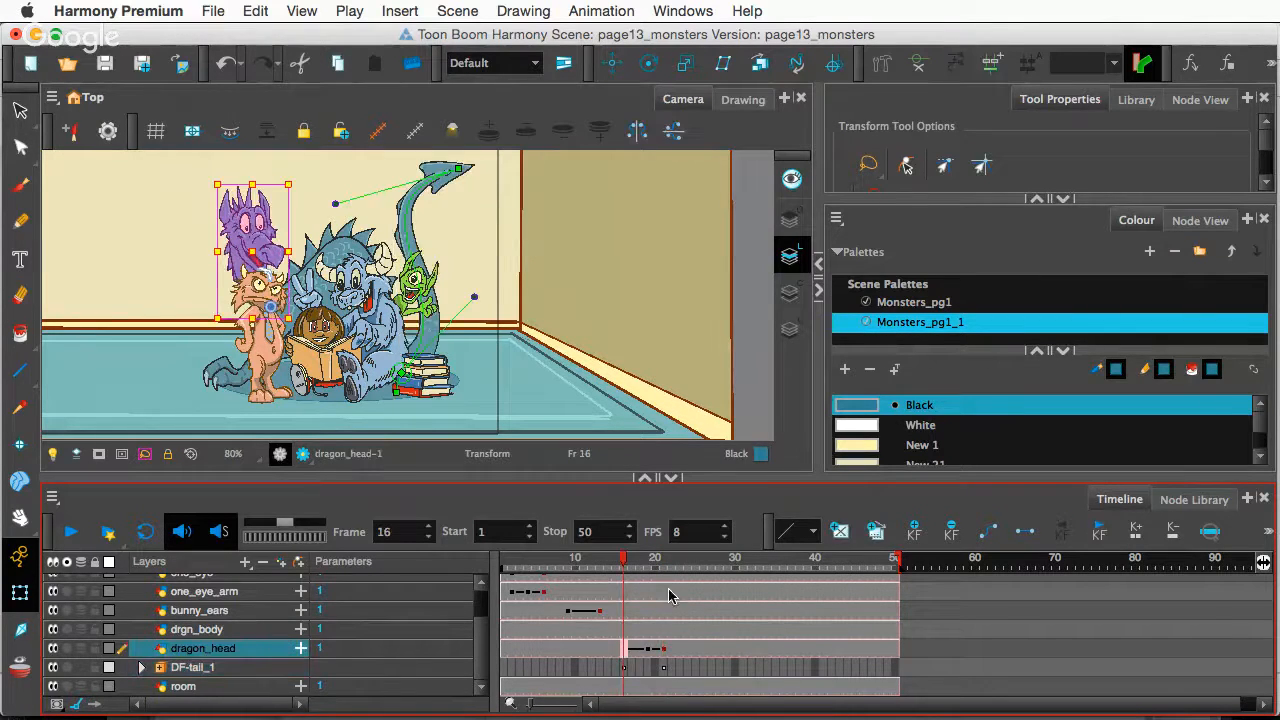
pyautogui.click(740, 100)
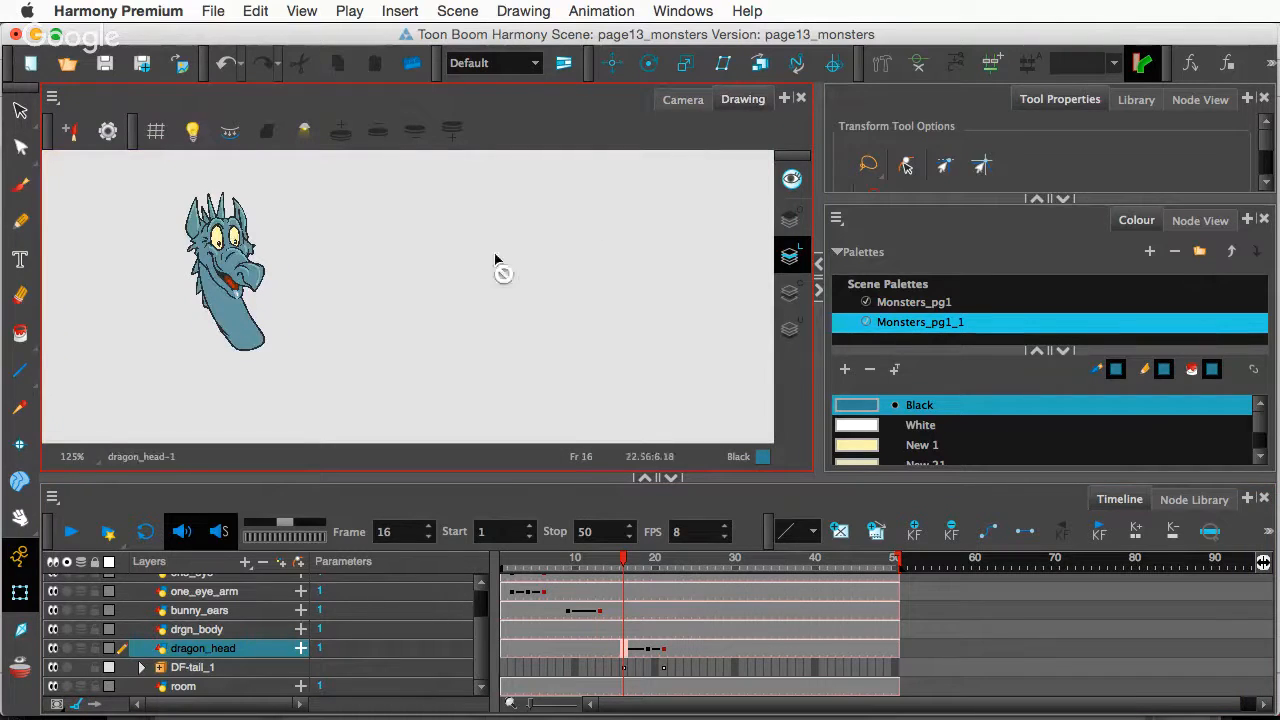
pyautogui.click(684, 100)
pyautogui.click(624, 649)
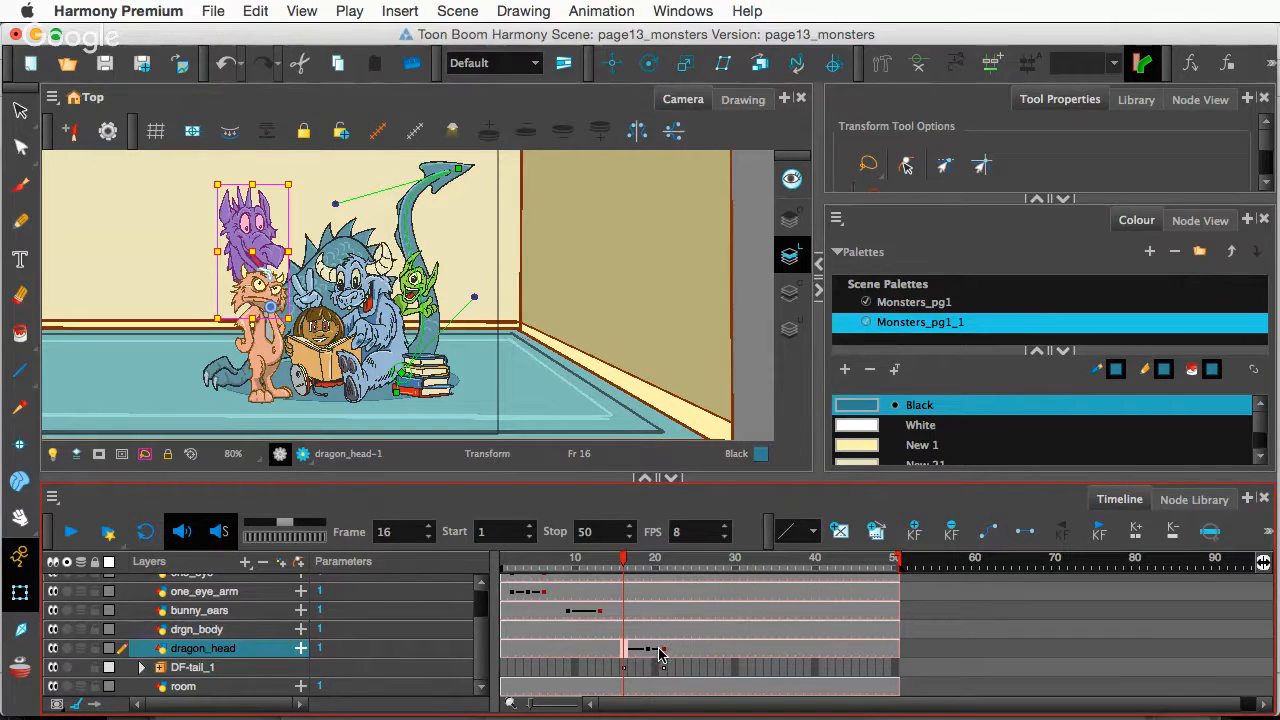
pyautogui.keyDown('shift'); pyautogui.click(667, 652); pyautogui.keyUp('shift')
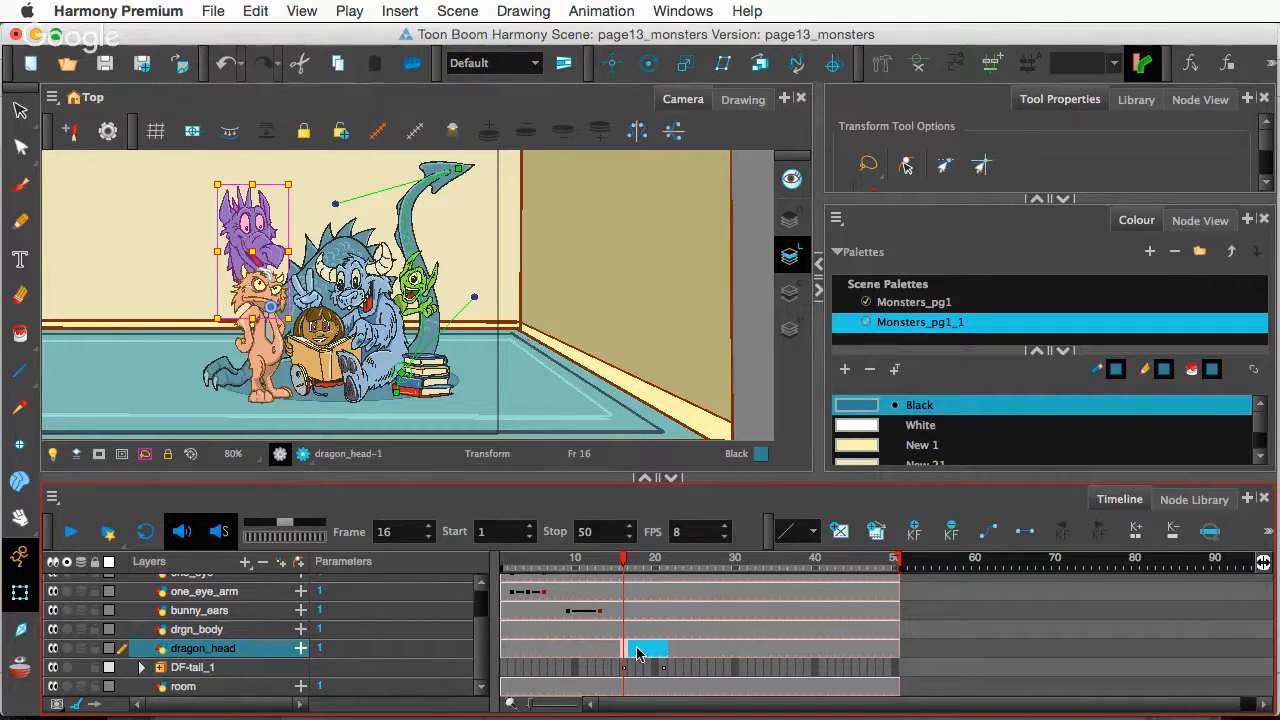
pyautogui.click(626, 656)
pyautogui.click(881, 63)
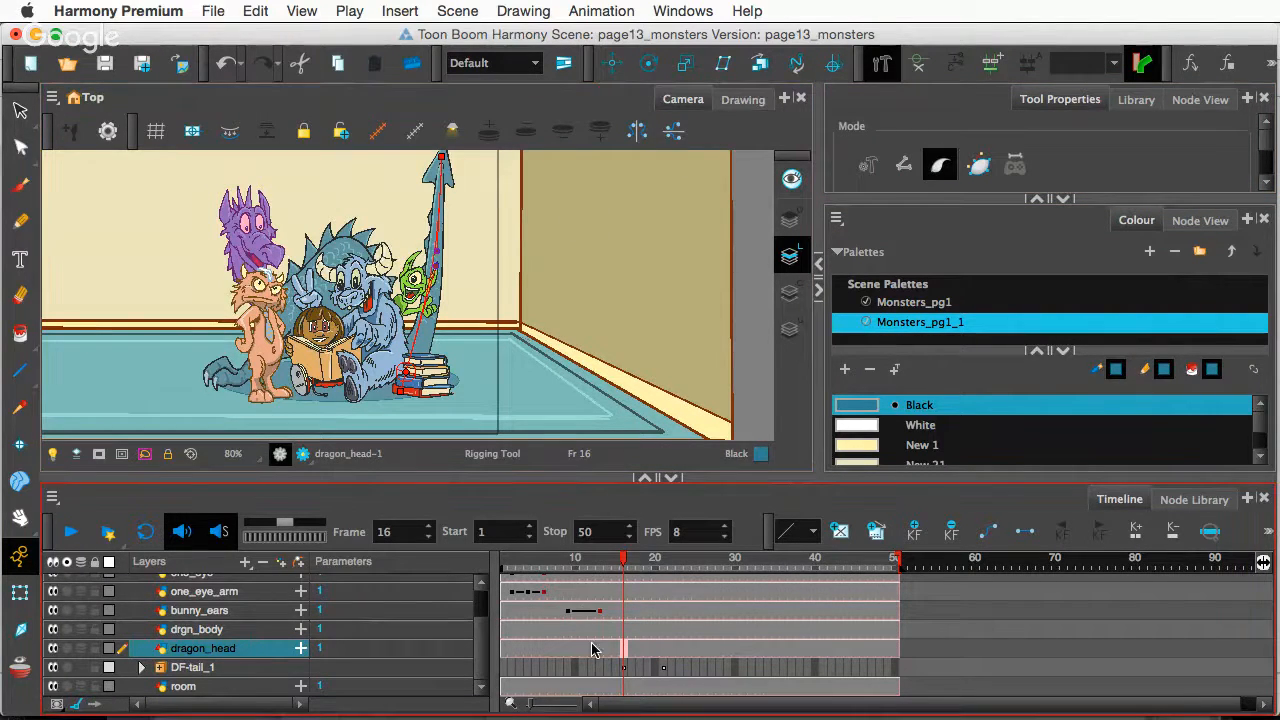
# - With dragon_head soloed, draw a deformer curve from the head down the neck, then collapse Deformation-dragon_head
pyautogui.click(920, 68)
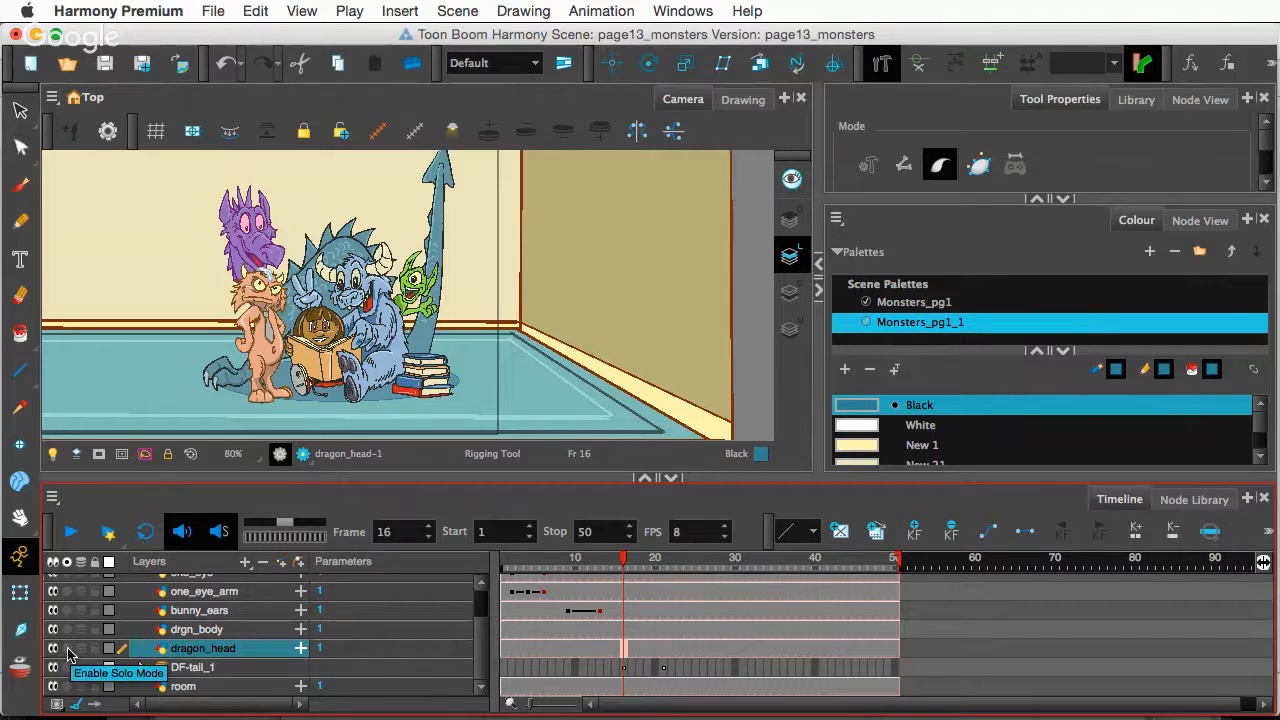
pyautogui.click(68, 650)
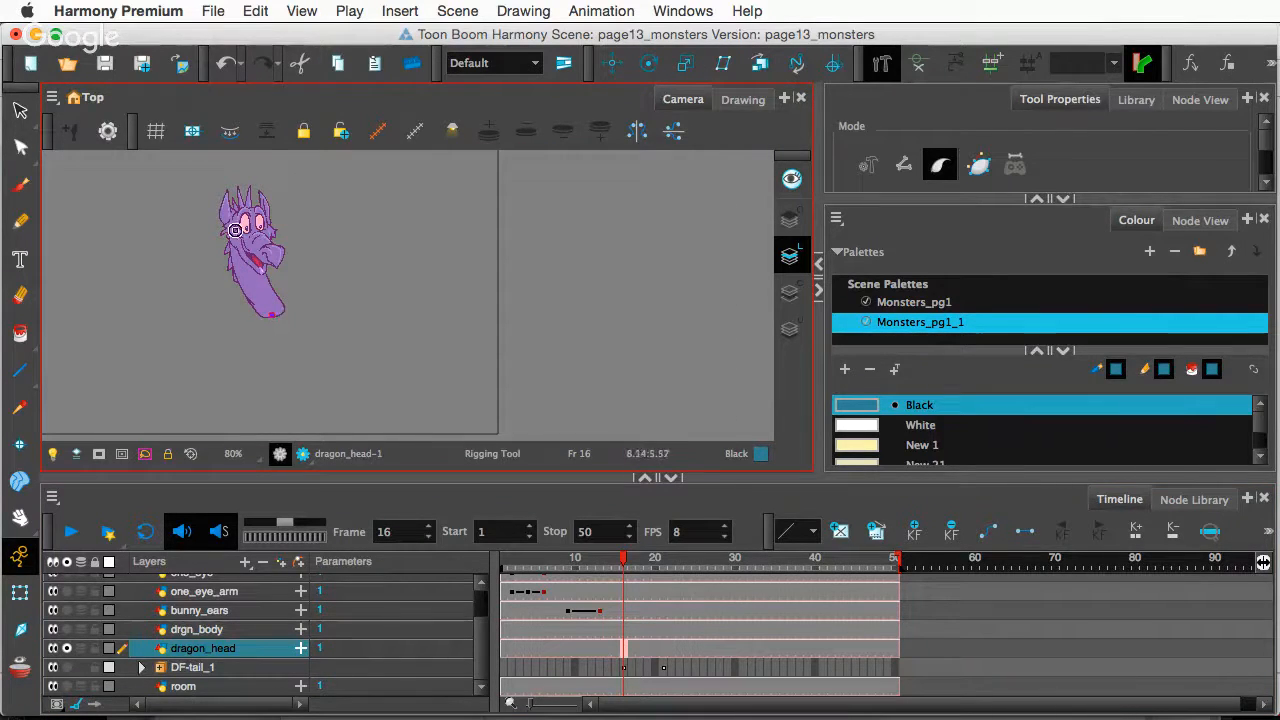
pyautogui.press('super+a')
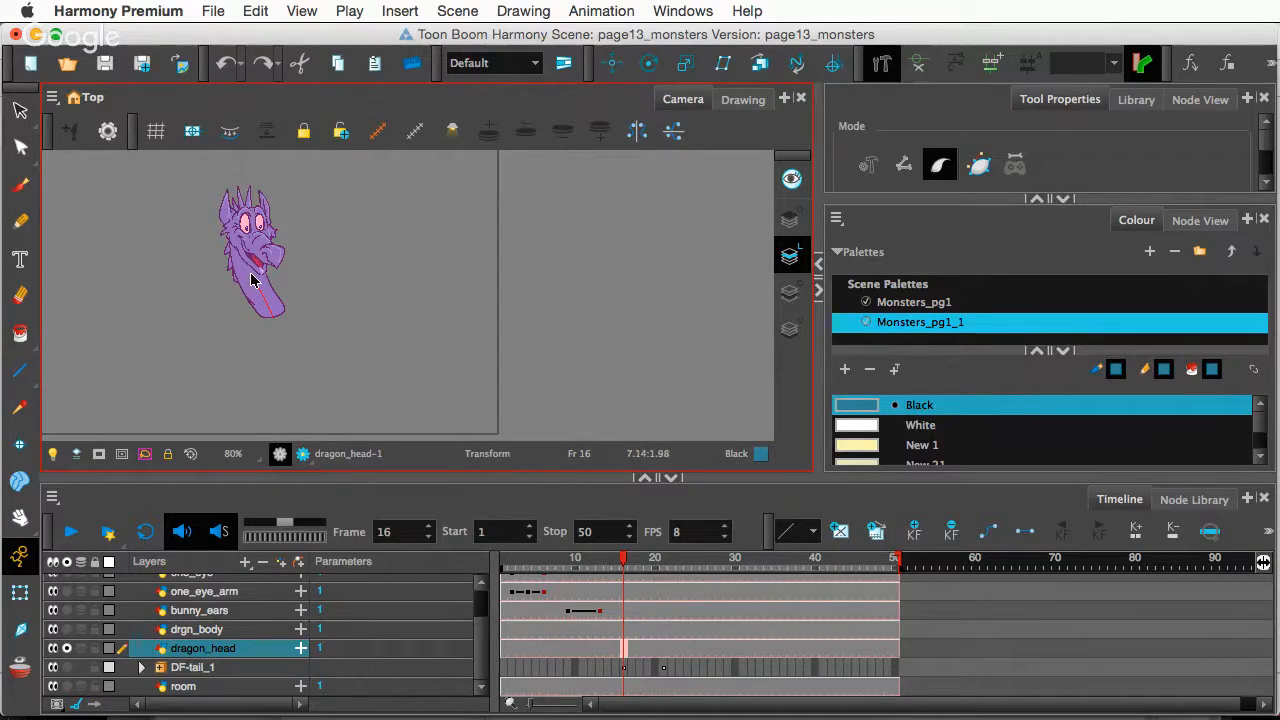
pyautogui.click(246, 194)
pyautogui.moveTo(243, 190); pyautogui.dragTo(247, 256)
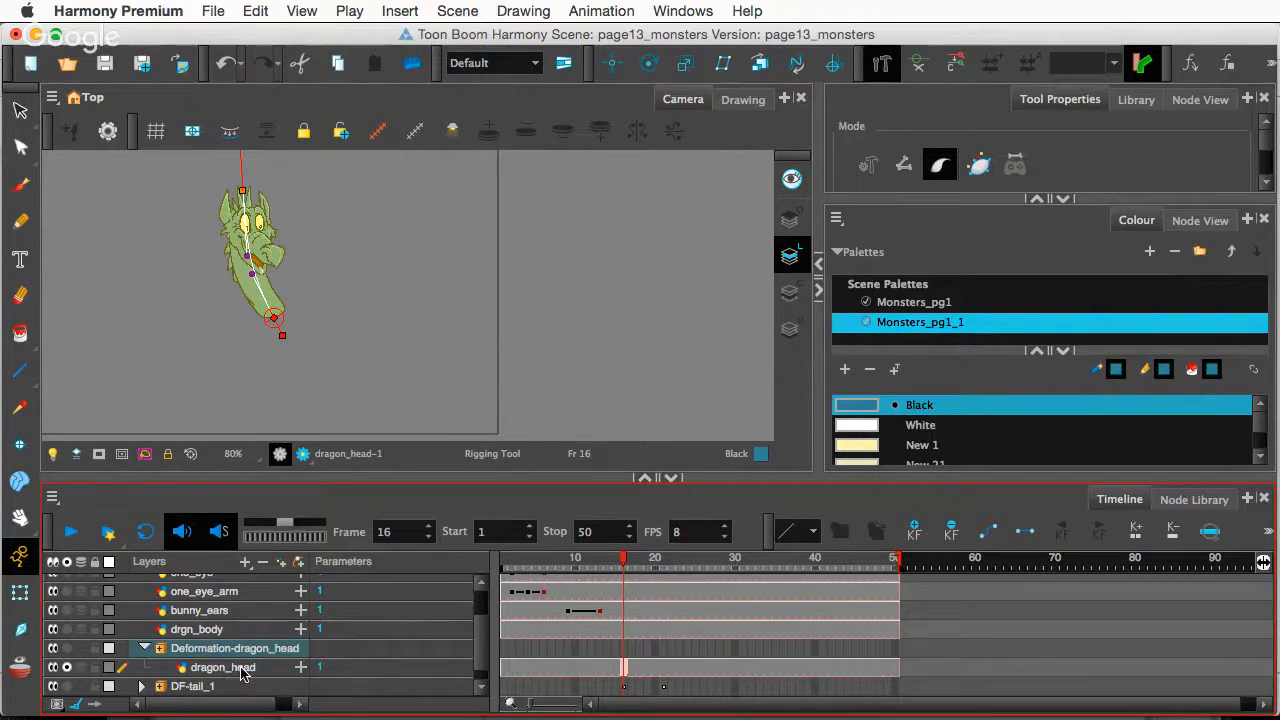
pyautogui.click(65, 668)
pyautogui.click(19, 592)
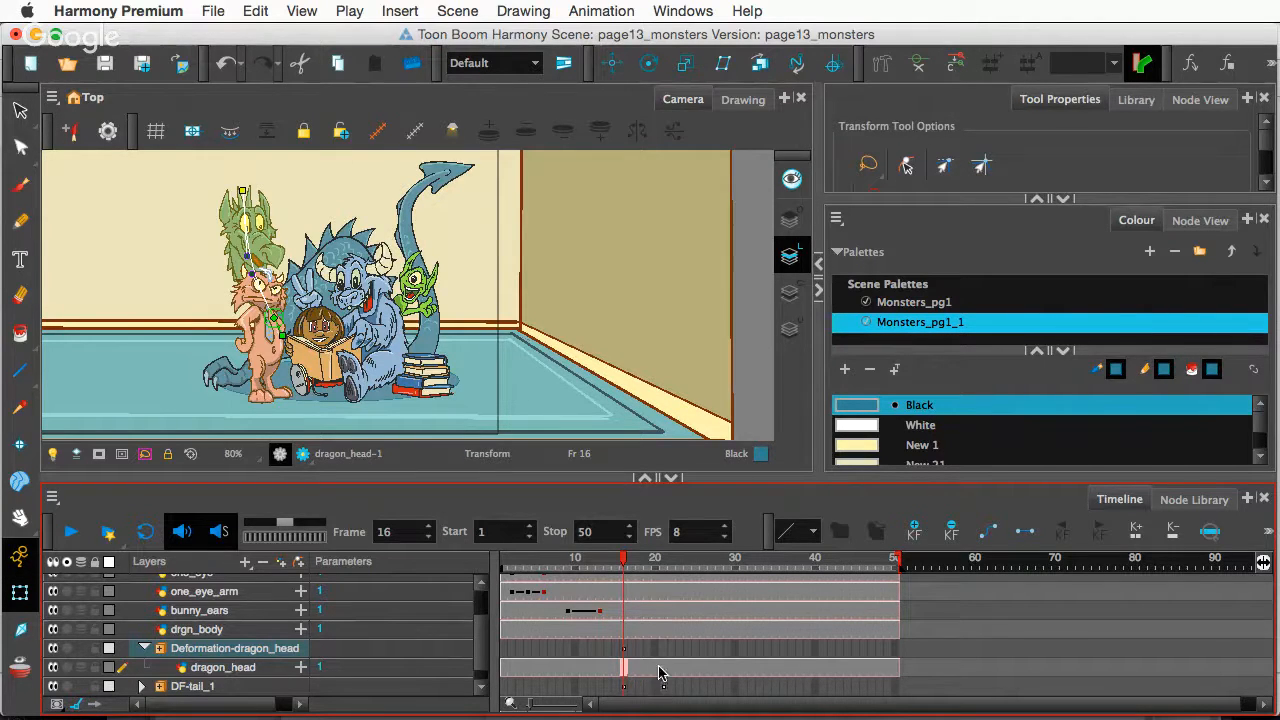
pyautogui.click(144, 648)
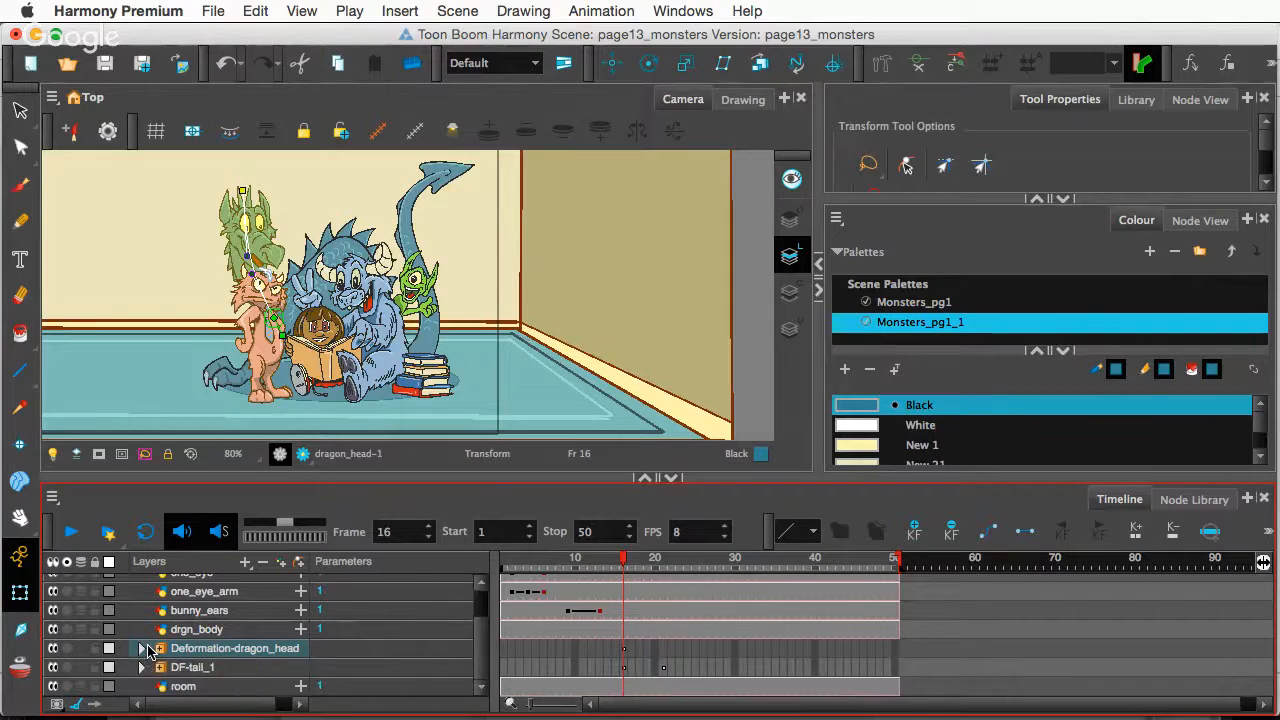
# - Key the dragon head's deformer bent left at frame 21, then re-pose it at frame 16
pyautogui.click(624, 652)
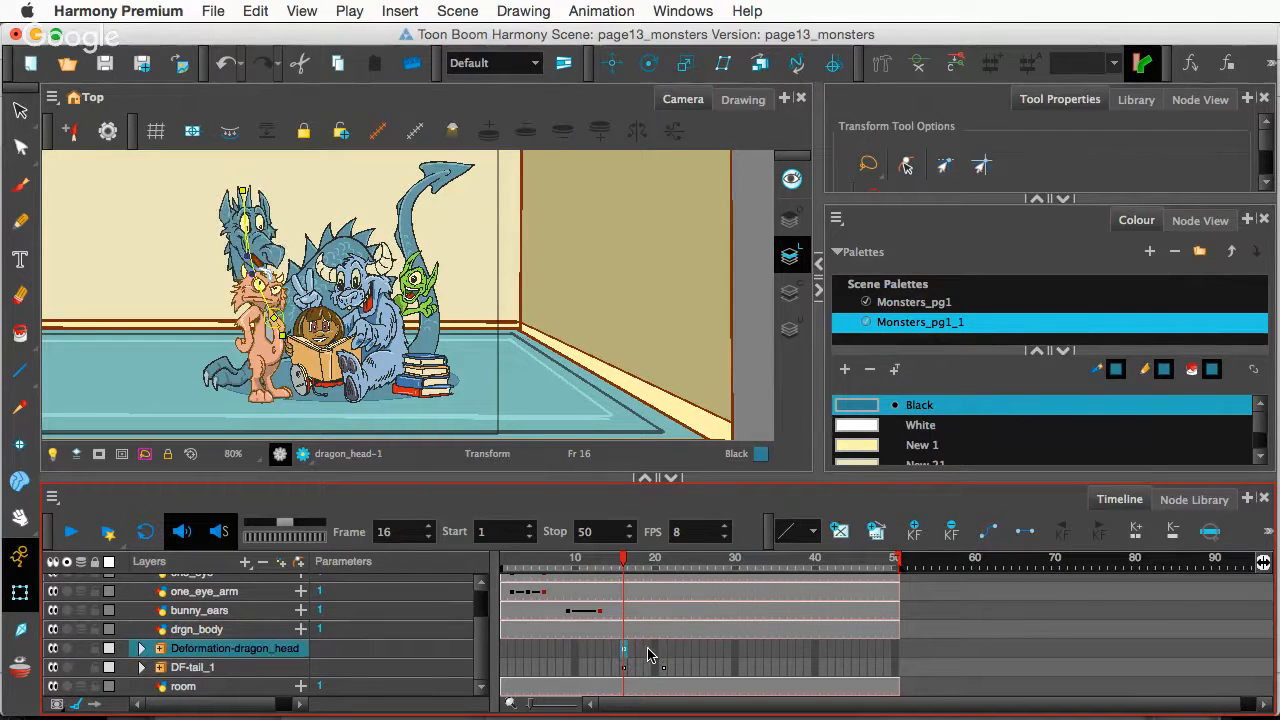
pyautogui.click(661, 650)
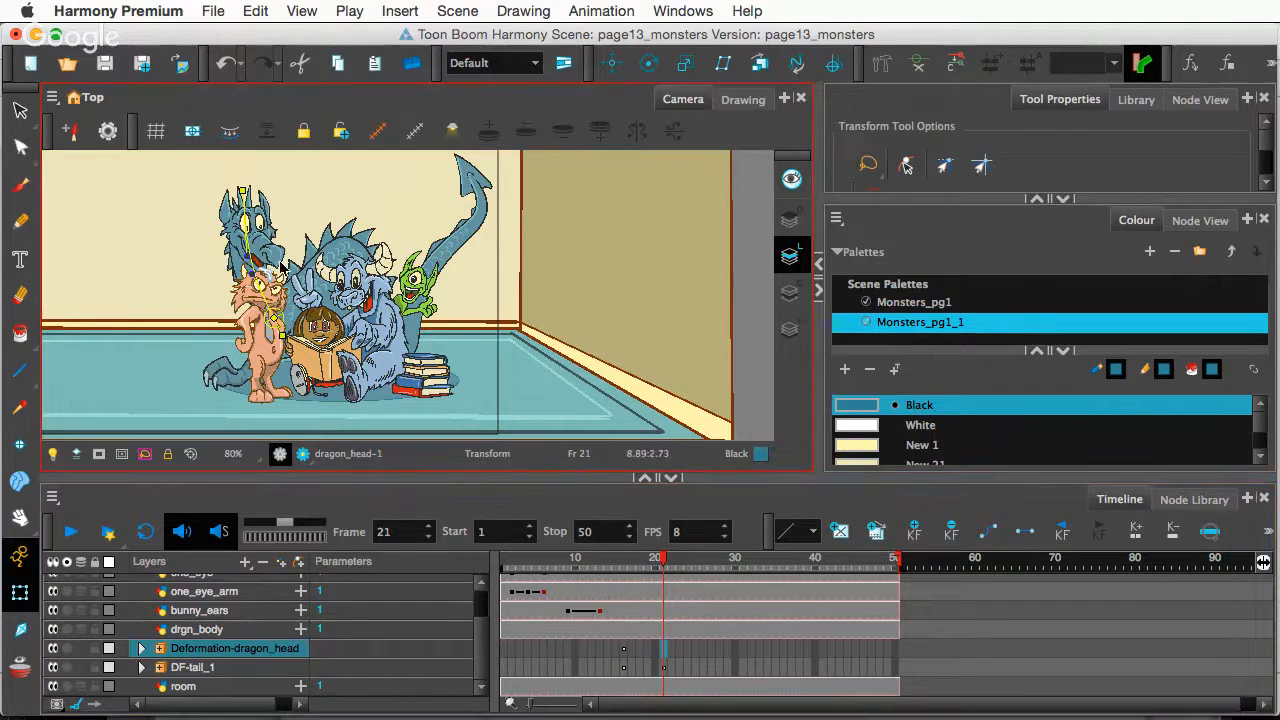
pyautogui.moveTo(247, 257)
pyautogui.mouseDown()
pyautogui.moveTo(210, 260)
pyautogui.moveTo(268, 268)
pyautogui.mouseUp()
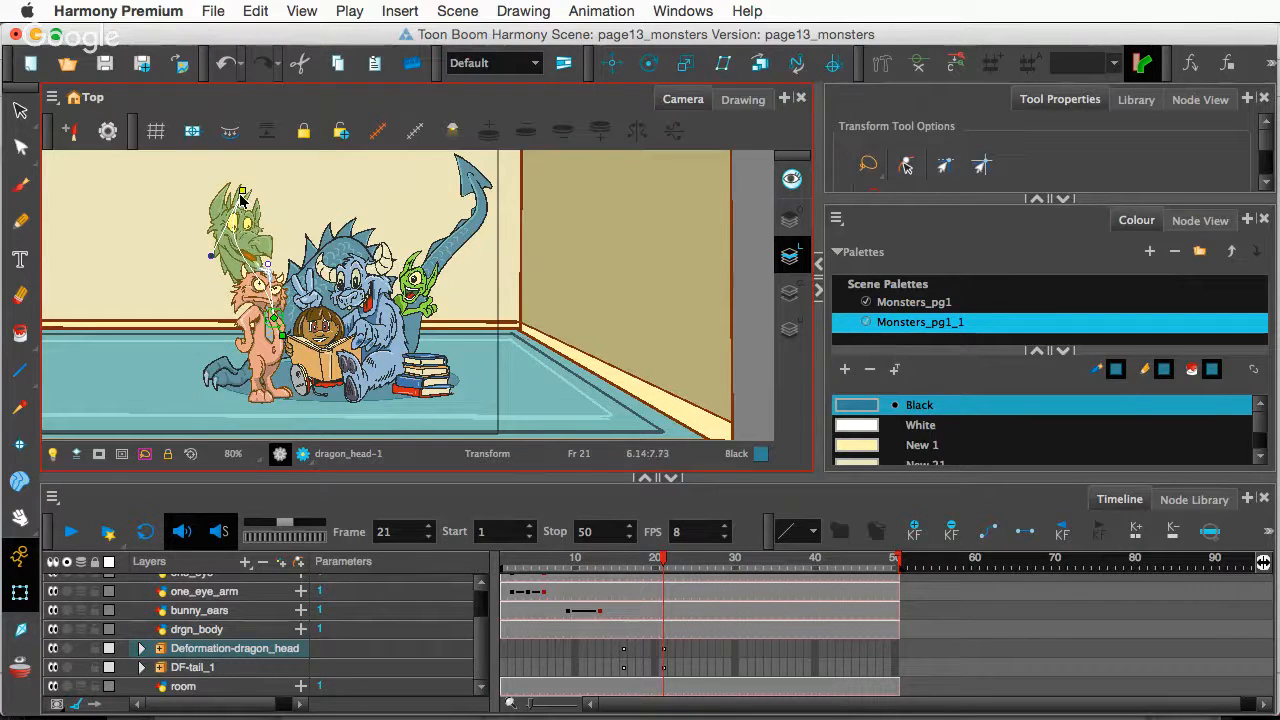
pyautogui.moveTo(244, 191); pyautogui.dragTo(244, 176)
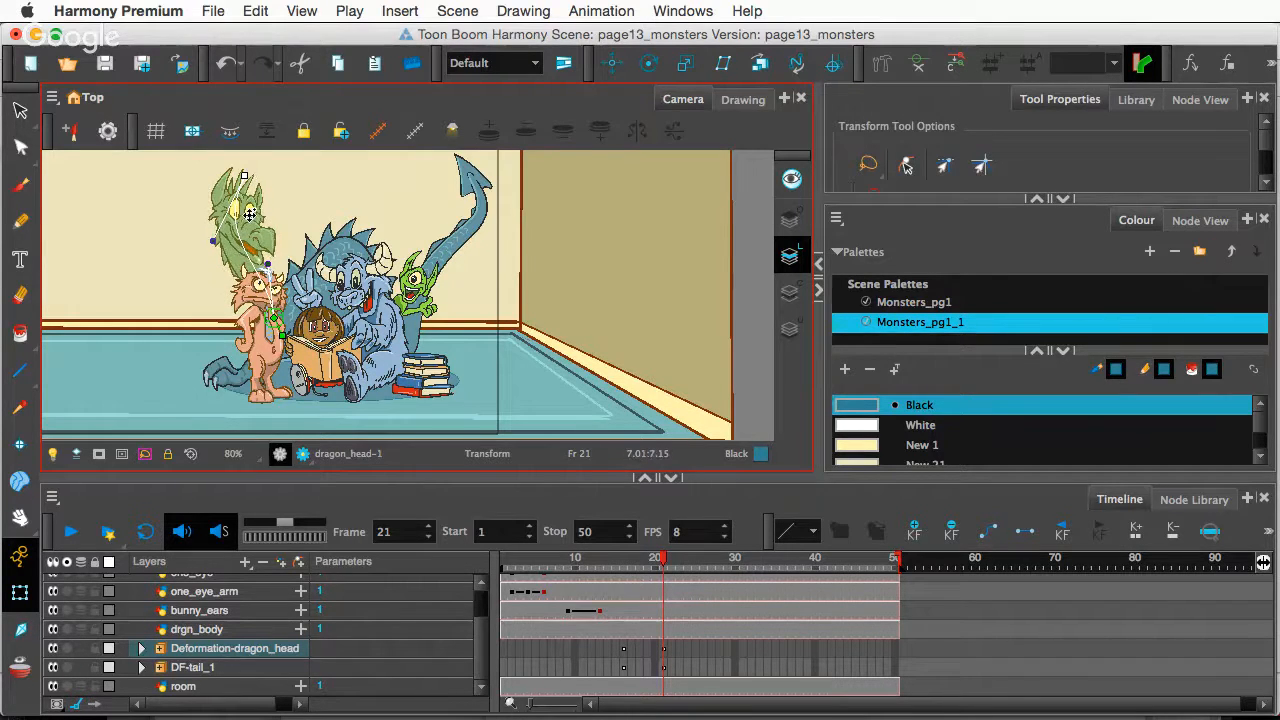
pyautogui.moveTo(212, 241)
pyautogui.mouseDown()
pyautogui.moveTo(283, 231)
pyautogui.moveTo(221, 230)
pyautogui.mouseUp()
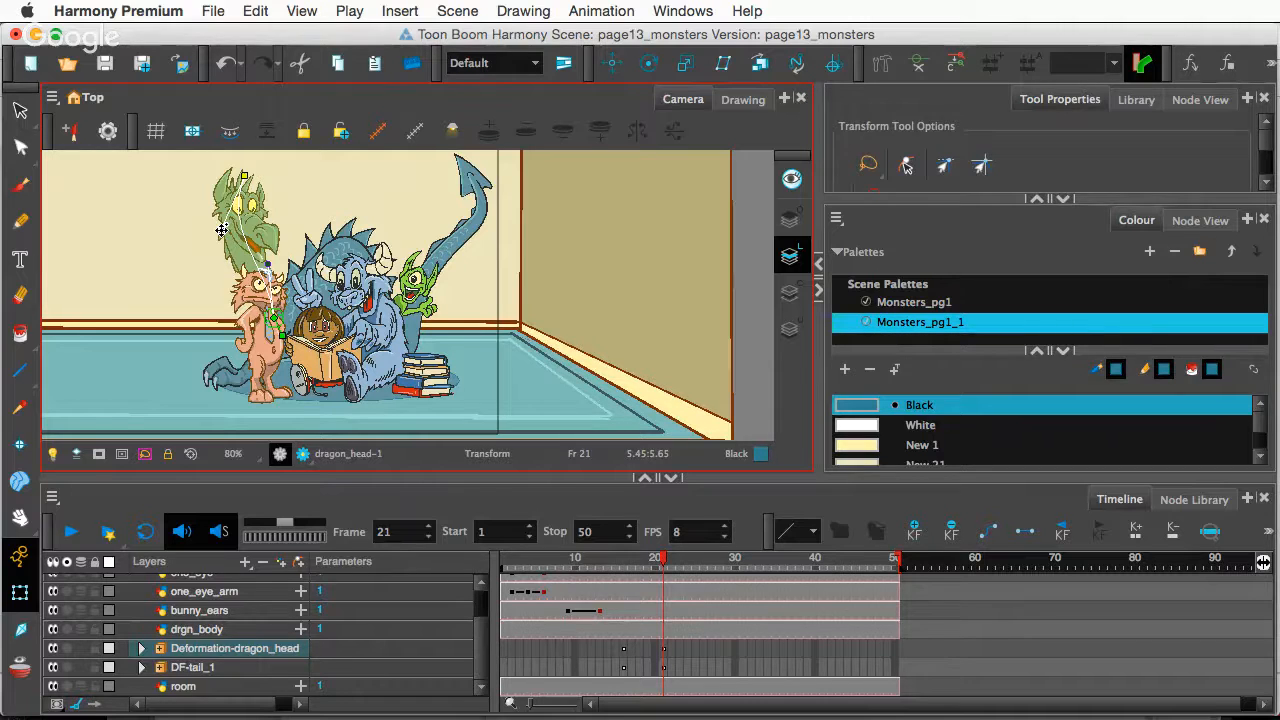
pyautogui.click(623, 648)
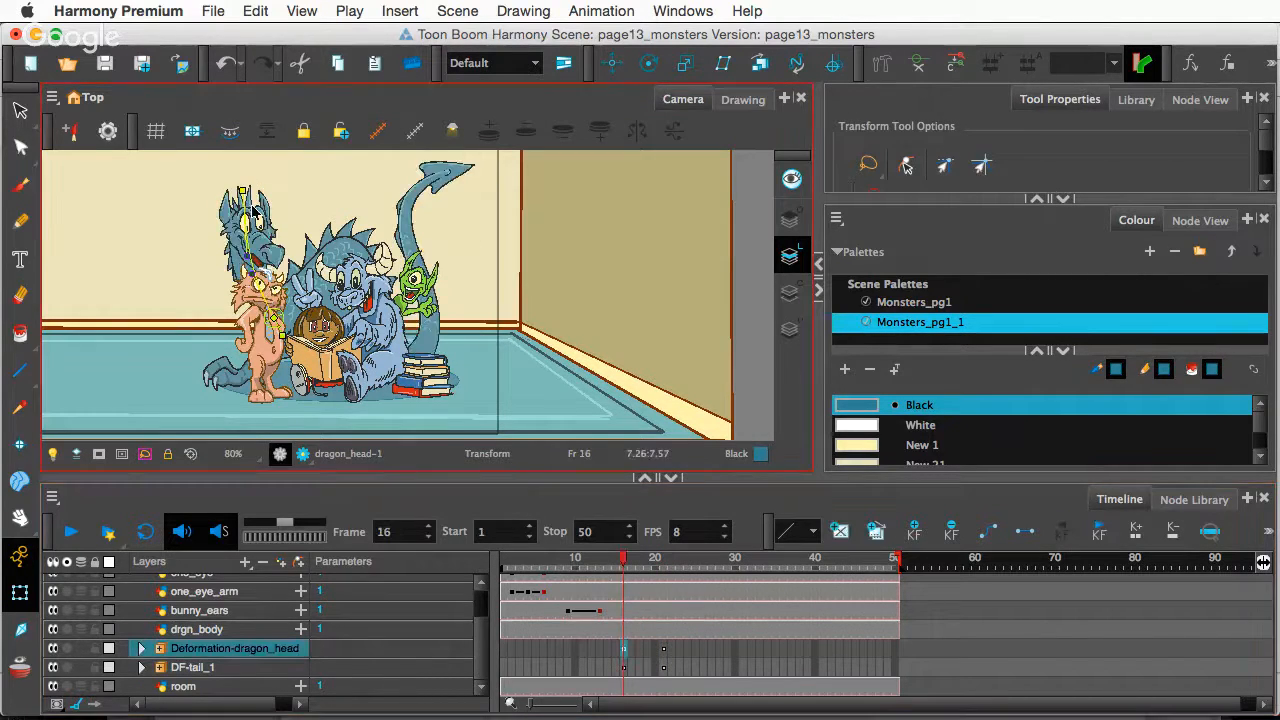
pyautogui.moveTo(243, 190); pyautogui.dragTo(199, 241)
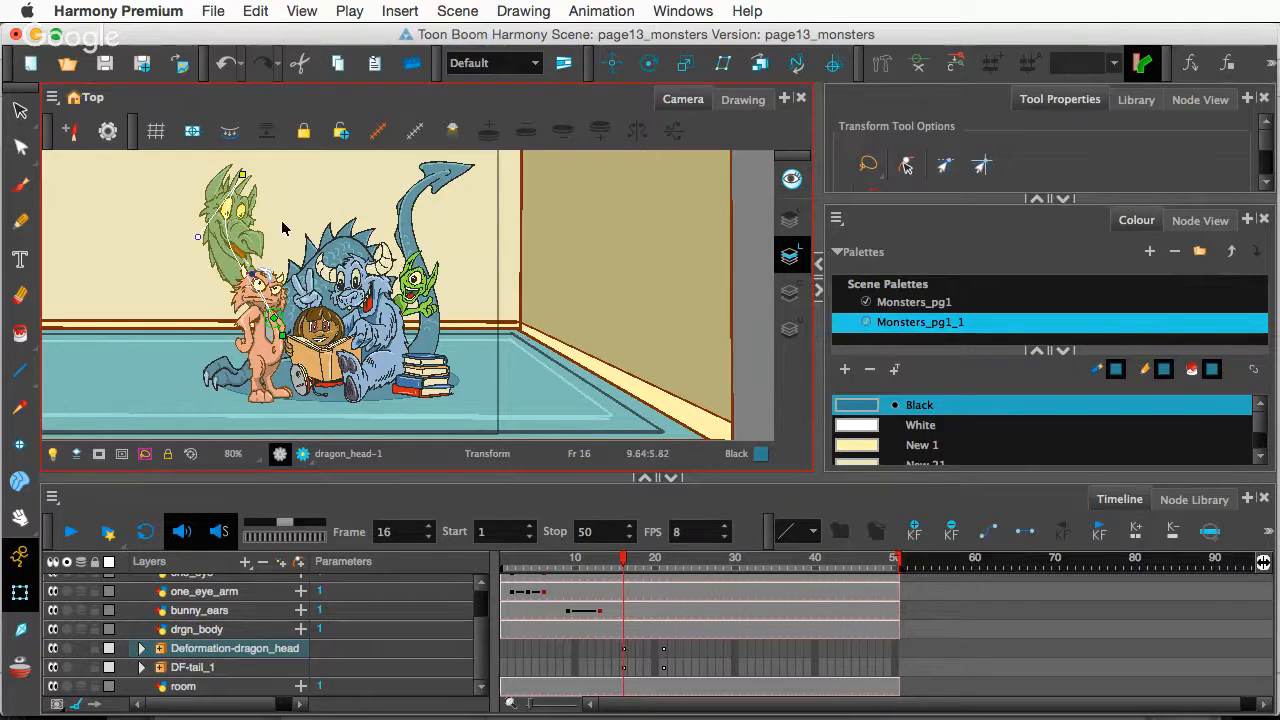
# - Frame the dragon's head and bend it right at frame 21, previewing from frame 16
pyautogui.scroll(4, 278, 238)
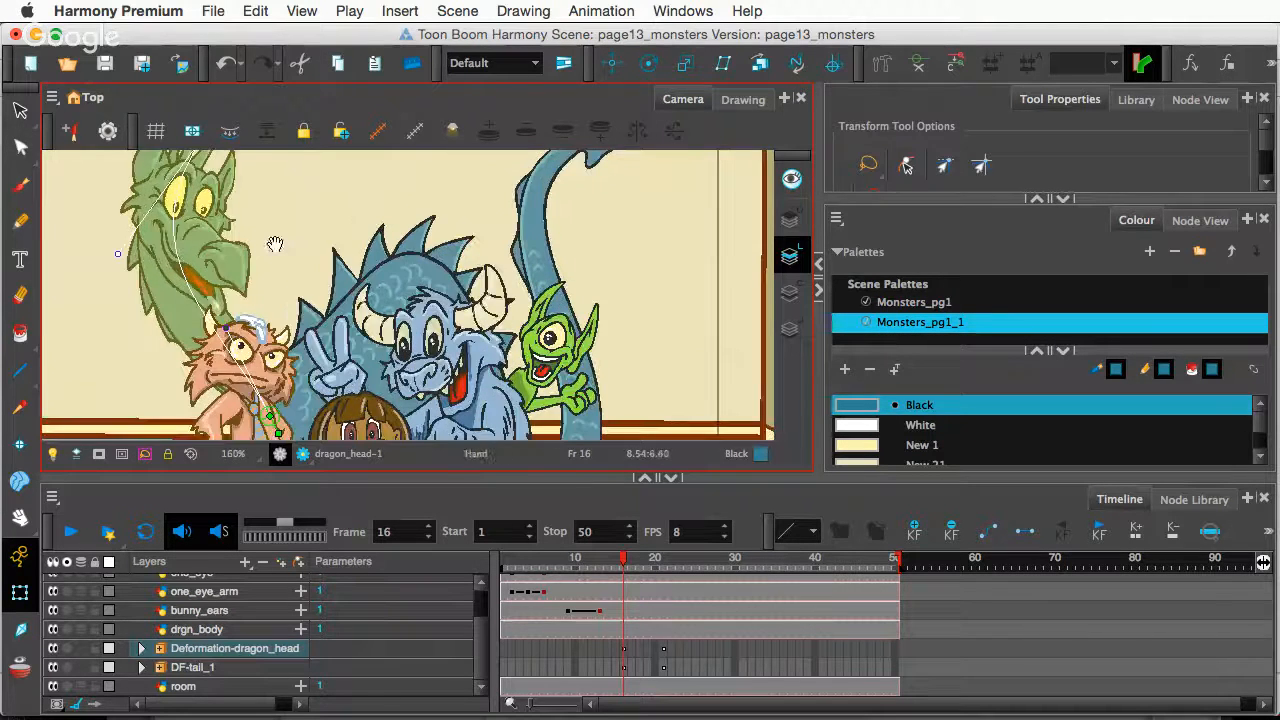
pyautogui.moveTo(275, 244); pyautogui.dragTo(362, 287)
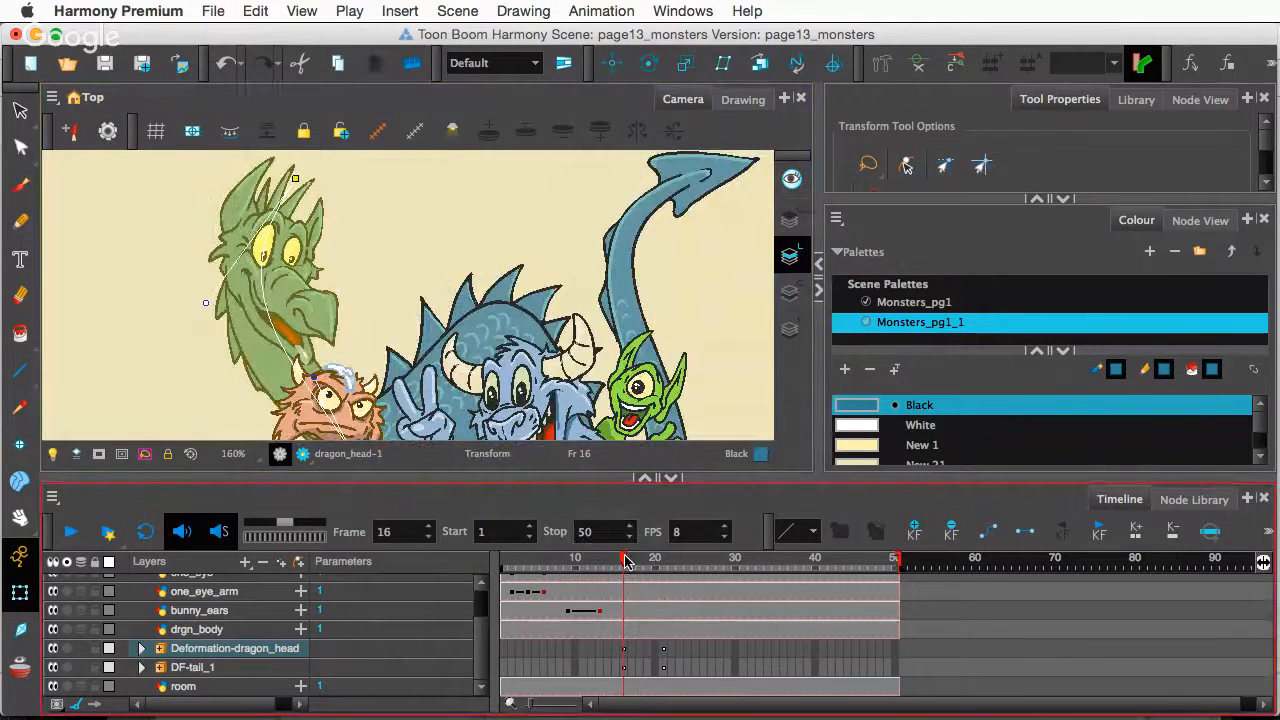
pyautogui.moveTo(630, 566)
pyautogui.mouseDown()
pyautogui.moveTo(675, 572)
pyautogui.moveTo(586, 572)
pyautogui.moveTo(624, 580)
pyautogui.mouseUp()
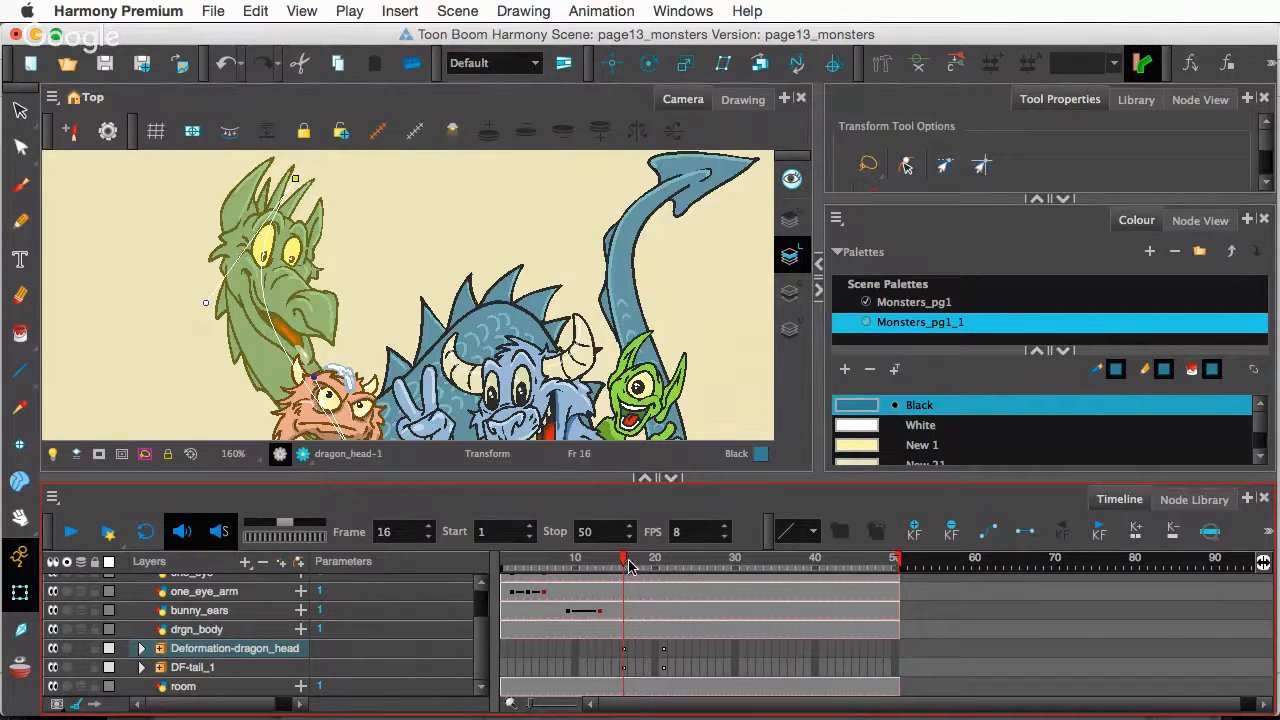
pyautogui.moveTo(626, 563); pyautogui.dragTo(663, 564)
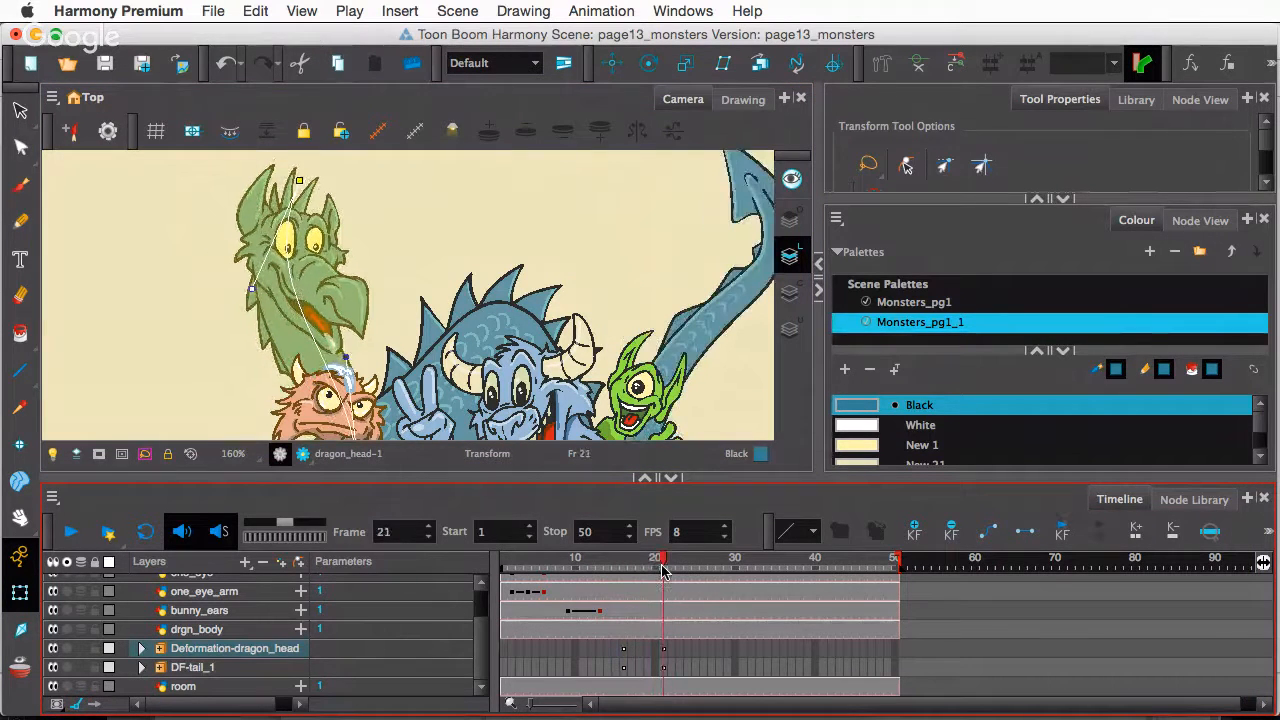
pyautogui.moveTo(256, 289); pyautogui.dragTo(344, 268)
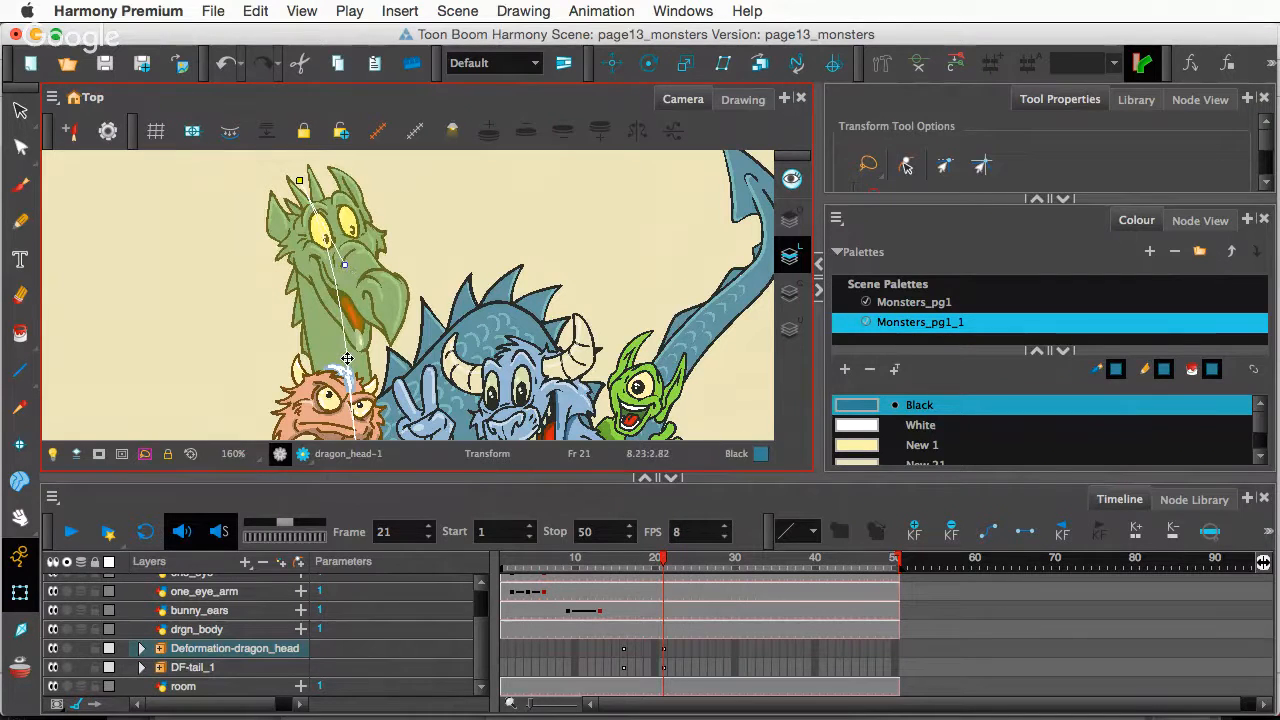
pyautogui.moveTo(347, 358); pyautogui.dragTo(400, 316)
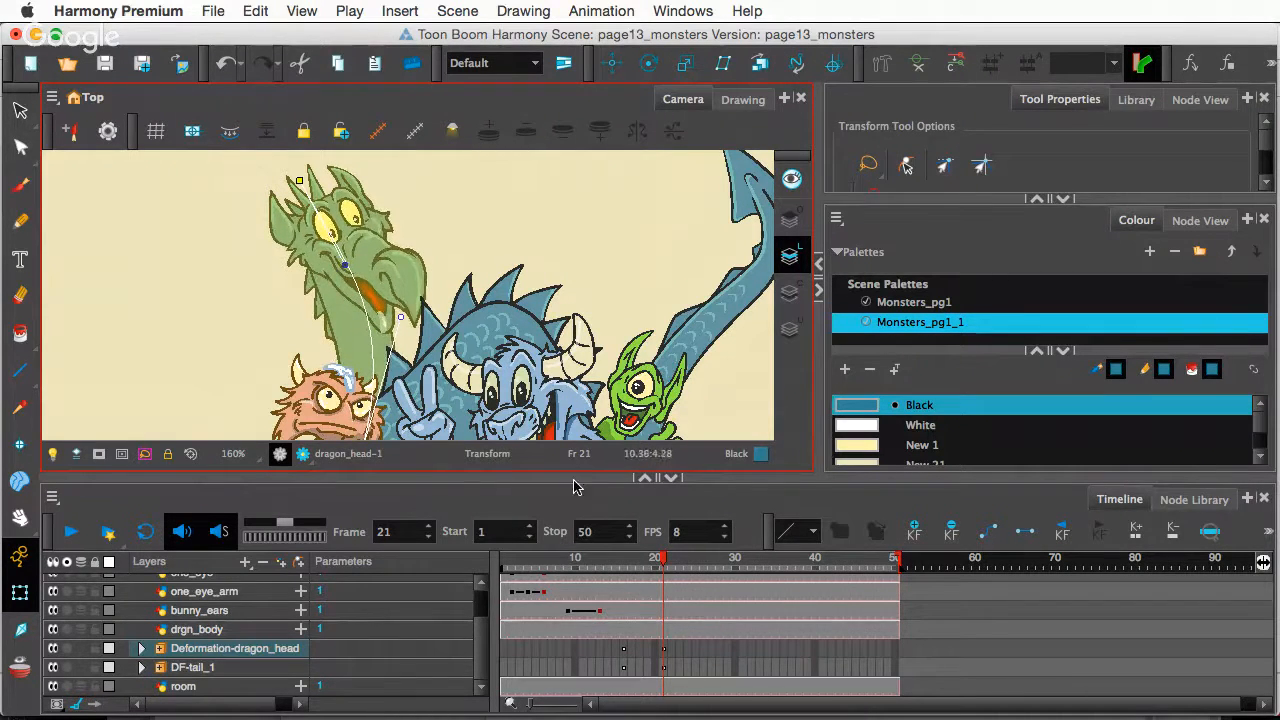
pyautogui.moveTo(663, 558); pyautogui.dragTo(622, 588)
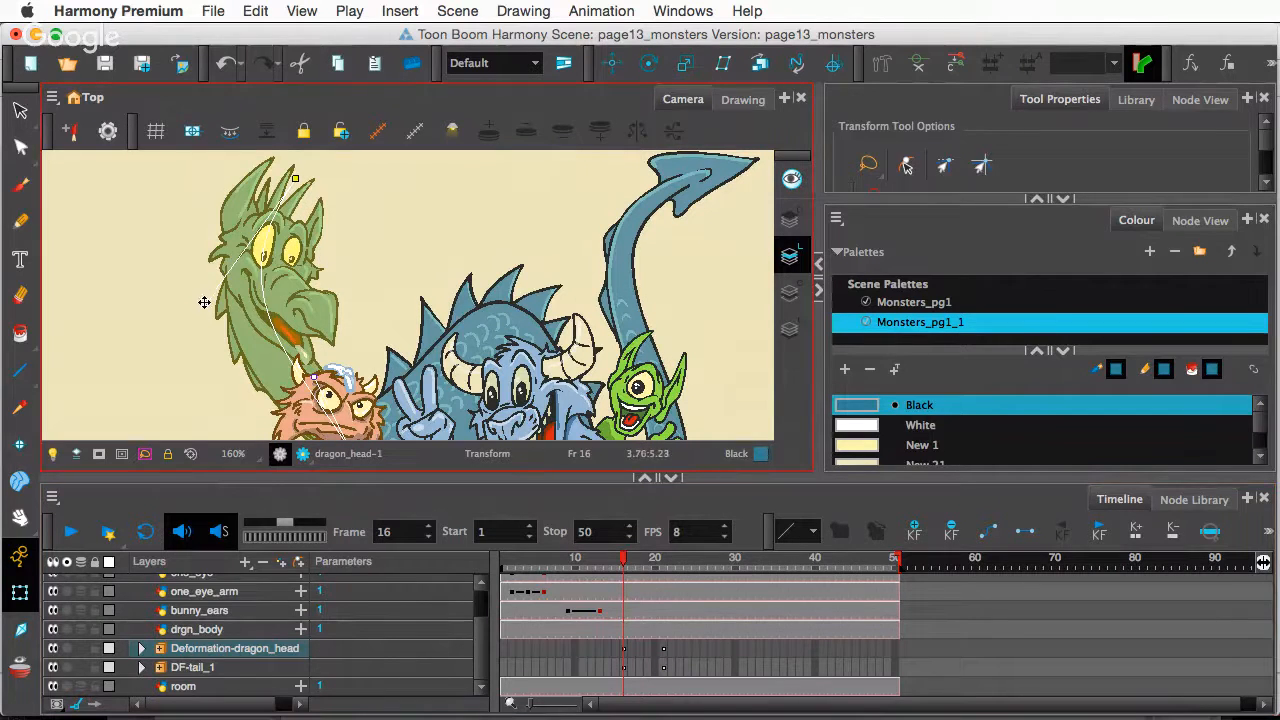
# - Rework the frame-21 head pose to lean left with a raised top, replaying to check
pyautogui.moveTo(205, 300); pyautogui.dragTo(382, 297)
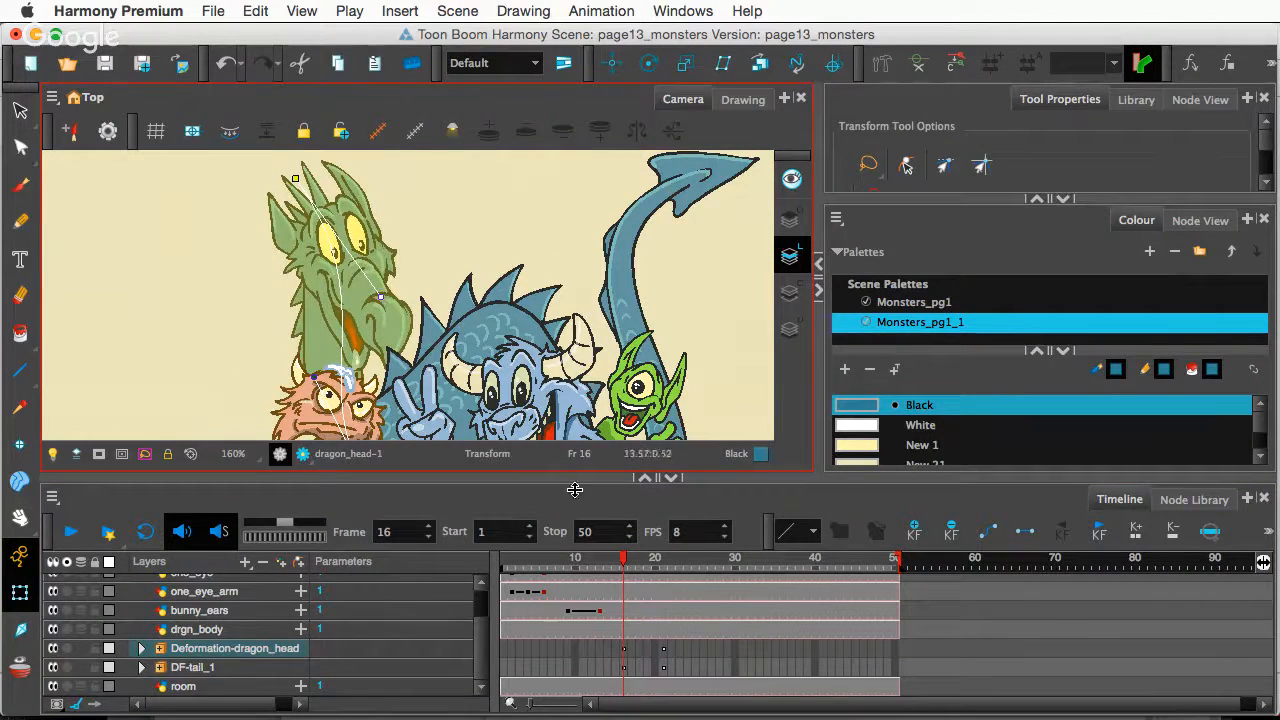
pyautogui.moveTo(624, 564); pyautogui.dragTo(664, 568)
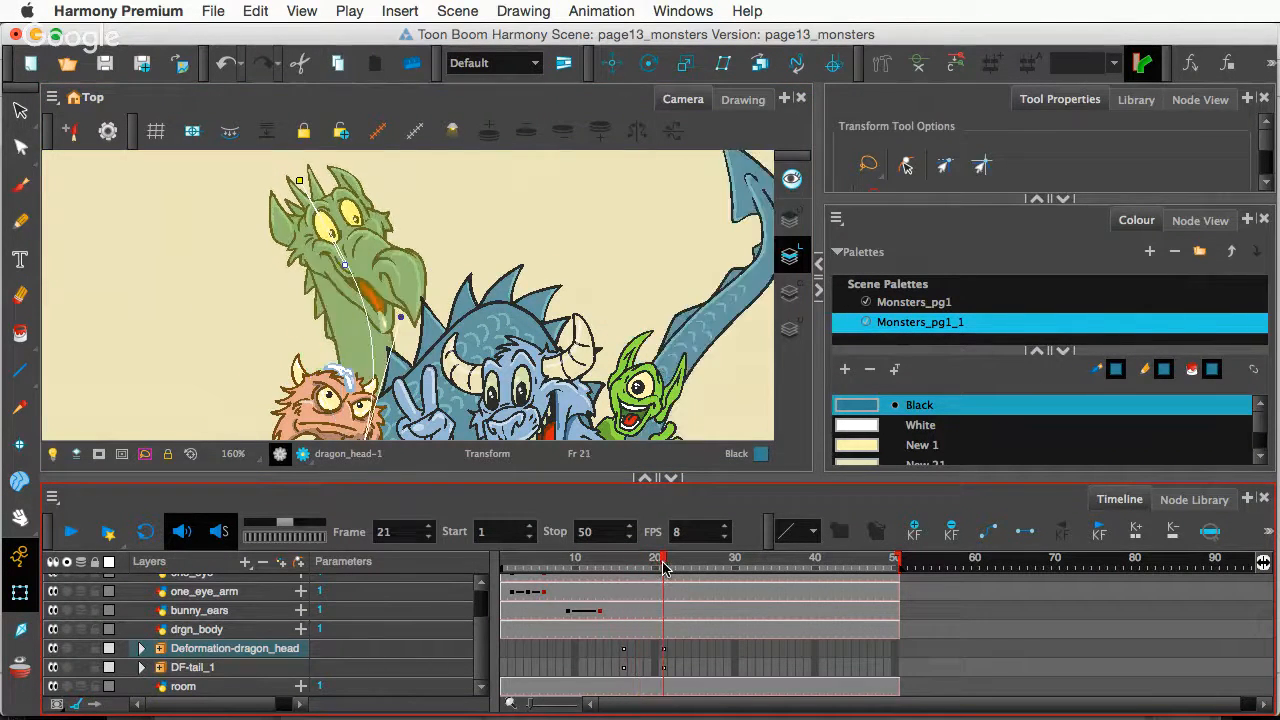
pyautogui.moveTo(344, 268); pyautogui.dragTo(301, 211)
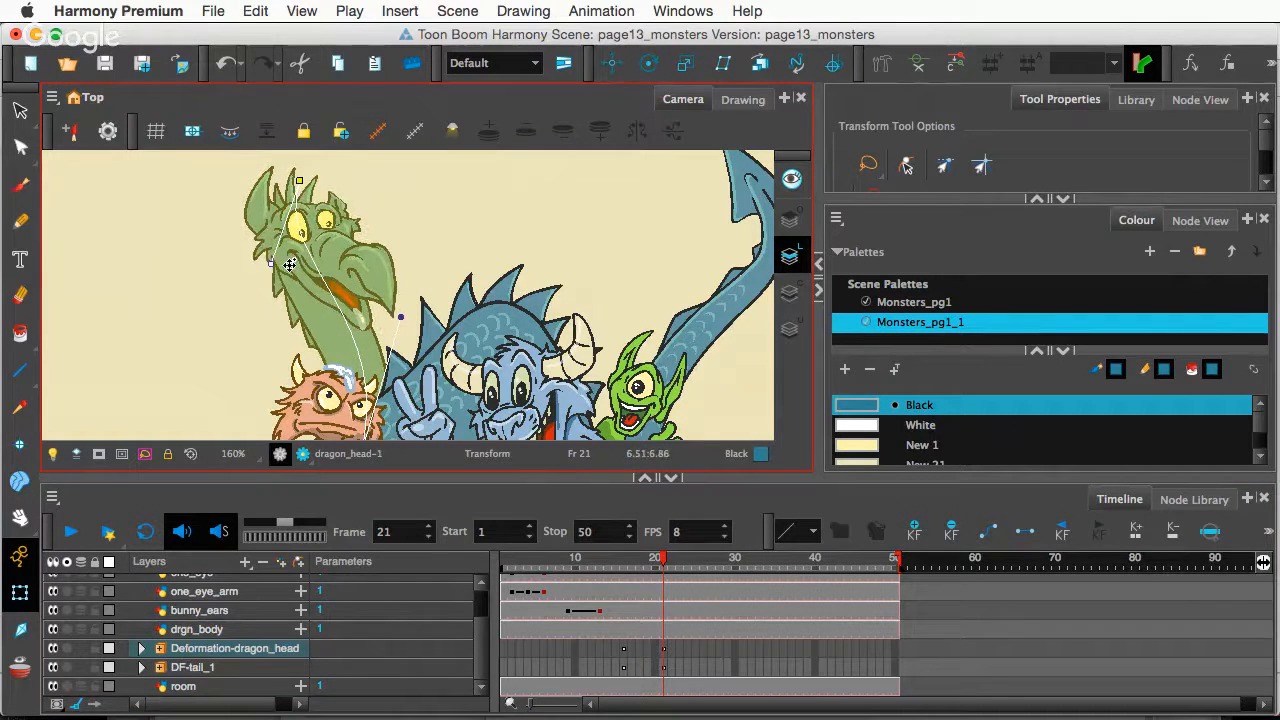
pyautogui.moveTo(270, 261); pyautogui.dragTo(203, 349)
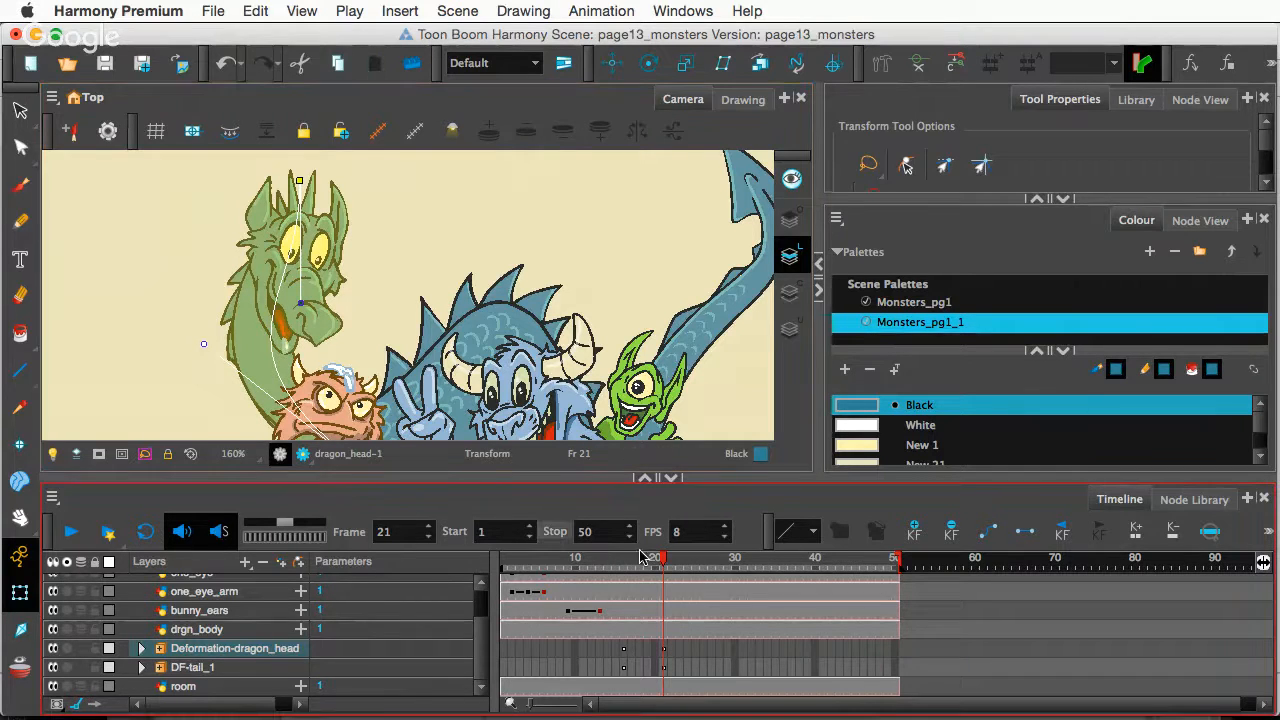
pyautogui.moveTo(662, 560)
pyautogui.mouseDown()
pyautogui.moveTo(590, 565)
pyautogui.moveTo(664, 574)
pyautogui.mouseUp()
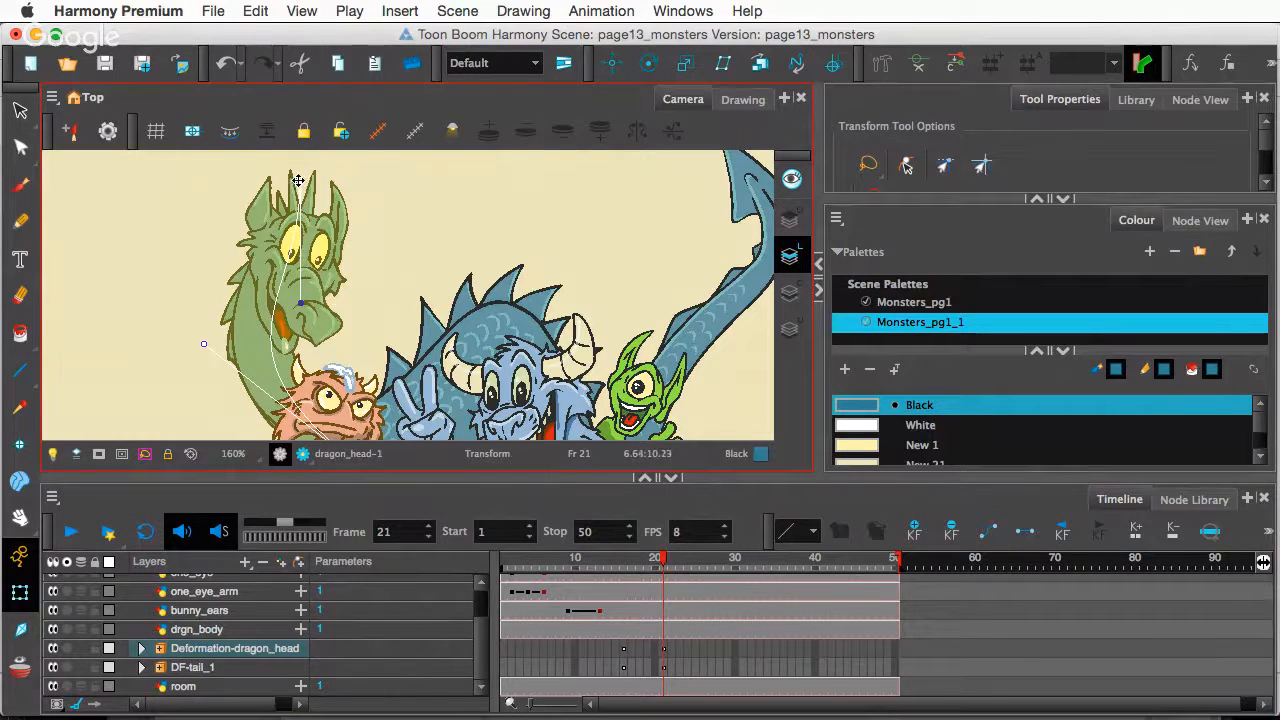
pyautogui.moveTo(298, 181); pyautogui.dragTo(301, 170)
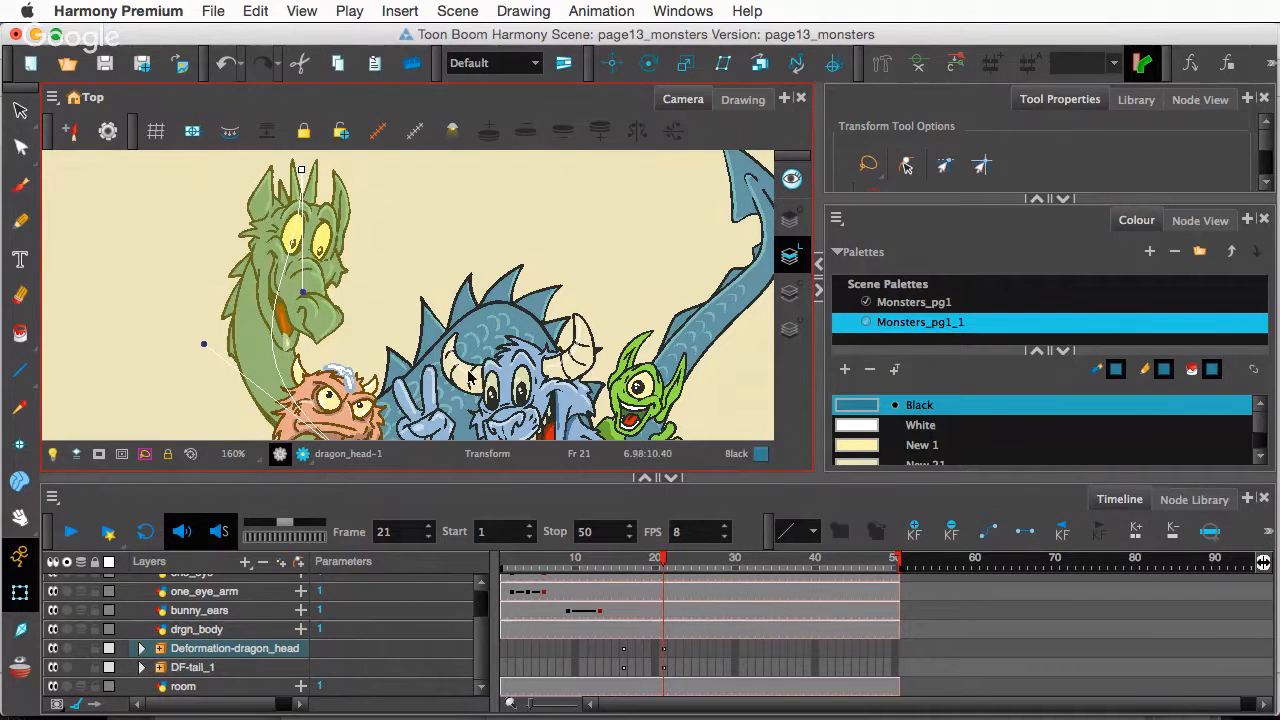
pyautogui.moveTo(665, 562); pyautogui.dragTo(622, 594)
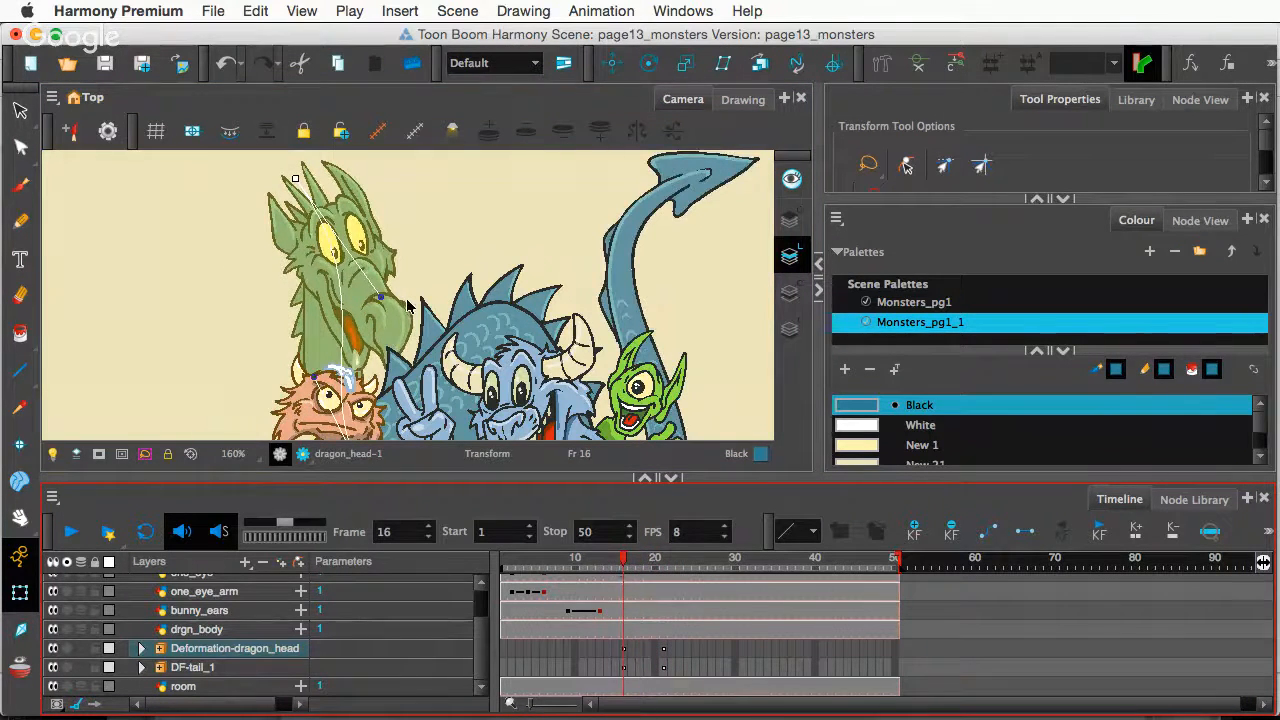
pyautogui.hotkey('shift', 'z')
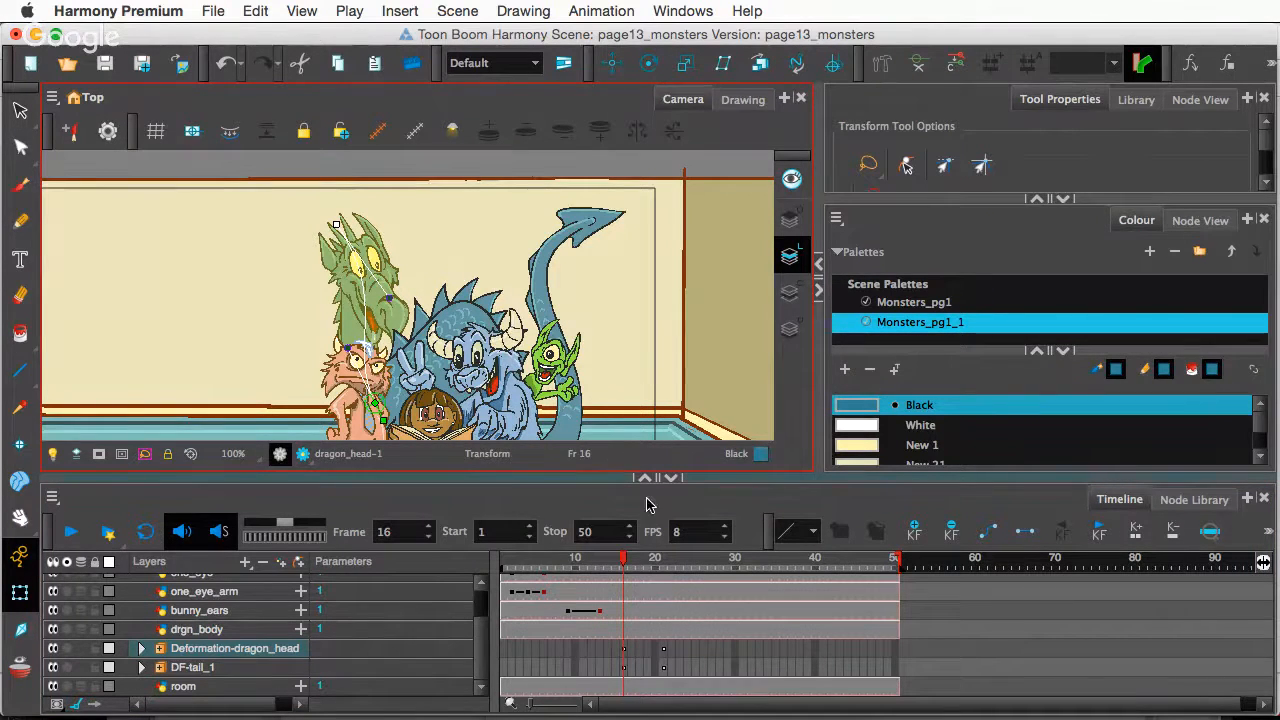
# - Move the DF-tail_1 keyframe from frame 21 to frame 24
pyautogui.moveTo(630, 562); pyautogui.dragTo(662, 585)
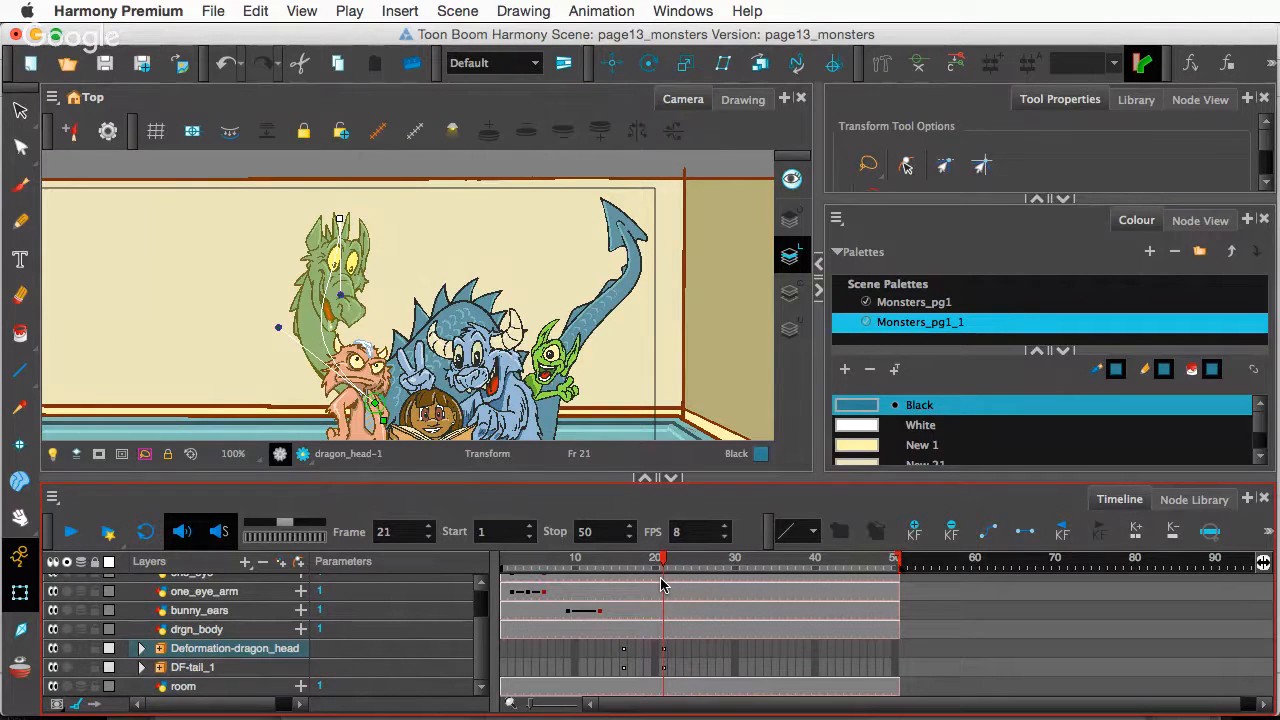
pyautogui.click(667, 655)
pyautogui.click(667, 668)
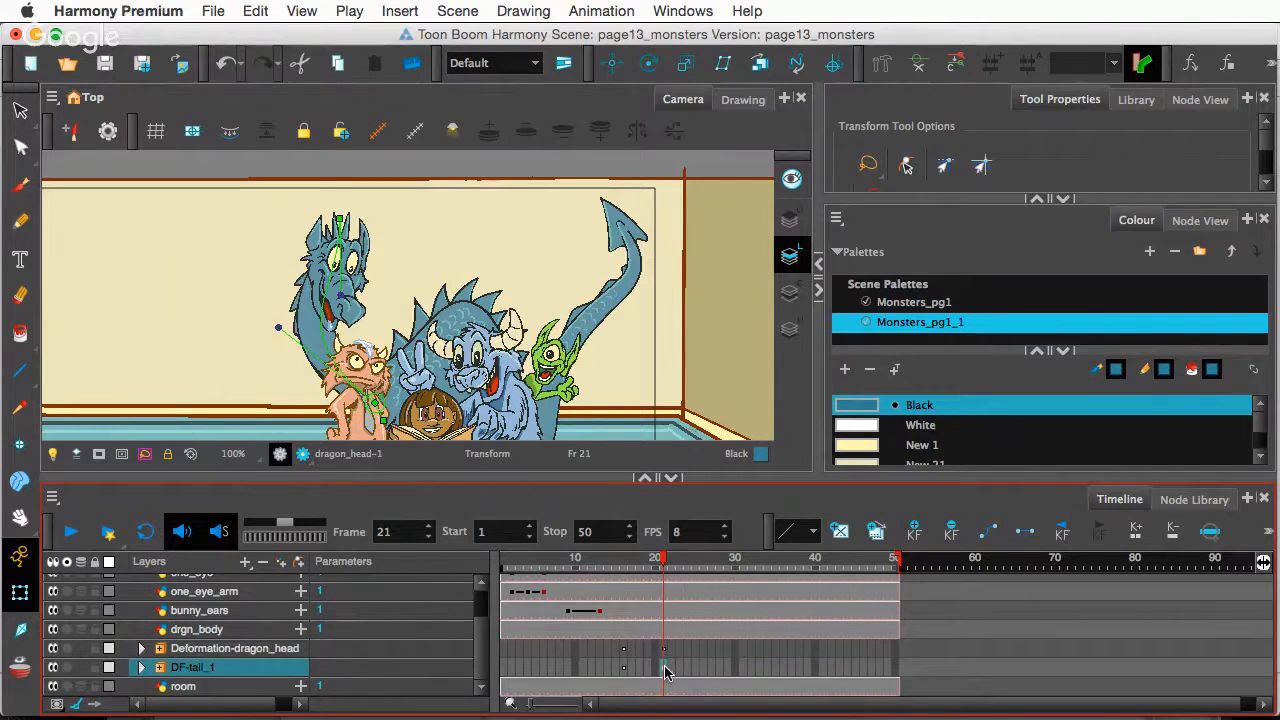
pyautogui.moveTo(686, 673); pyautogui.dragTo(687, 670)
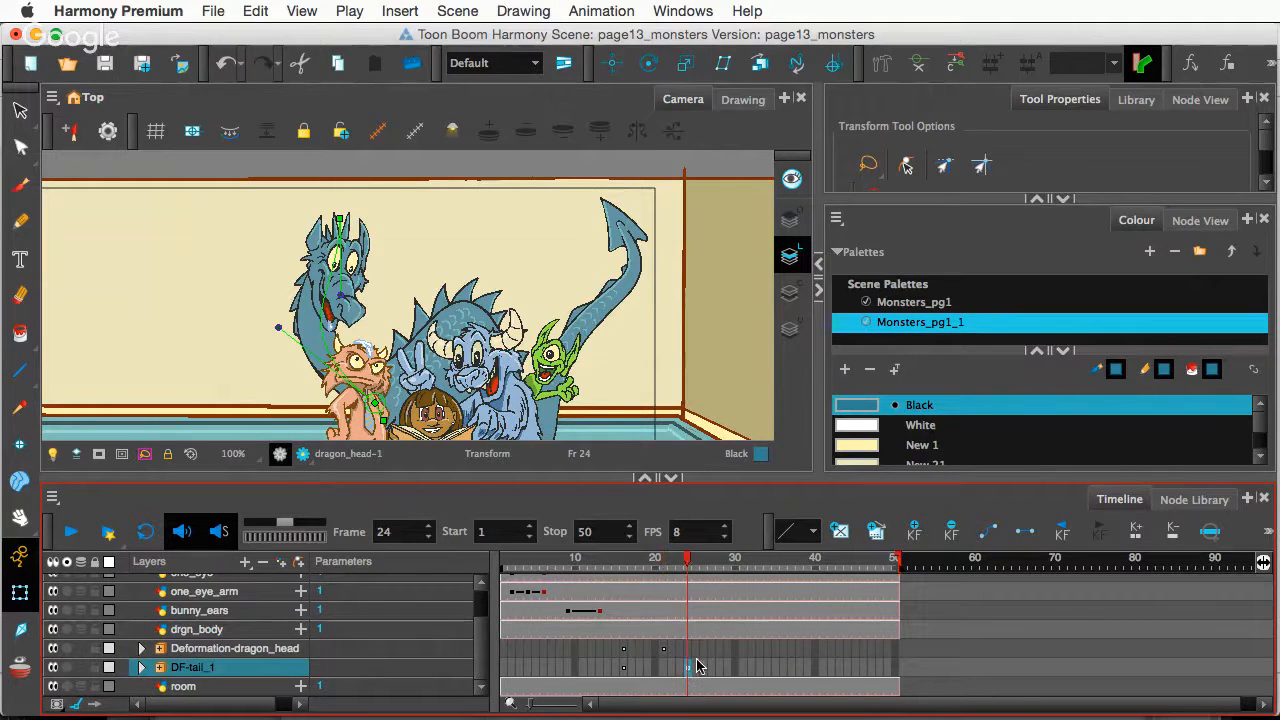
# - Scrub frames 17–24 to compare the head and tail motion together
pyautogui.moveTo(679, 569)
pyautogui.mouseDown()
pyautogui.moveTo(606, 572)
pyautogui.moveTo(686, 588)
pyautogui.mouseUp()
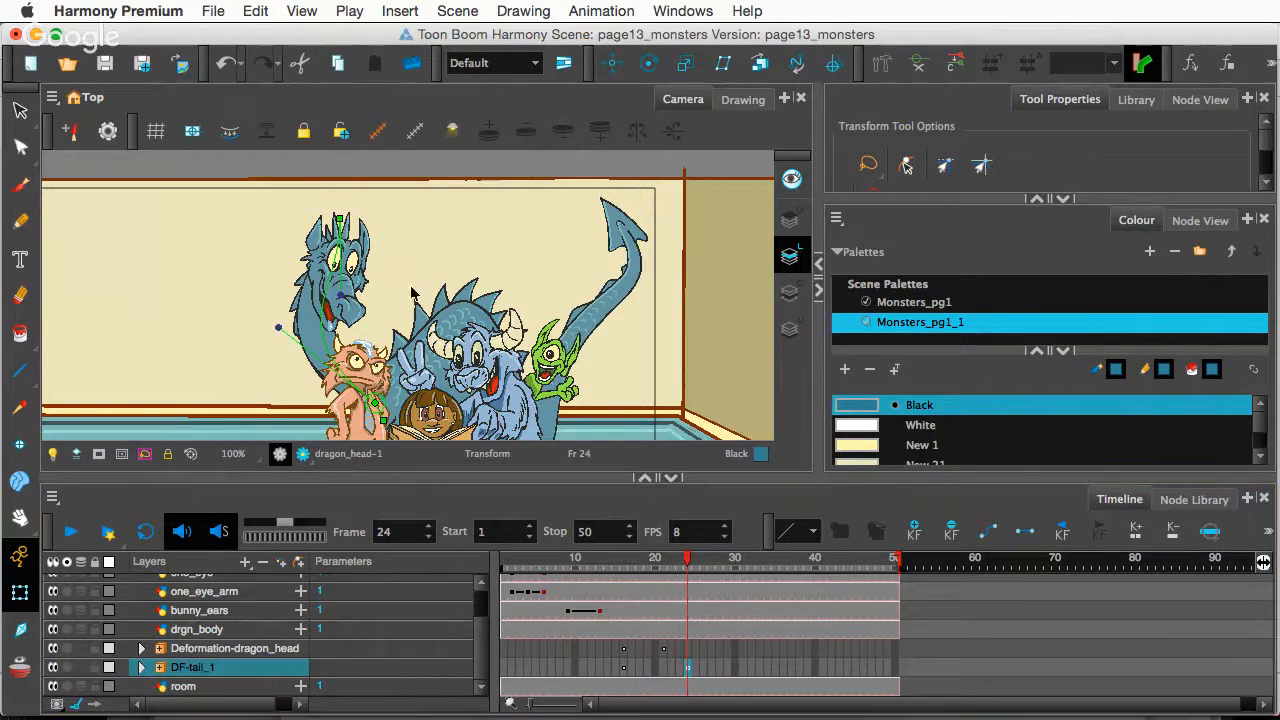
pyautogui.click(341, 220)
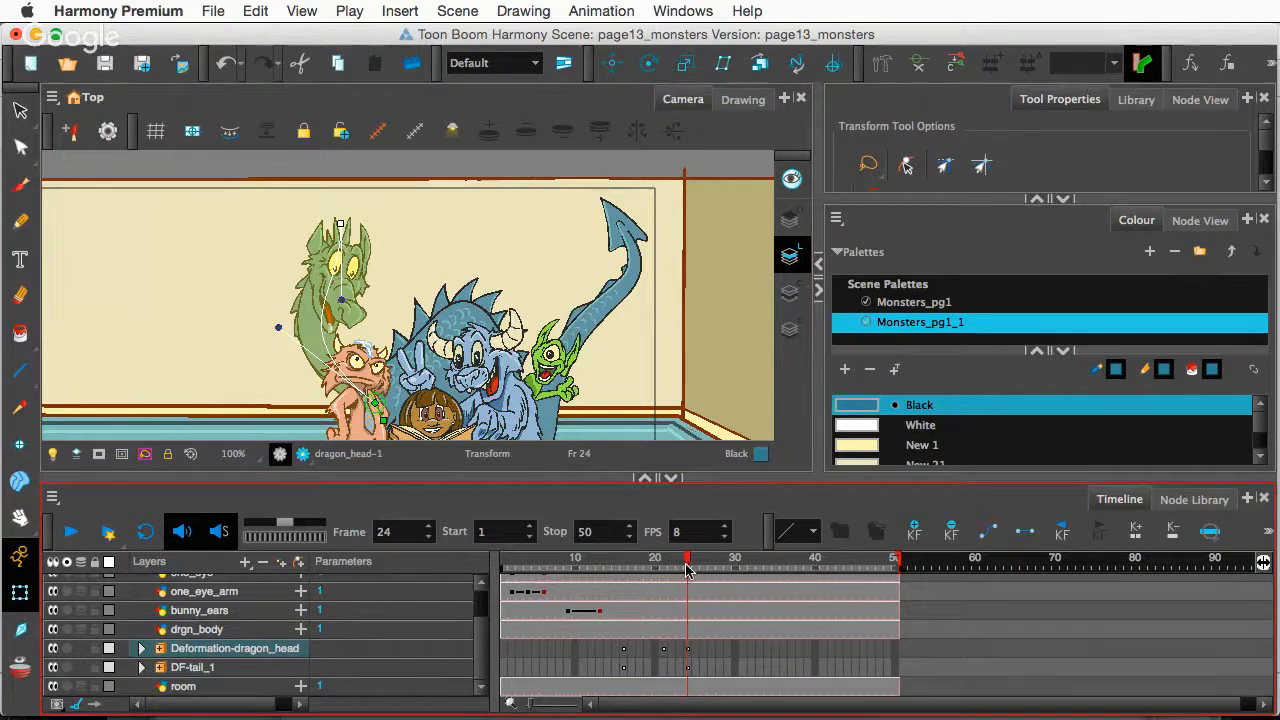
pyautogui.moveTo(686, 570)
pyautogui.mouseDown()
pyautogui.moveTo(622, 575)
pyautogui.moveTo(690, 592)
pyautogui.moveTo(686, 565)
pyautogui.mouseUp()
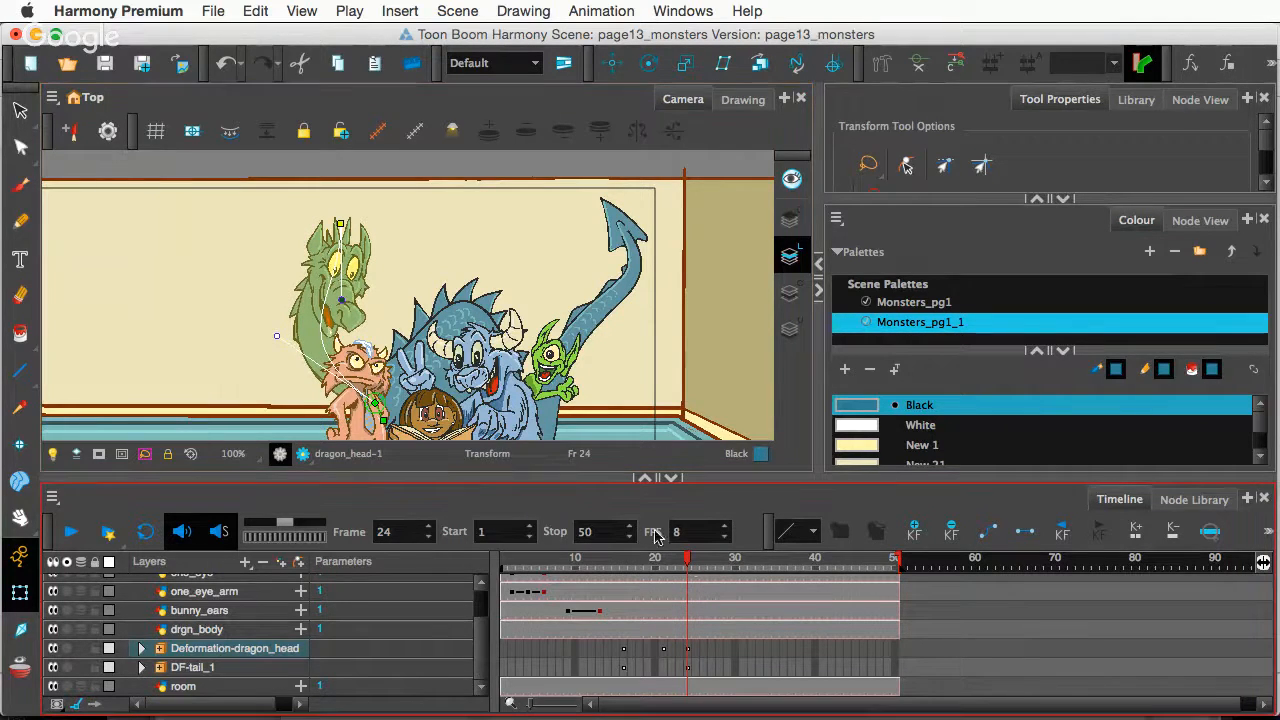
pyautogui.moveTo(688, 566); pyautogui.dragTo(670, 613)
pyautogui.moveTo(648, 610); pyautogui.dragTo(624, 608)
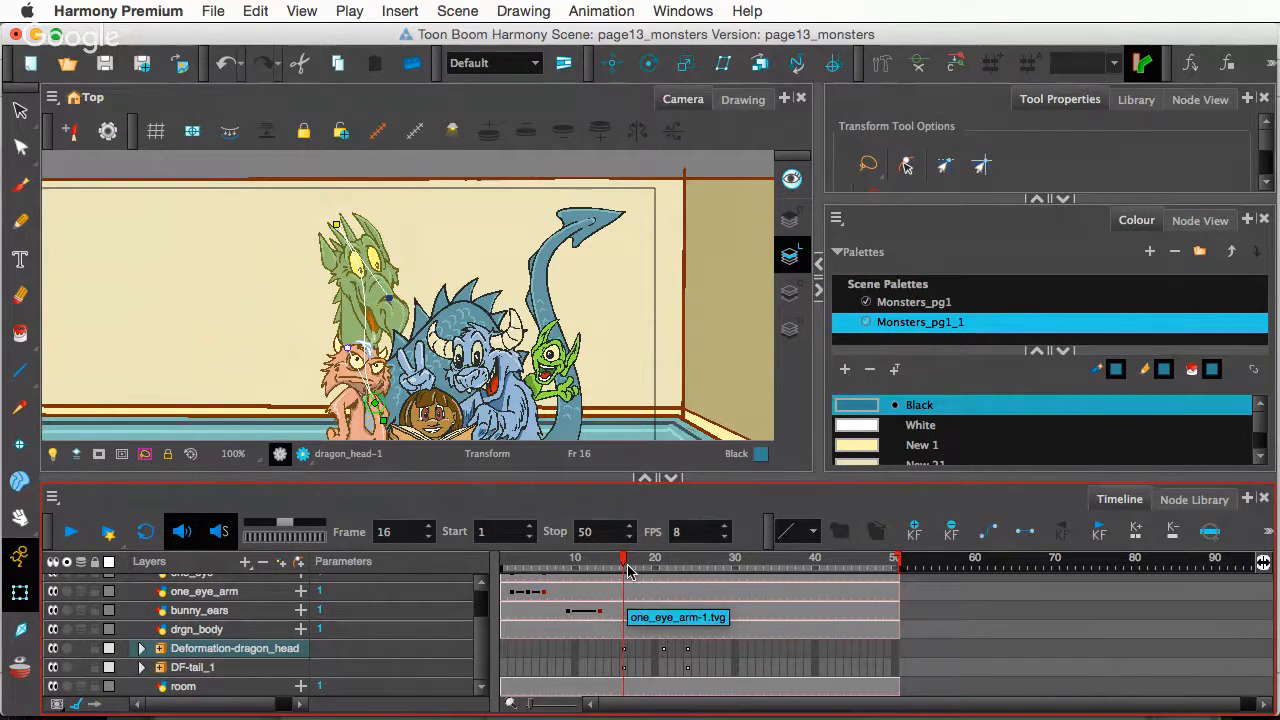
pyautogui.moveTo(624, 564); pyautogui.dragTo(687, 568)
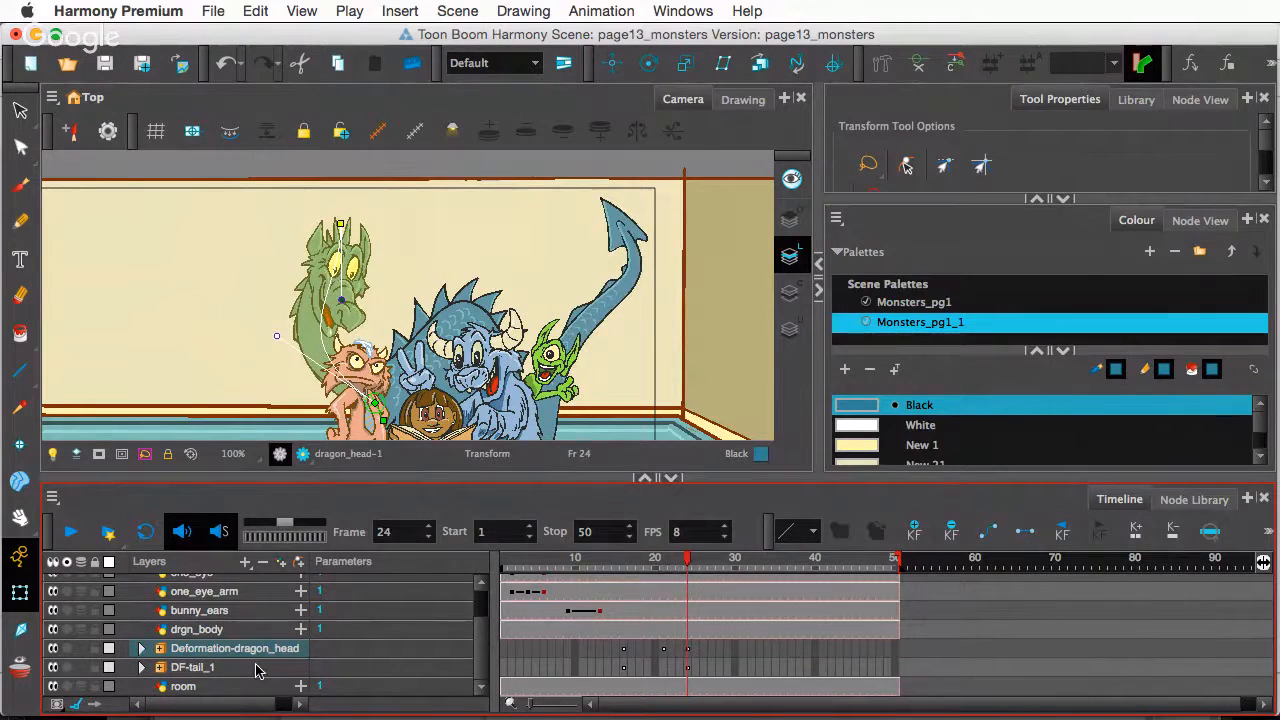
# - Expand DF-tail_1 and inspect its tail drawing layer in the Drawing view
pyautogui.click(140, 668)
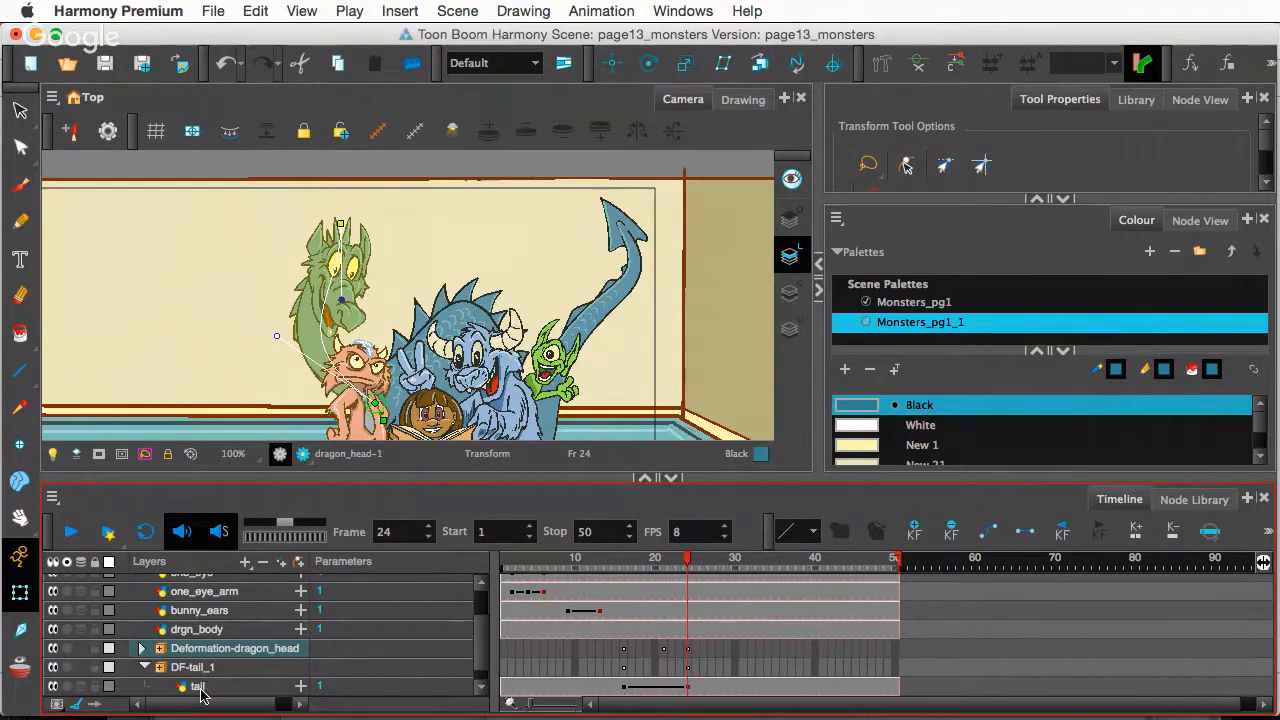
pyautogui.click(199, 686)
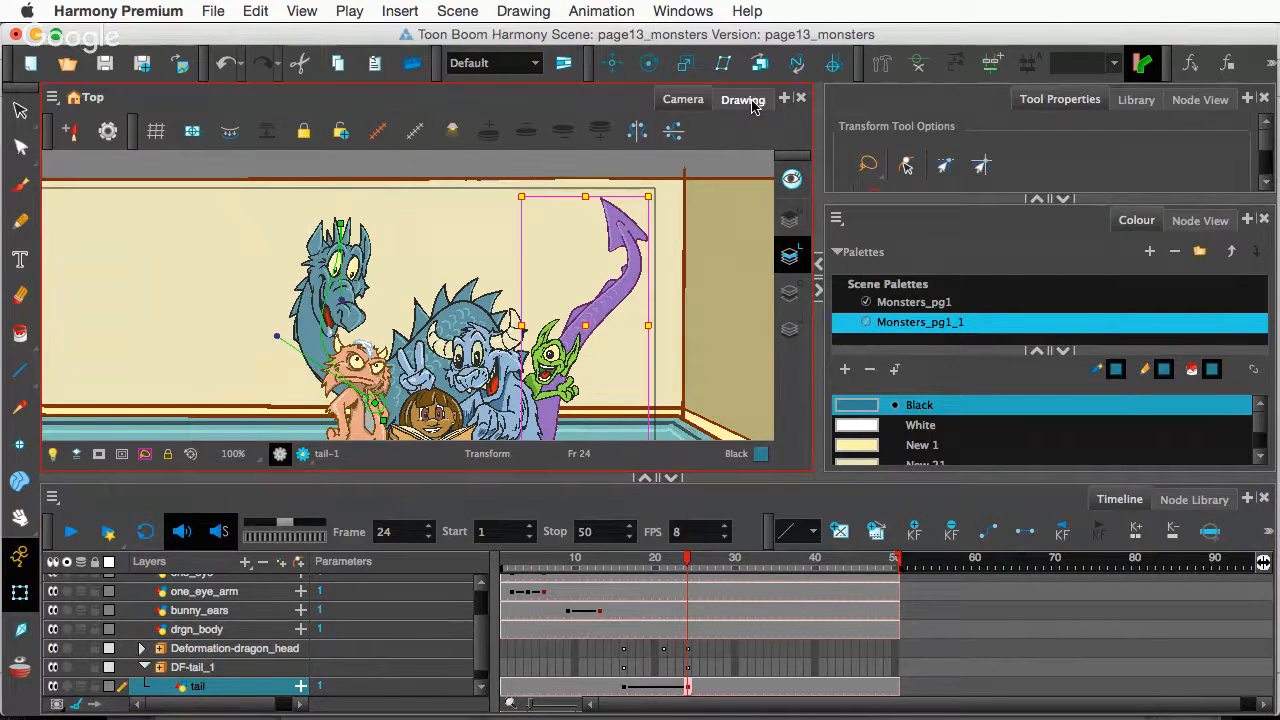
pyautogui.click(745, 101)
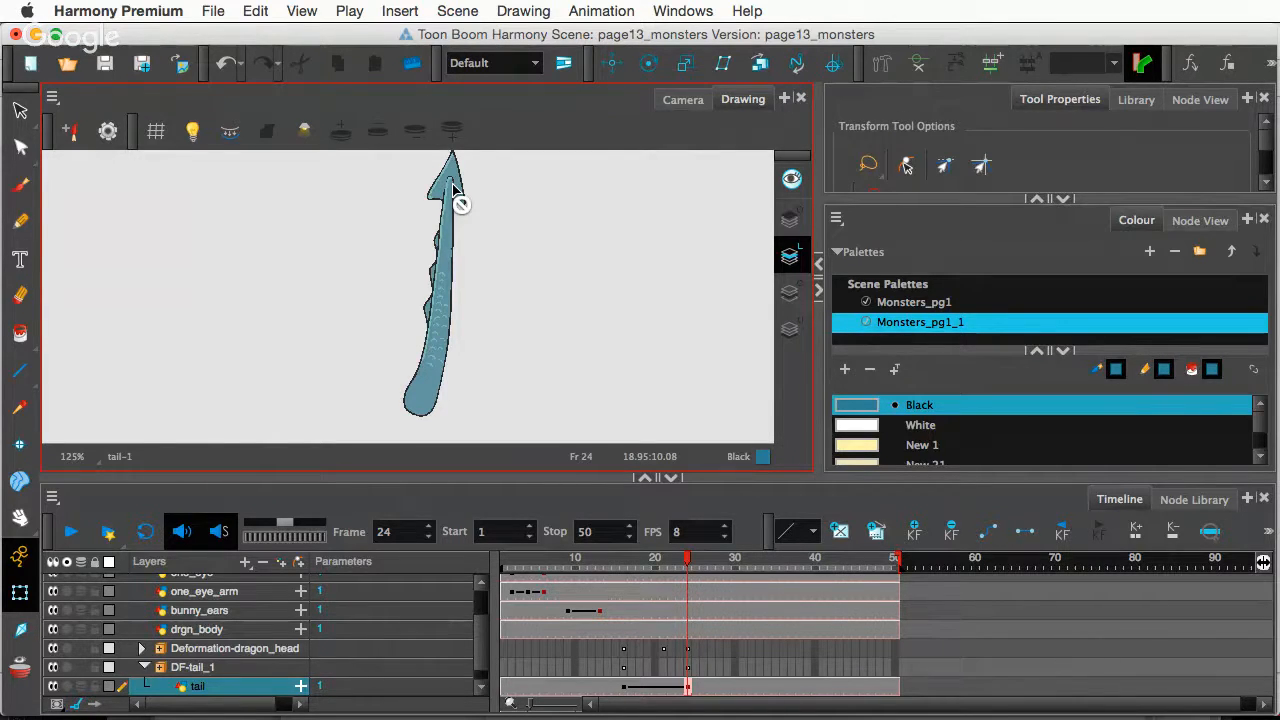
pyautogui.click(683, 100)
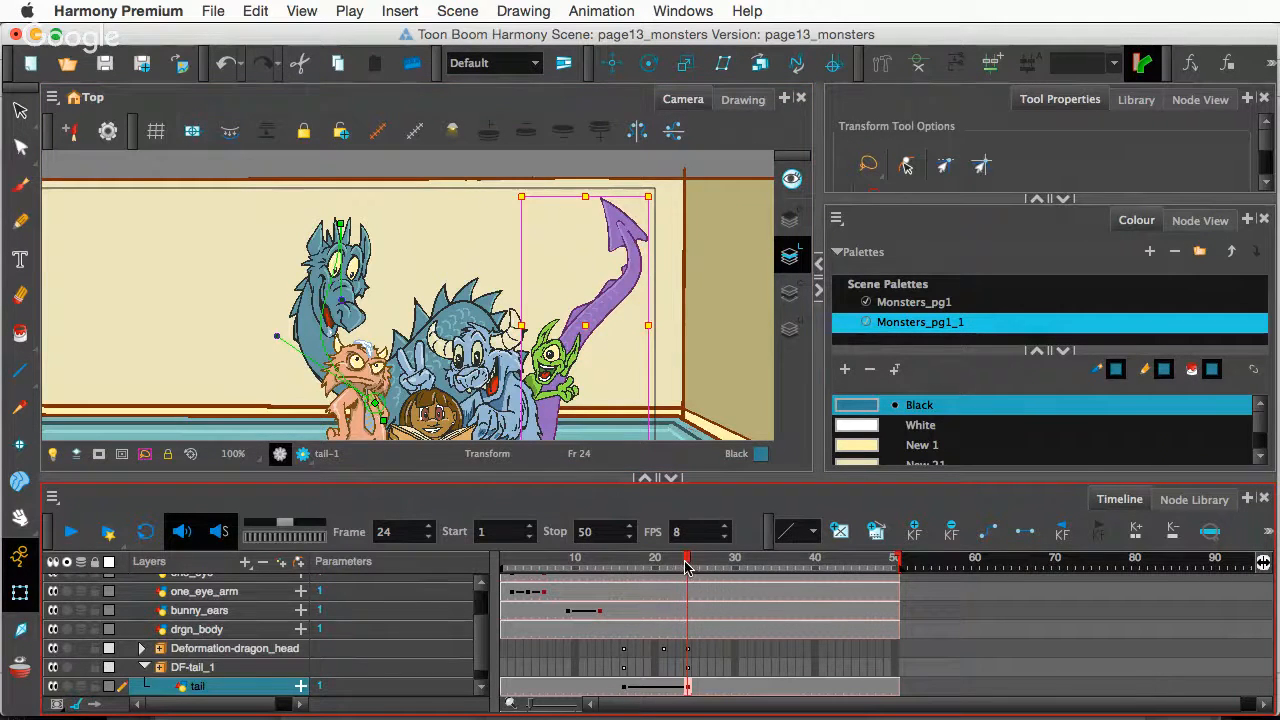
# - Zoom out to 80% and pan to show the whole room, scrubbing frames 12–20
pyautogui.moveTo(688, 567); pyautogui.dragTo(685, 616)
pyautogui.scroll(-1, 497, 375)
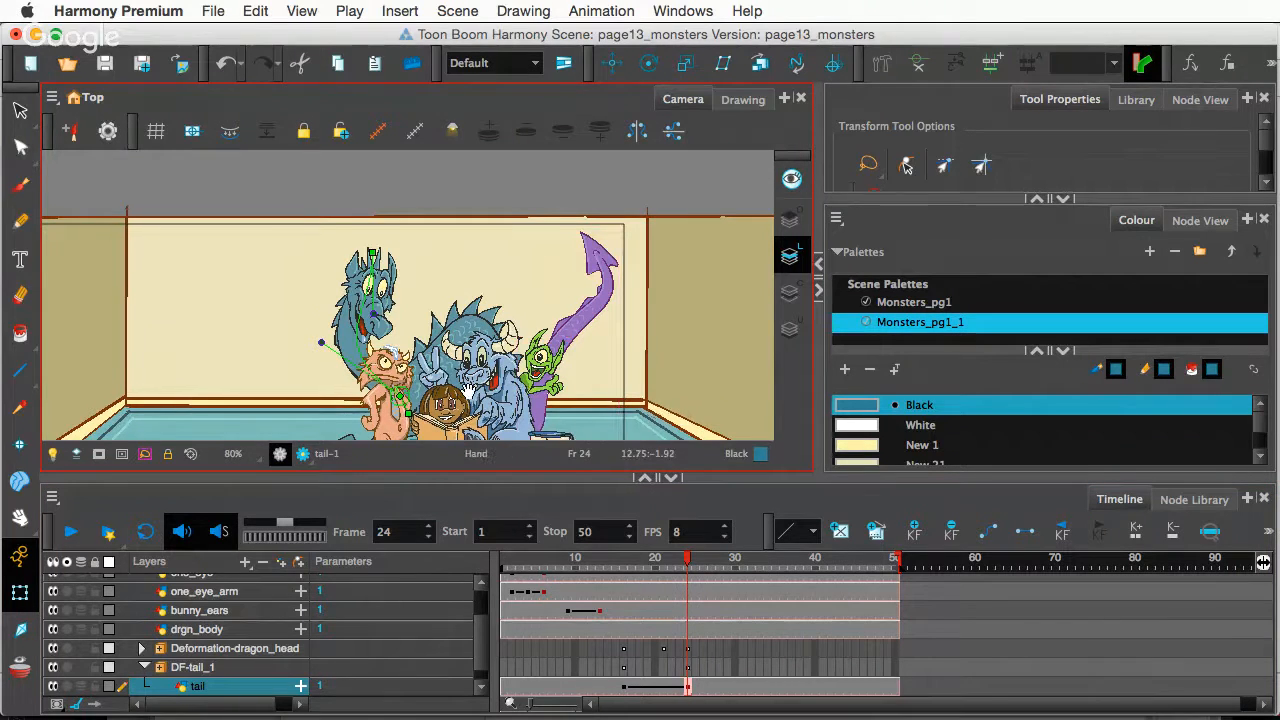
pyautogui.moveTo(468, 390); pyautogui.dragTo(468, 348)
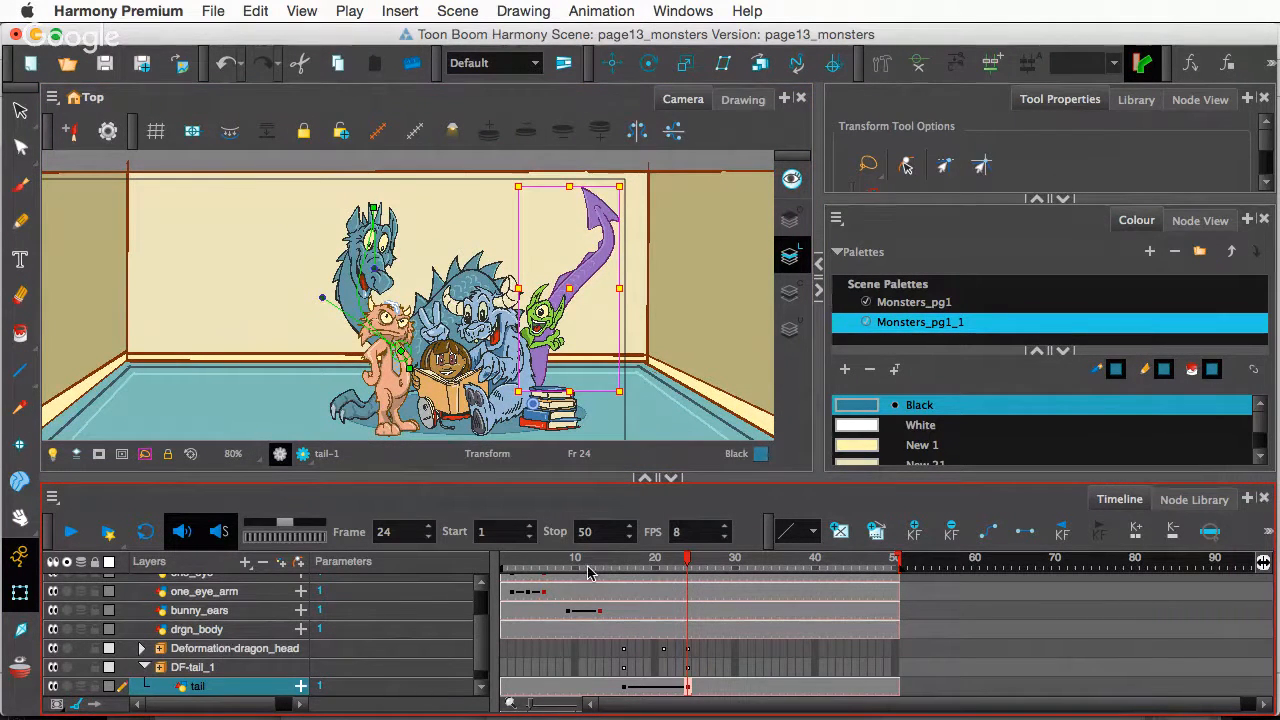
pyautogui.moveTo(595, 562); pyautogui.dragTo(687, 617)
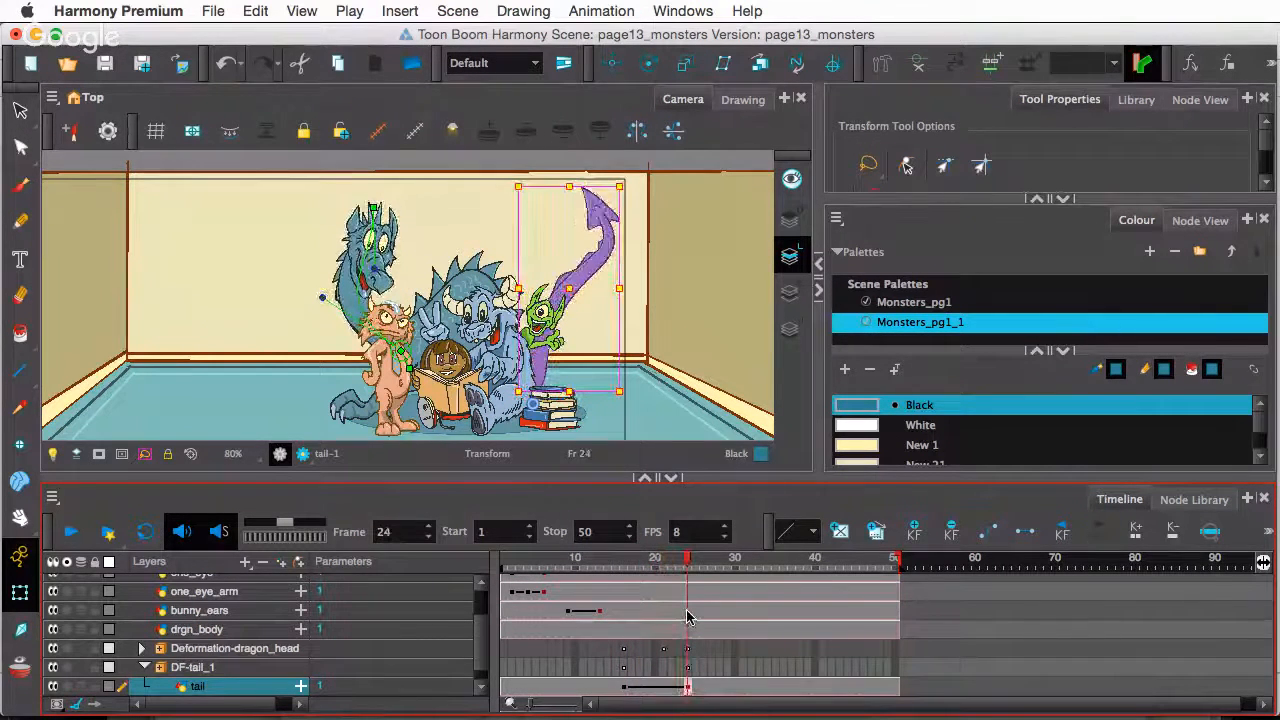
# - Select drgn_body, reposition its rotation pivot, and move to frame 24
pyautogui.click(207, 630)
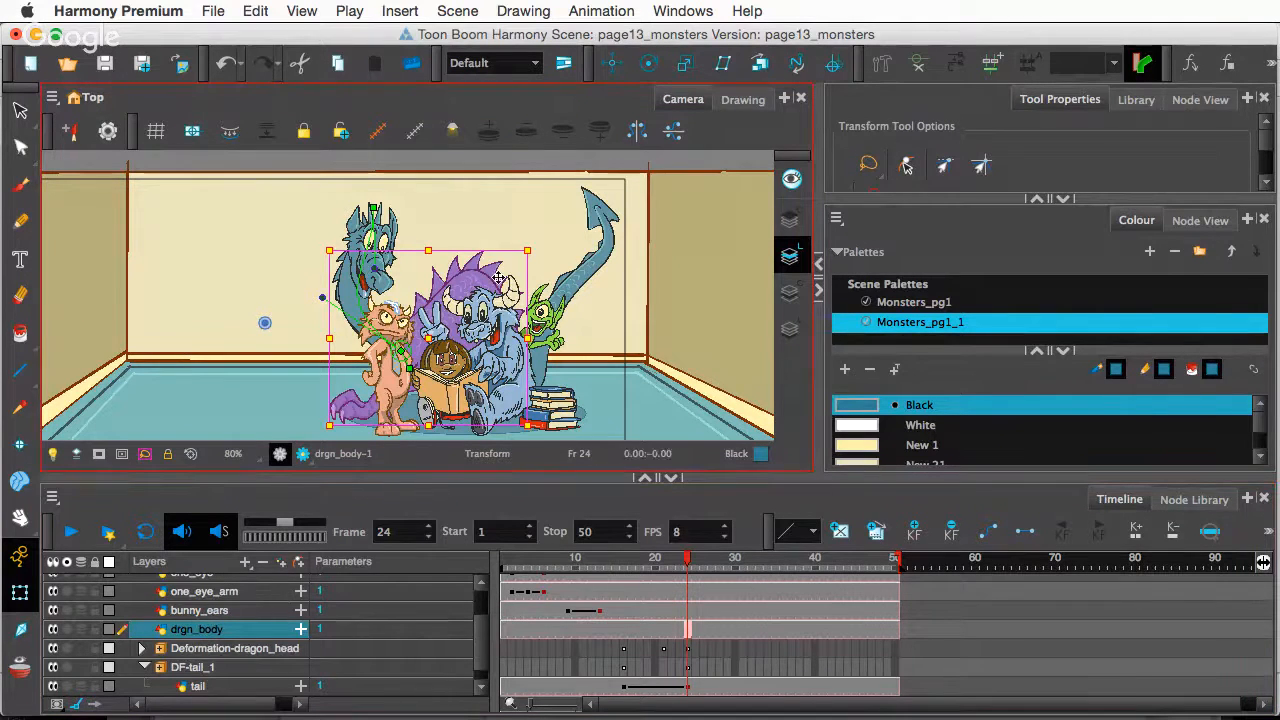
pyautogui.click(648, 63)
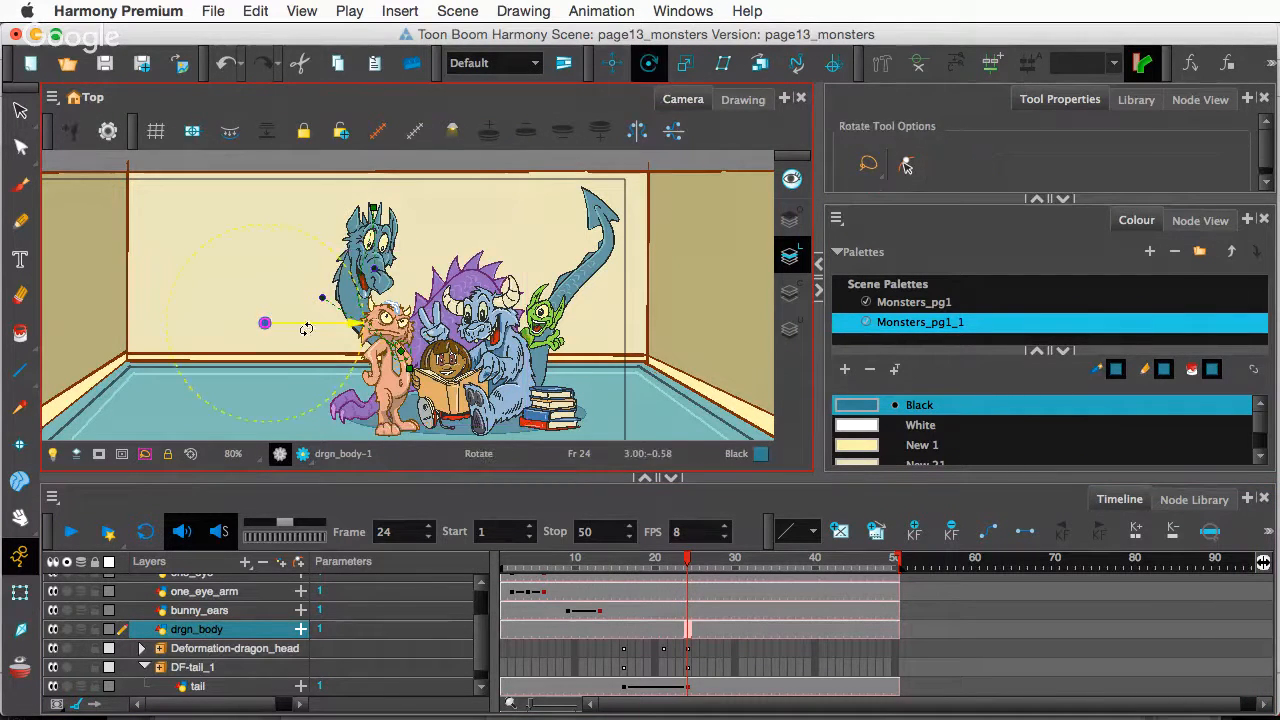
pyautogui.moveTo(264, 322); pyautogui.dragTo(473, 410)
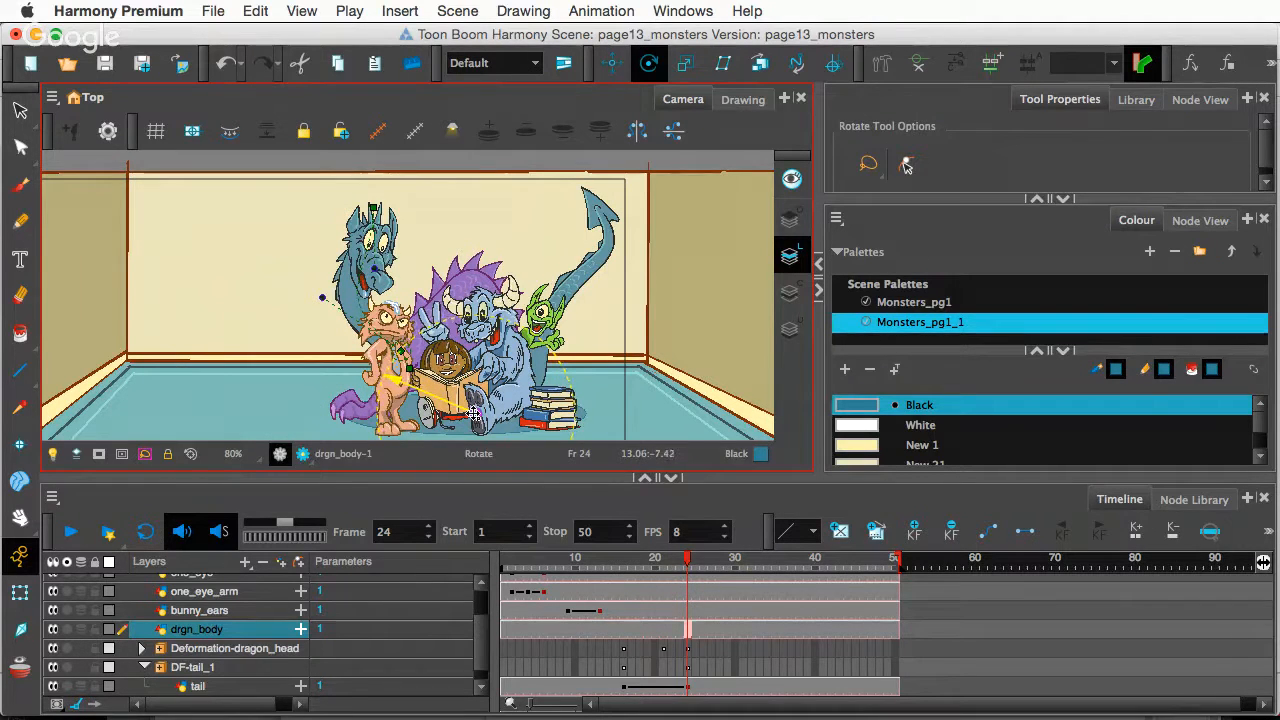
pyautogui.click(625, 638)
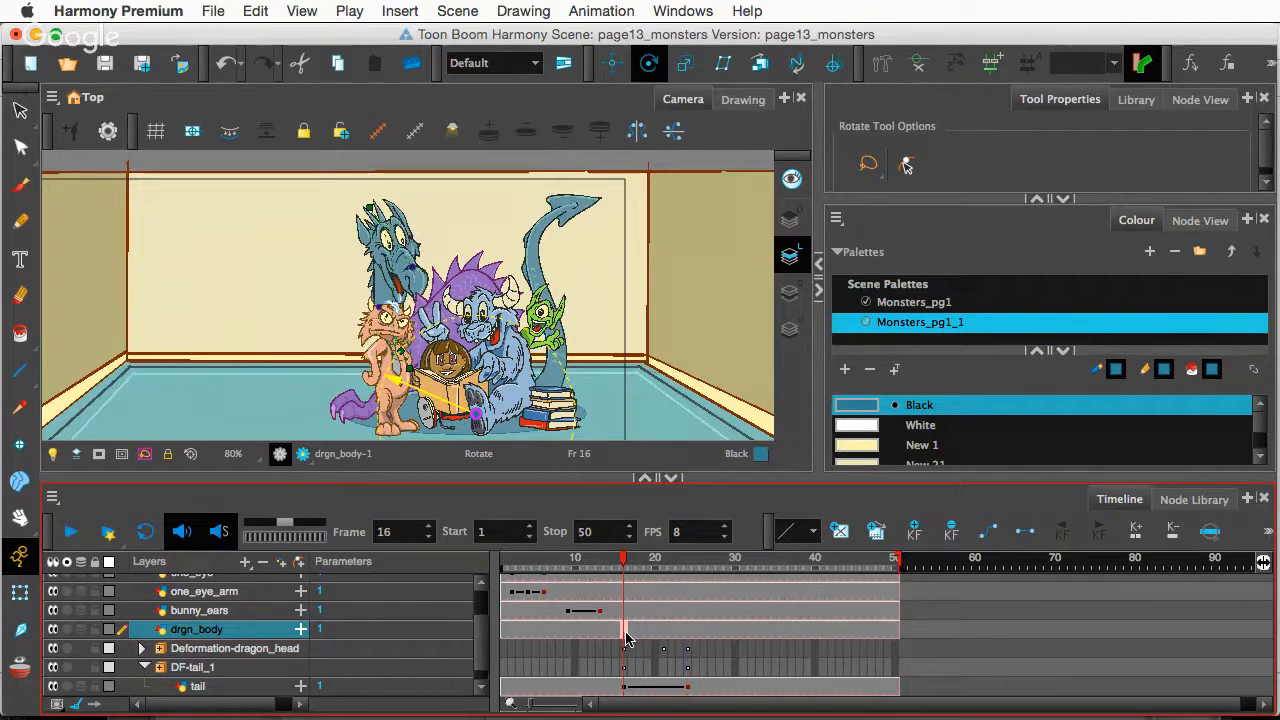
pyautogui.click(687, 630)
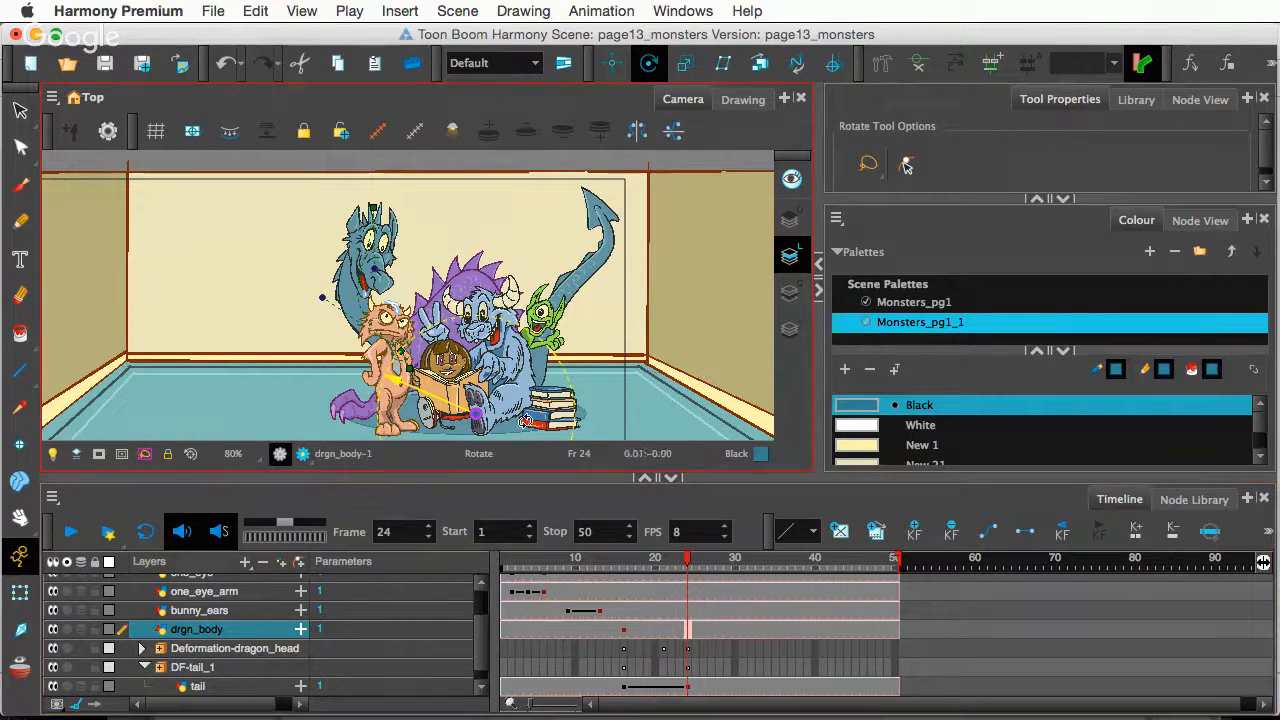
# - Skew the dragon body so its top leans right at frame 24, then scrub to preview
pyautogui.click(20, 590)
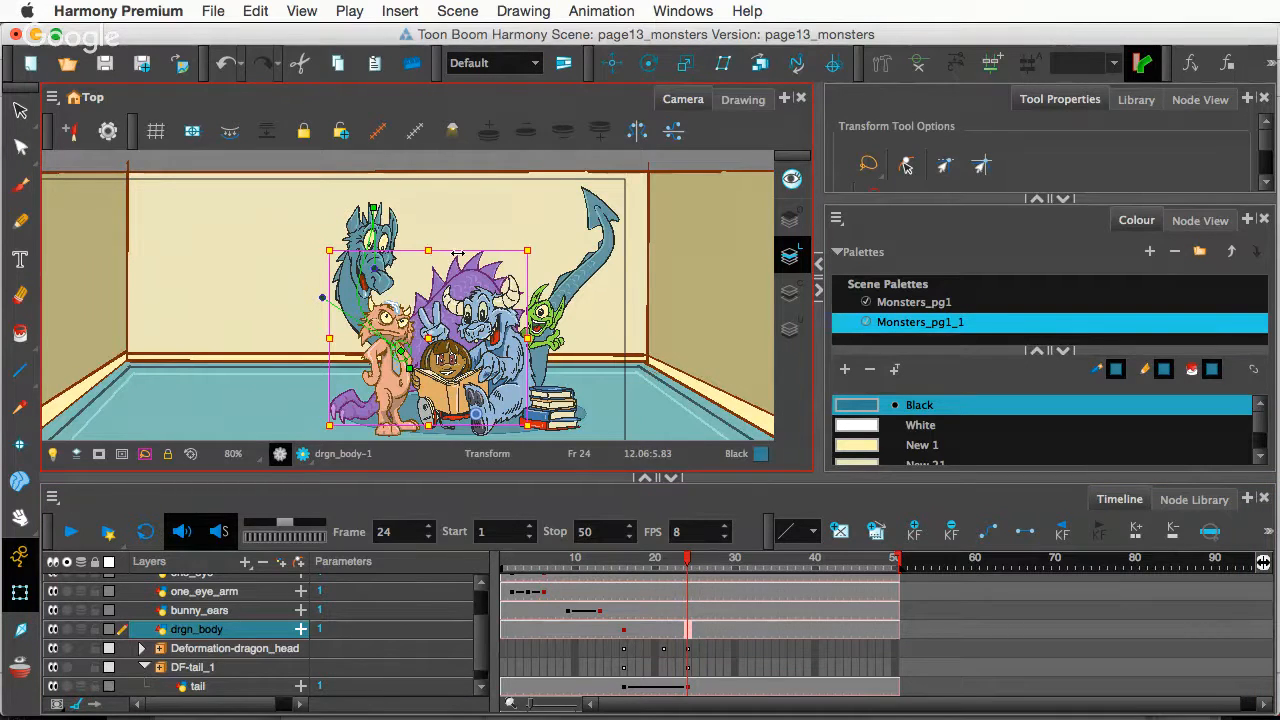
pyautogui.moveTo(457, 254); pyautogui.dragTo(466, 256)
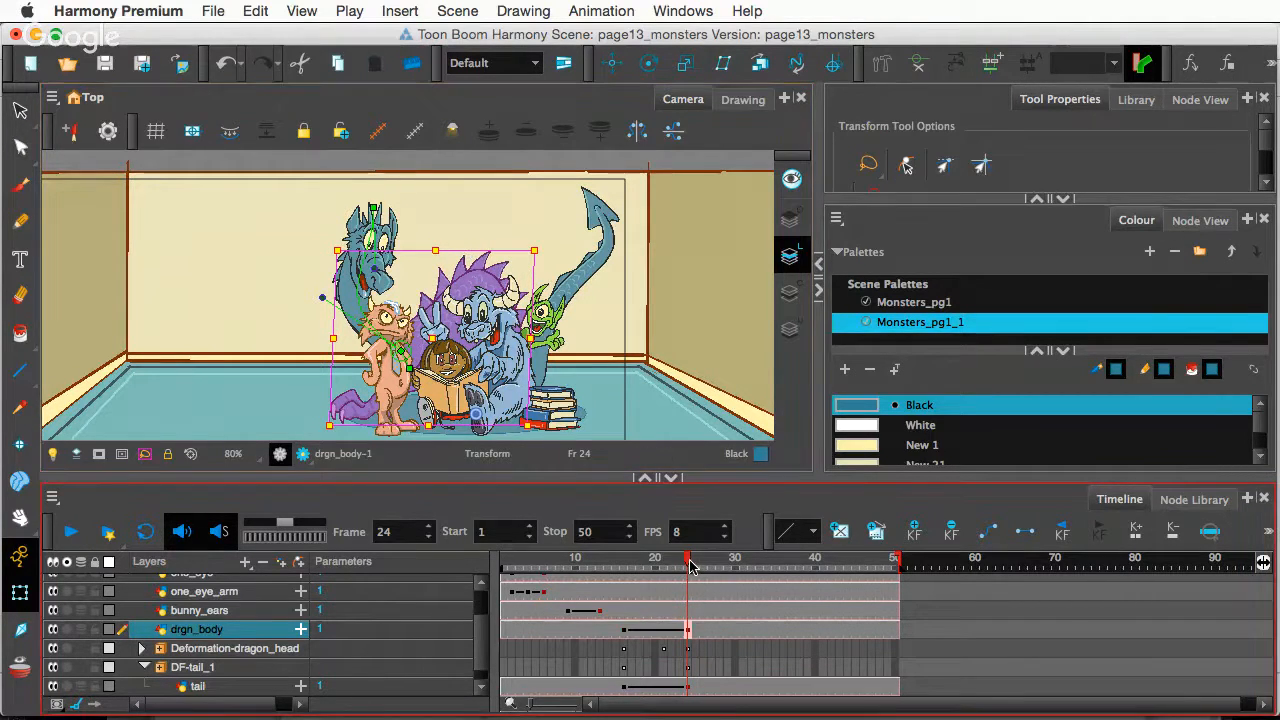
pyautogui.moveTo(686, 565); pyautogui.dragTo(593, 570)
pyautogui.scroll(2, 455, 263)
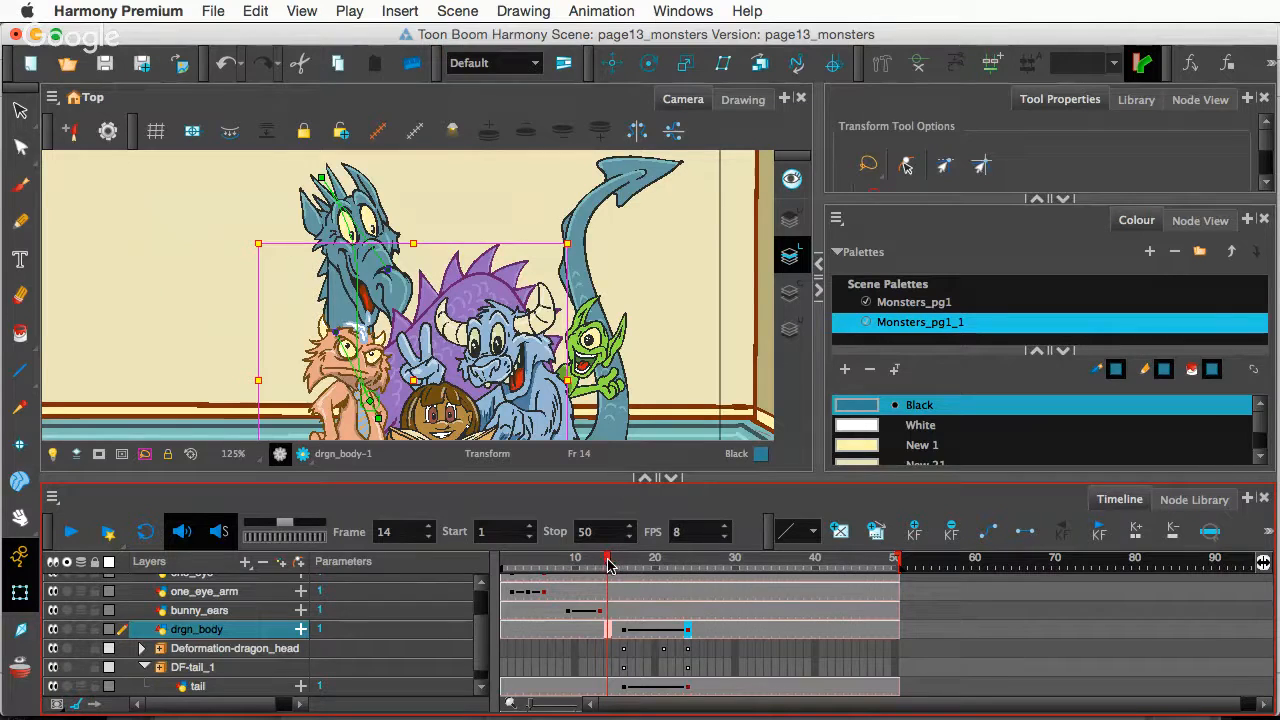
# - Scrub frames 14–21 to review the dragon's body pose, stopping at frame 16
pyautogui.moveTo(612, 563)
pyautogui.mouseDown()
pyautogui.moveTo(708, 570)
pyautogui.moveTo(623, 584)
pyautogui.mouseUp()
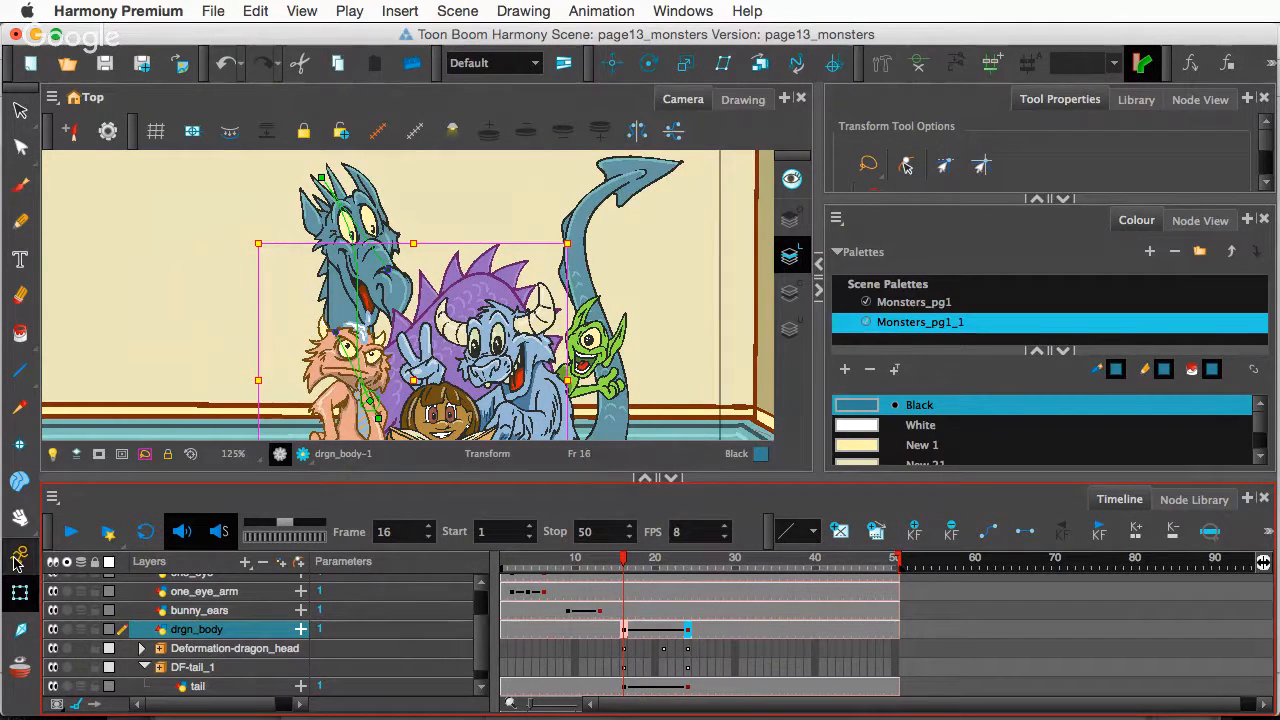
pyautogui.click(422, 308)
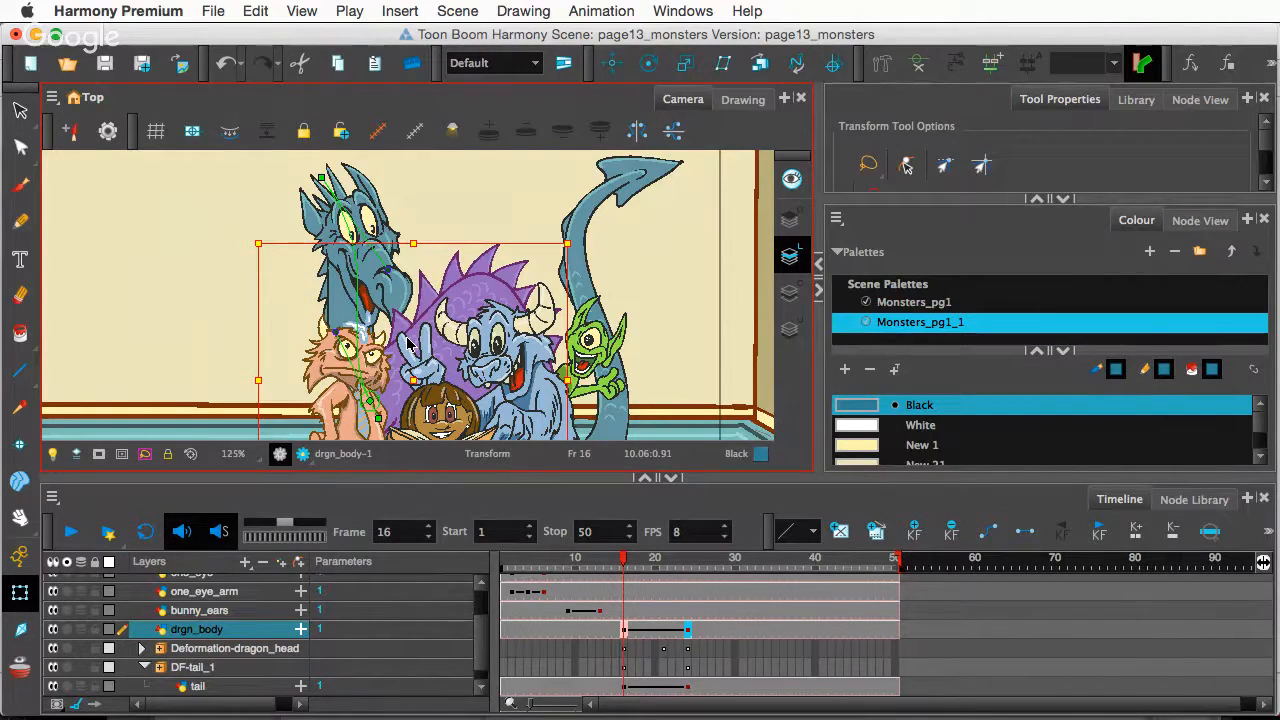
pyautogui.click(257, 632)
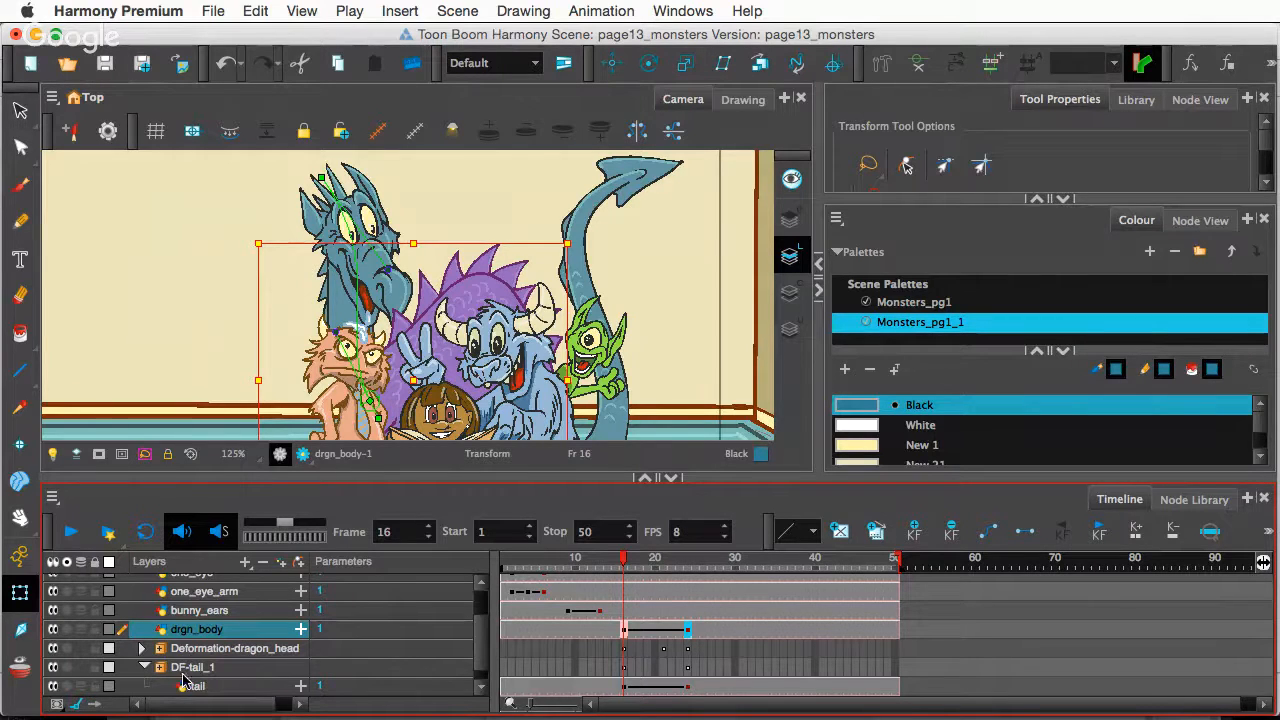
# - Collapse DF-tail_1 and rename Deformation-dragon_head to DF-dragon_head, leaving drgn_body's name unchanged
pyautogui.click(146, 667)
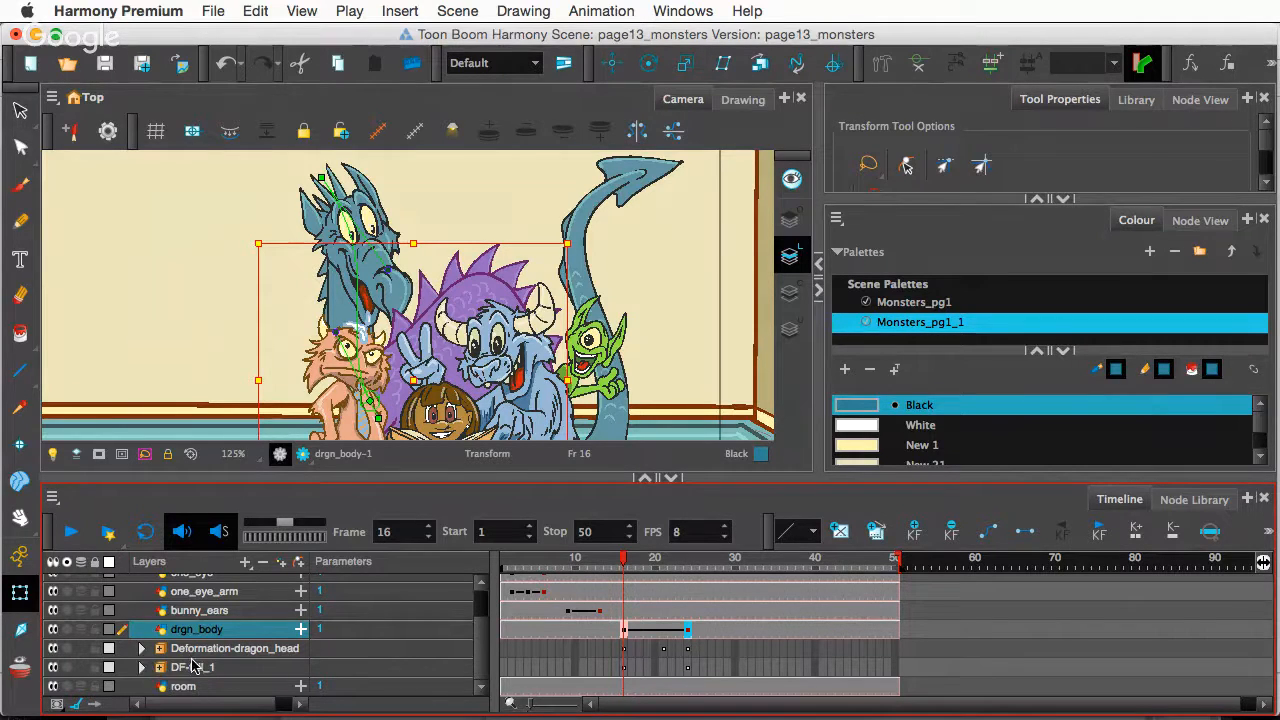
pyautogui.click(220, 650)
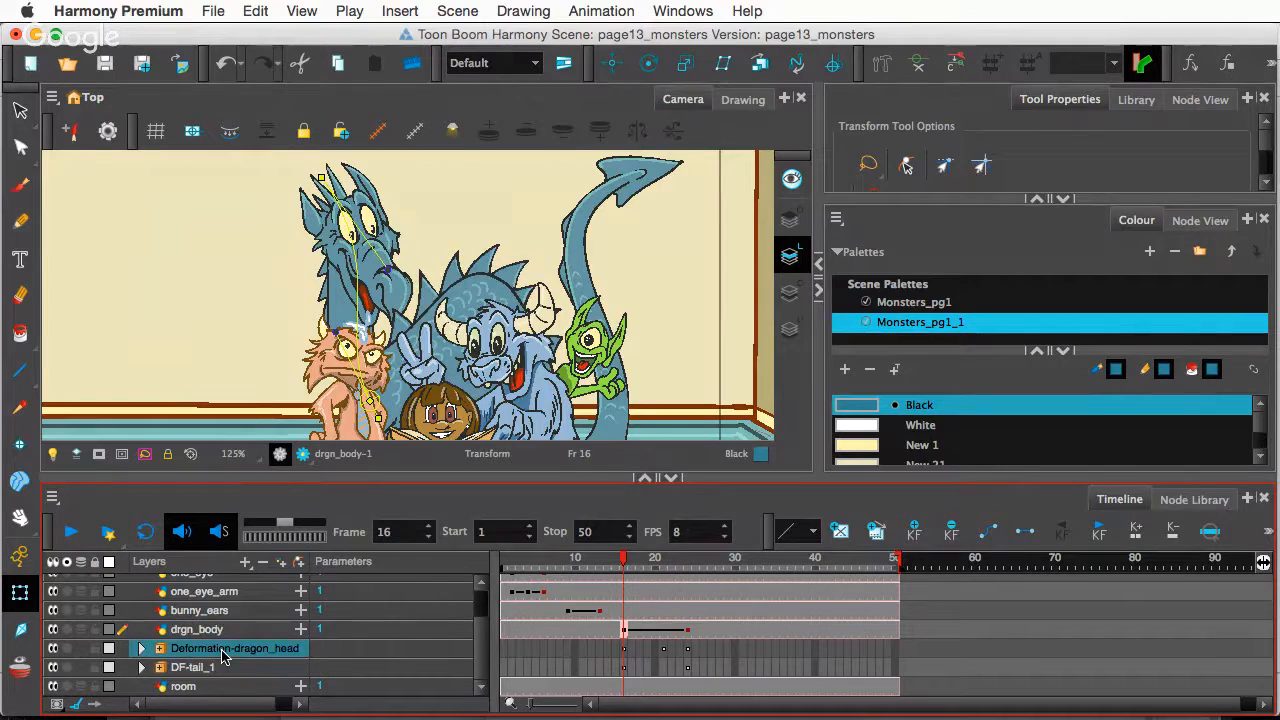
pyautogui.doubleClick(228, 648)
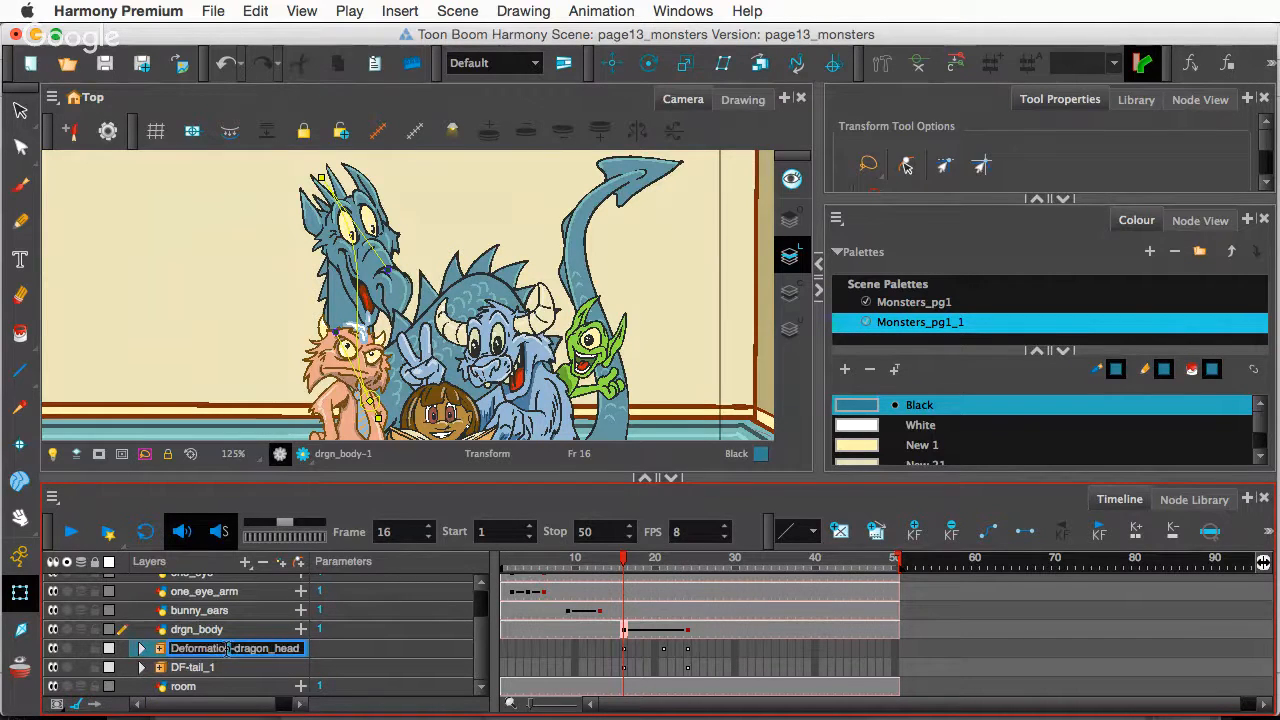
pyautogui.moveTo(228, 648); pyautogui.dragTo(171, 648)
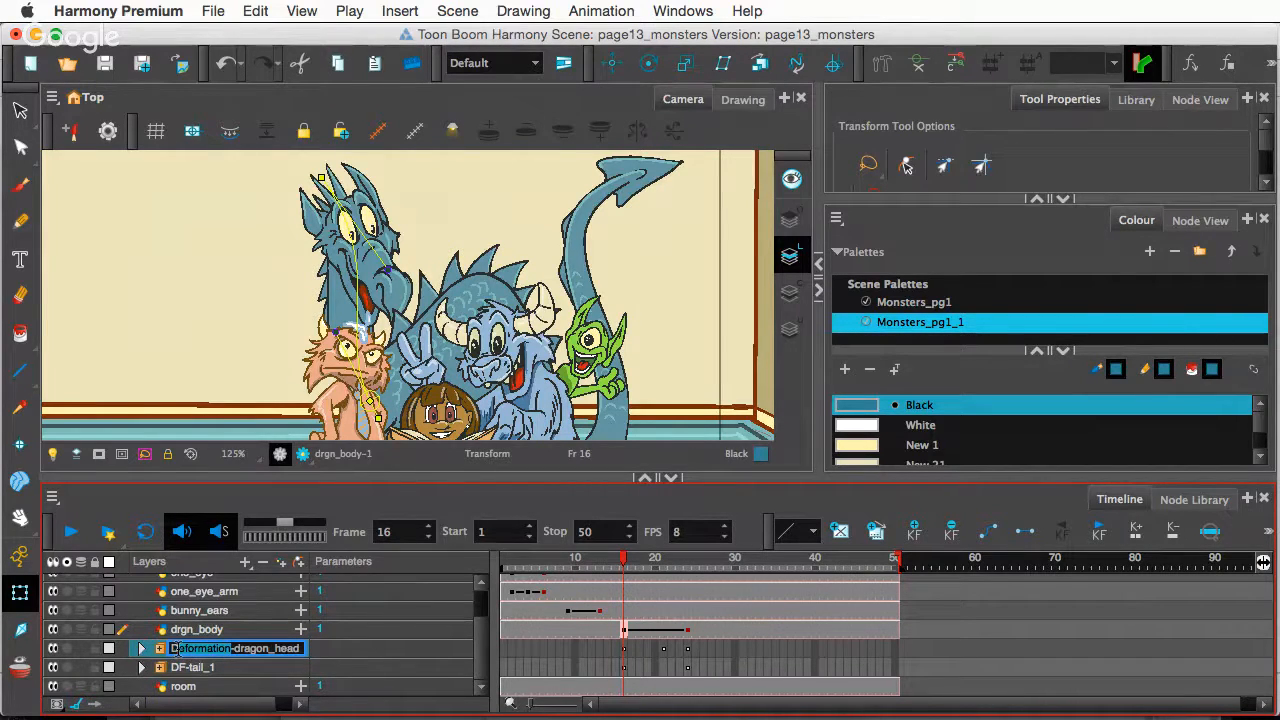
pyautogui.press('BackSpace')
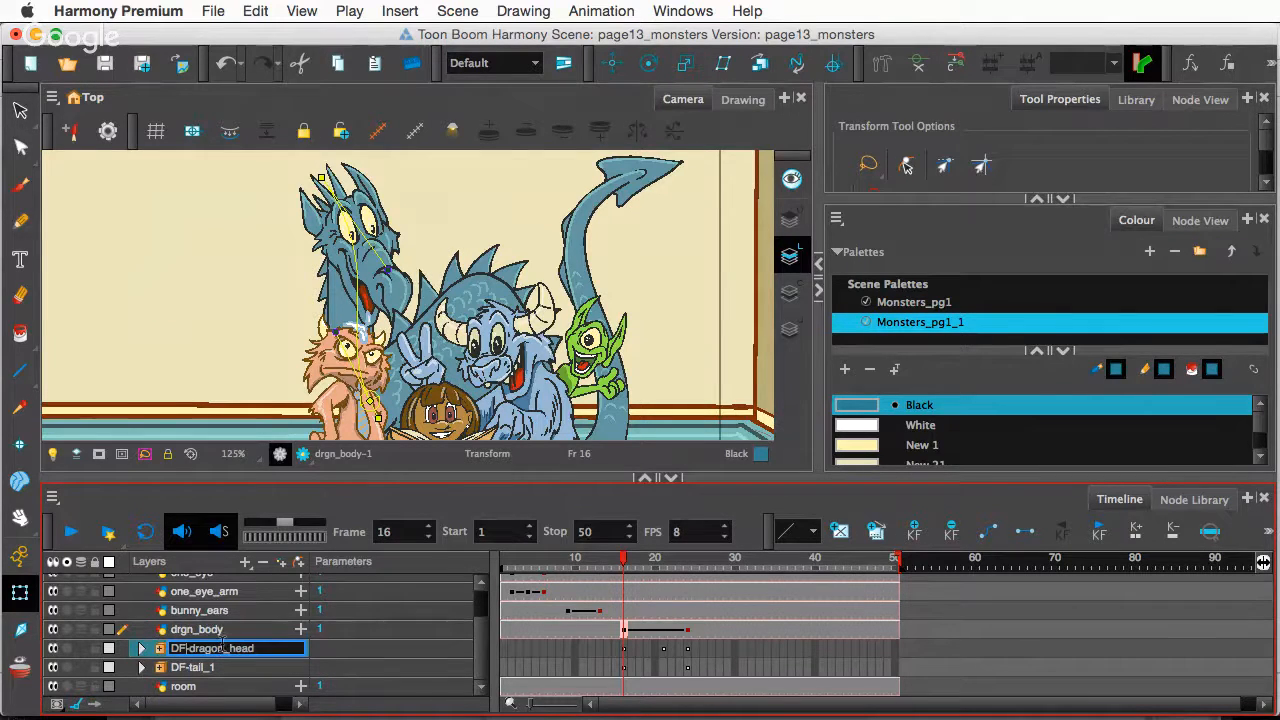
pyautogui.press('Return')
pyautogui.doubleClick(228, 644)
pyautogui.doubleClick(236, 632)
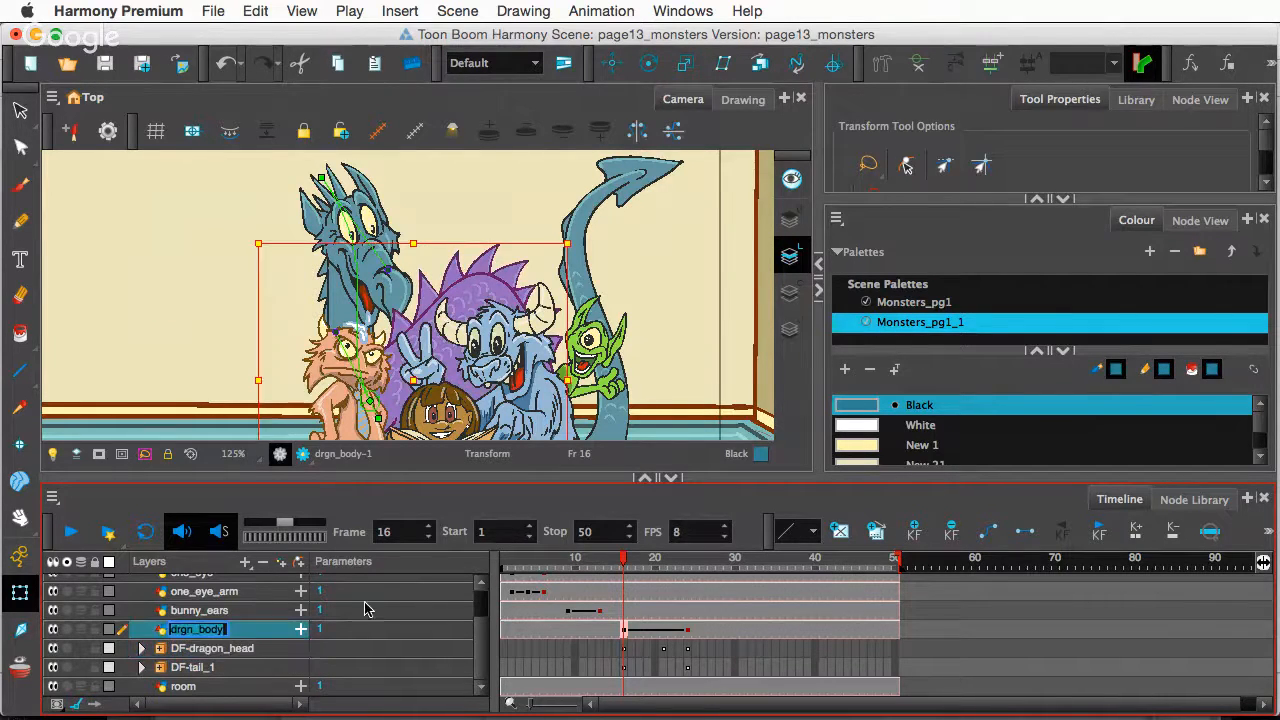
pyautogui.press('Return')
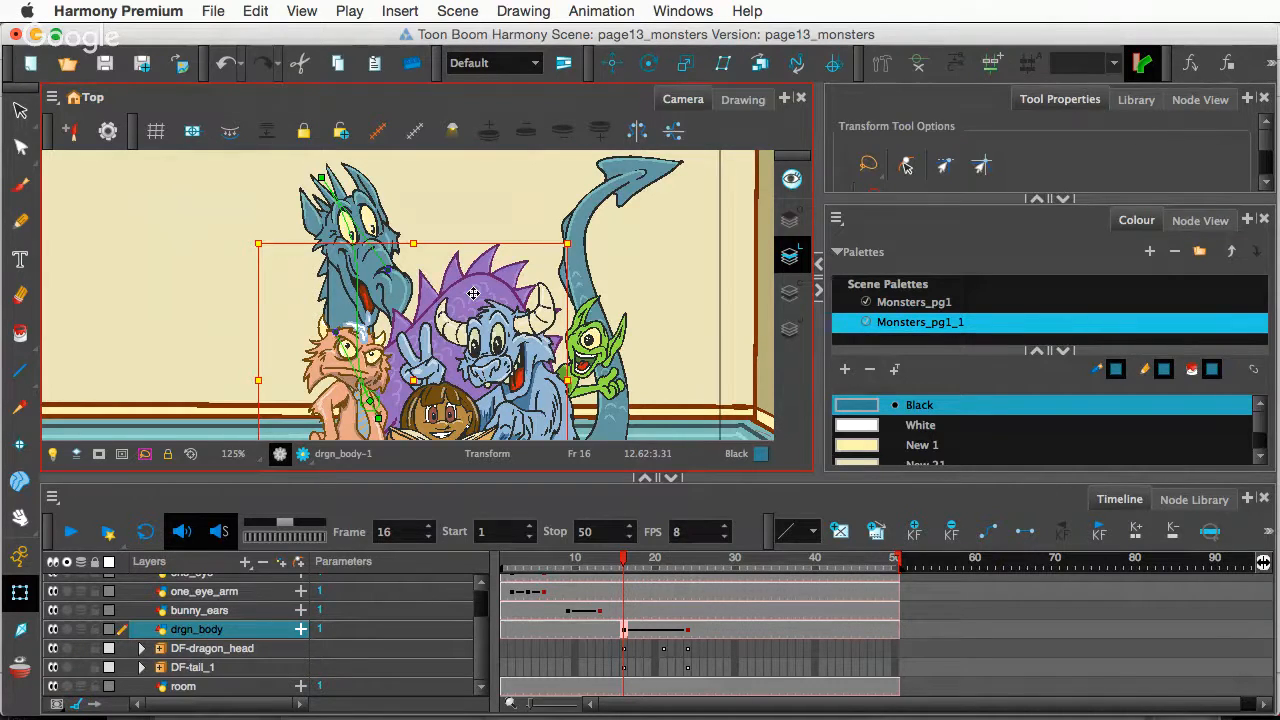
pyautogui.press('Delete')
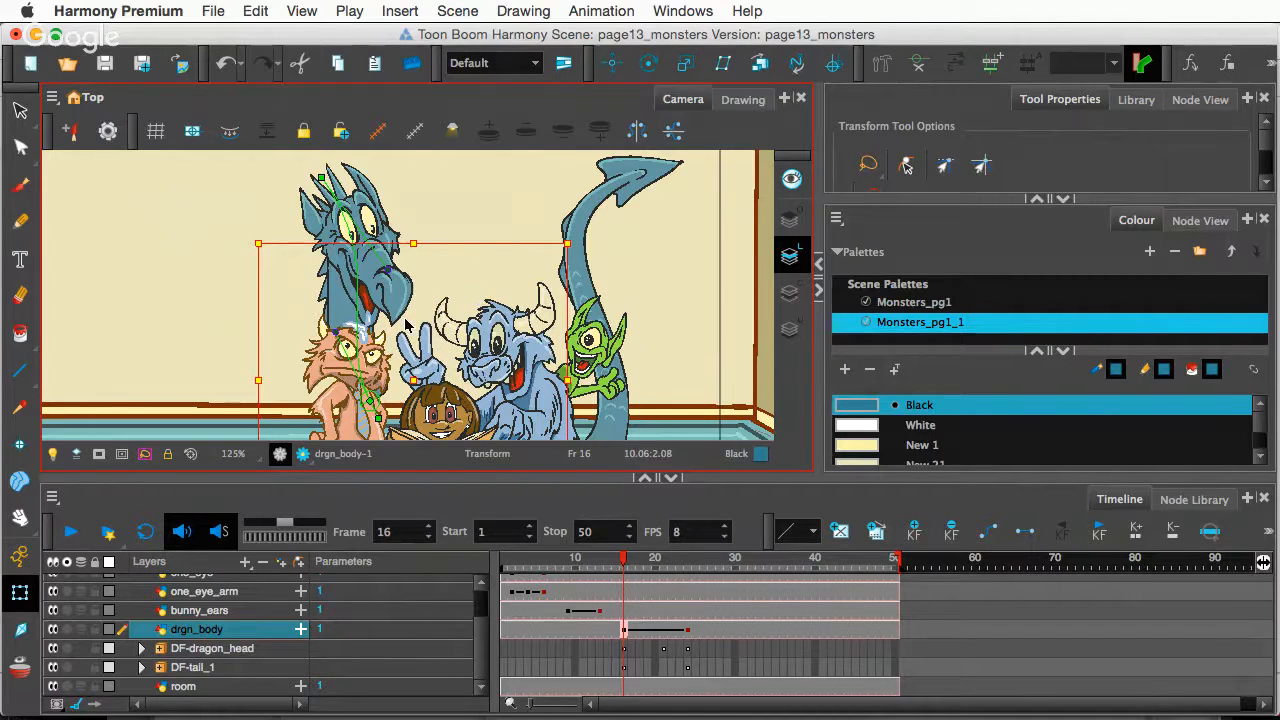
pyautogui.scroll(-2, 403, 326)
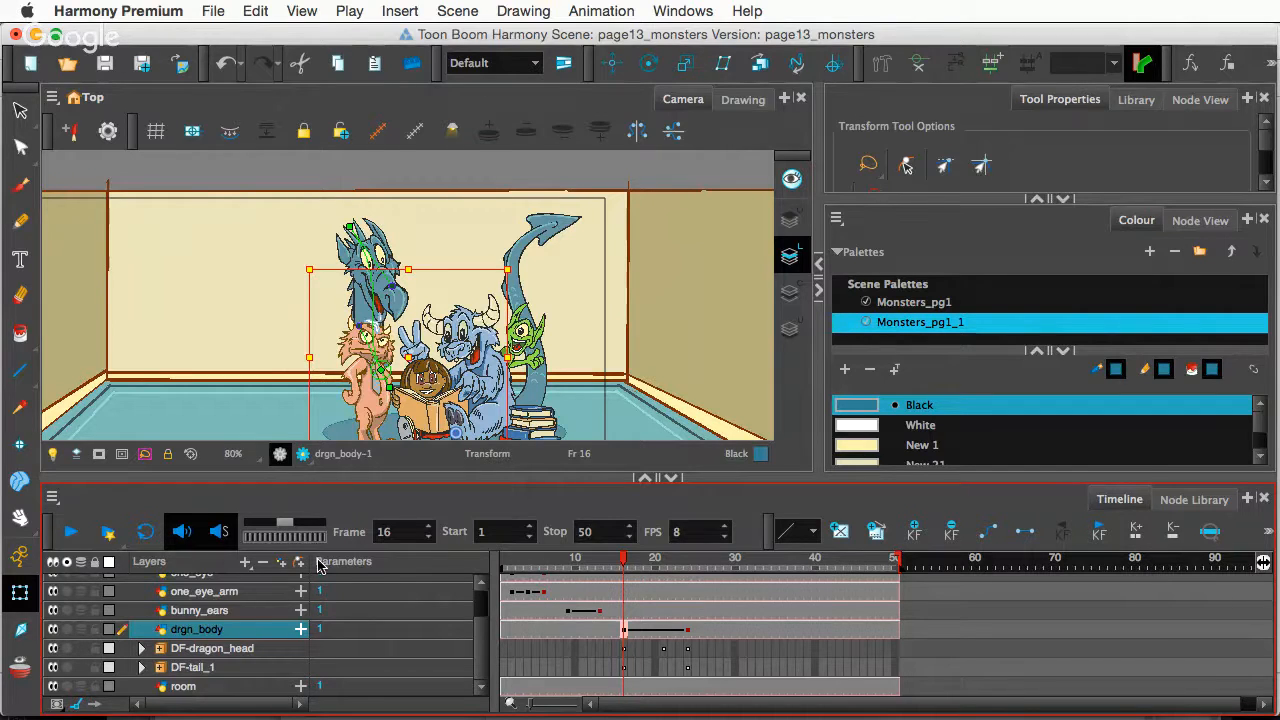
pyautogui.press('super+z')
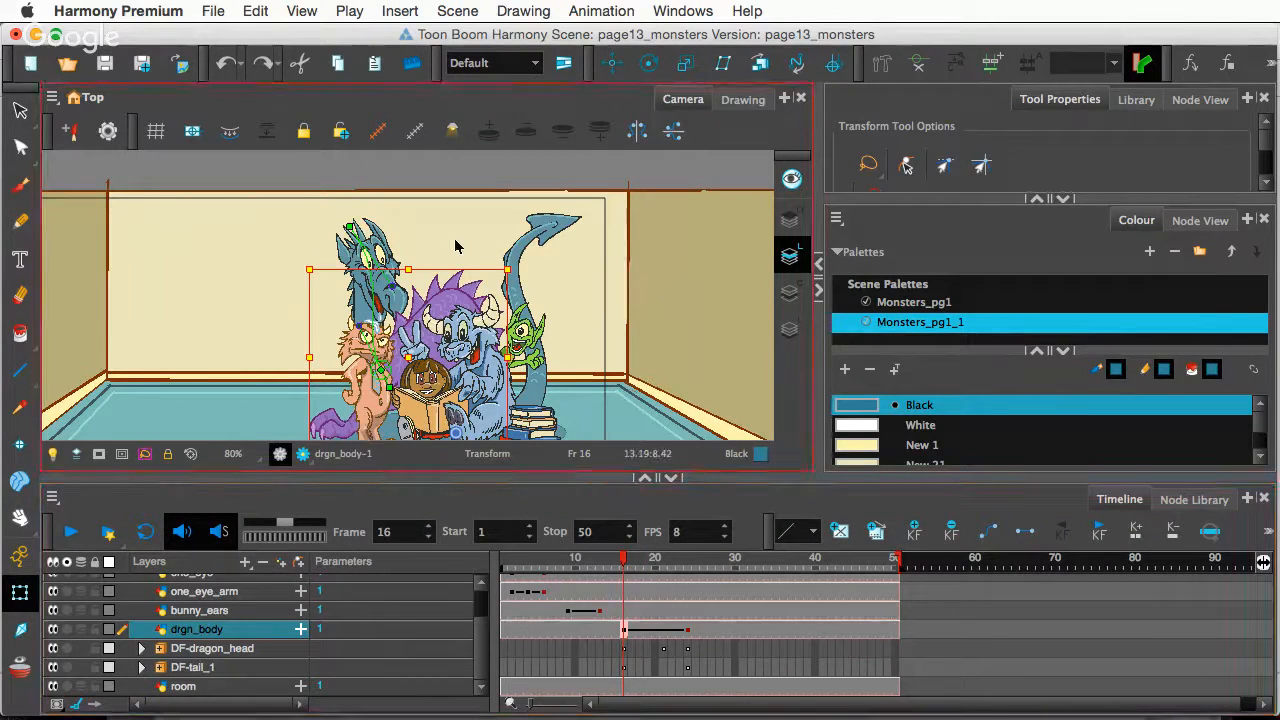
pyautogui.scroll(3, 441, 281)
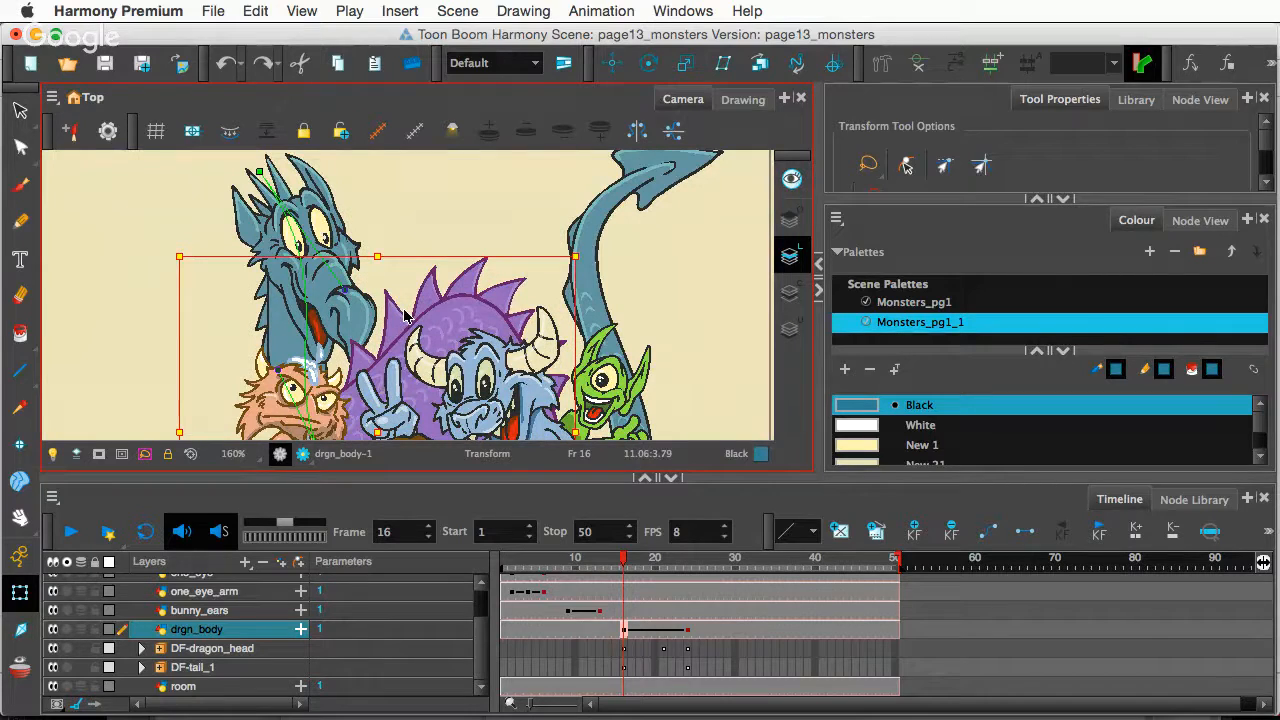
pyautogui.click(433, 229)
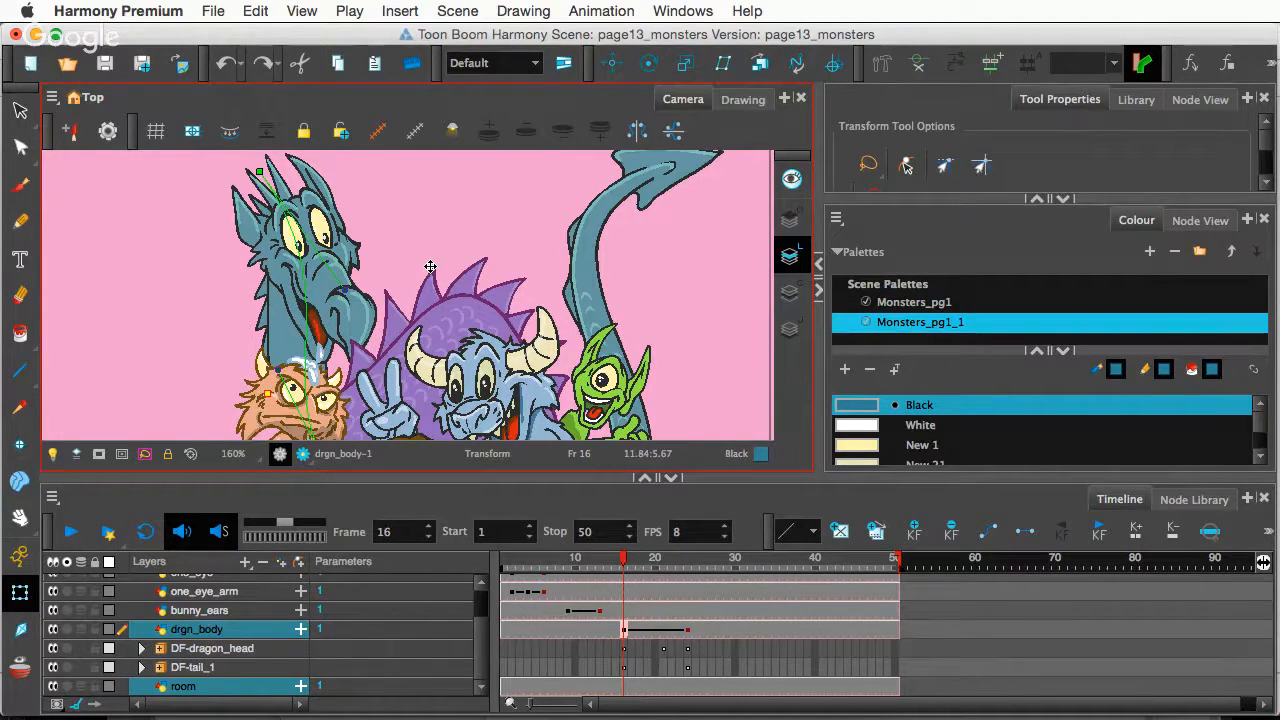
# - Nudge the room layer's depth with Alt+Up Arrow, then zoom out and deselect everything
pyautogui.press('alt')
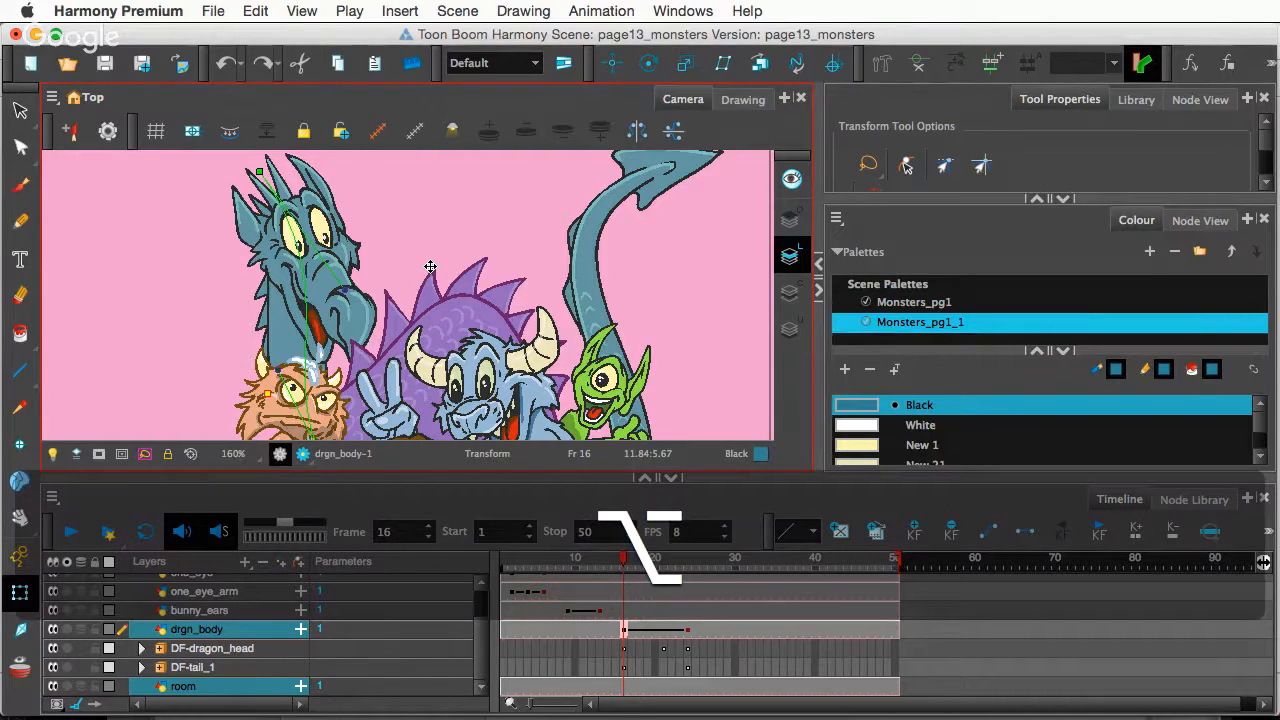
pyautogui.hotkey('alt', 'Up')
pyautogui.scroll(-3, 419, 230)
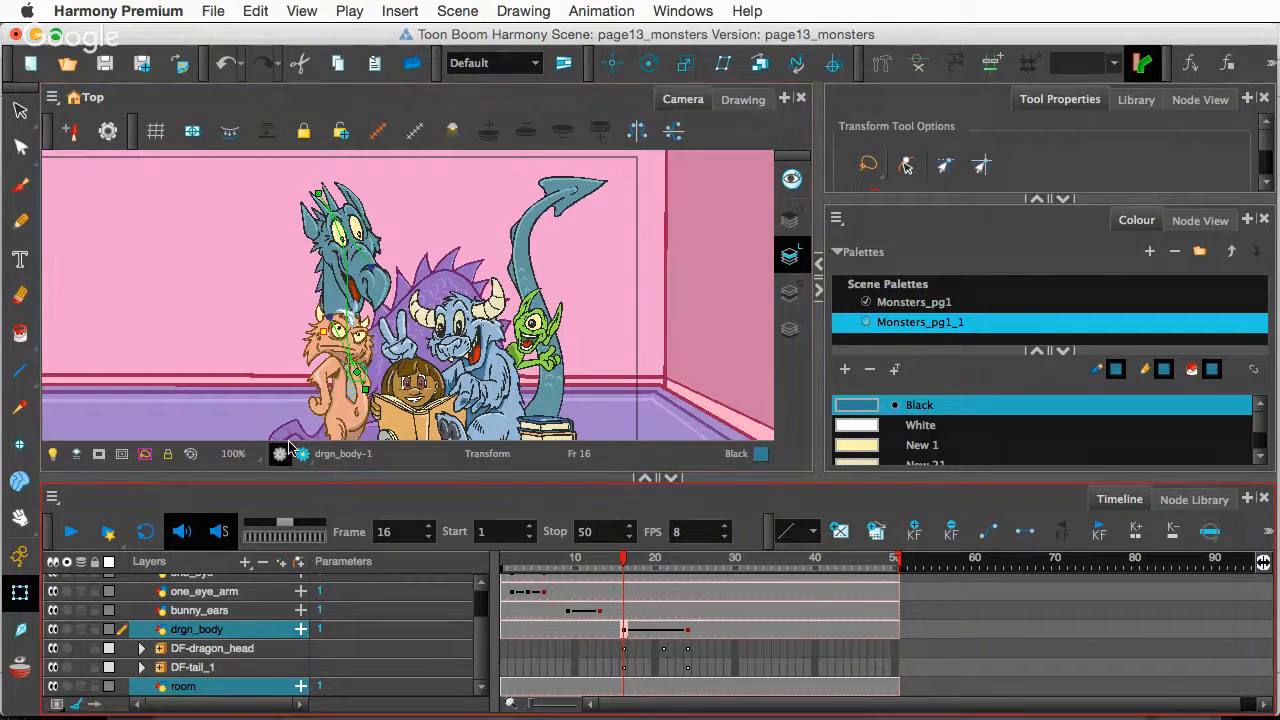
pyautogui.scroll(-1, 591, 340)
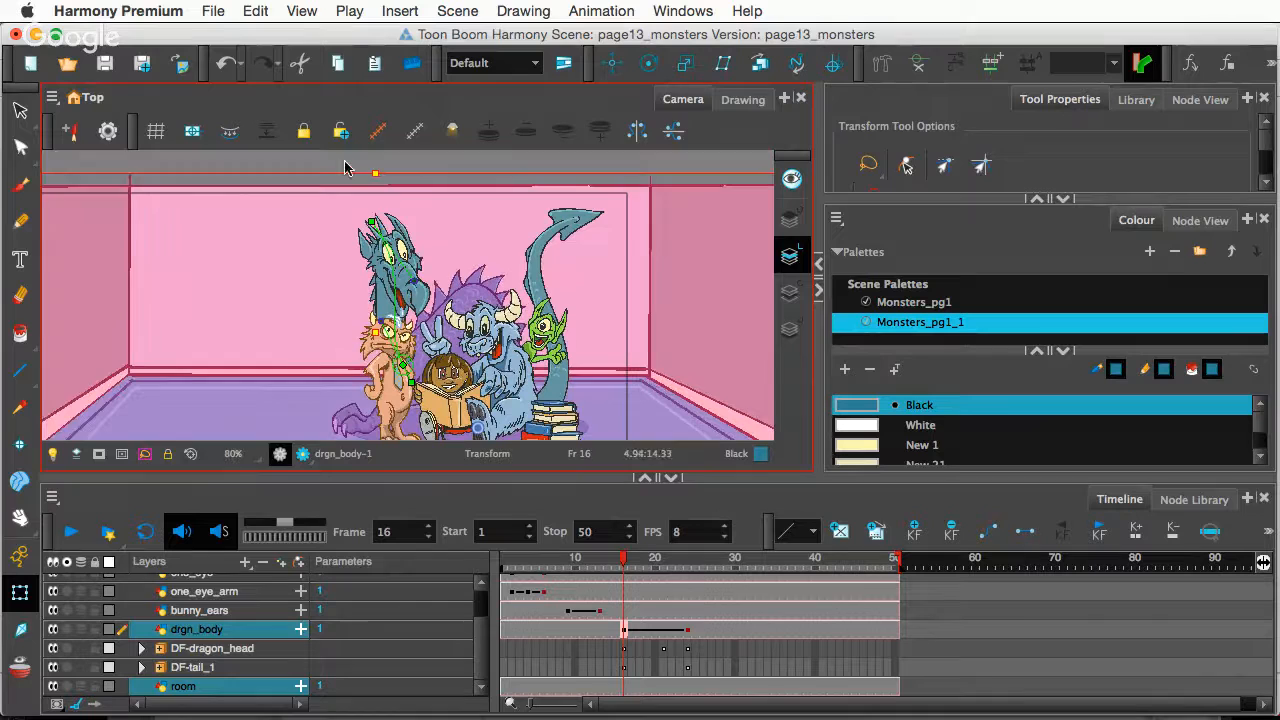
pyautogui.click(344, 167)
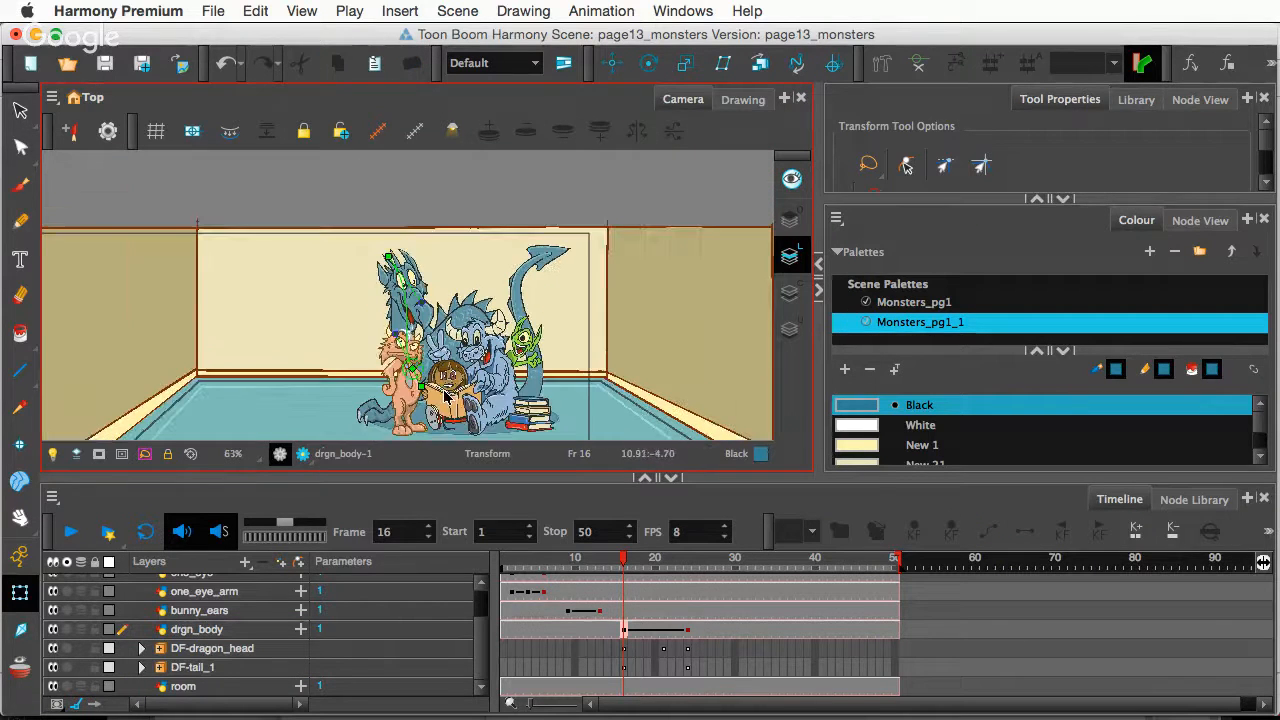
pyautogui.scroll(2, 470, 387)
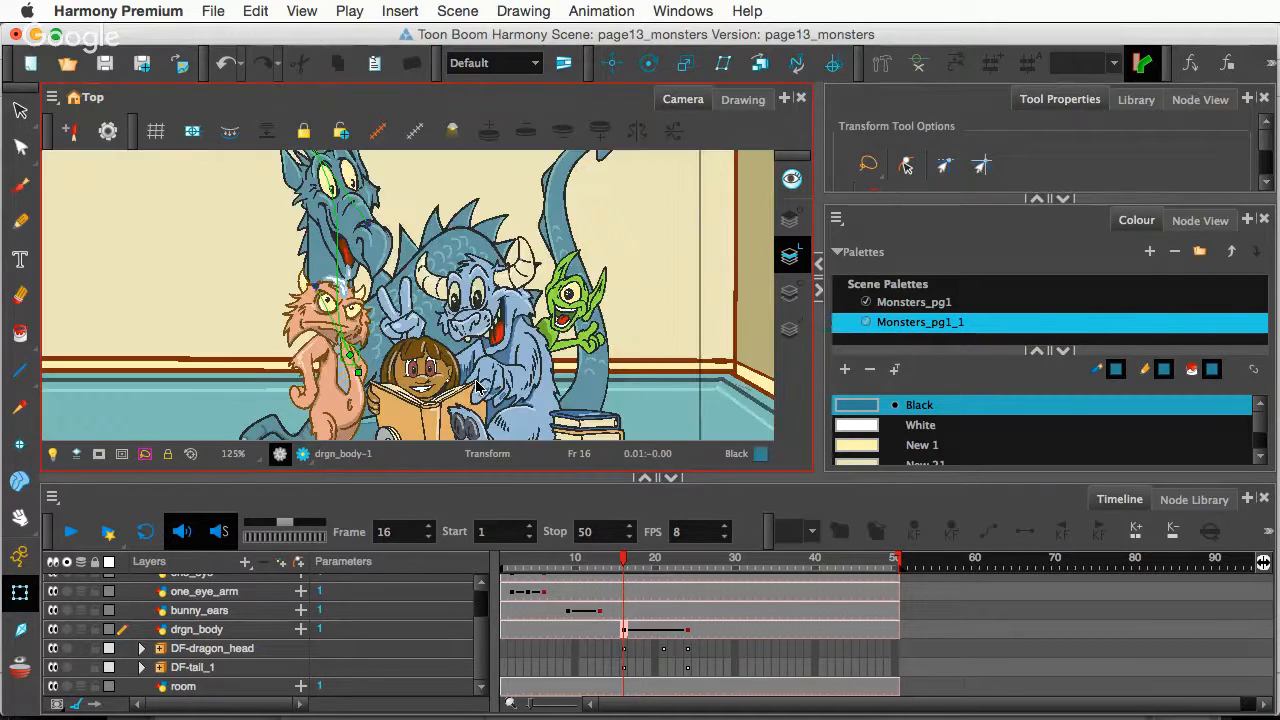
# - Select the girl and scrub frames 16–27 with the room in full view, ending on frame 24
pyautogui.keyDown('super'); pyautogui.click(472, 330); pyautogui.keyUp('super')
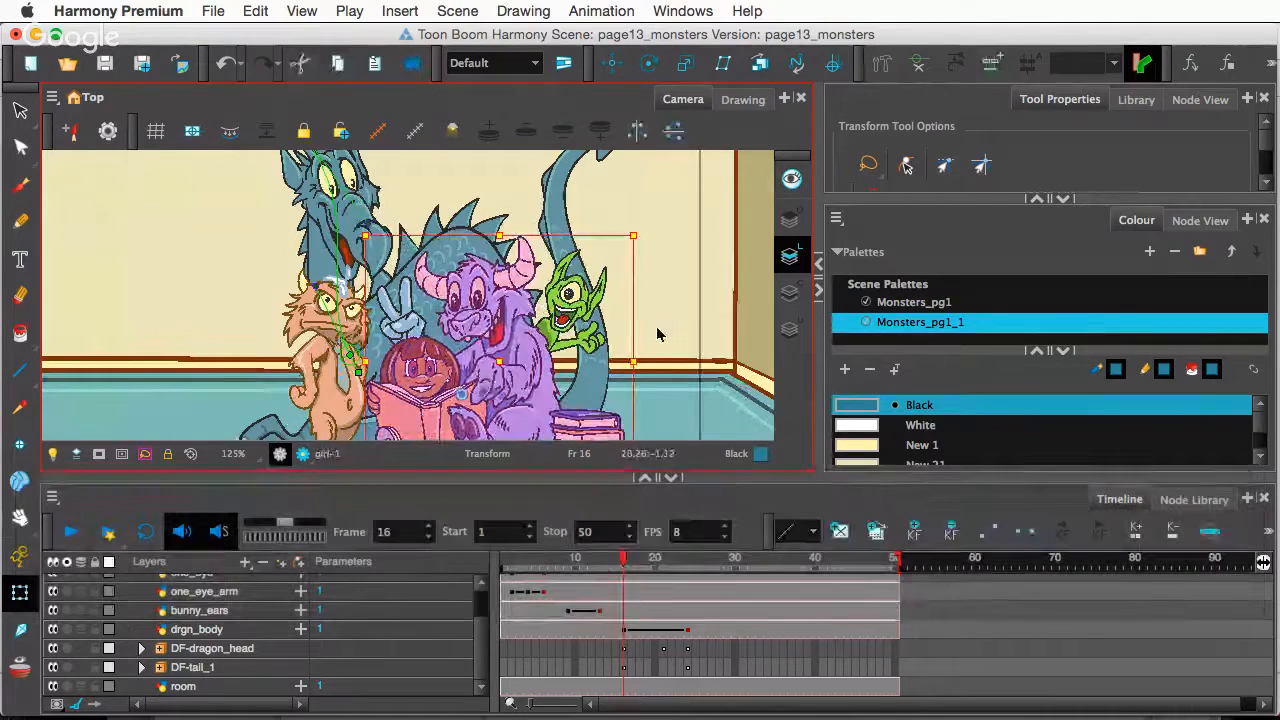
pyautogui.moveTo(628, 566); pyautogui.dragTo(663, 585)
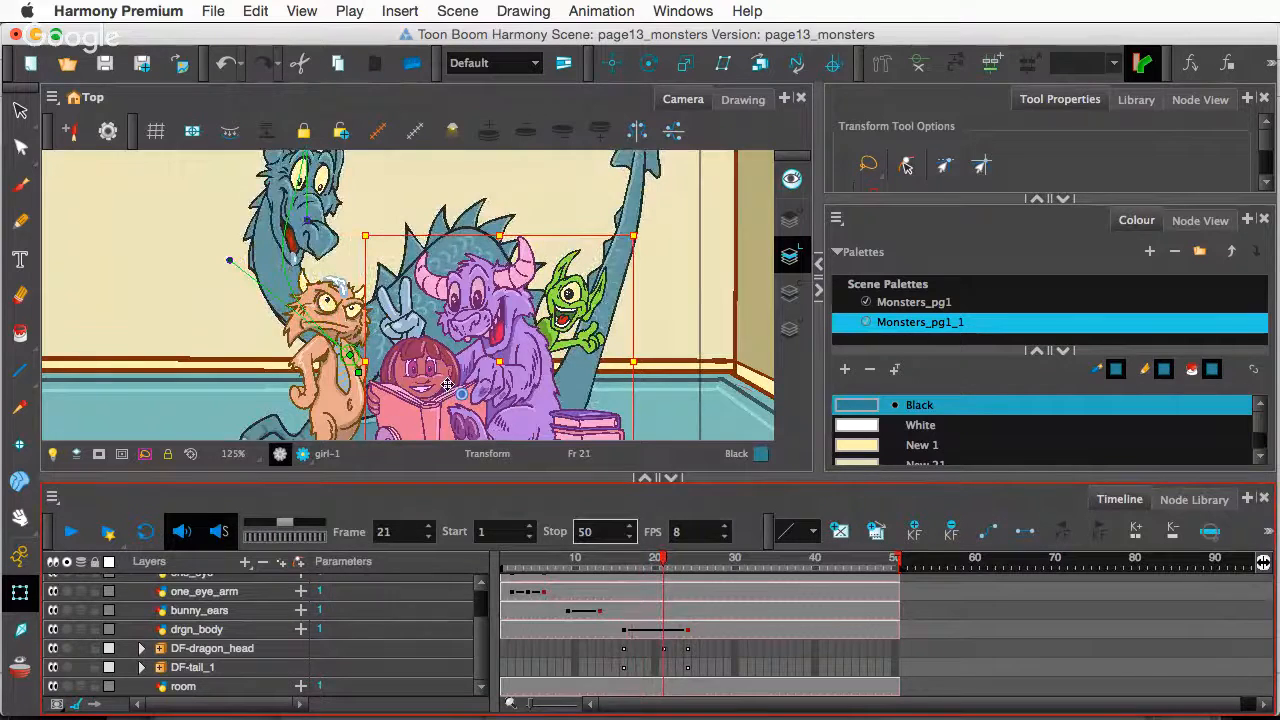
pyautogui.scroll(-2, 447, 386)
pyautogui.press('space')
pyautogui.moveTo(448, 420); pyautogui.dragTo(444, 373)
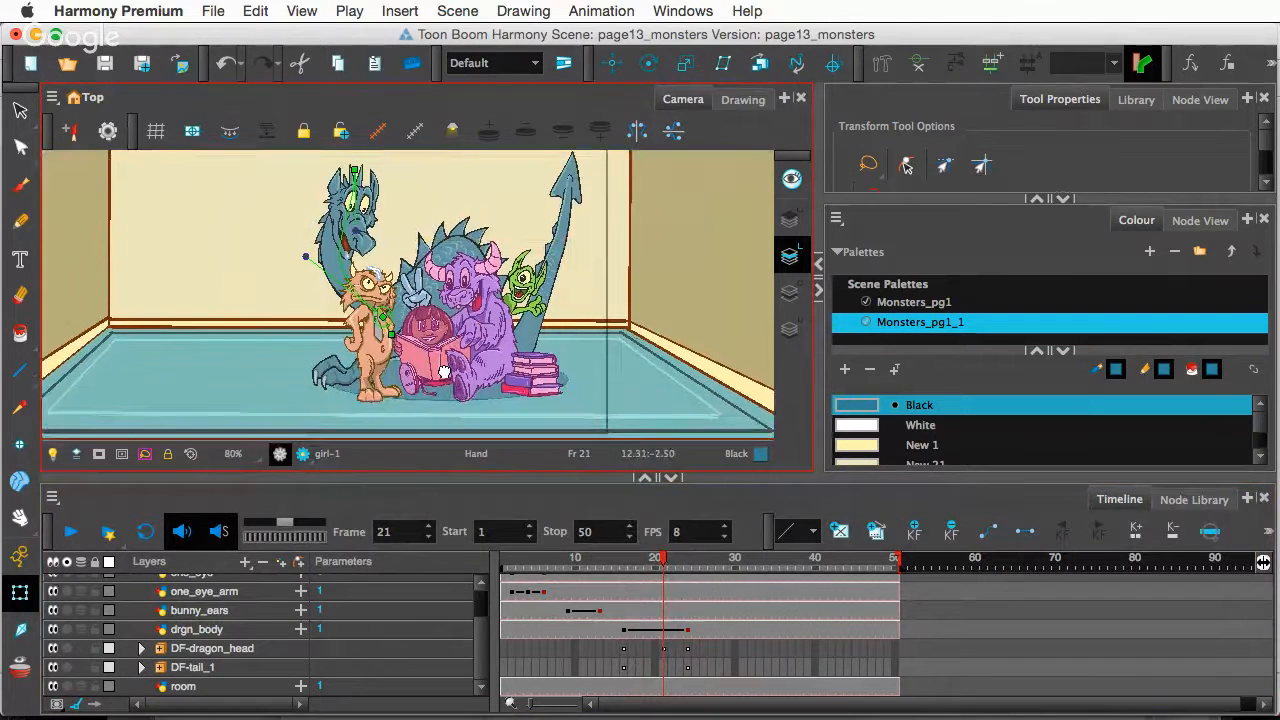
pyautogui.moveTo(663, 570); pyautogui.dragTo(688, 601)
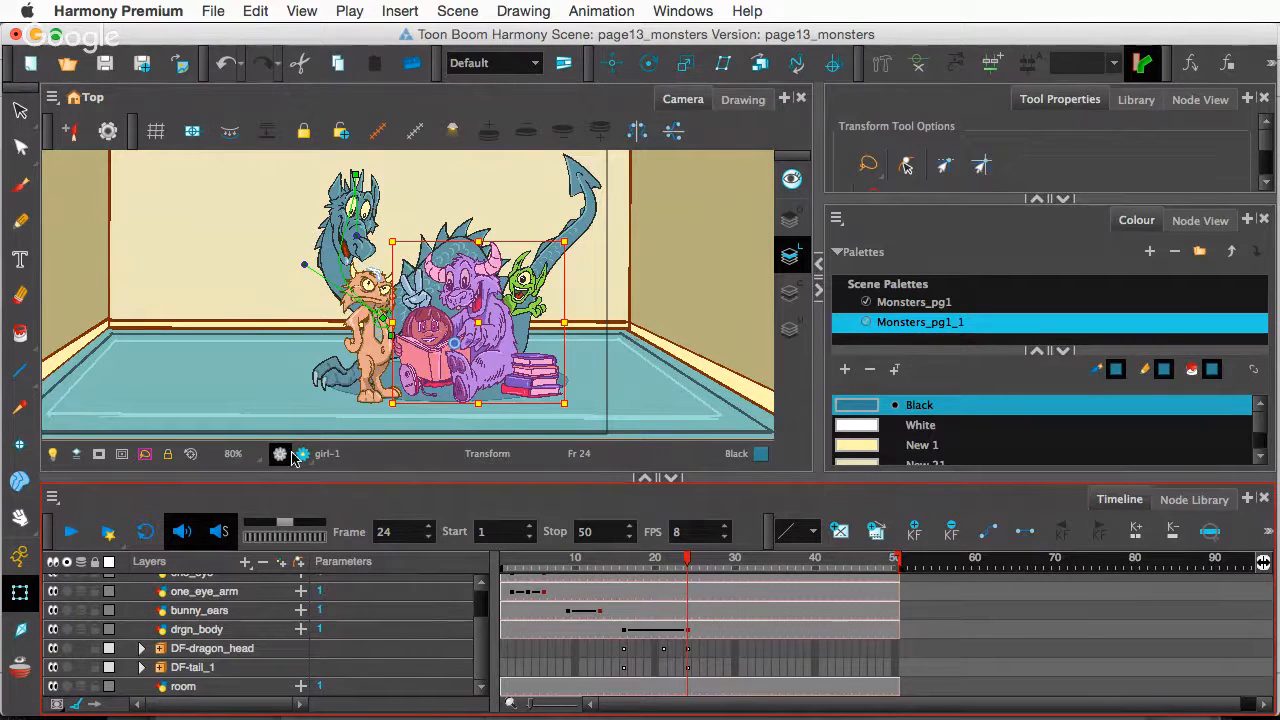
# - Undo a trial tilt of the grumpy monster, move its rotation pivot to its feet, and return to frame 3
pyautogui.click(364, 361)
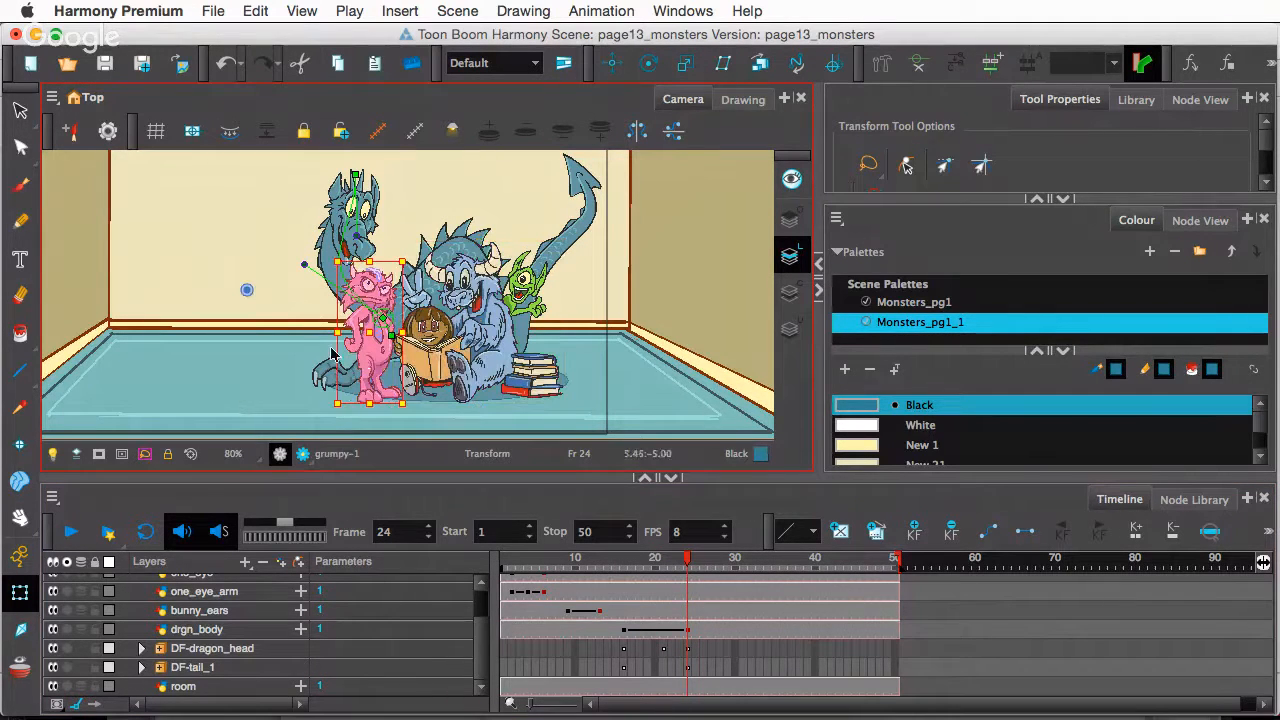
pyautogui.click(650, 66)
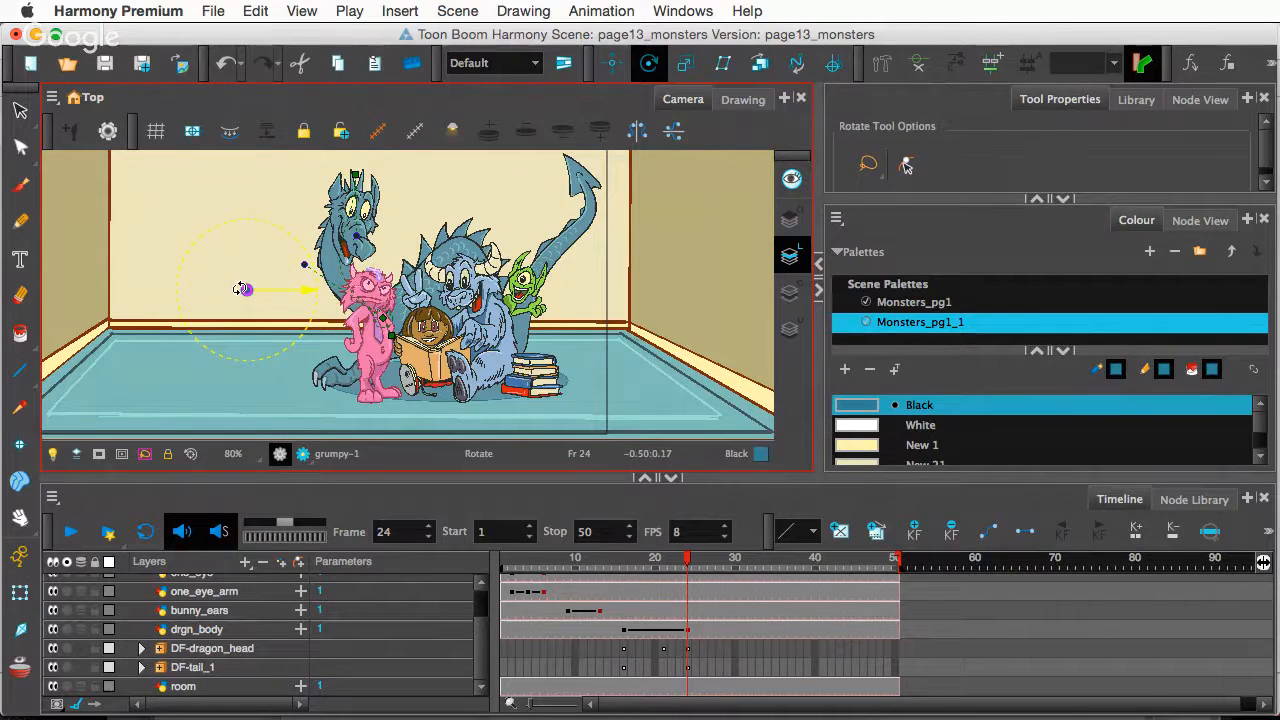
pyautogui.moveTo(277, 283); pyautogui.dragTo(255, 342)
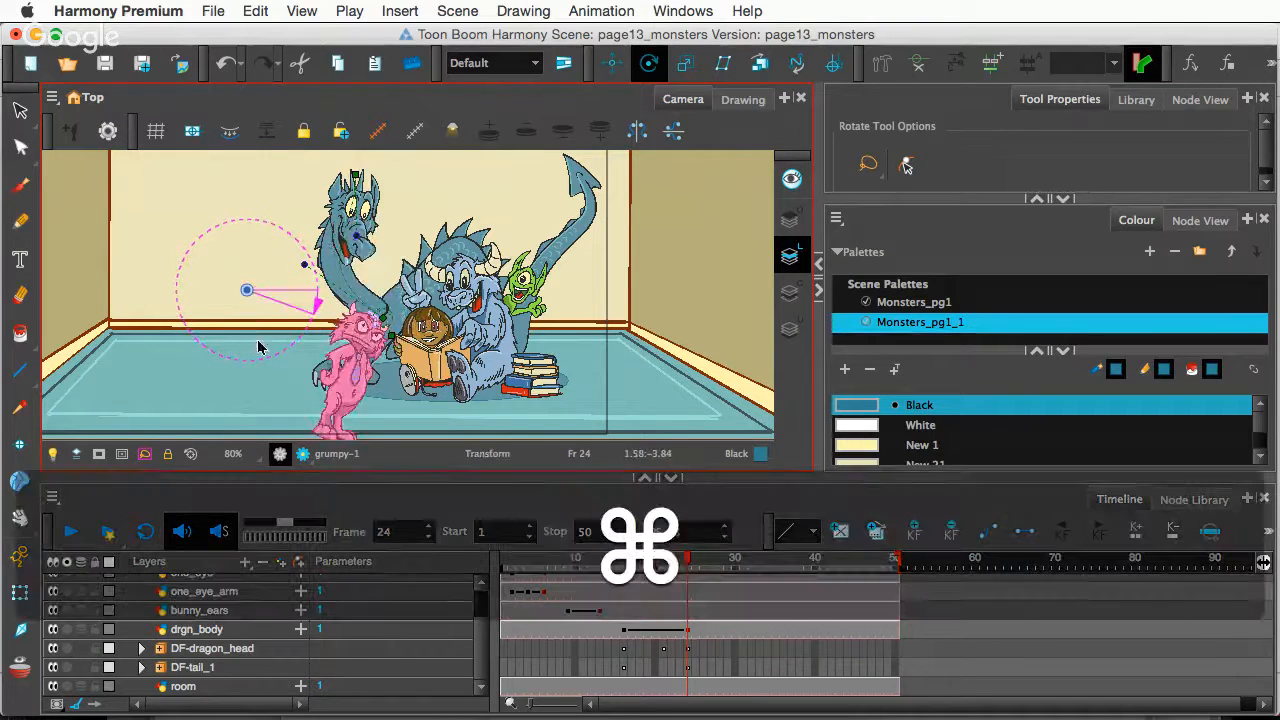
pyautogui.press('super+z')
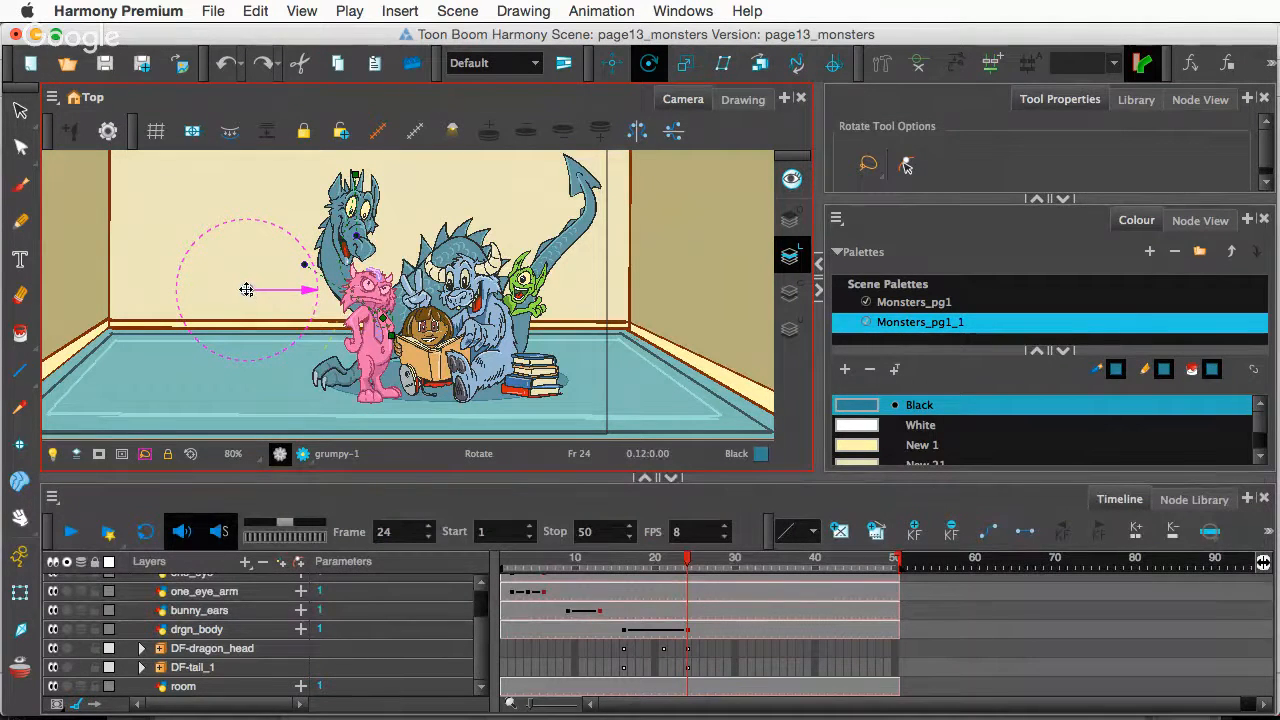
pyautogui.moveTo(247, 290); pyautogui.dragTo(380, 398)
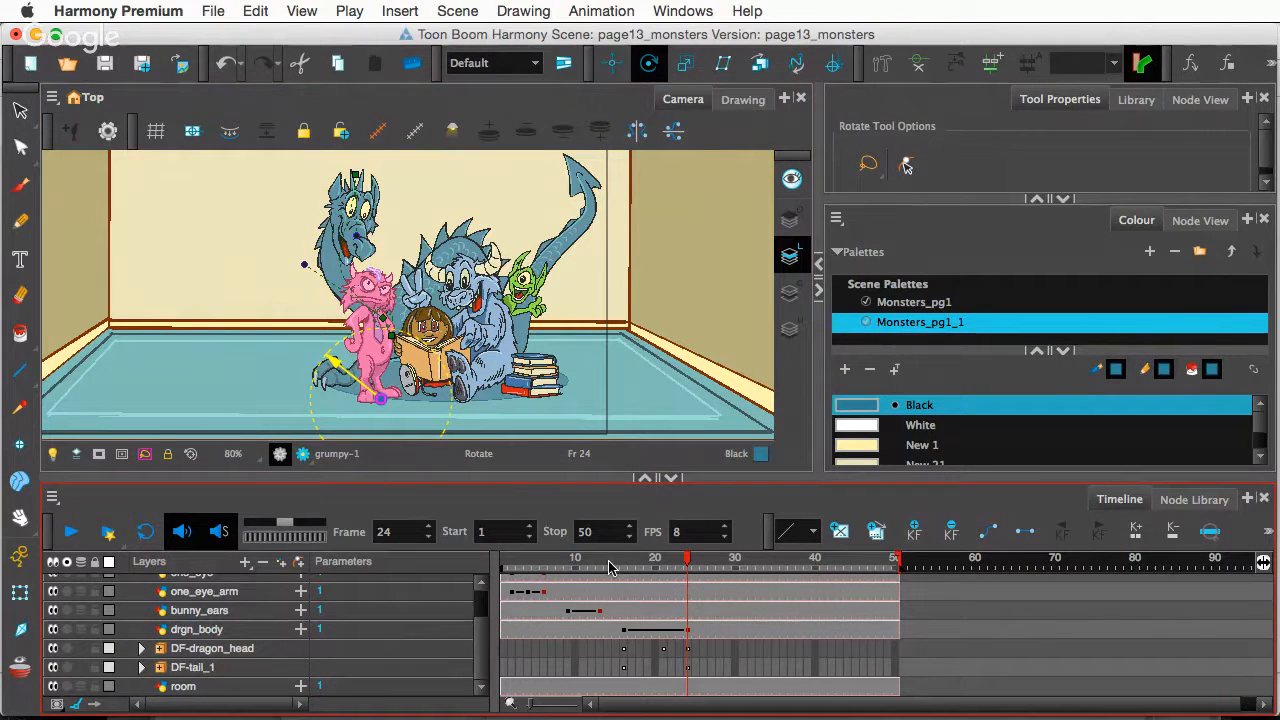
pyautogui.moveTo(610, 567); pyautogui.dragTo(518, 589)
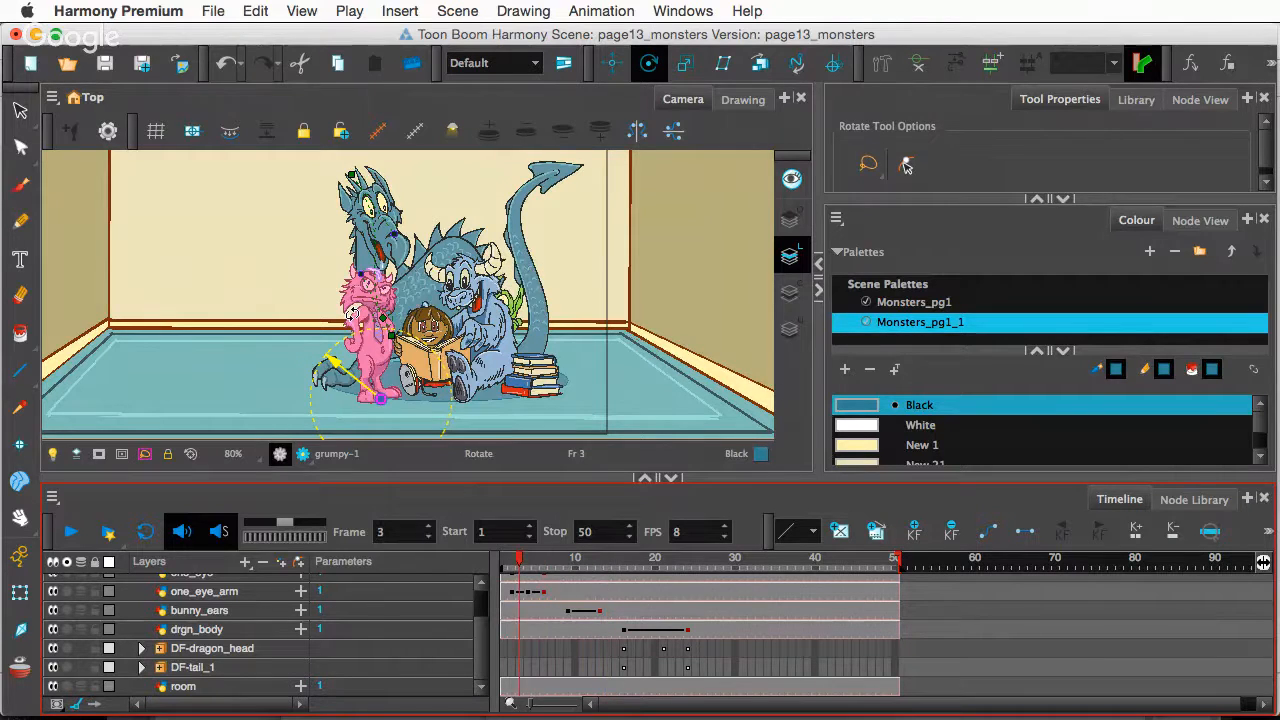
# - Scrub the playhead to frame 30 and zoom back out to 100% to see the whole room
pyautogui.scroll(3, 370, 340)
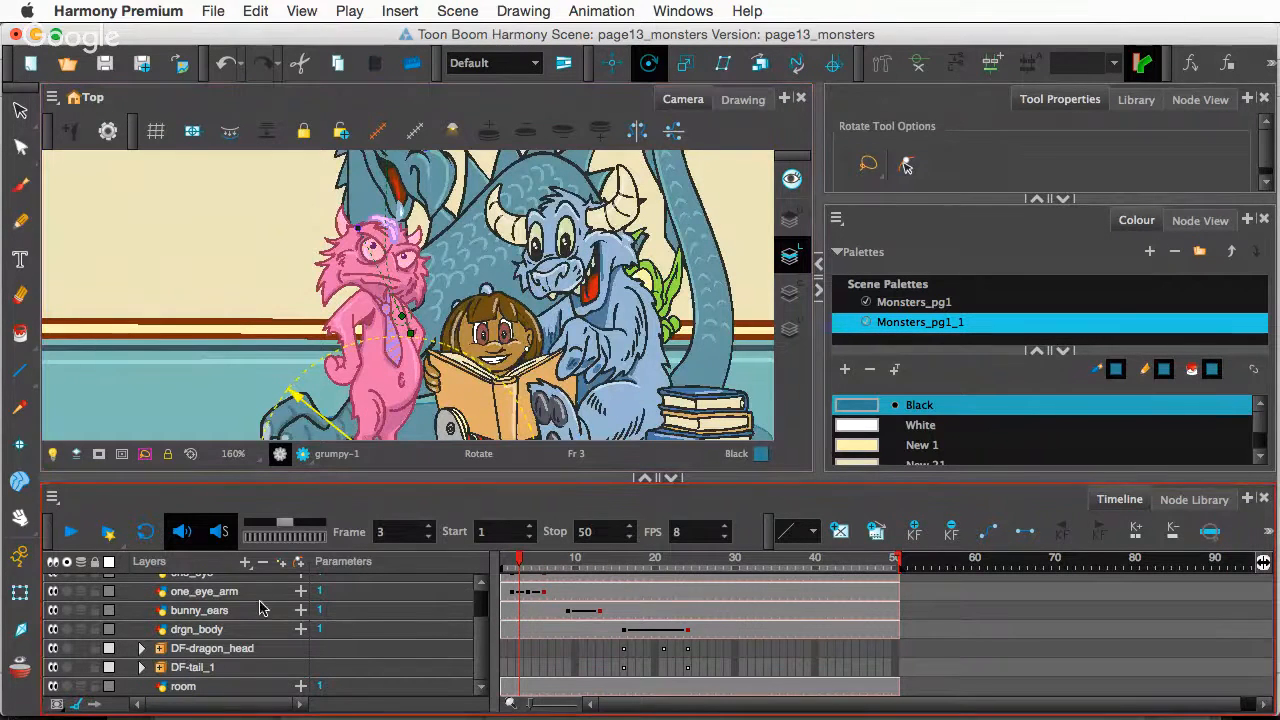
pyautogui.scroll(2, 232, 625)
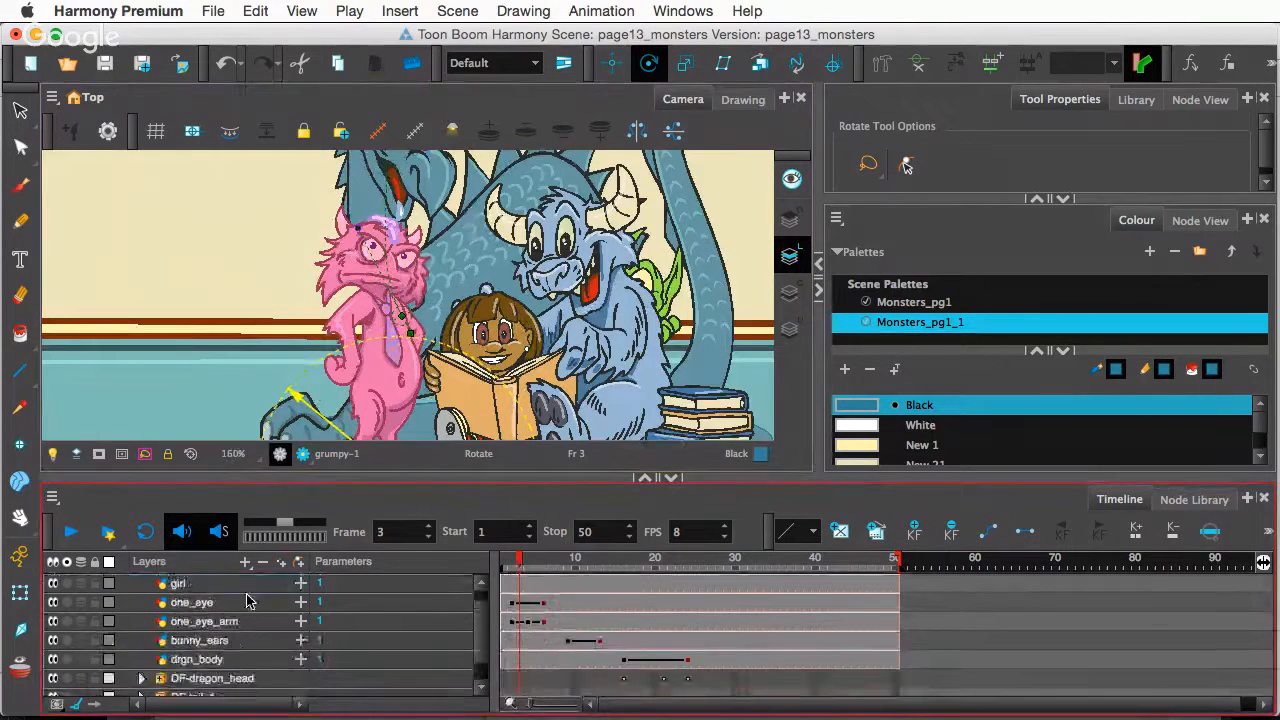
pyautogui.scroll(-2, 250, 612)
pyautogui.scroll(2, 250, 618)
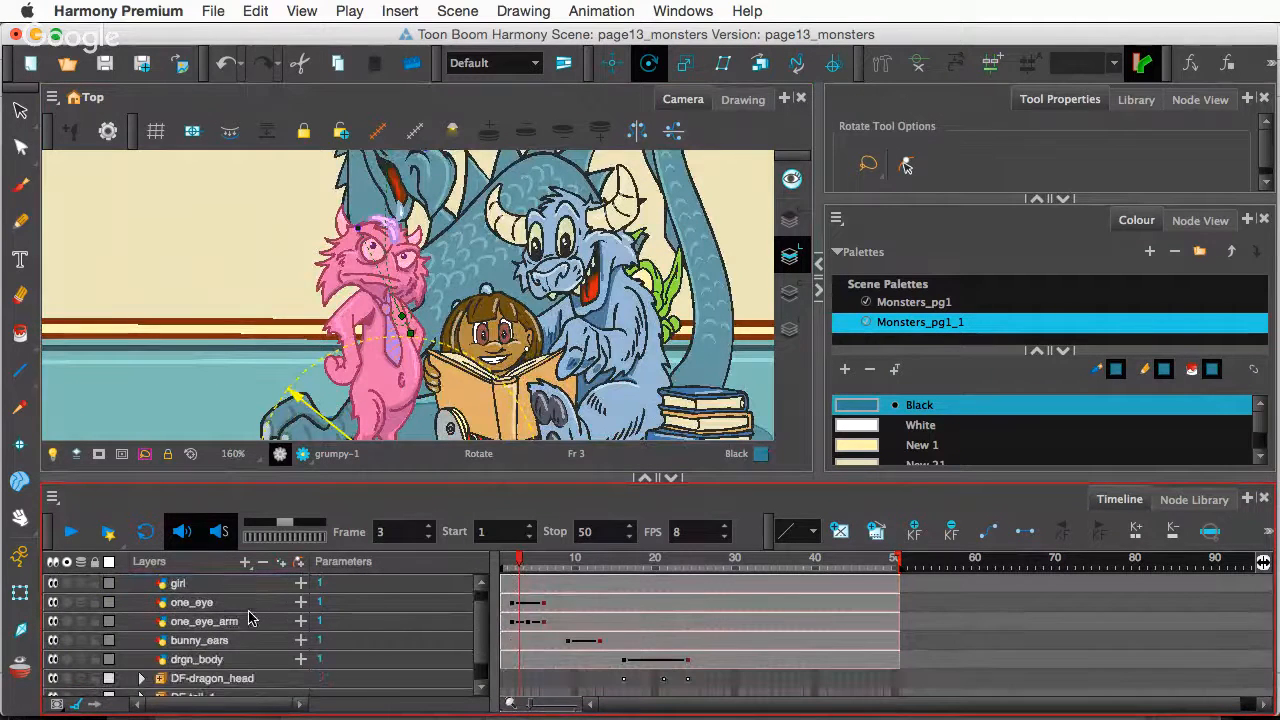
pyautogui.scroll(-2, 241, 622)
pyautogui.scroll(3, 241, 622)
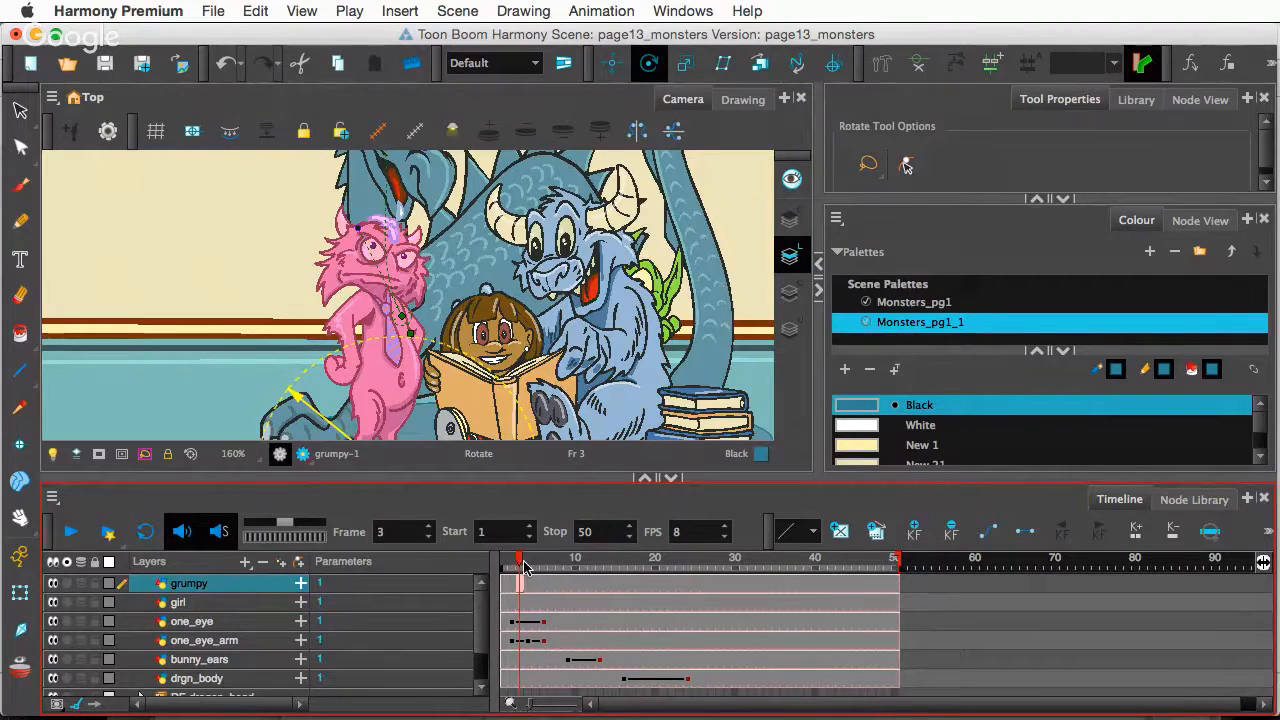
pyautogui.moveTo(641, 580); pyautogui.dragTo(737, 583)
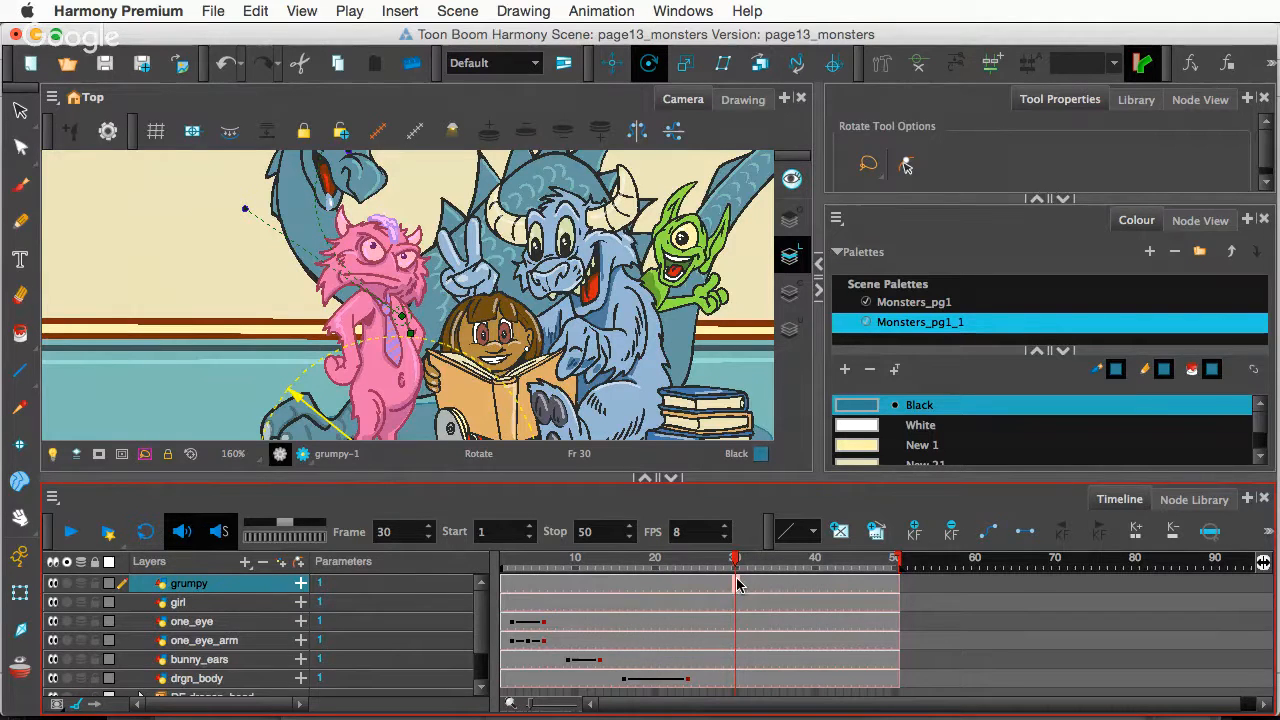
pyautogui.scroll(-3, 423, 339)
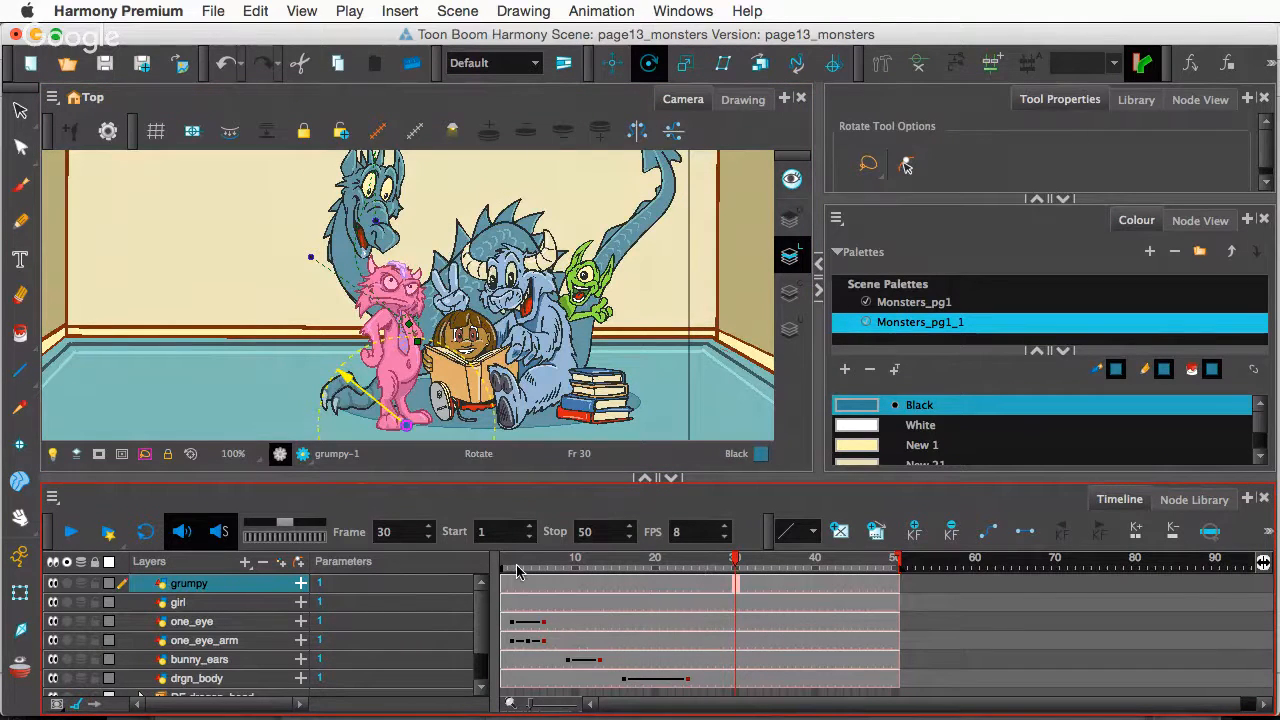
pyautogui.click(886, 65)
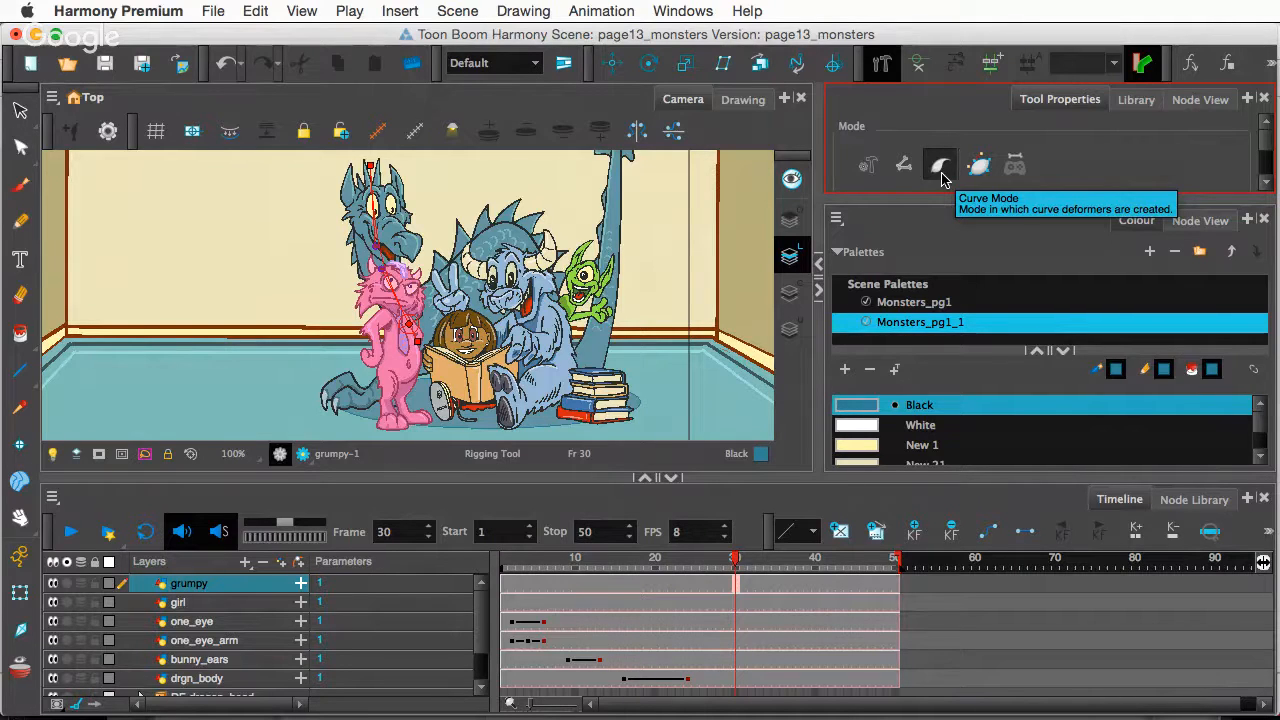
pyautogui.click(941, 172)
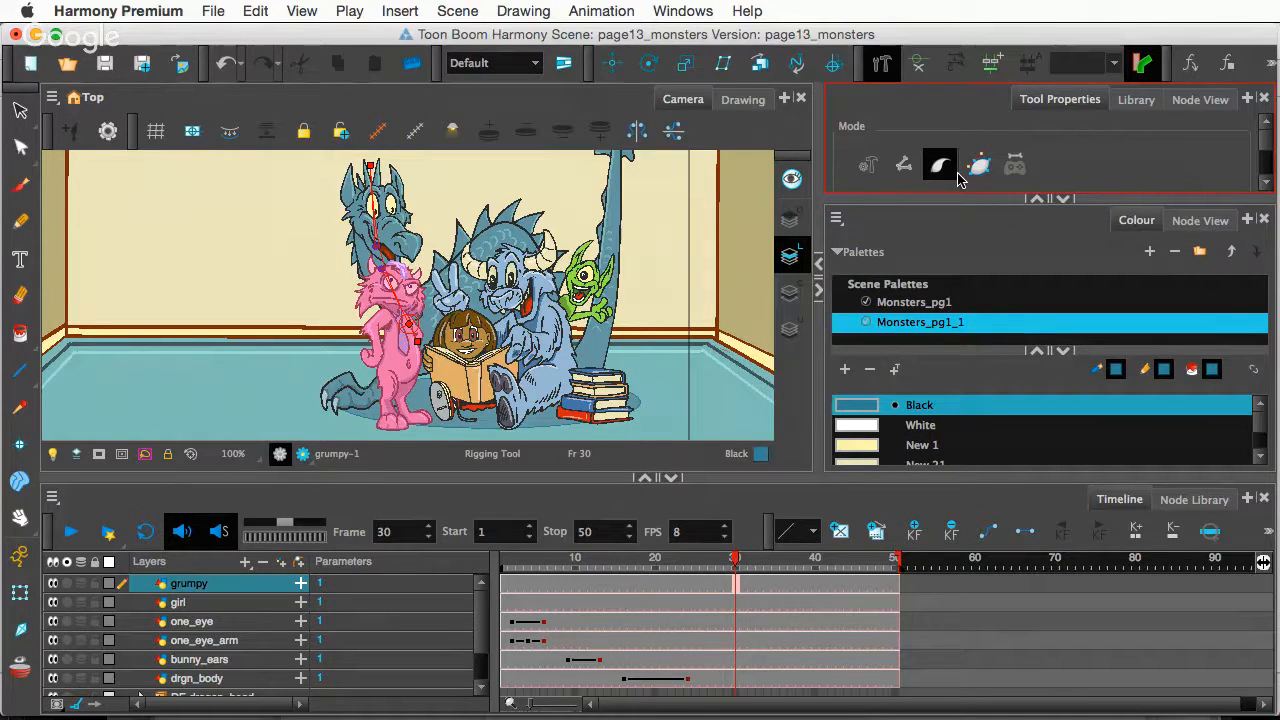
pyautogui.click(900, 167)
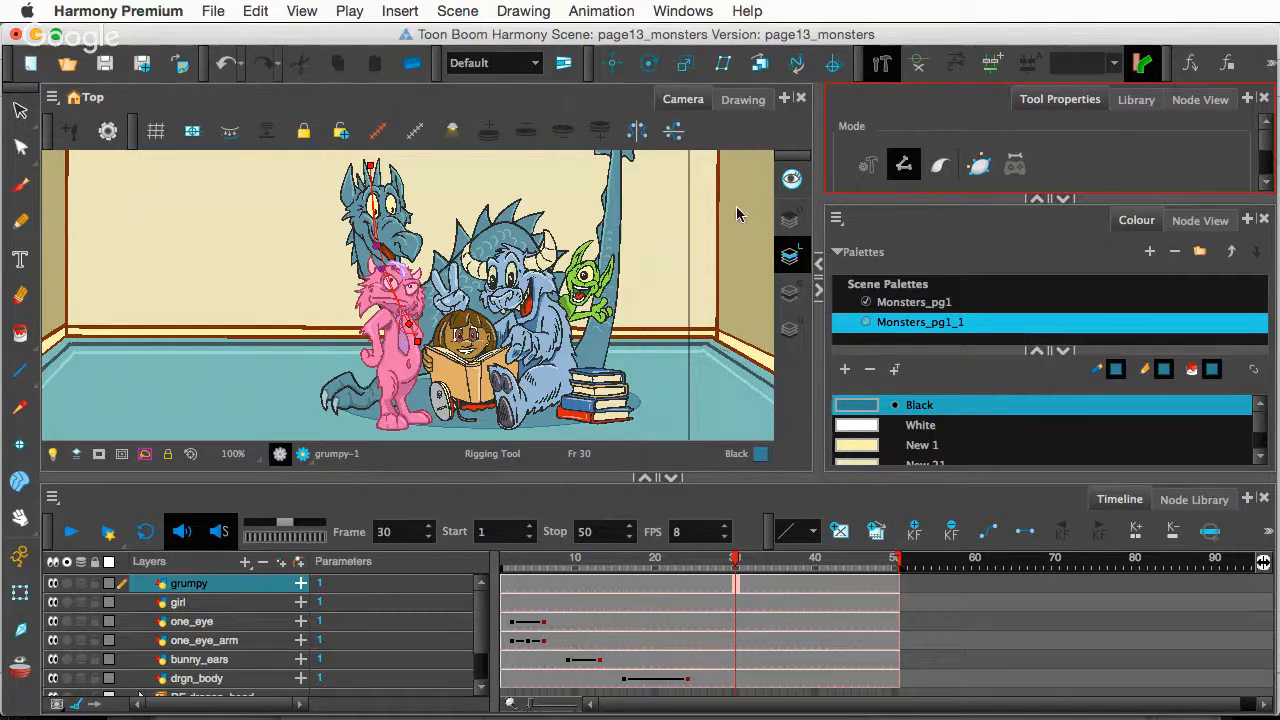
pyautogui.click(919, 65)
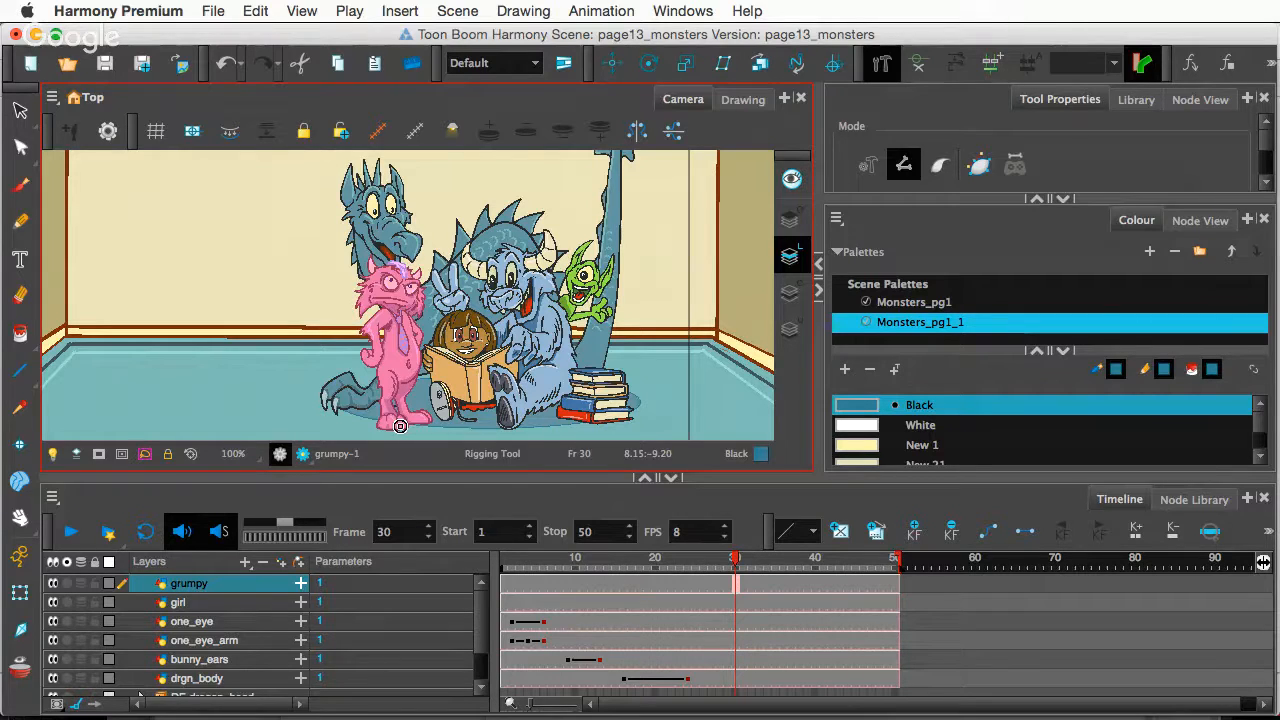
pyautogui.moveTo(400, 426); pyautogui.dragTo(399, 346)
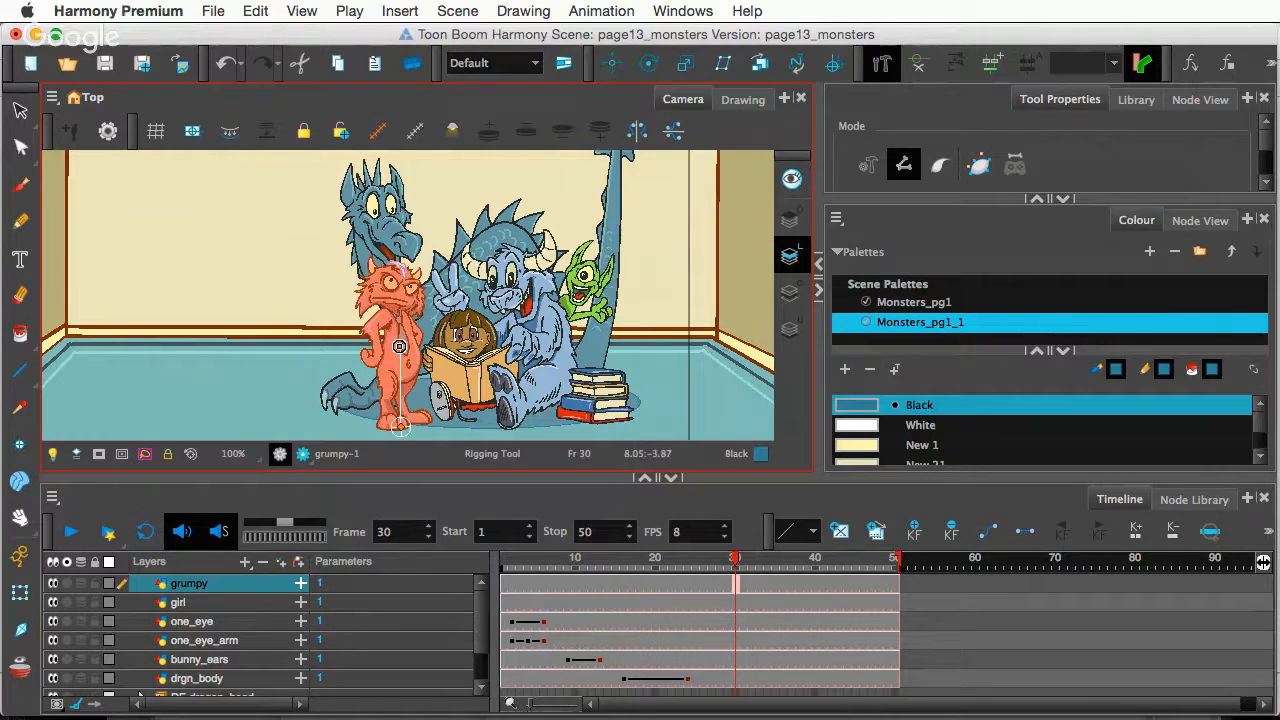
pyautogui.click(399, 259)
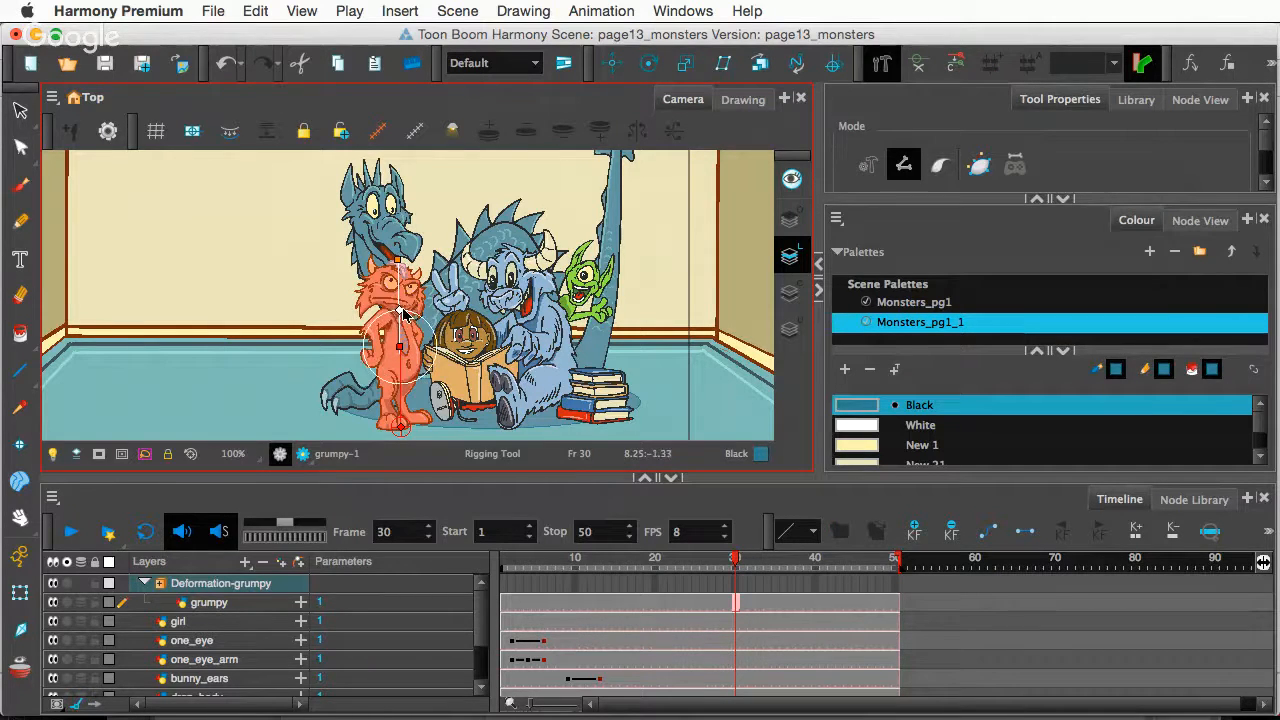
pyautogui.click(20, 593)
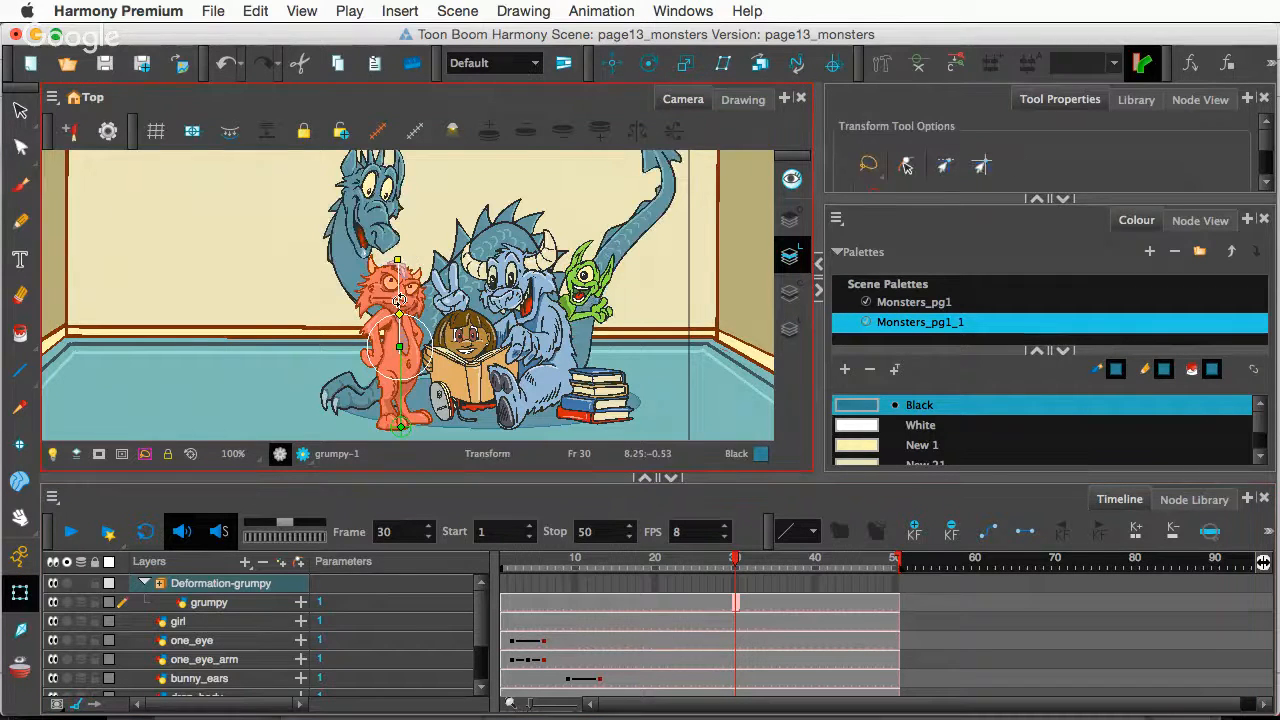
pyautogui.moveTo(397, 303); pyautogui.dragTo(402, 361)
pyautogui.press('super+z')
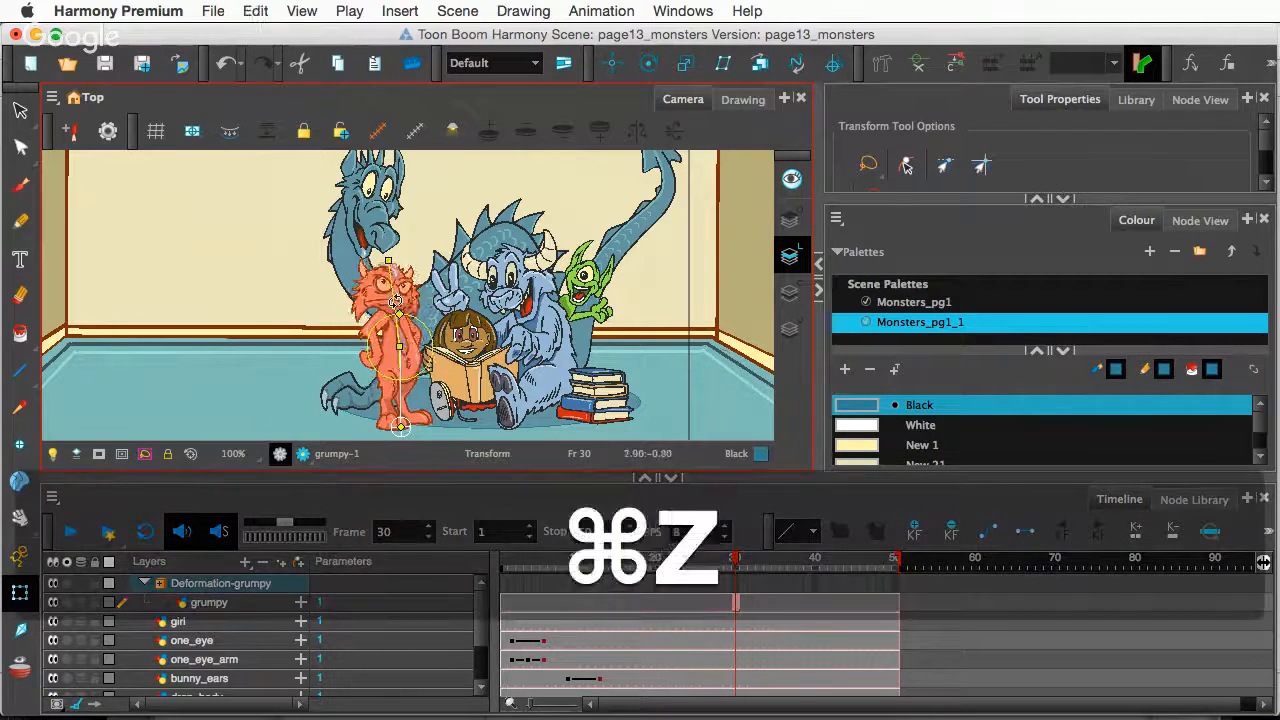
pyautogui.moveTo(391, 302); pyautogui.dragTo(405, 312)
pyautogui.press('super+z')
pyautogui.press('super+z')
pyautogui.press('super+z')
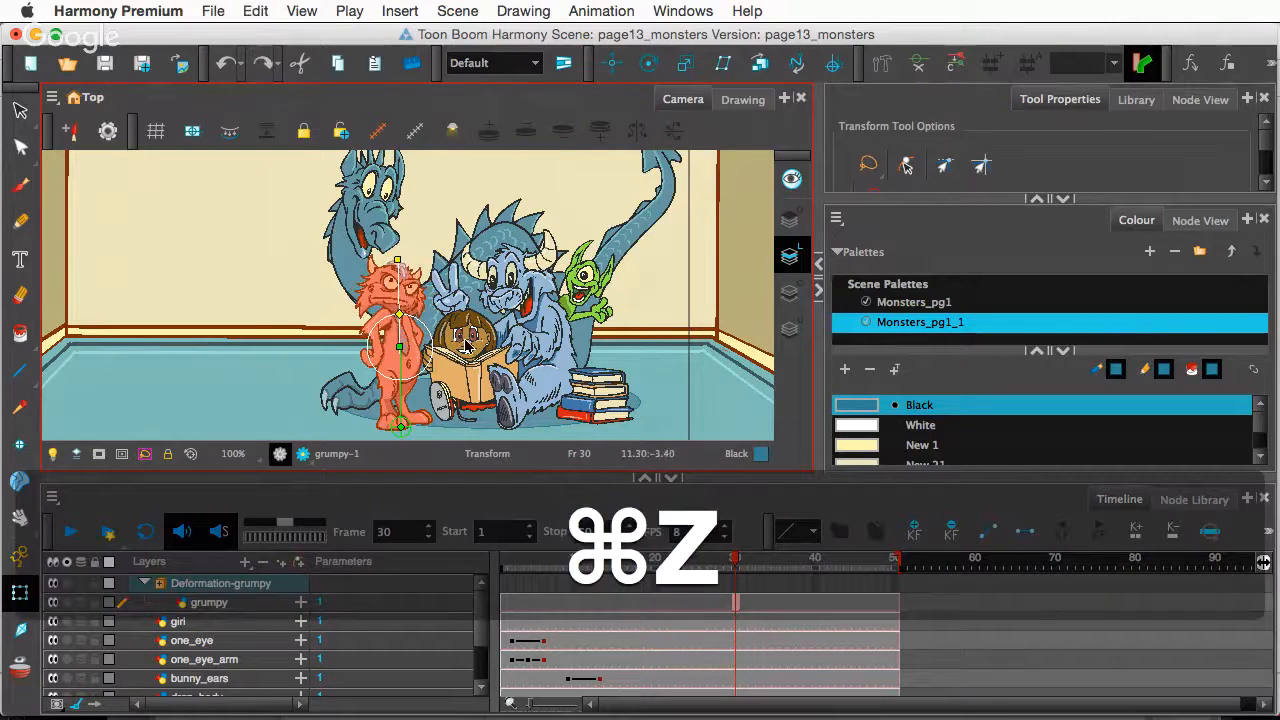
pyautogui.press('super+z')
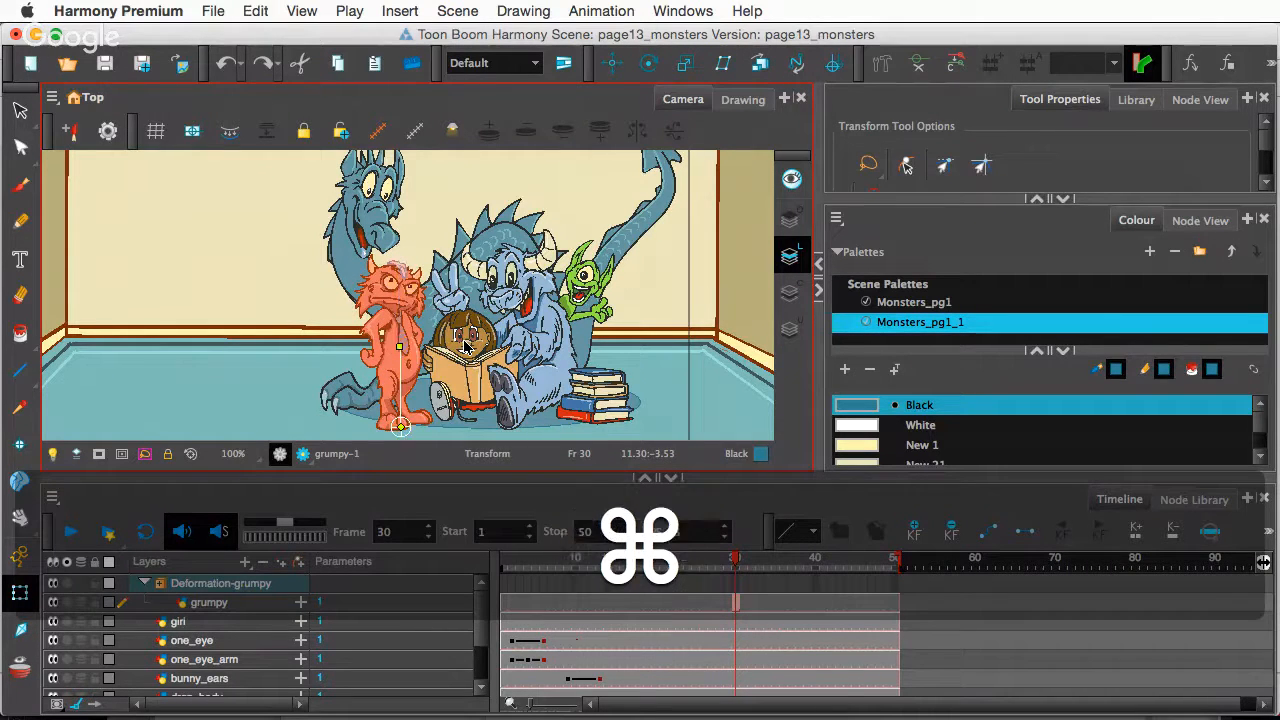
pyautogui.press('super+z')
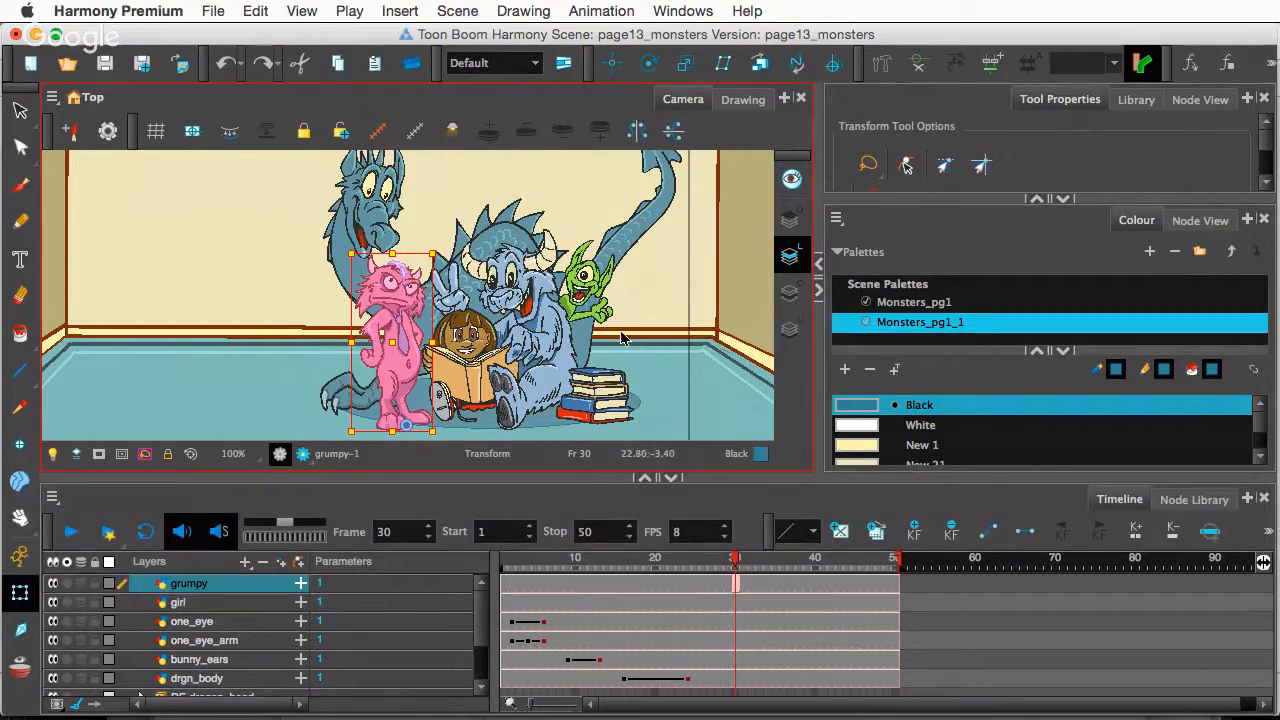
# - Rebuild grumpy's deformation chain with rig points at feet, leg, chest, neck and head
pyautogui.click(21, 111)
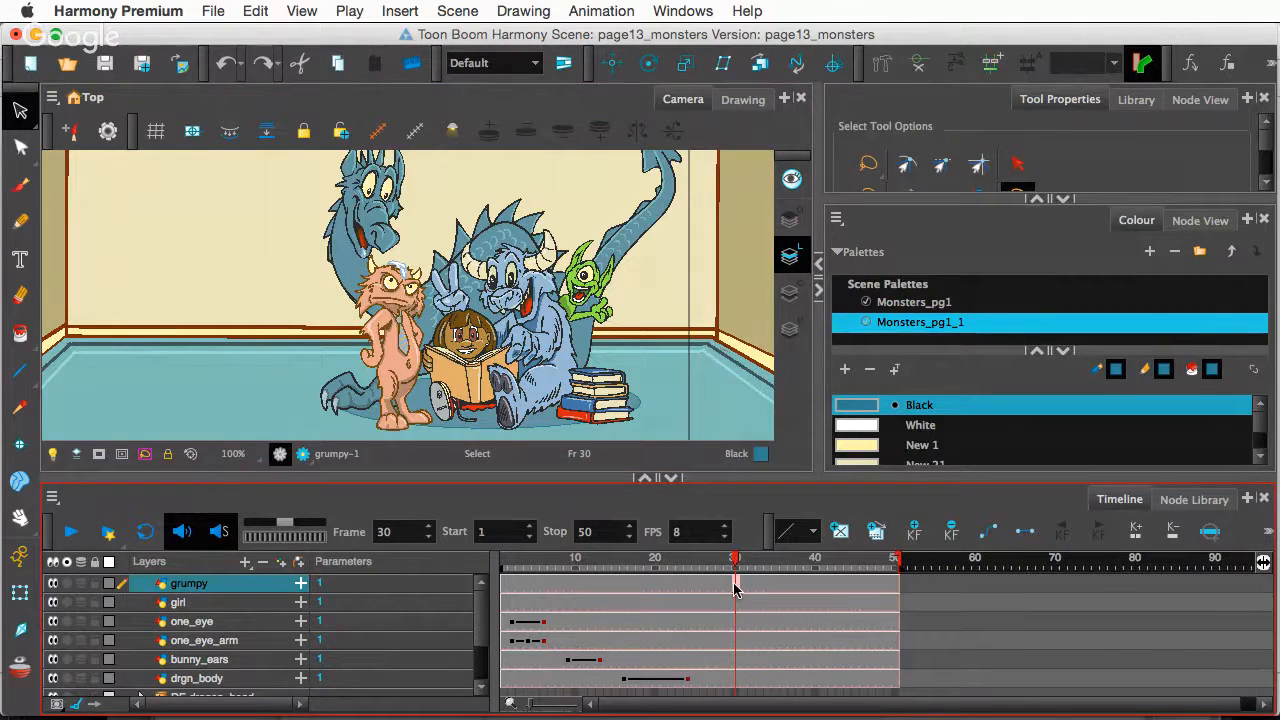
pyautogui.click(881, 63)
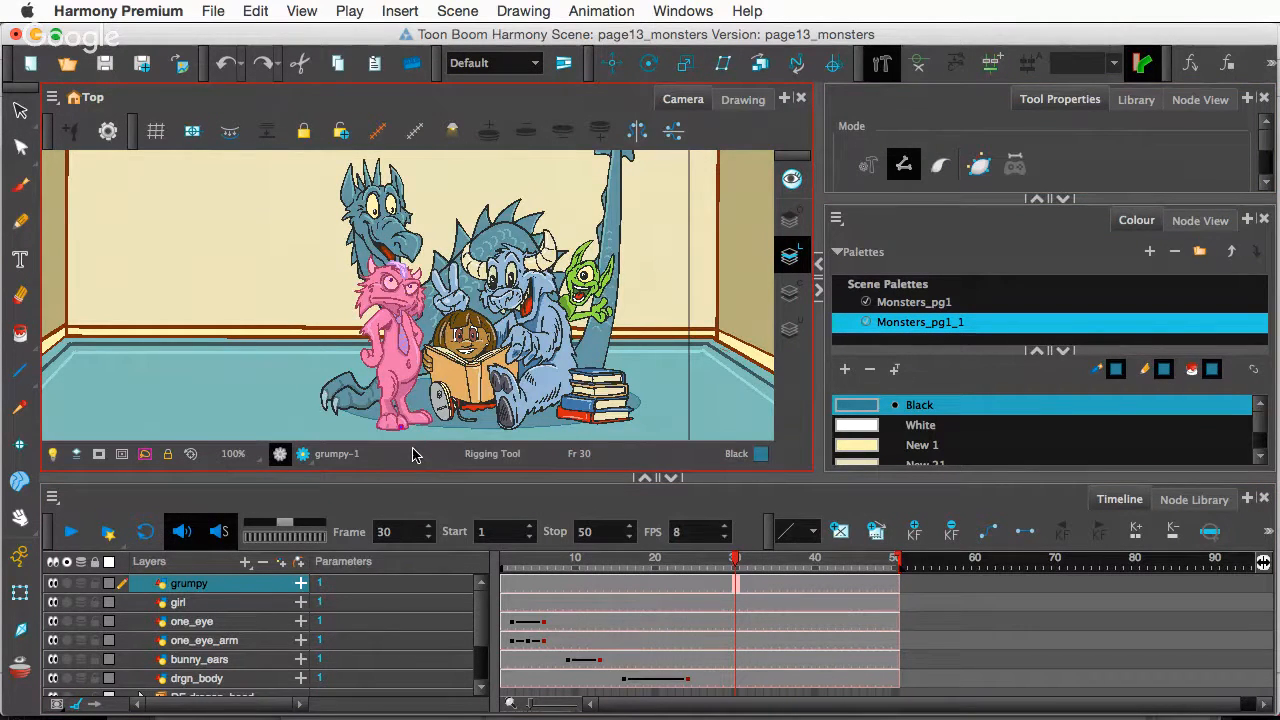
pyautogui.press('super+z')
pyautogui.scroll(2, 406, 418)
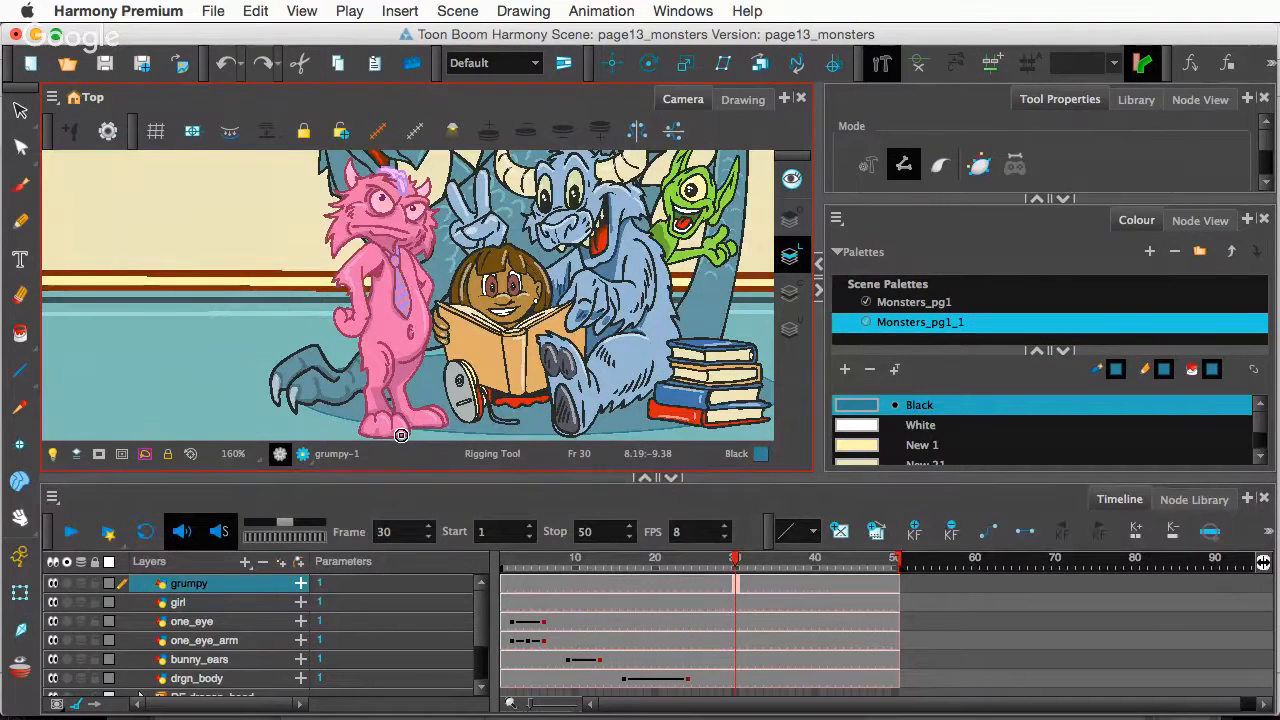
pyautogui.click(401, 436)
pyautogui.click(397, 369)
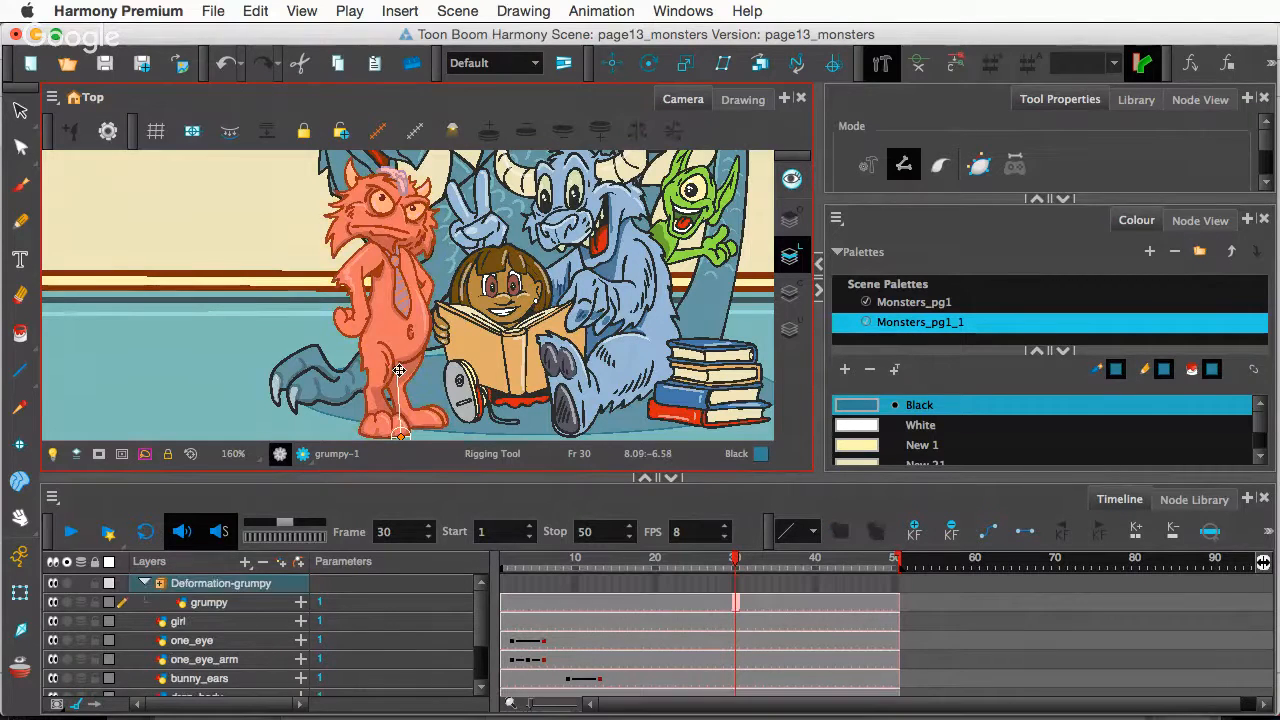
pyautogui.click(398, 289)
pyautogui.click(393, 250)
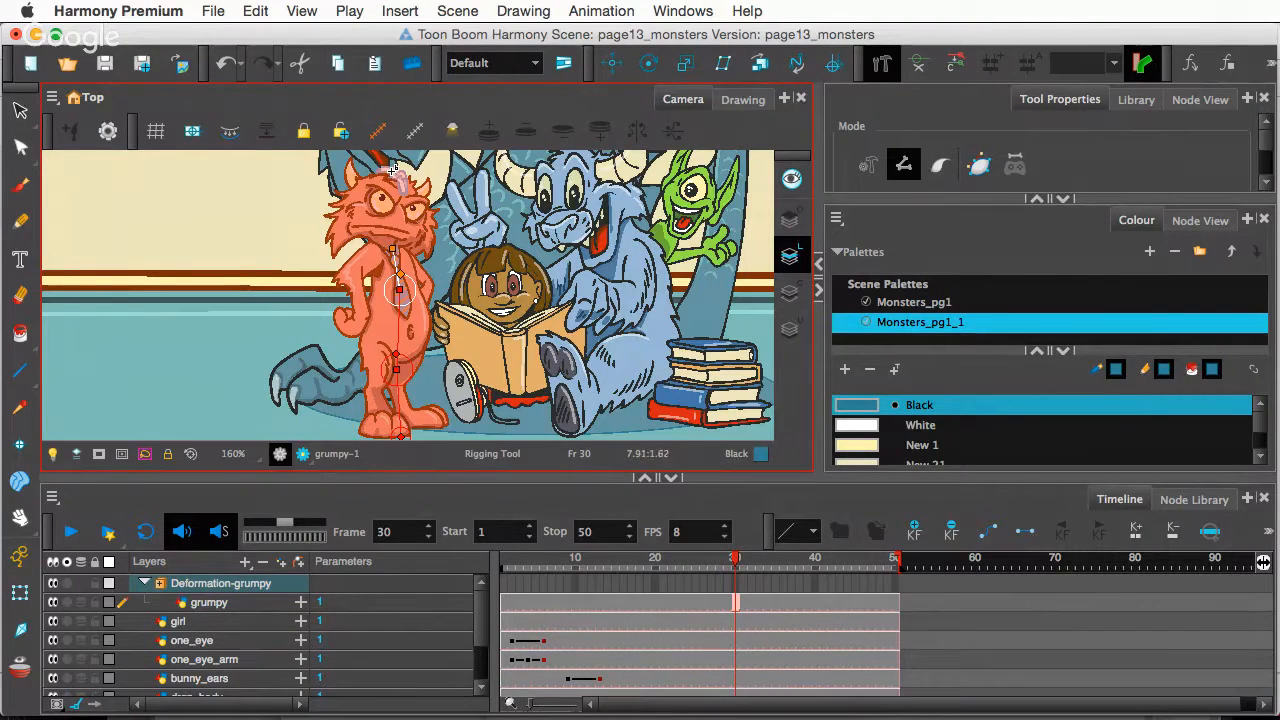
pyautogui.click(391, 166)
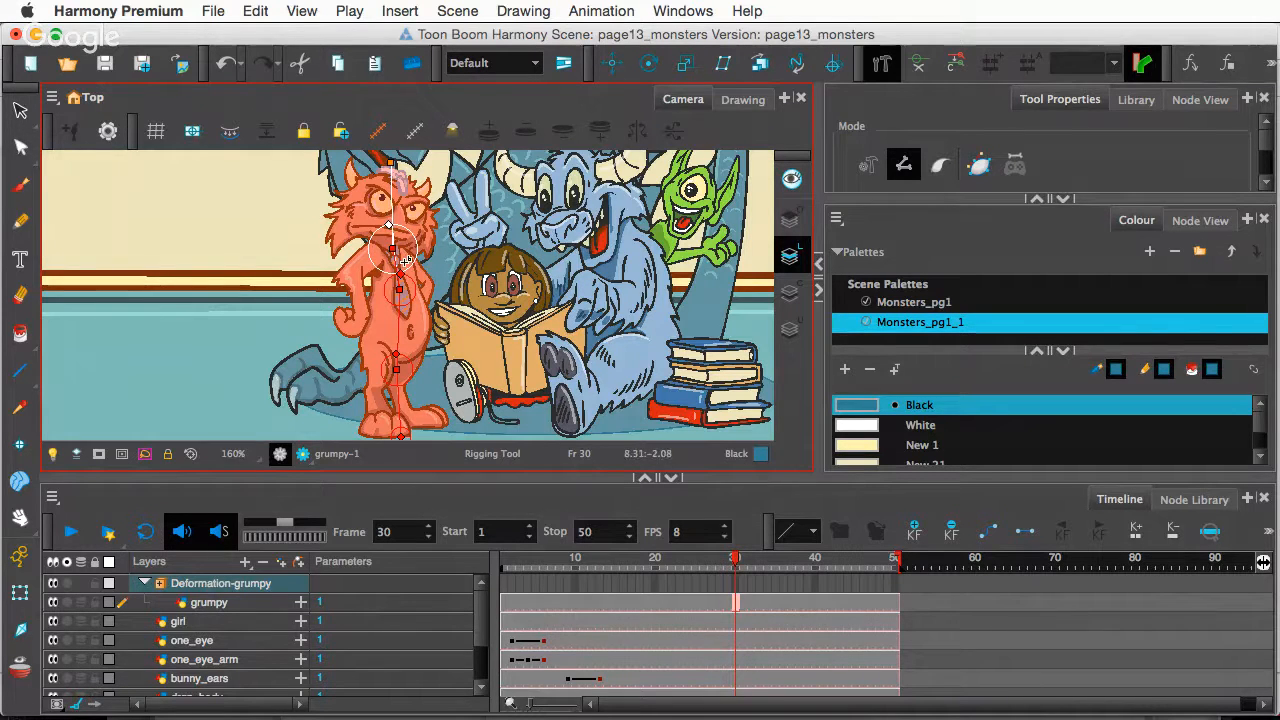
# - Adjust grumpy's leg section and pull the chest point's curve handle upward
pyautogui.press('super')
pyautogui.press('super+z')
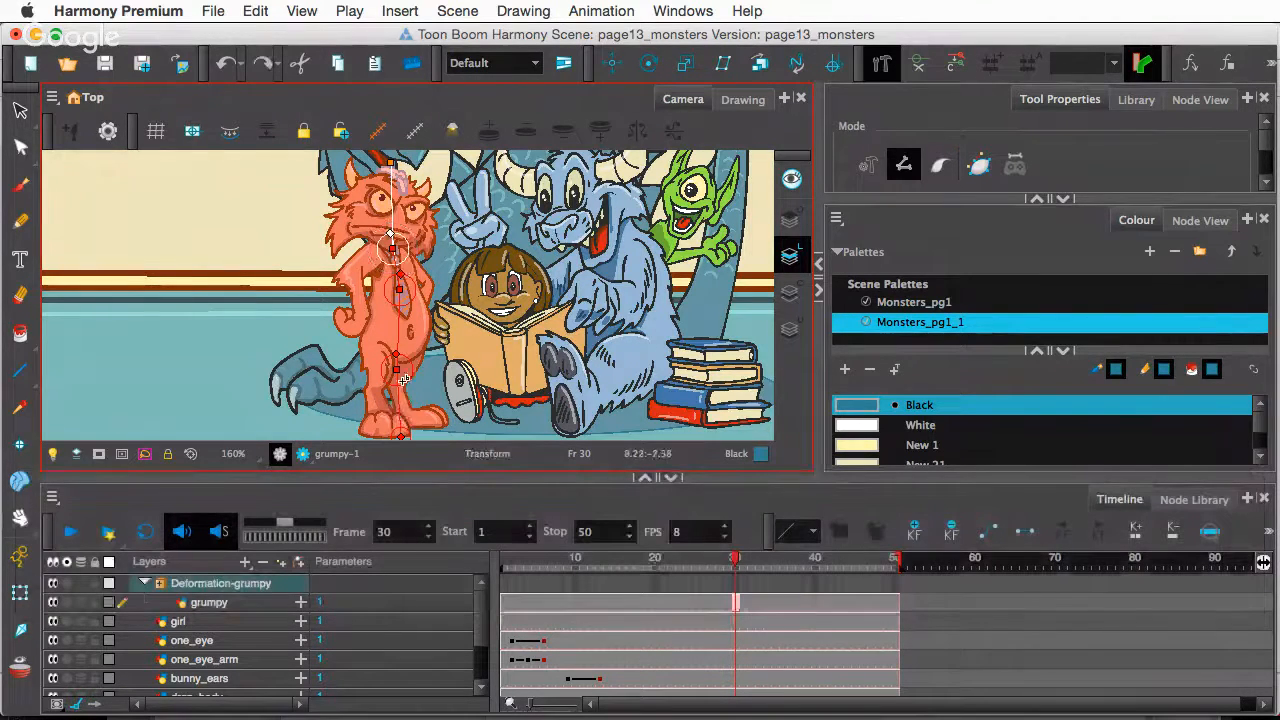
pyautogui.moveTo(396, 354); pyautogui.dragTo(401, 344)
pyautogui.click(403, 287)
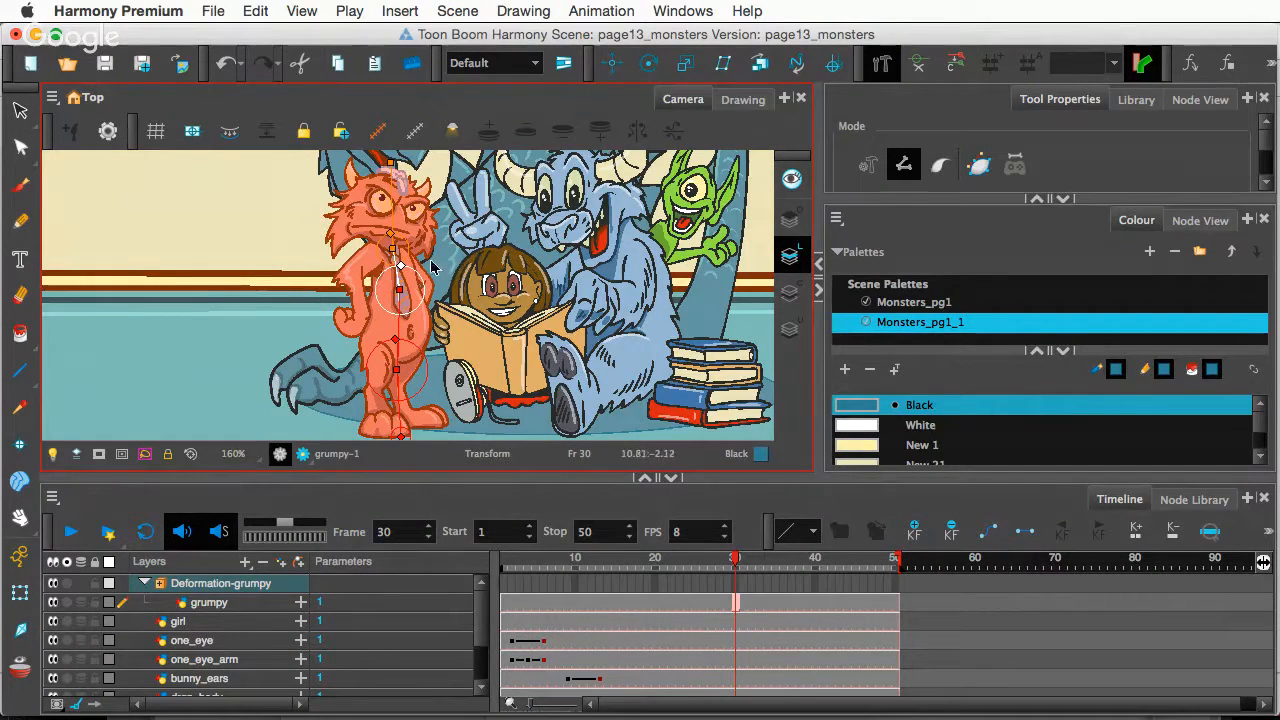
pyautogui.click(396, 234)
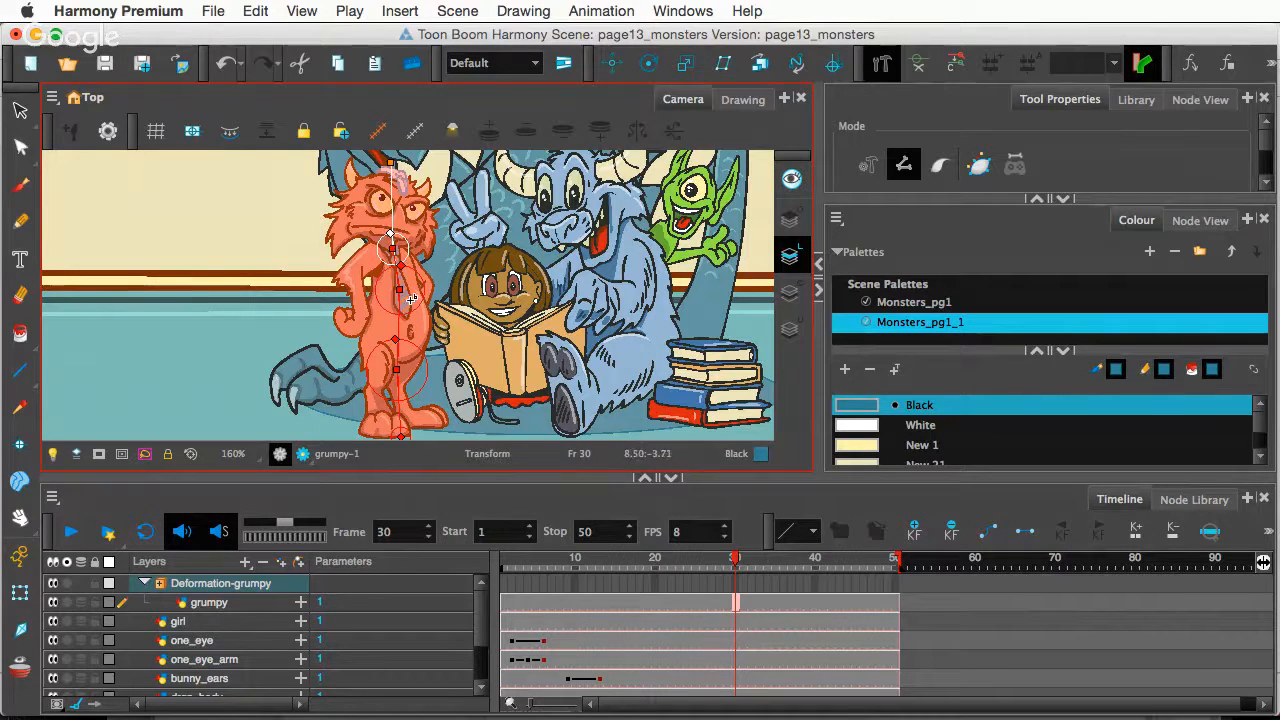
pyautogui.click(395, 318)
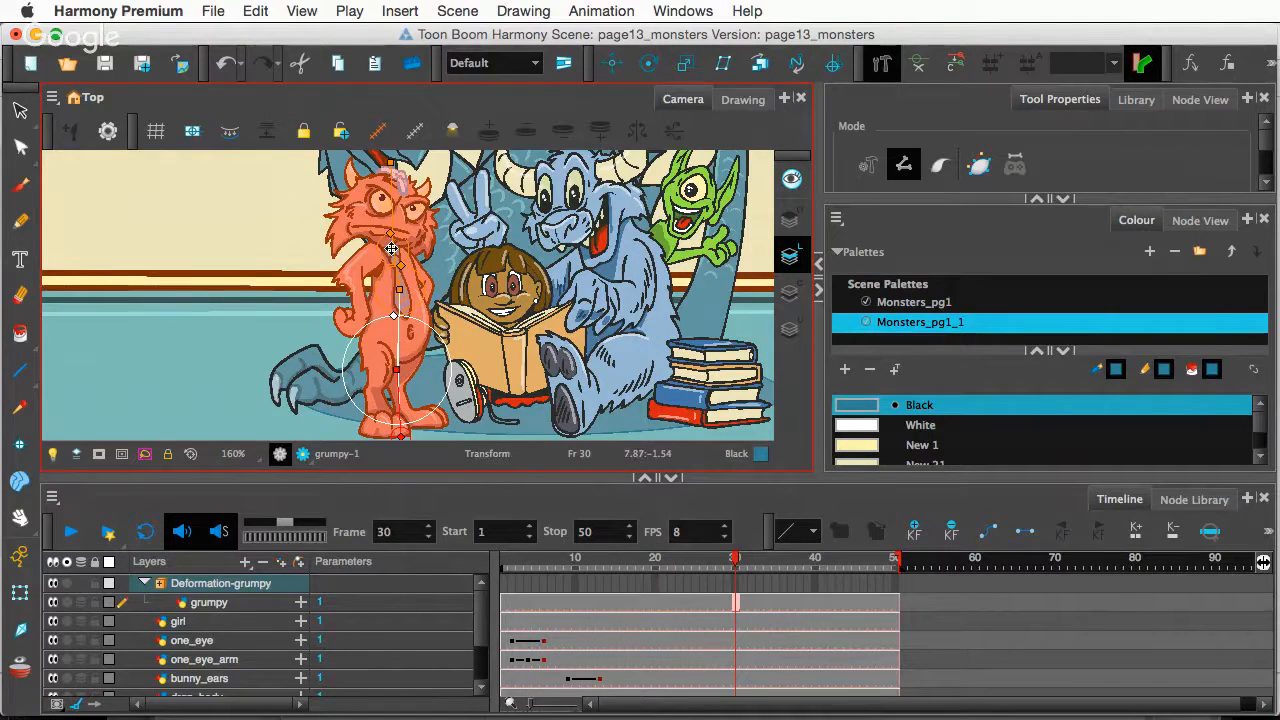
pyautogui.moveTo(391, 248); pyautogui.dragTo(390, 185)
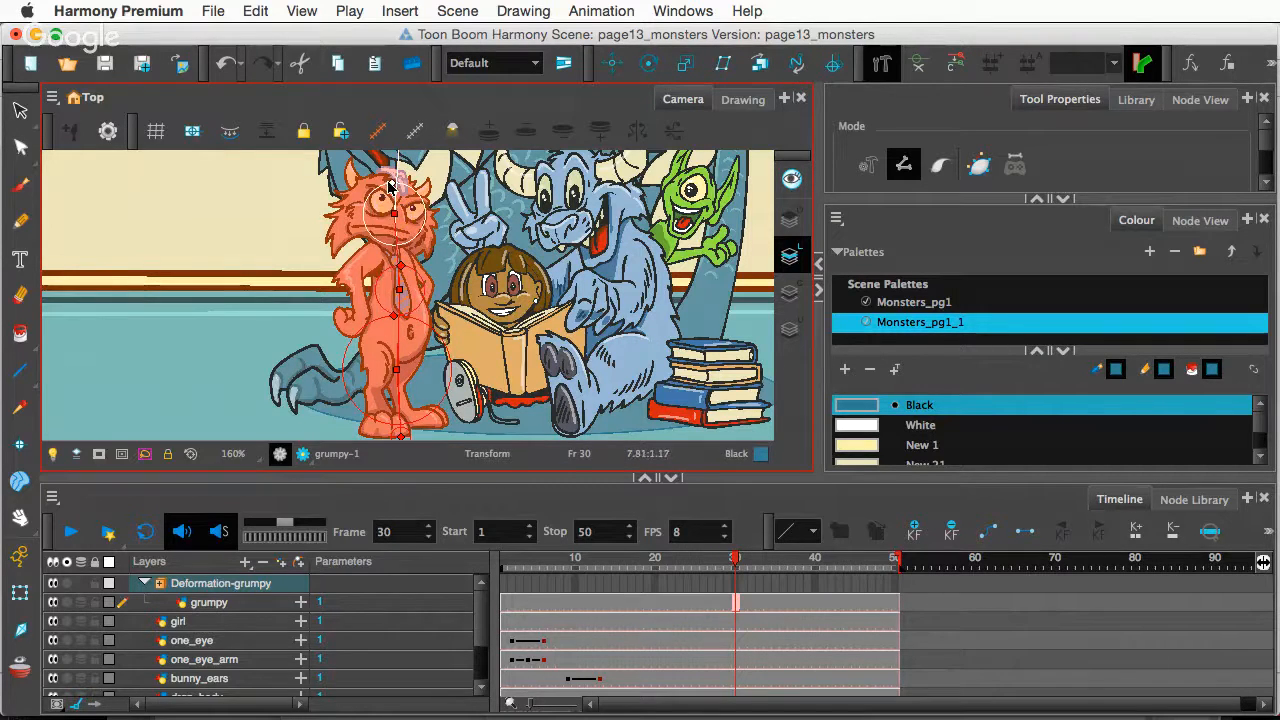
# - Widen the chest deformer point's area of influence
pyautogui.click(400, 290)
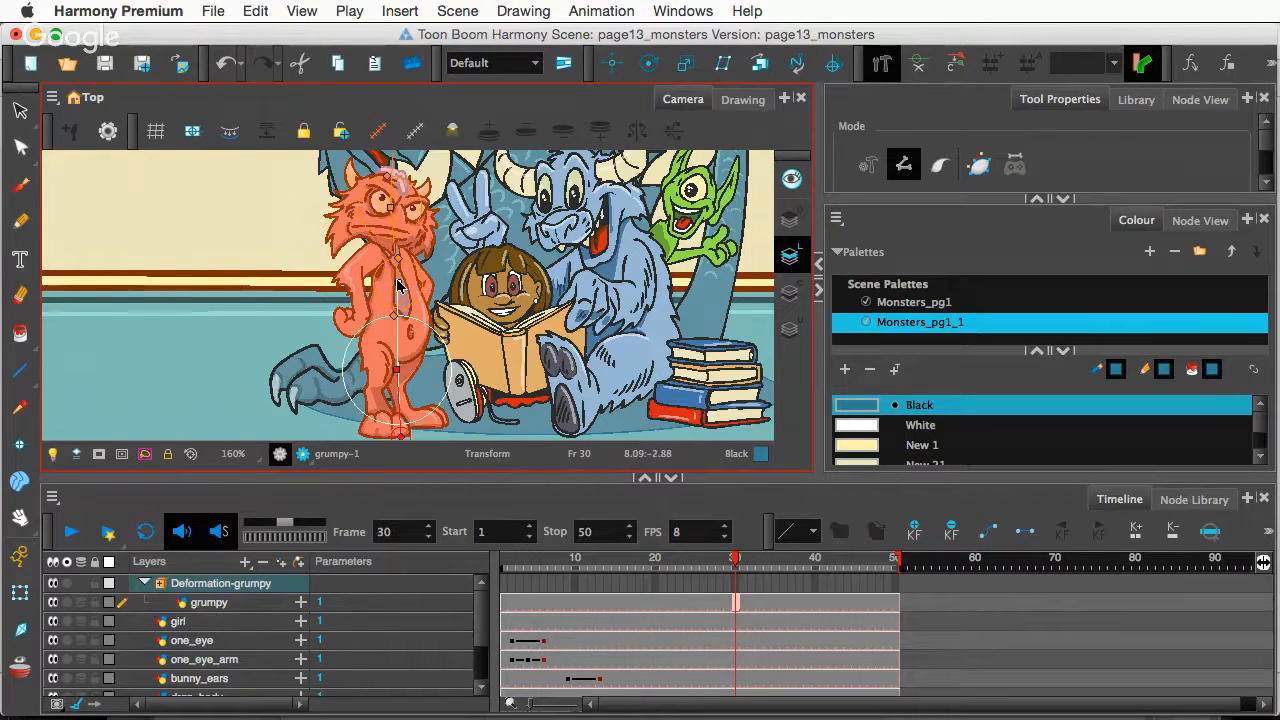
pyautogui.click(396, 259)
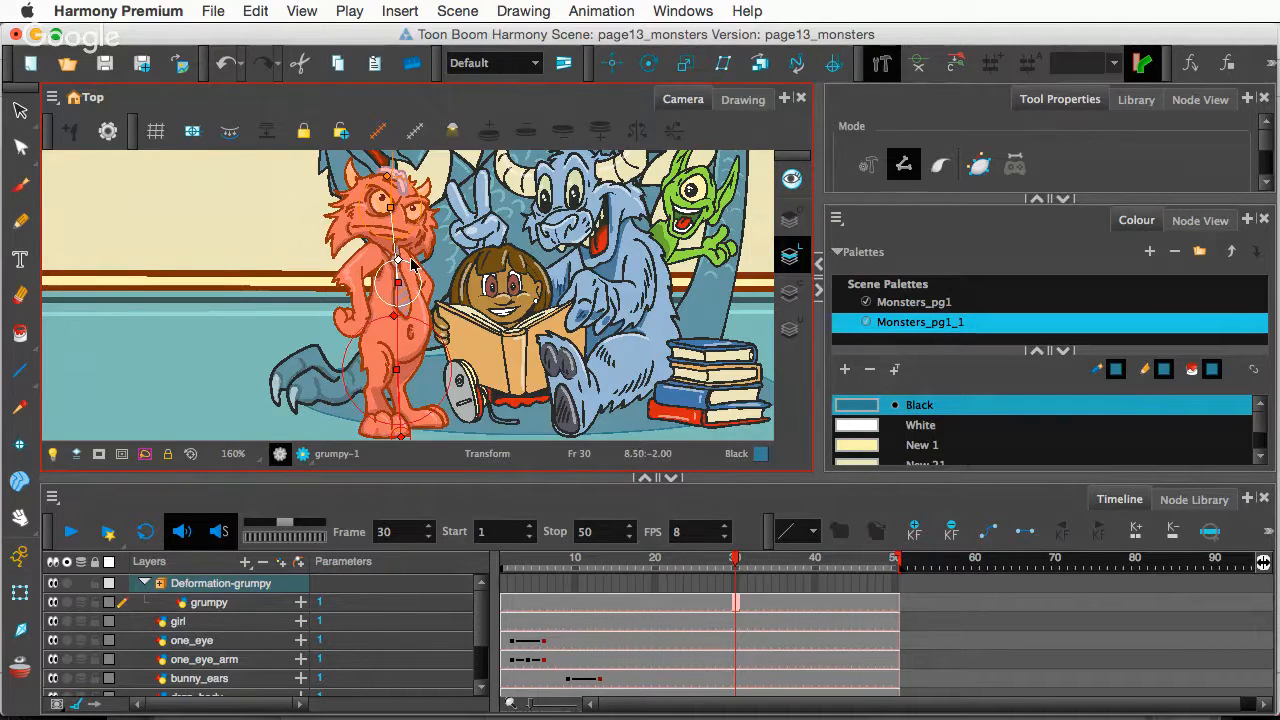
pyautogui.moveTo(550, 264); pyautogui.dragTo(706, 235)
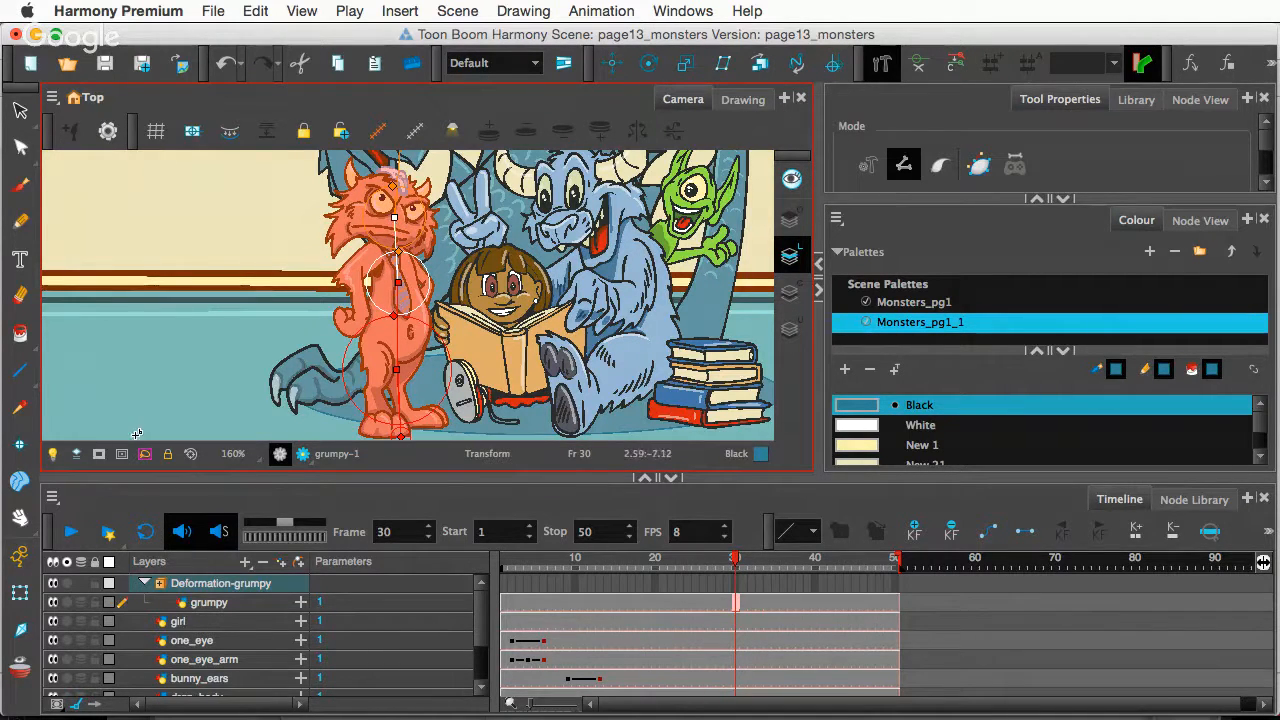
pyautogui.click(24, 597)
pyautogui.click(24, 603)
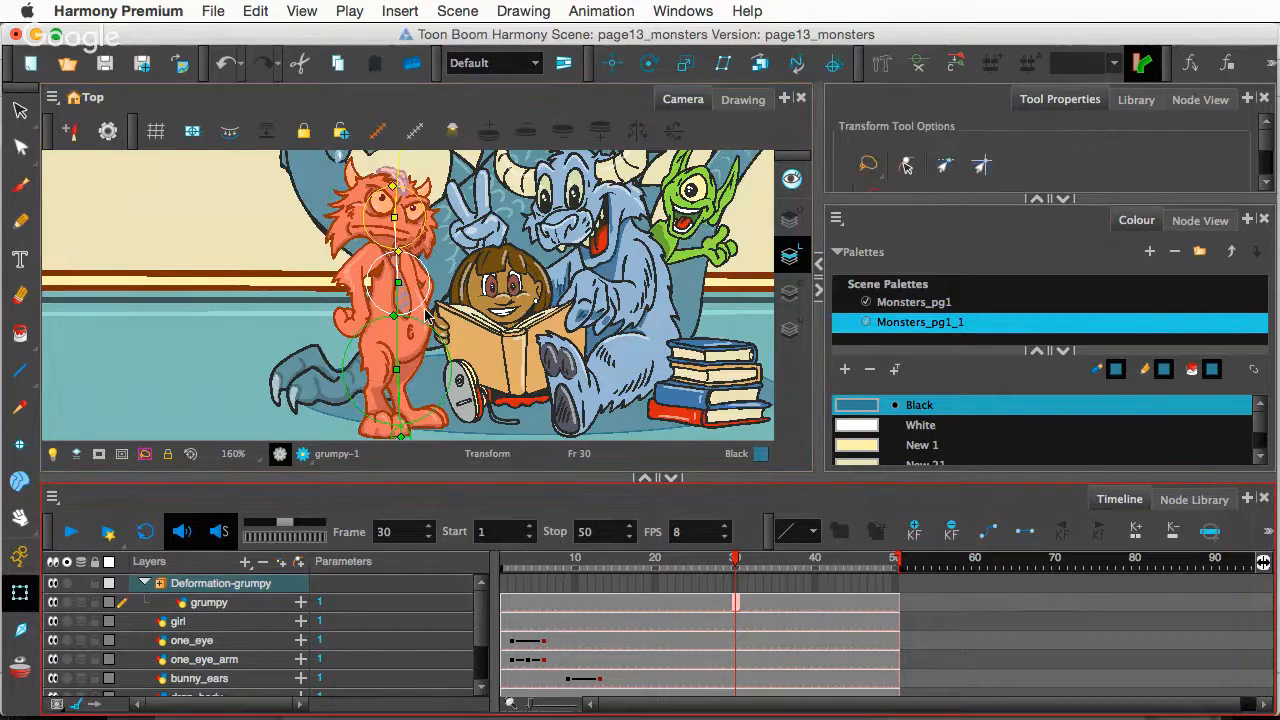
# - Test head and torso bends on grumpy's deformers, then undo back to his rest pose
pyautogui.press('1')
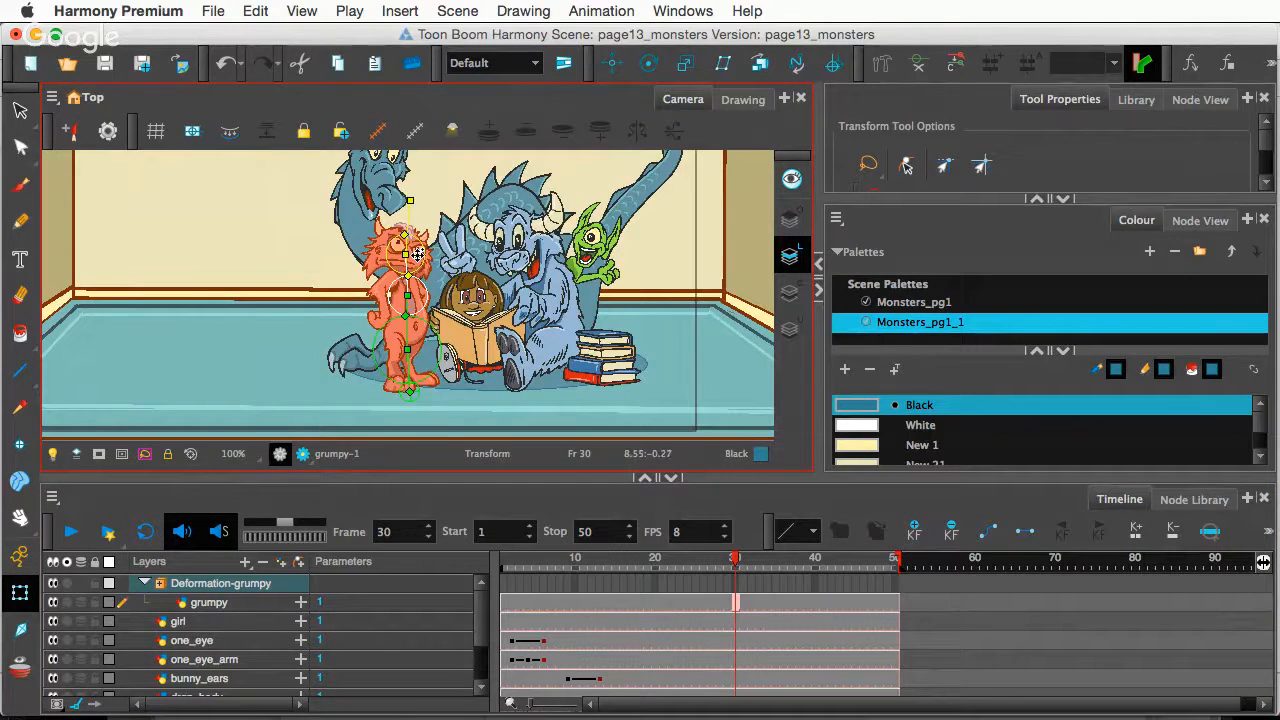
pyautogui.press('2')
pyautogui.press('2')
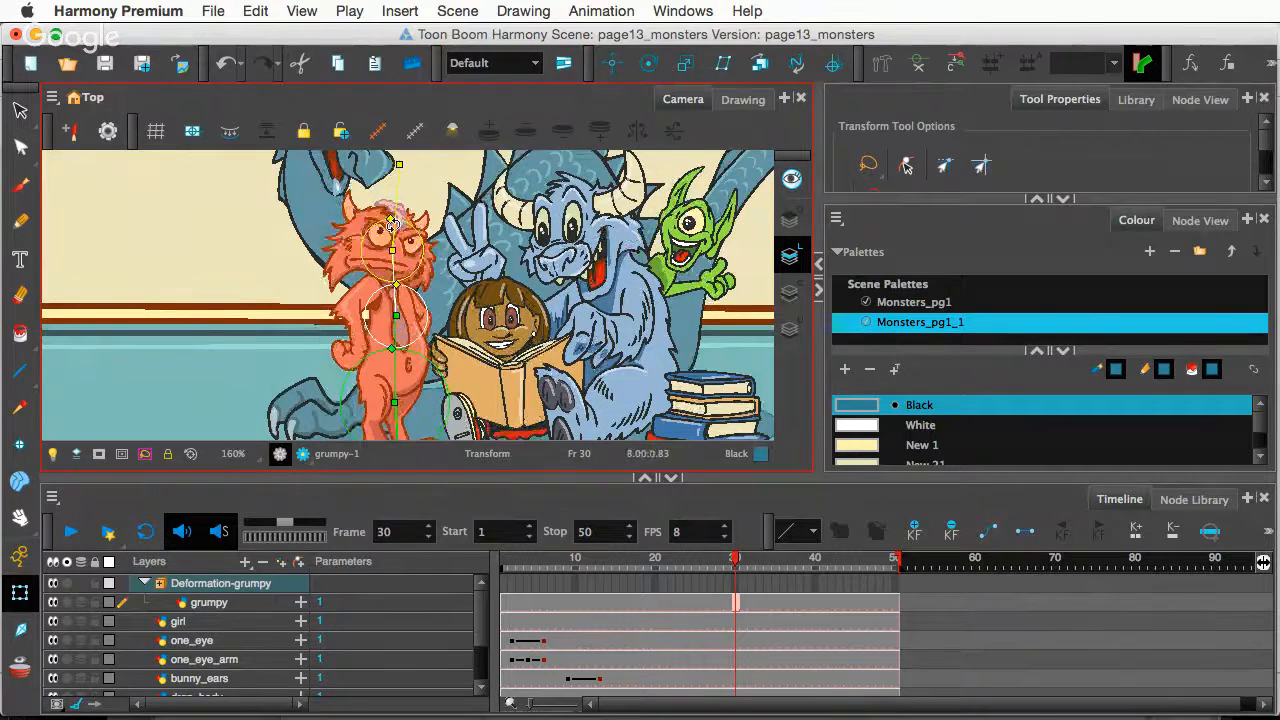
pyautogui.moveTo(390, 222); pyautogui.dragTo(391, 246)
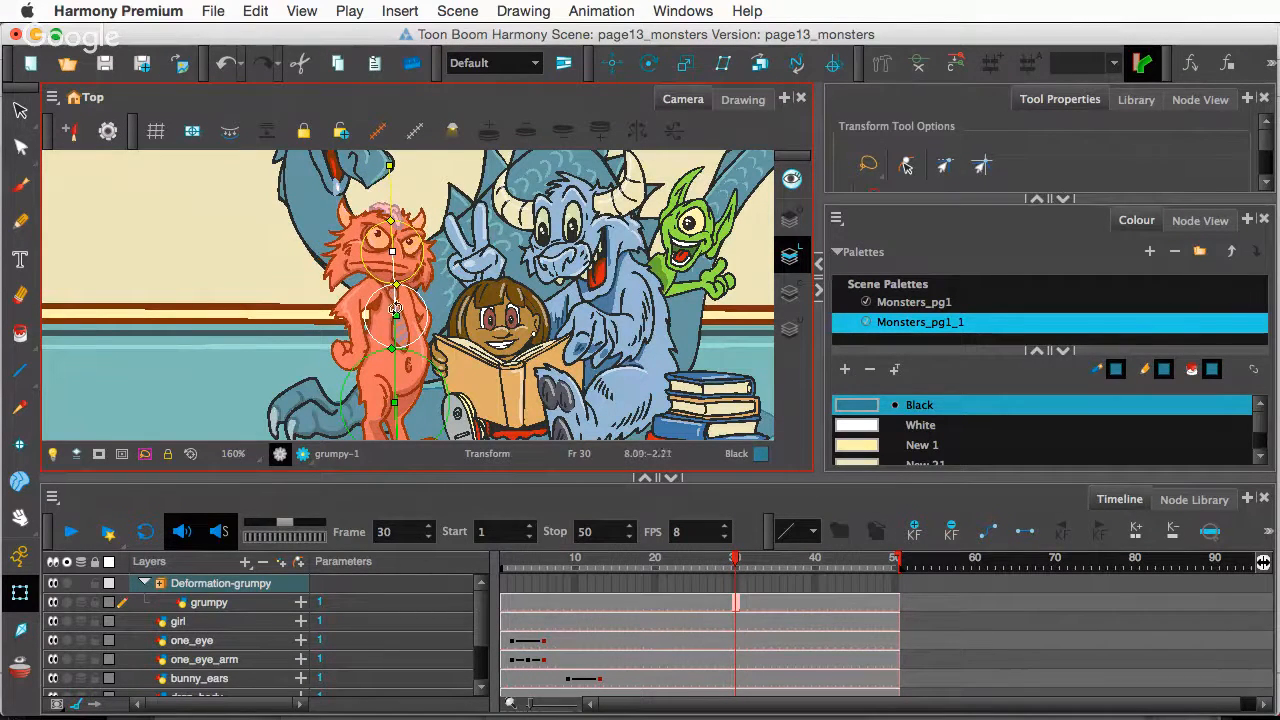
pyautogui.moveTo(393, 303); pyautogui.dragTo(398, 304)
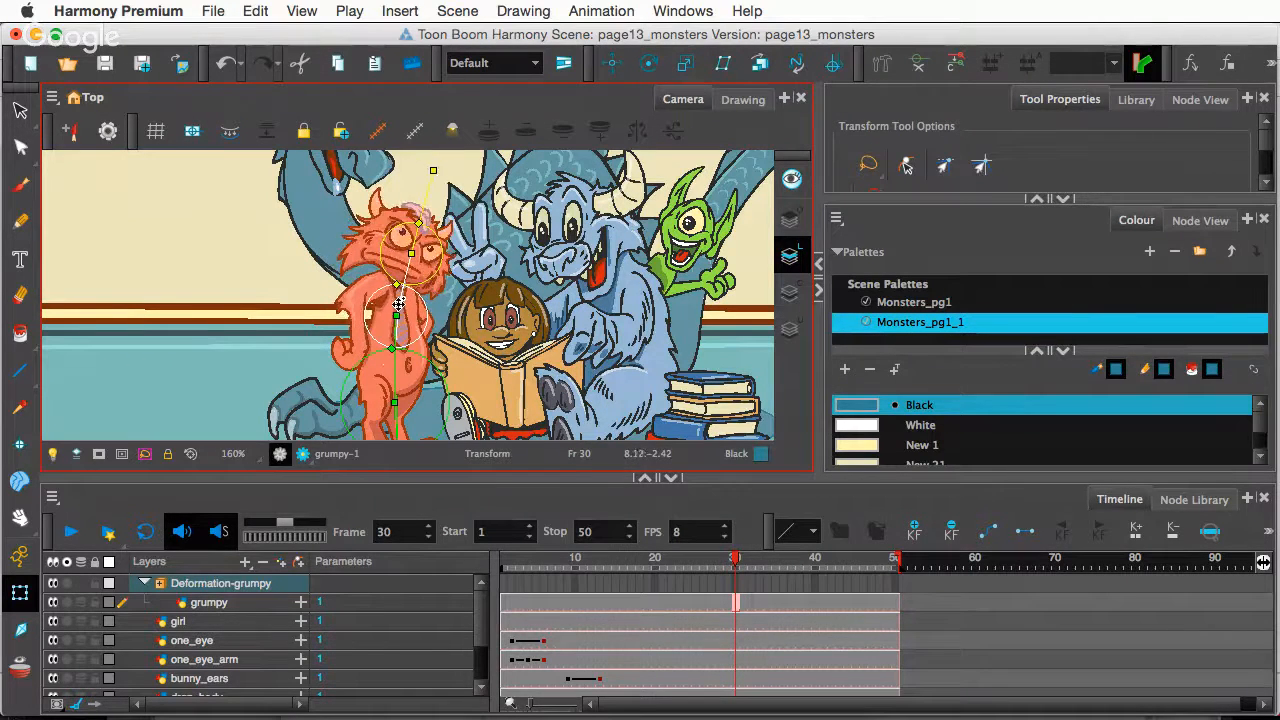
pyautogui.moveTo(392, 364); pyautogui.dragTo(393, 366)
pyautogui.press('super+z')
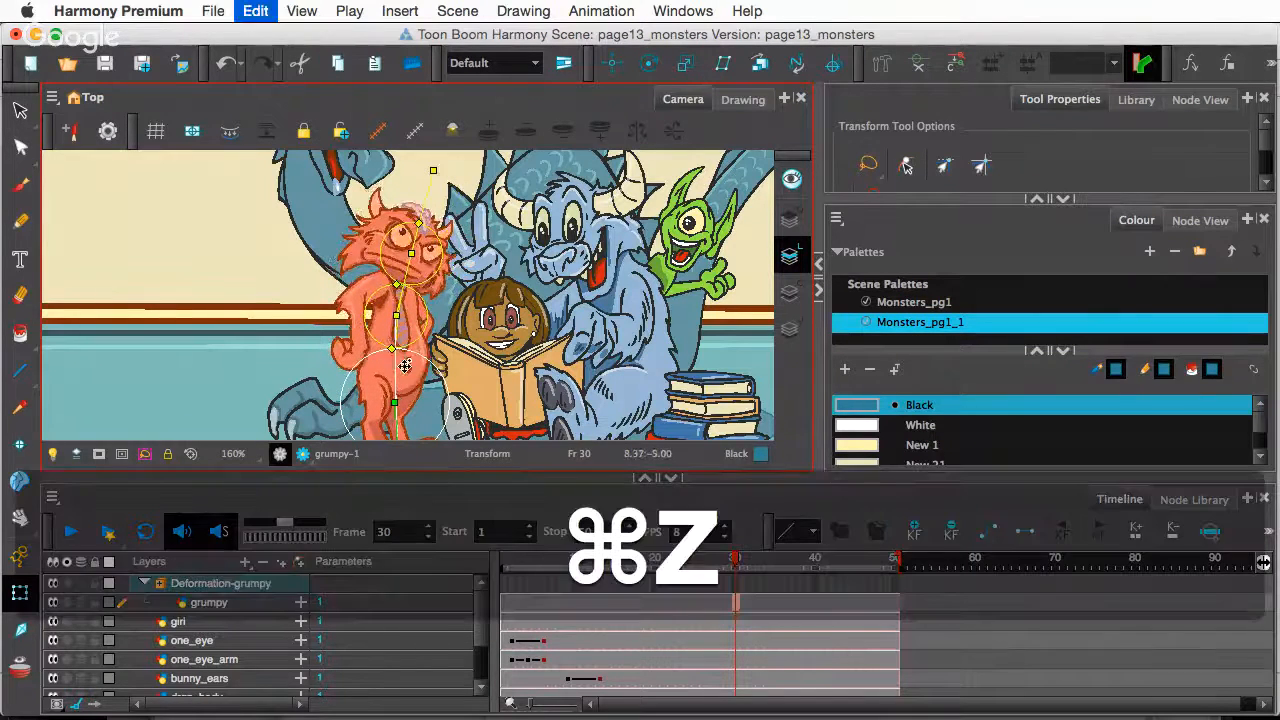
# - With the Rigging tool, lower grumpy's upper leg joint slightly
pyautogui.scroll(-1, 393, 366)
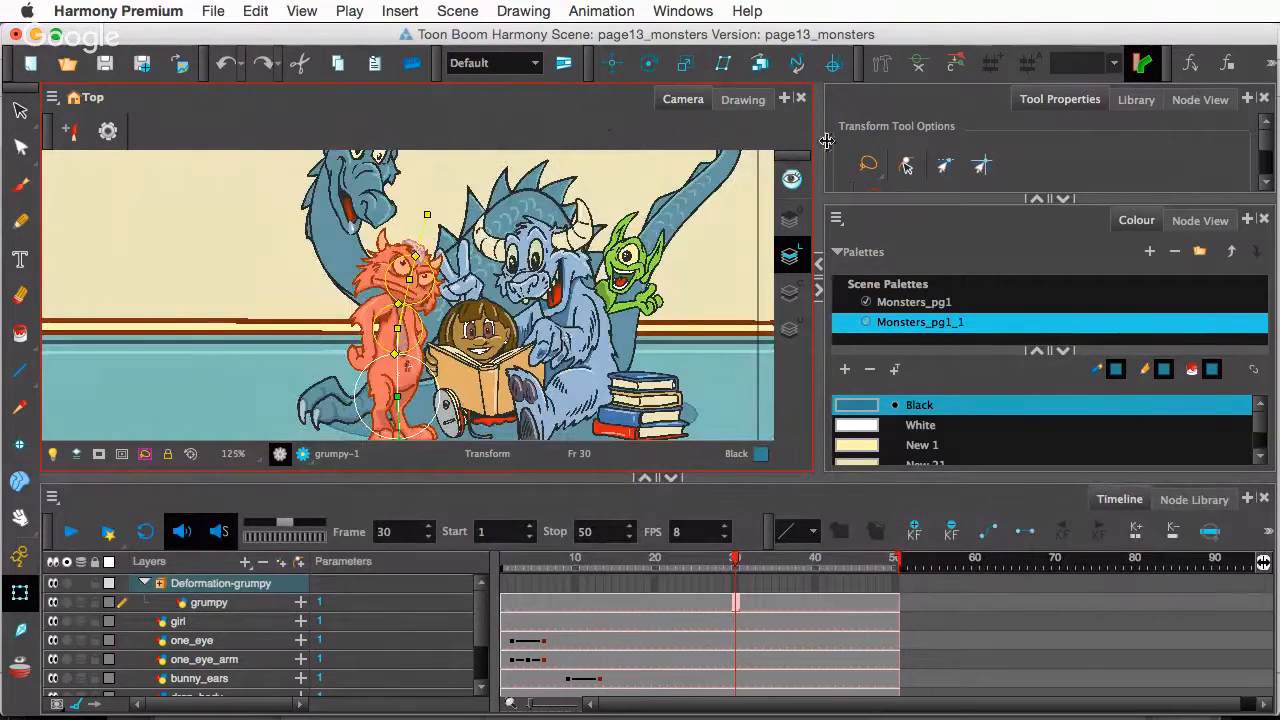
pyautogui.click(880, 65)
pyautogui.moveTo(423, 410); pyautogui.dragTo(397, 369)
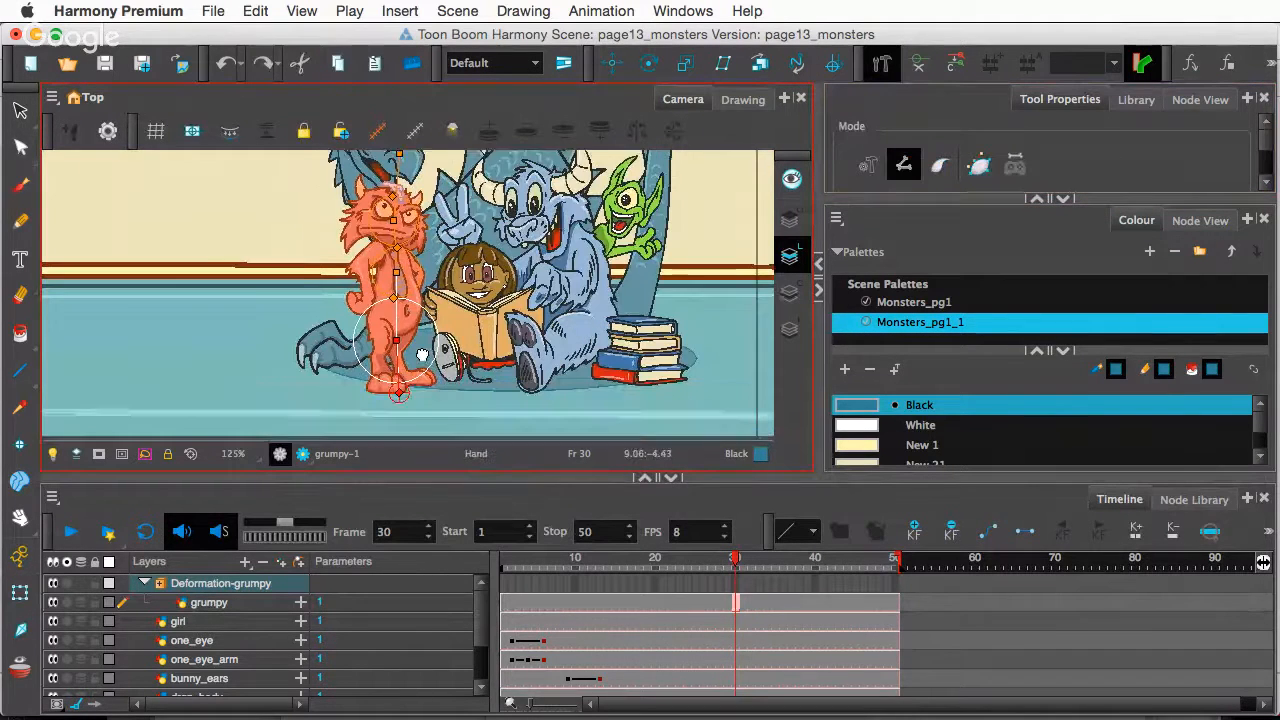
pyautogui.moveTo(395, 314); pyautogui.dragTo(395, 326)
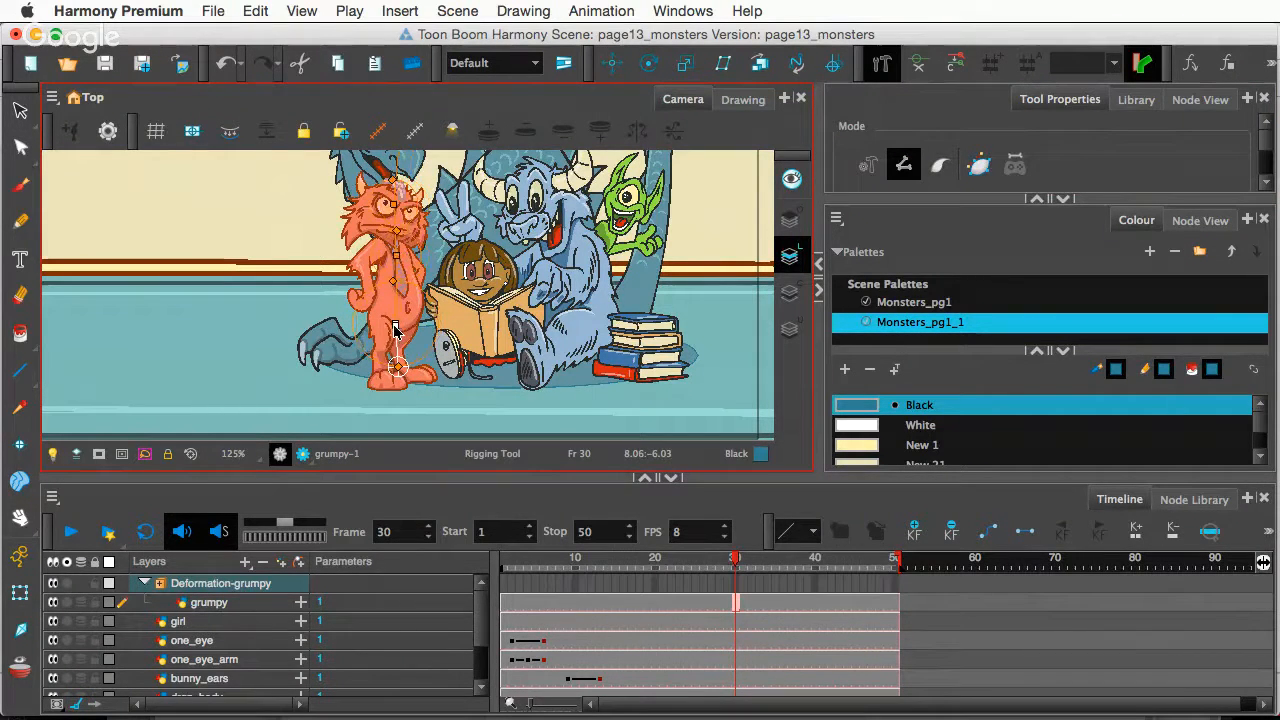
# - Select grumpy's leg joint and try upper-body and head tilts, undoing the head tilt
pyautogui.click(397, 257)
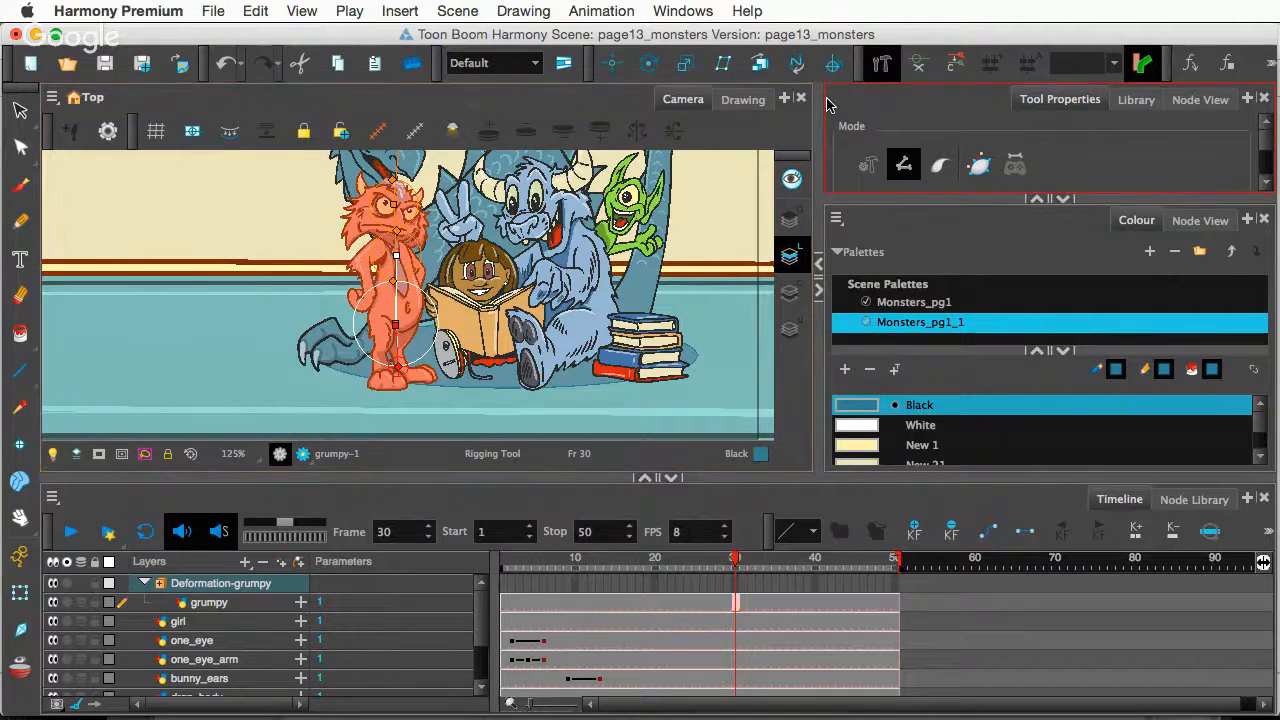
pyautogui.hotkey('shift', 't')
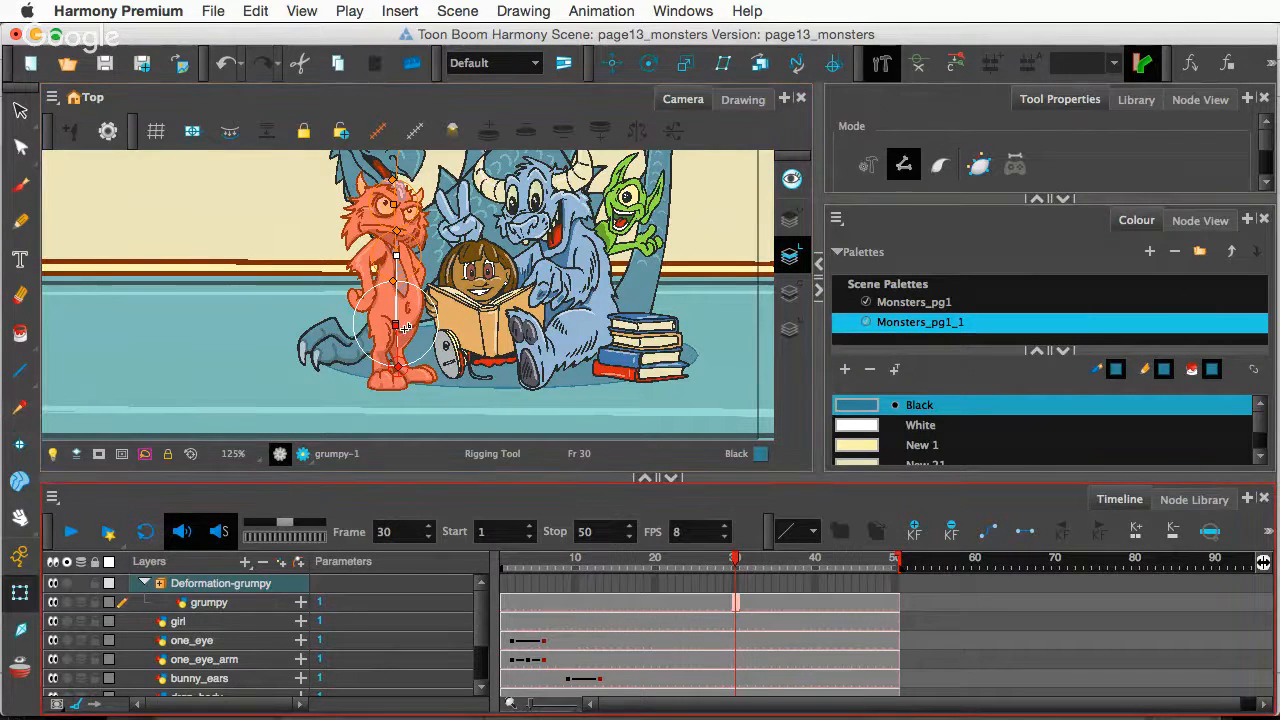
pyautogui.moveTo(392, 305); pyautogui.dragTo(399, 306)
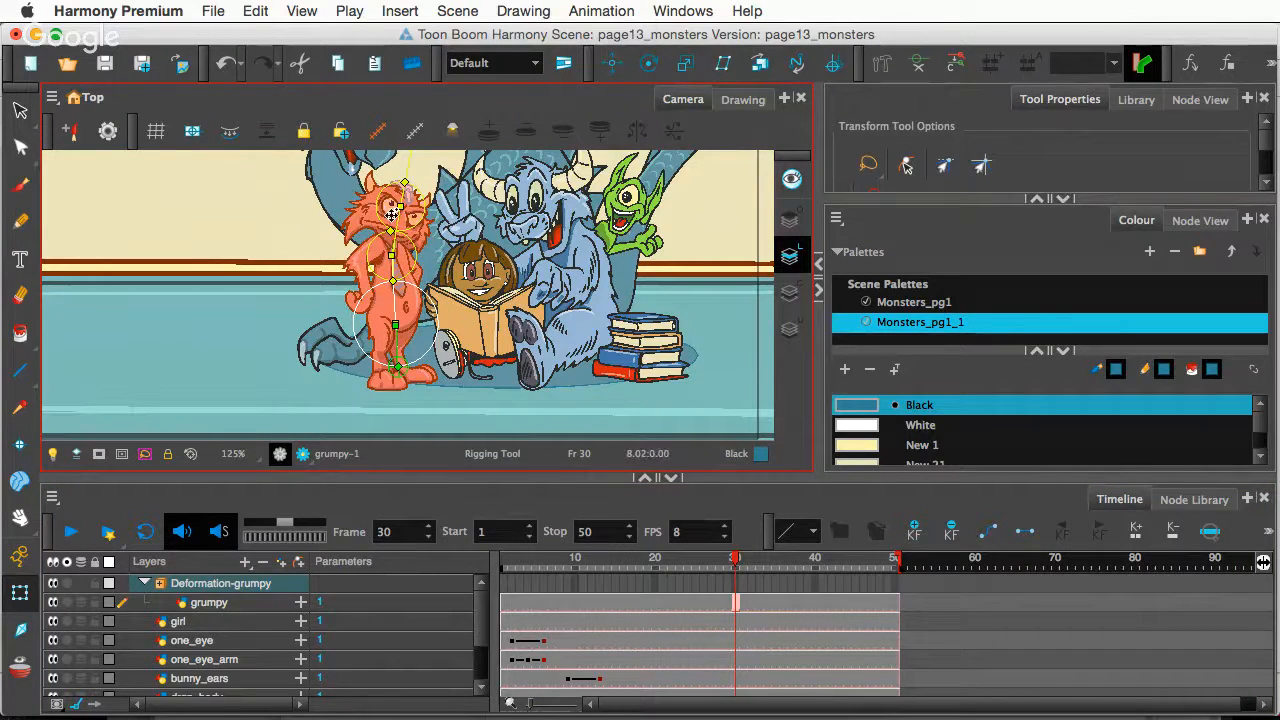
pyautogui.moveTo(404, 198); pyautogui.dragTo(403, 194)
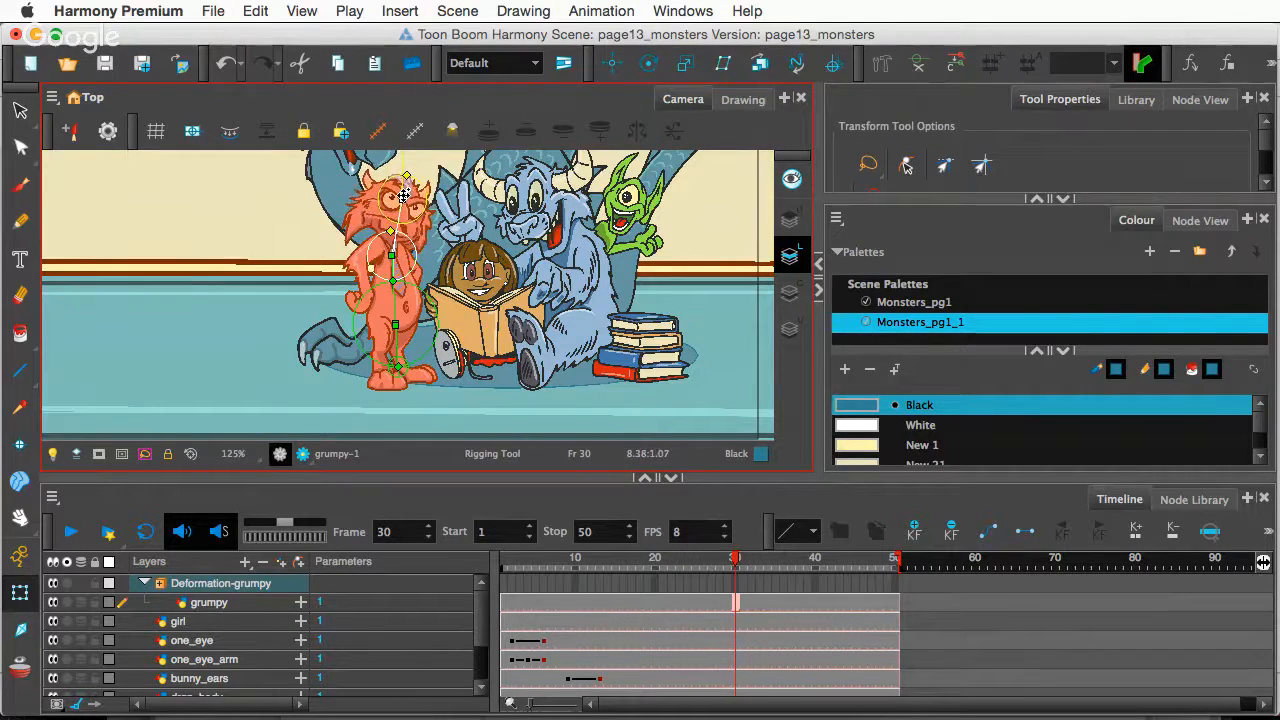
pyautogui.press('super+z')
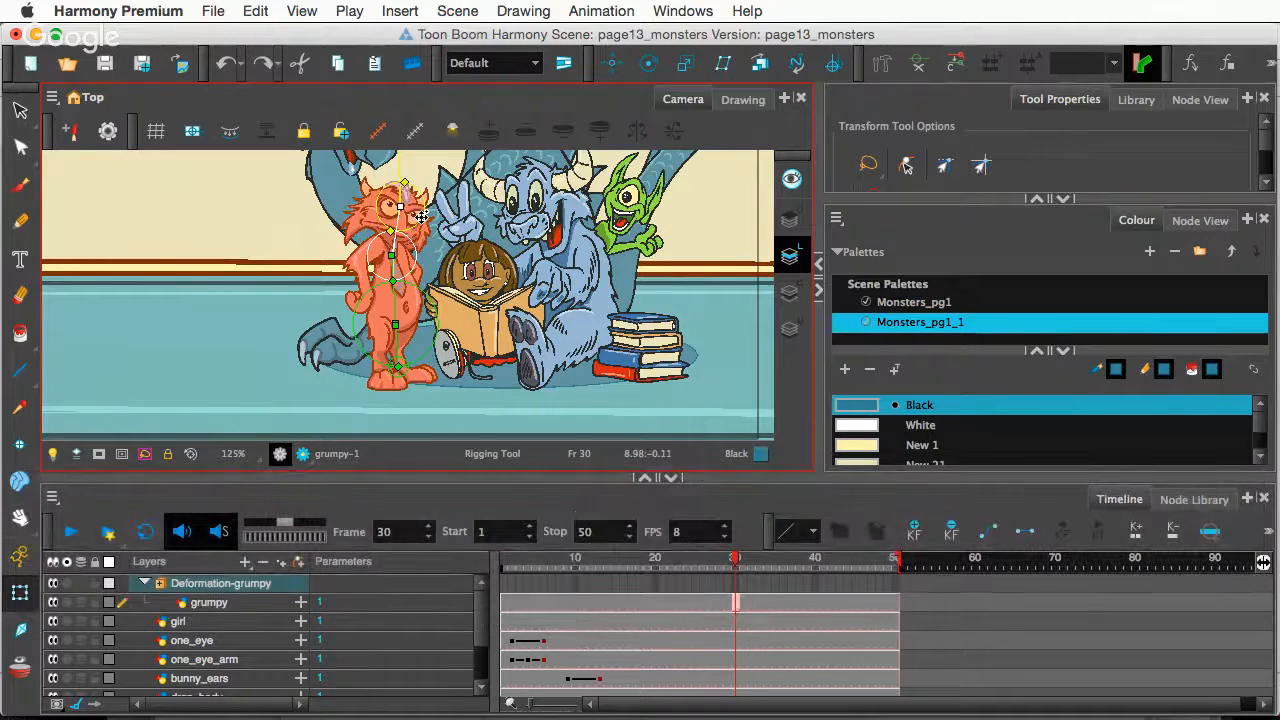
# - Zoom in and turn grumpy's head slightly to the left at frame 30
pyautogui.scroll(2, 421, 218)
pyautogui.scroll(1, 400, 240)
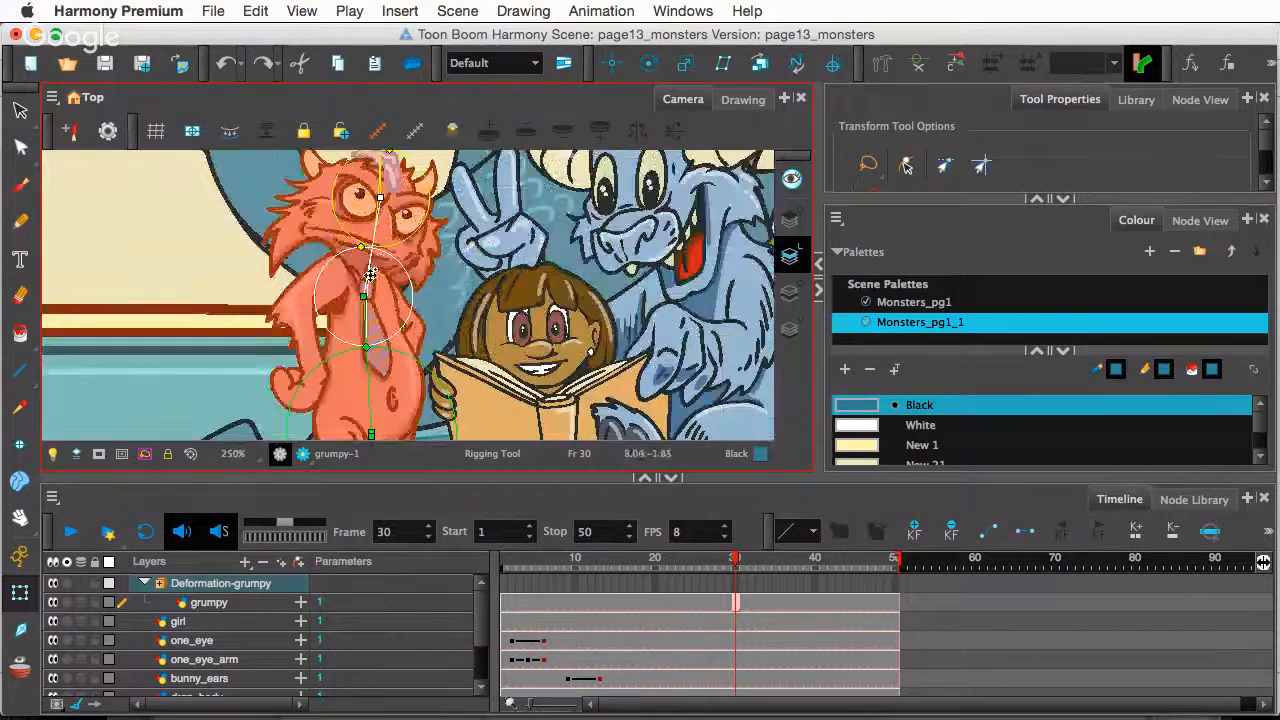
pyautogui.moveTo(372, 262); pyautogui.dragTo(363, 258)
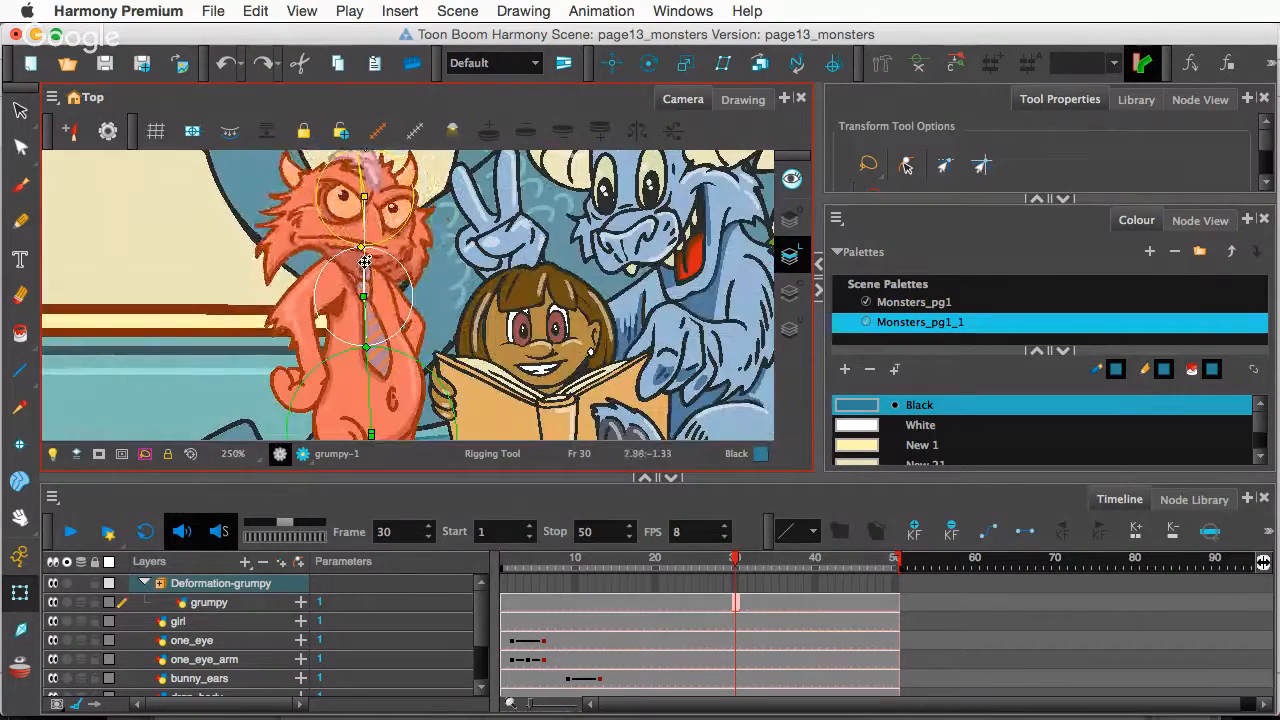
pyautogui.scroll(-3, 369, 344)
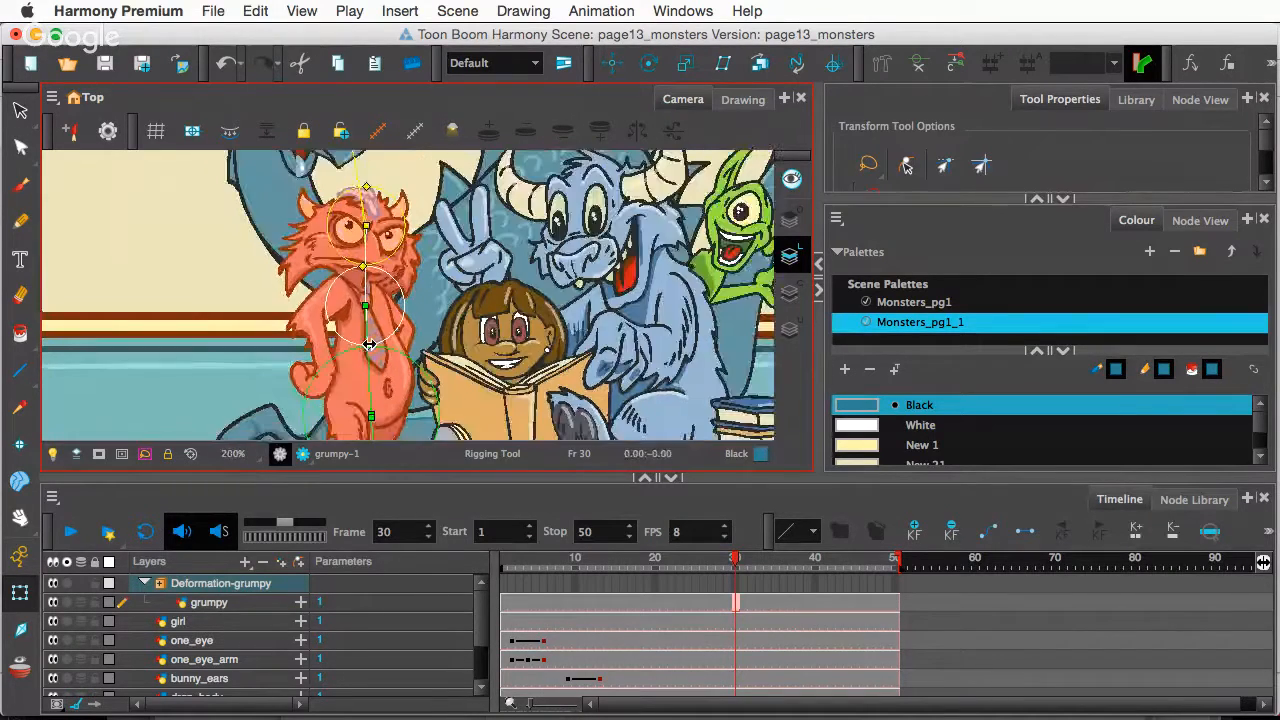
pyautogui.moveTo(406, 370); pyautogui.dragTo(375, 304)
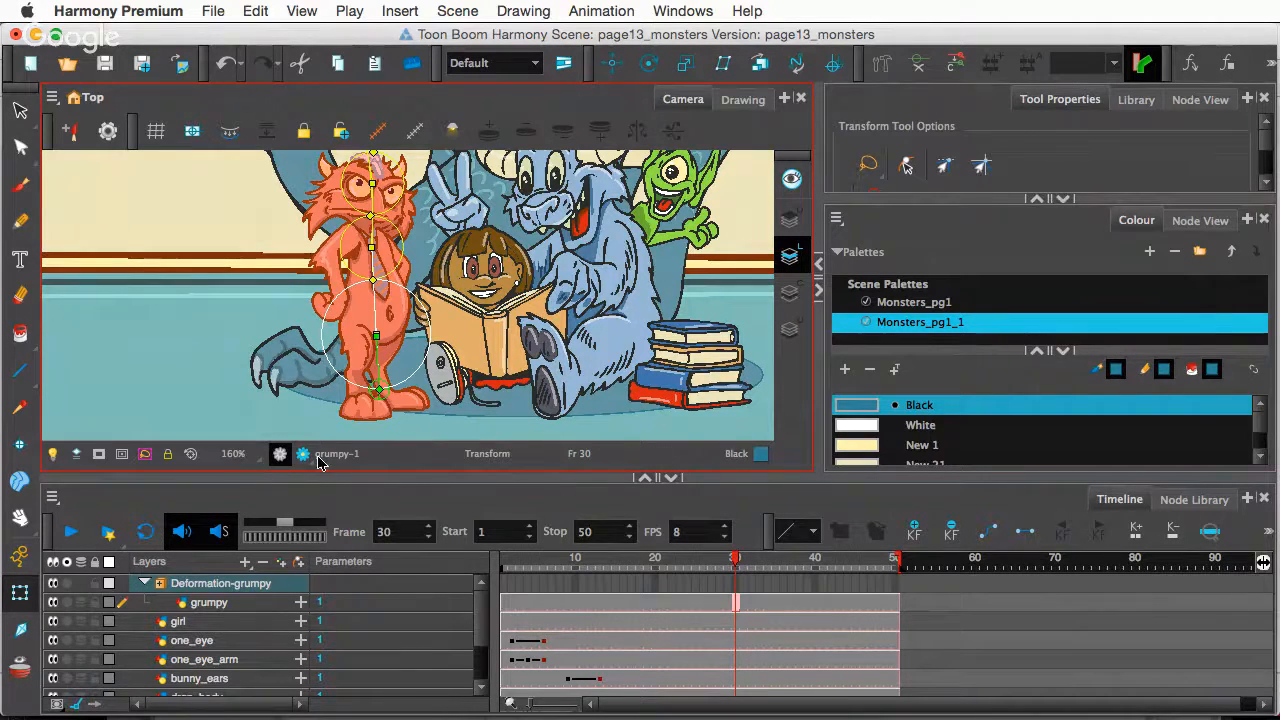
# - Drag the Camera/Timeline splitter down for a taller view, zoom out to 80%, and deselect grumpy
pyautogui.press('space')
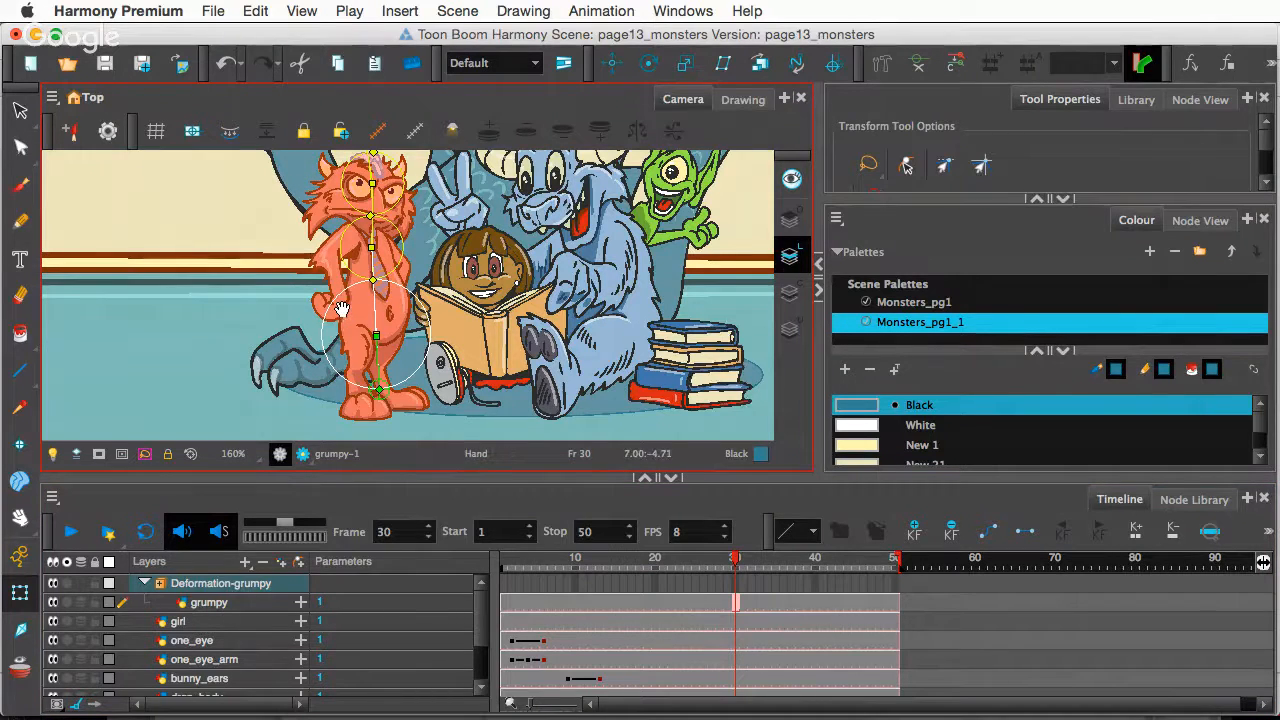
pyautogui.moveTo(338, 309); pyautogui.dragTo(316, 334)
pyautogui.moveTo(297, 479); pyautogui.dragTo(290, 535)
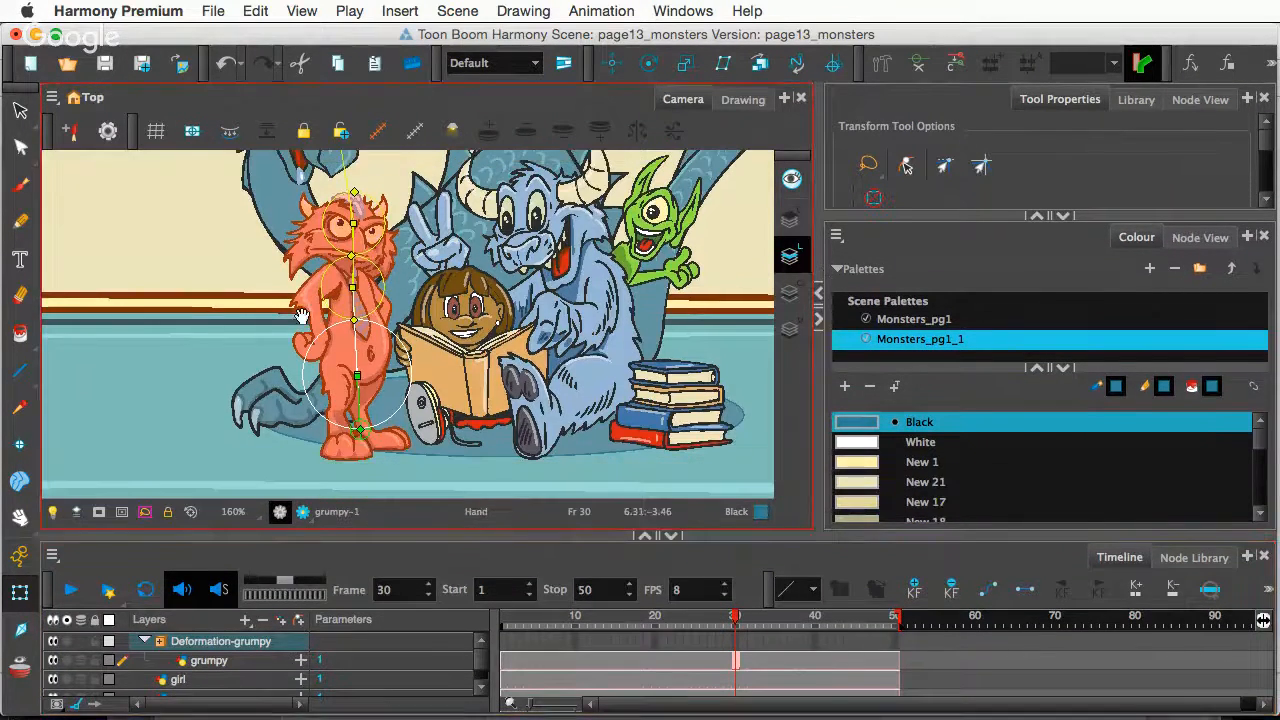
pyautogui.scroll(-1, 290, 310)
pyautogui.scroll(-1, 295, 305)
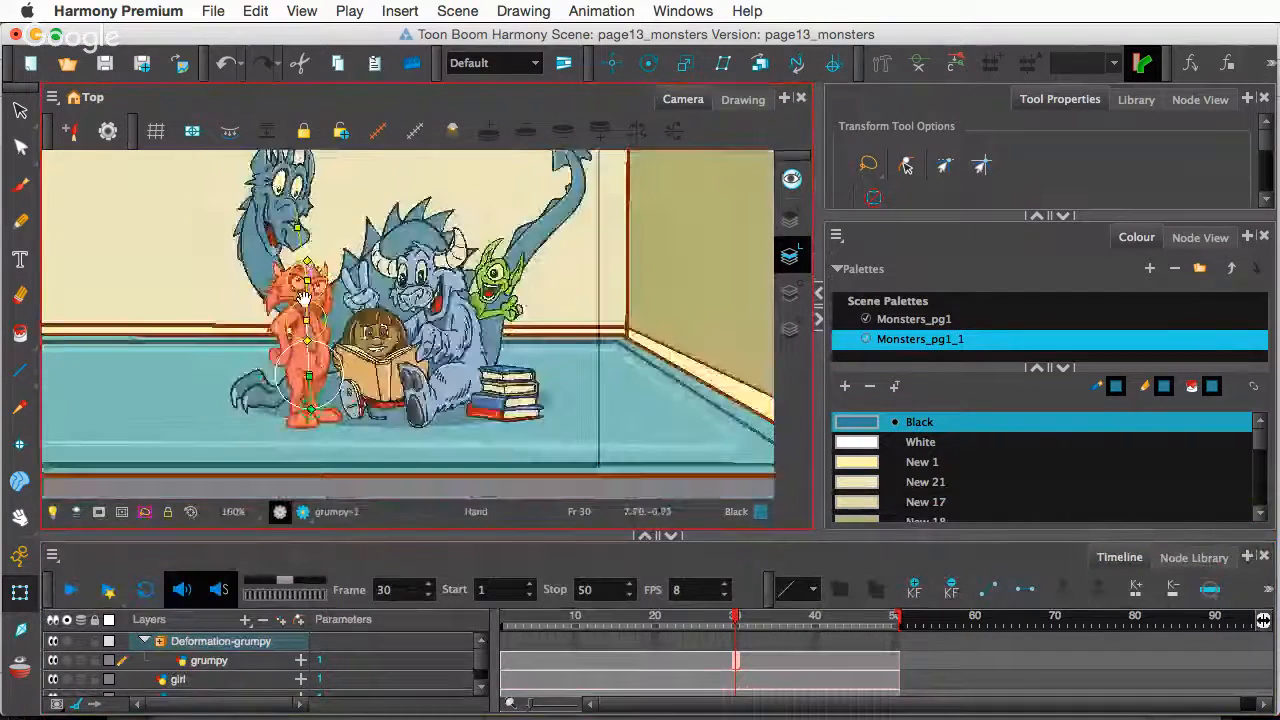
pyautogui.scroll(3, 413, 275)
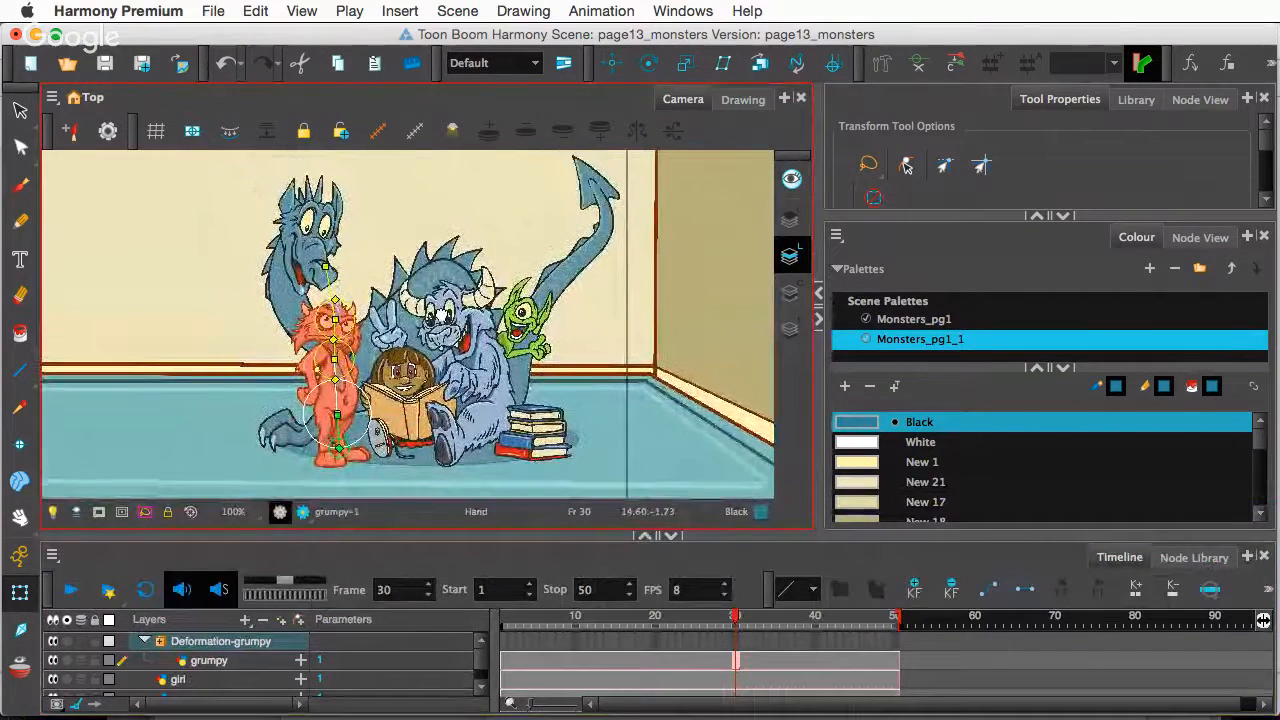
pyautogui.press('1')
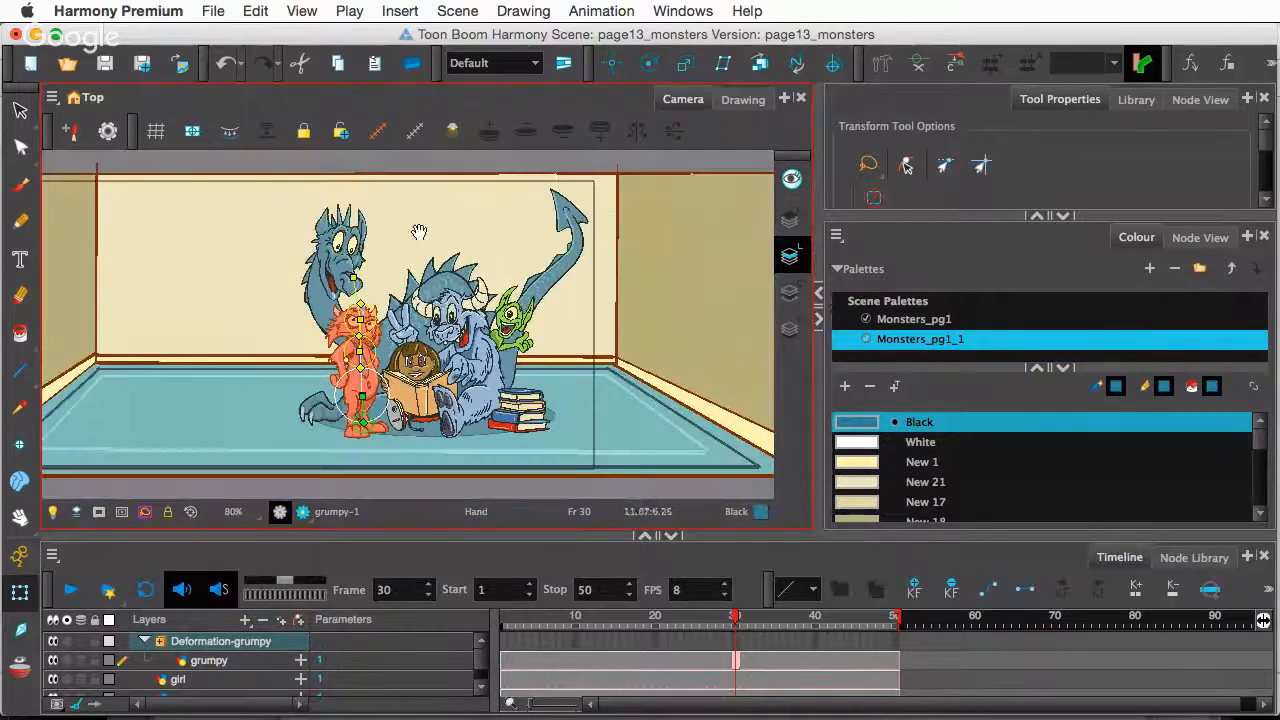
pyautogui.click(380, 171)
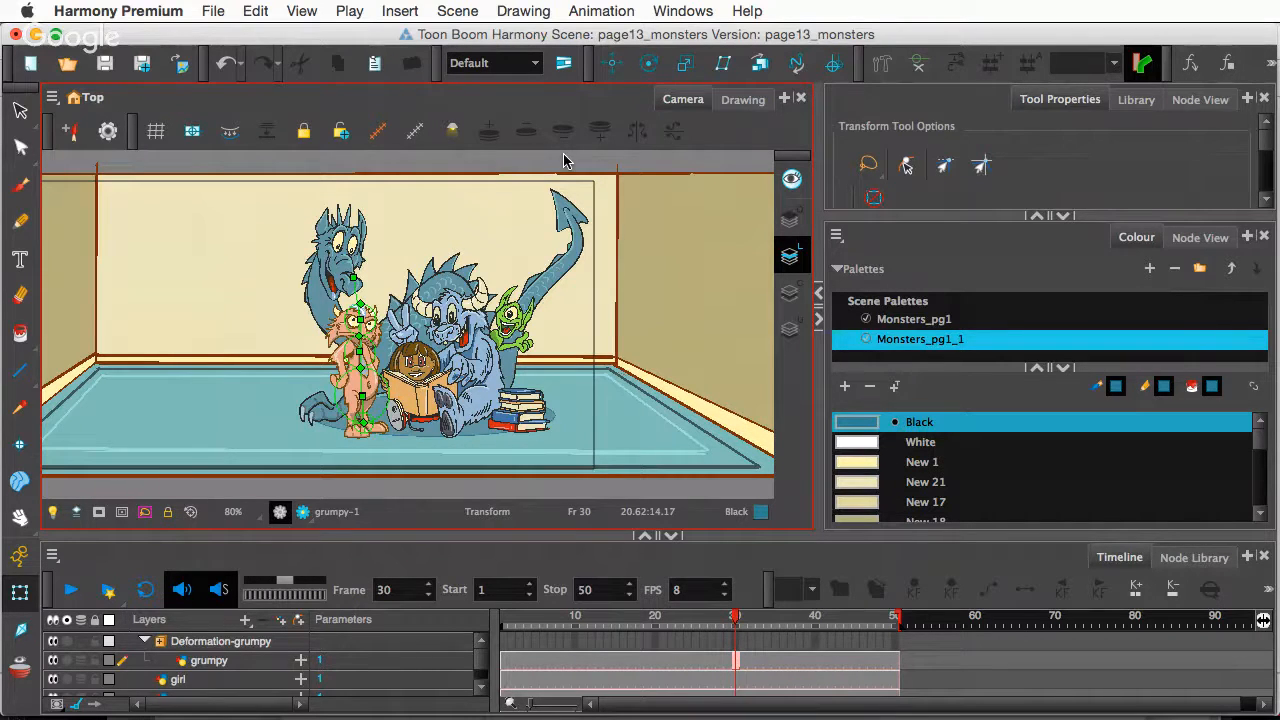
# - Select grumpy's deformer and rotate its upper bone slightly to the right at frame 30
pyautogui.scroll(2, 378, 425)
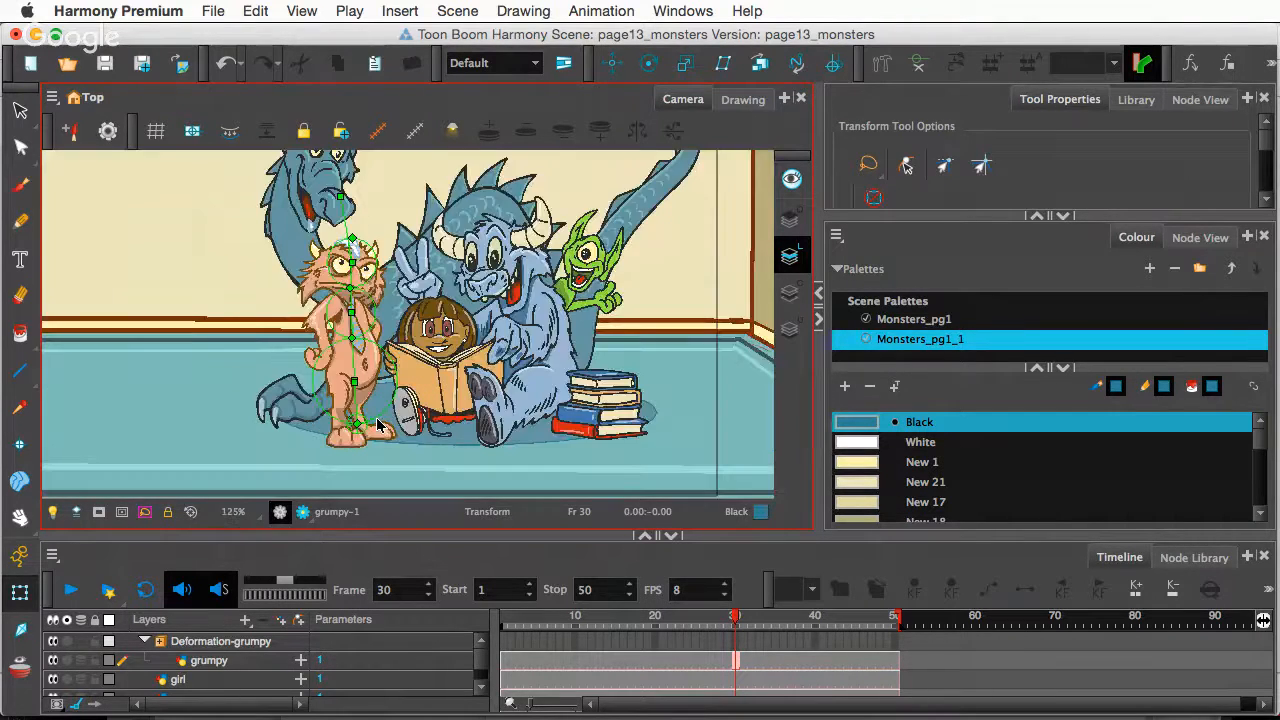
pyautogui.scroll(2, 378, 425)
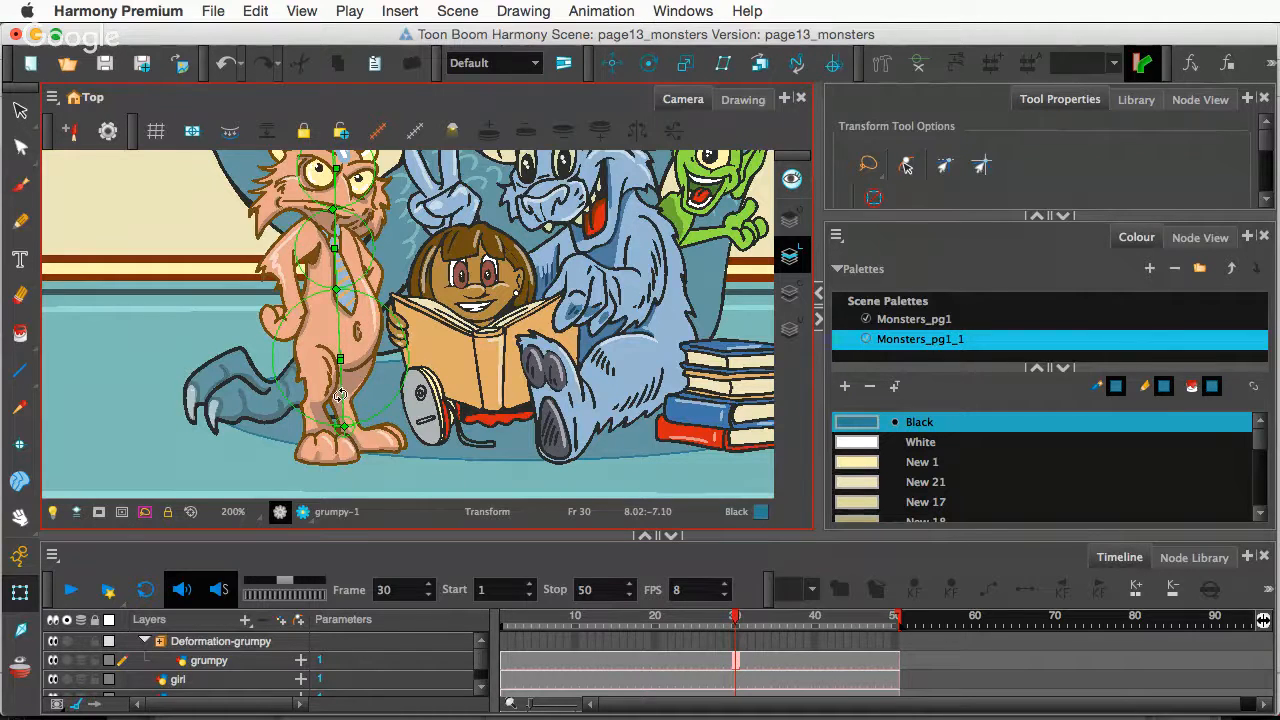
pyautogui.click(340, 329)
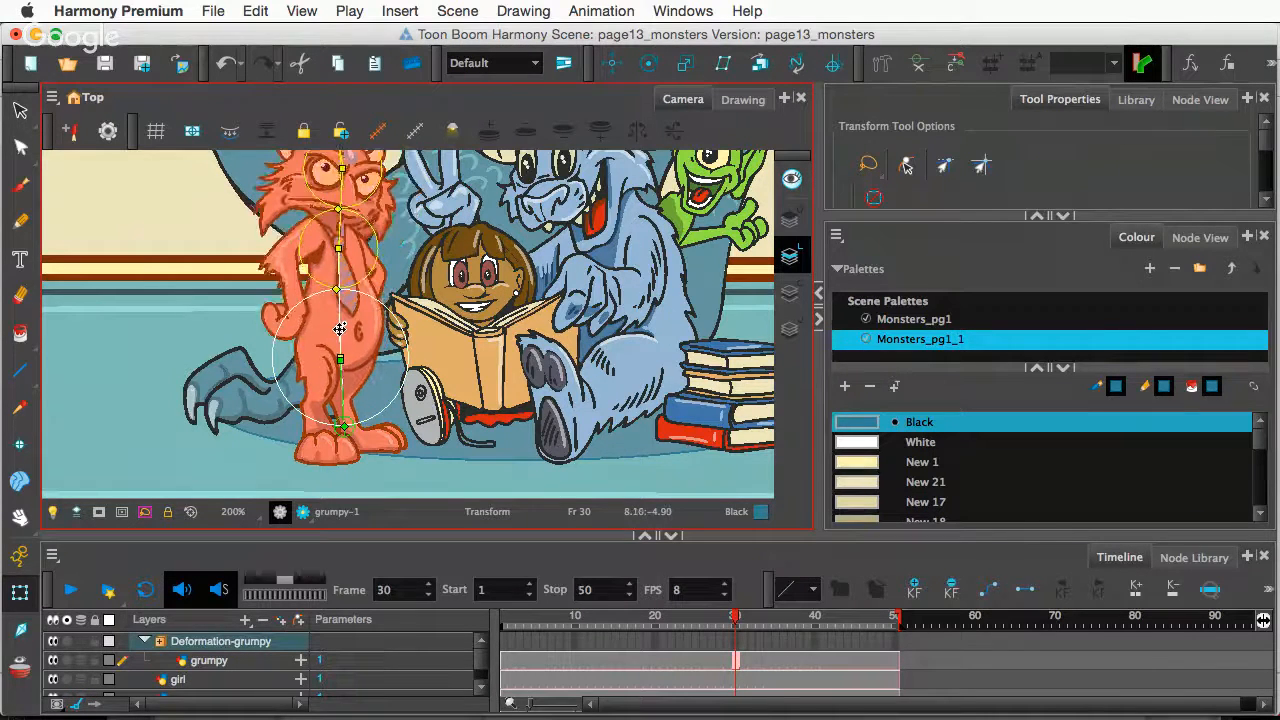
pyautogui.click(326, 231)
pyautogui.moveTo(326, 231); pyautogui.dragTo(329, 232)
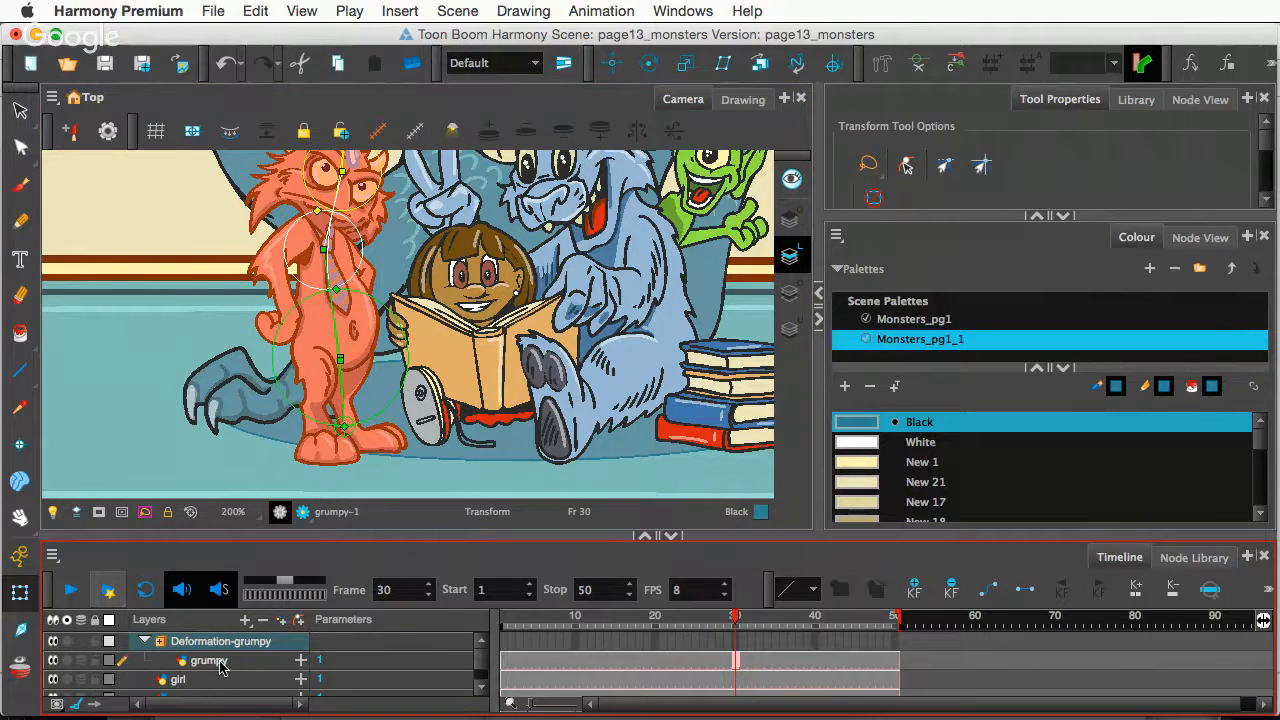
# - Collapse and select the Deformation-grumpy layer, then set a keyframe at frame 30 with F6
pyautogui.click(143, 642)
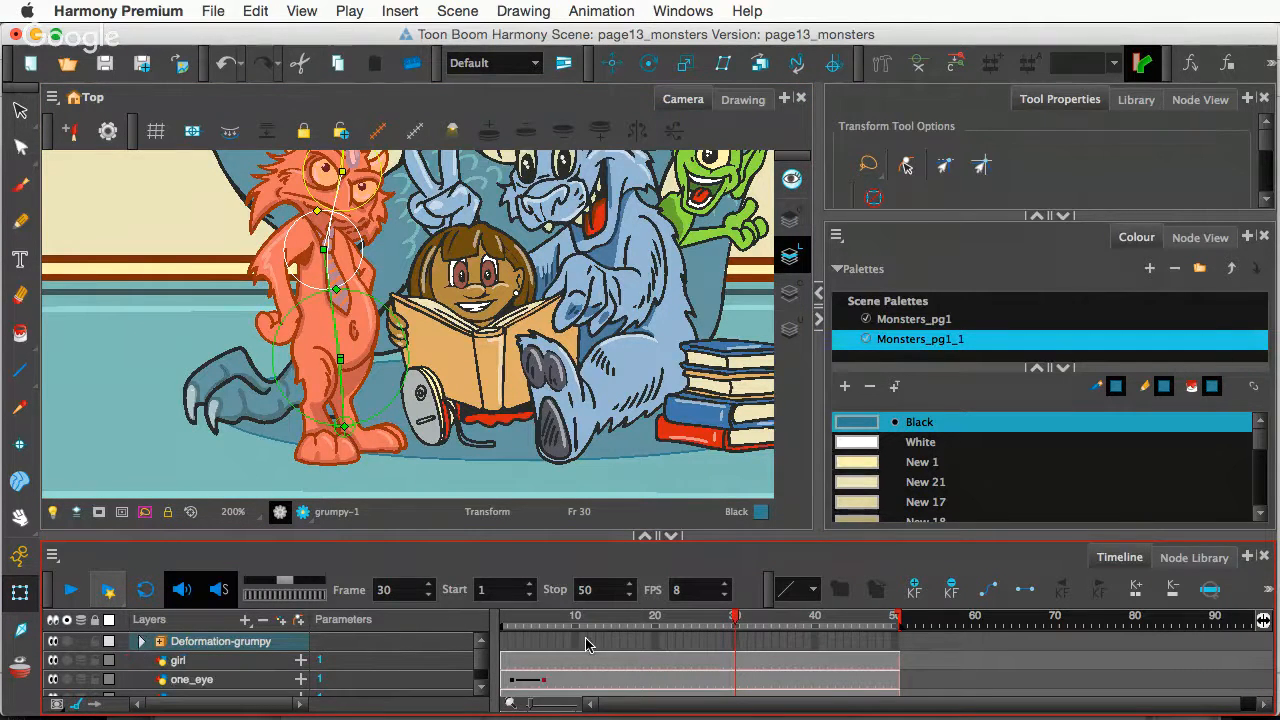
pyautogui.click(736, 643)
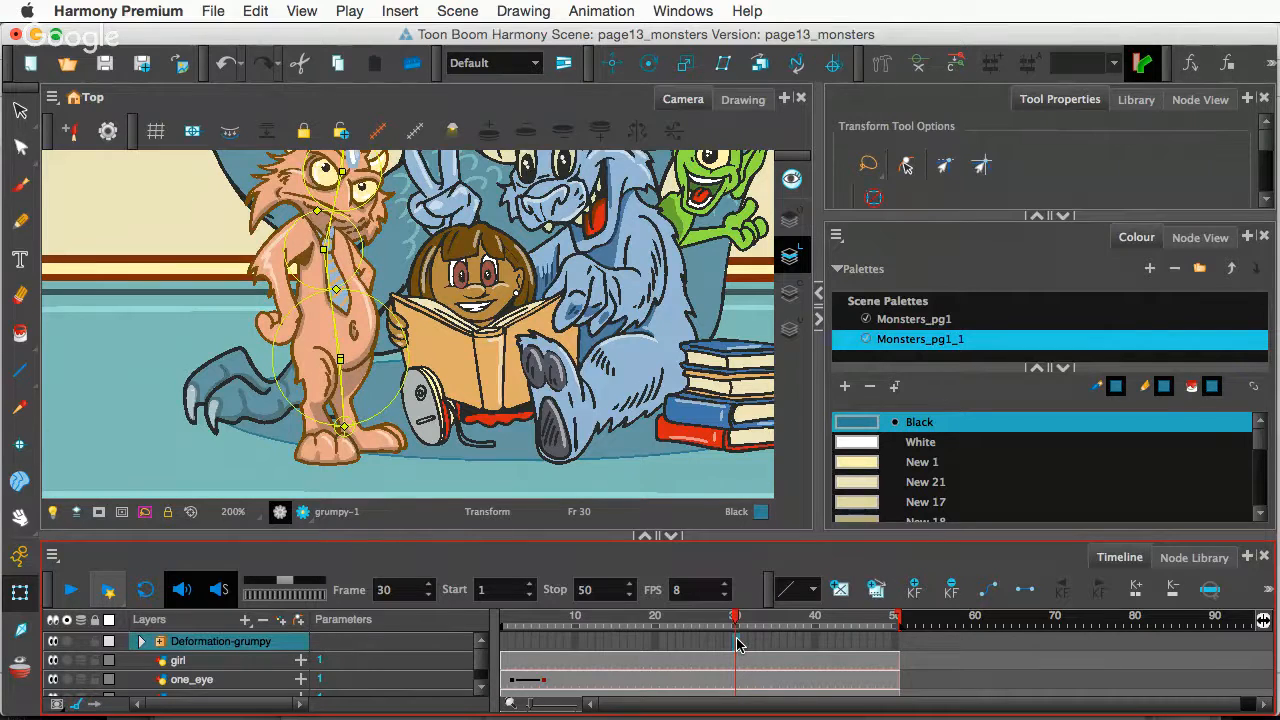
pyautogui.press('F6')
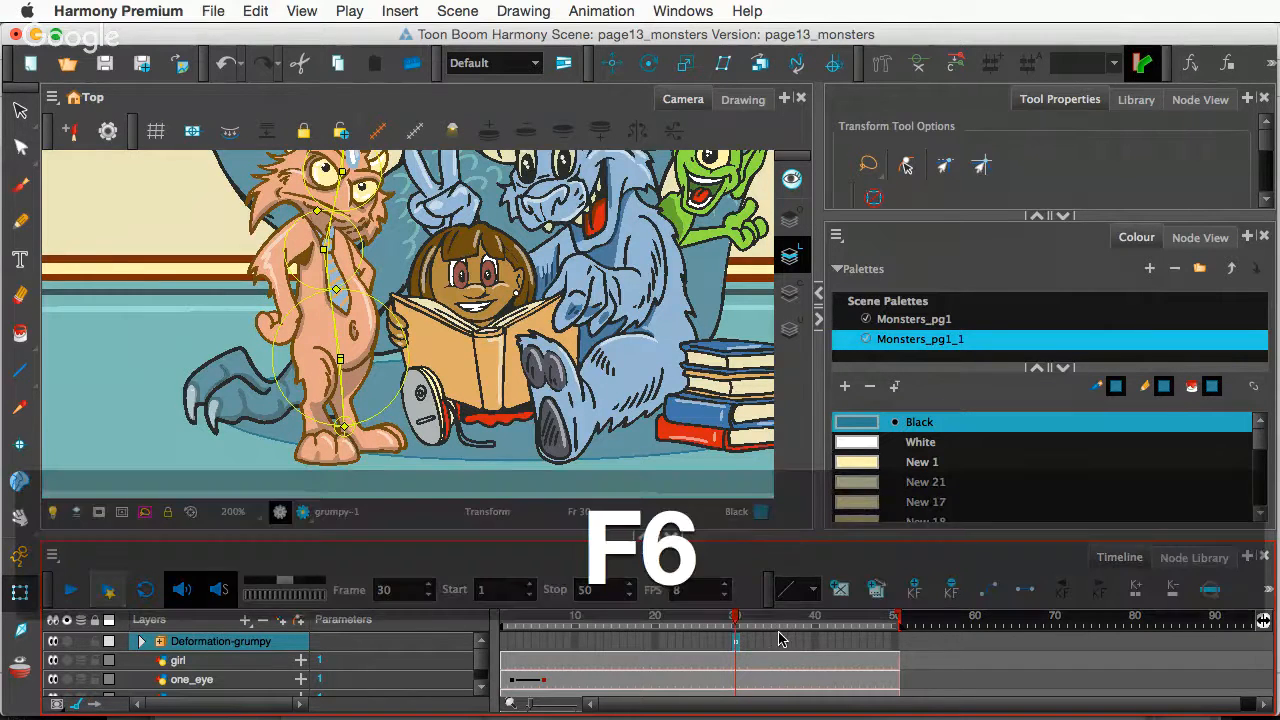
# - Try a head and body pose at frame 36, undo the last head adjustment, and return to frame 30
pyautogui.click(784, 643)
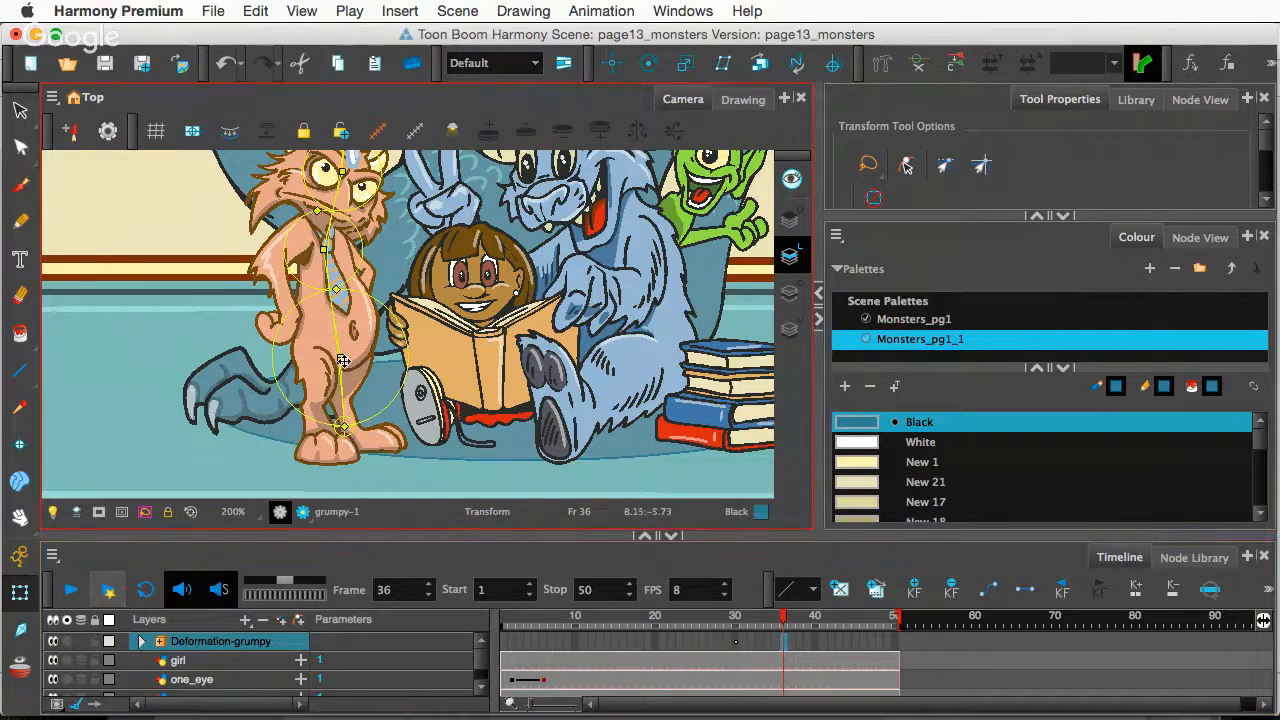
pyautogui.moveTo(336, 188); pyautogui.dragTo(324, 190)
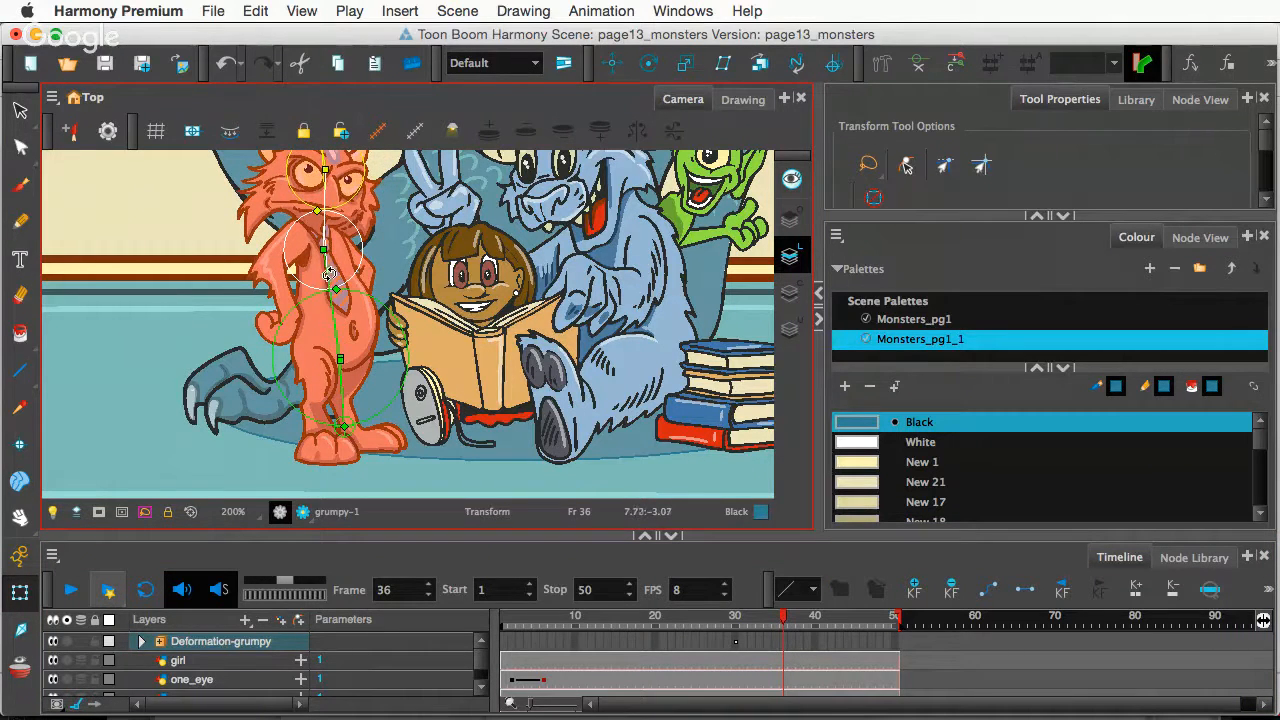
pyautogui.moveTo(337, 352); pyautogui.dragTo(343, 343)
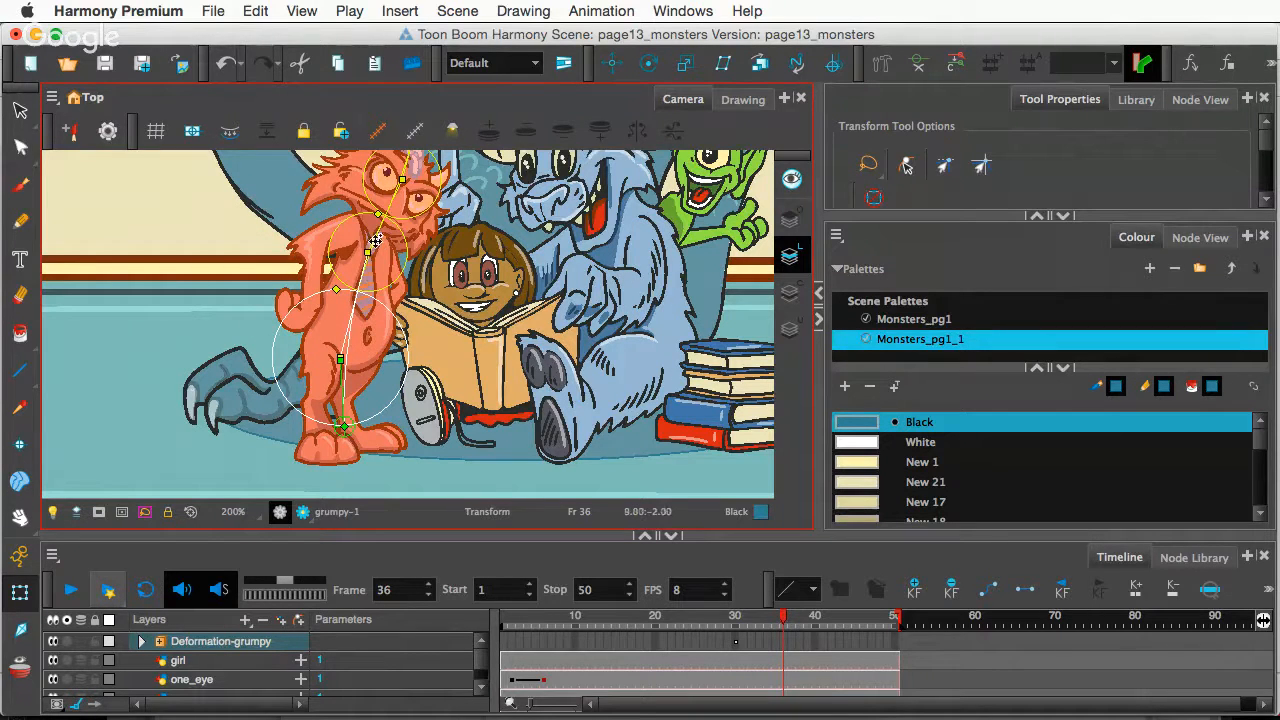
pyautogui.moveTo(372, 234); pyautogui.dragTo(364, 233)
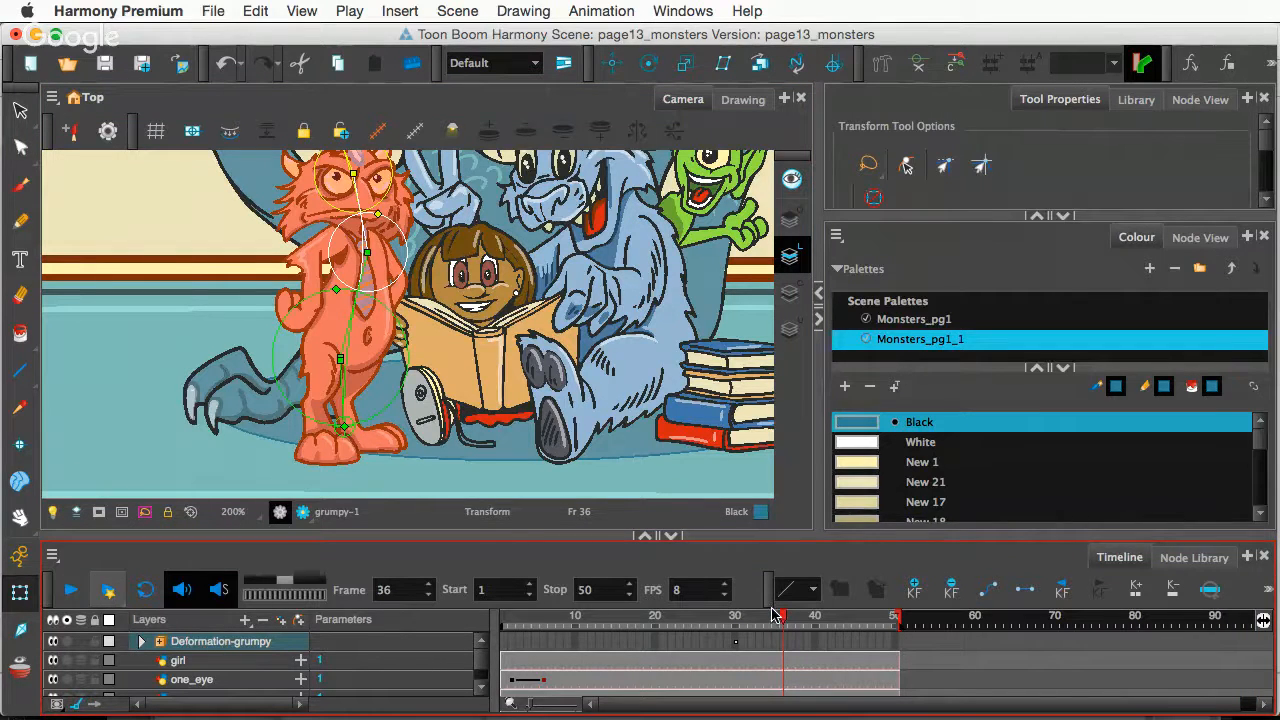
pyautogui.press('super+z')
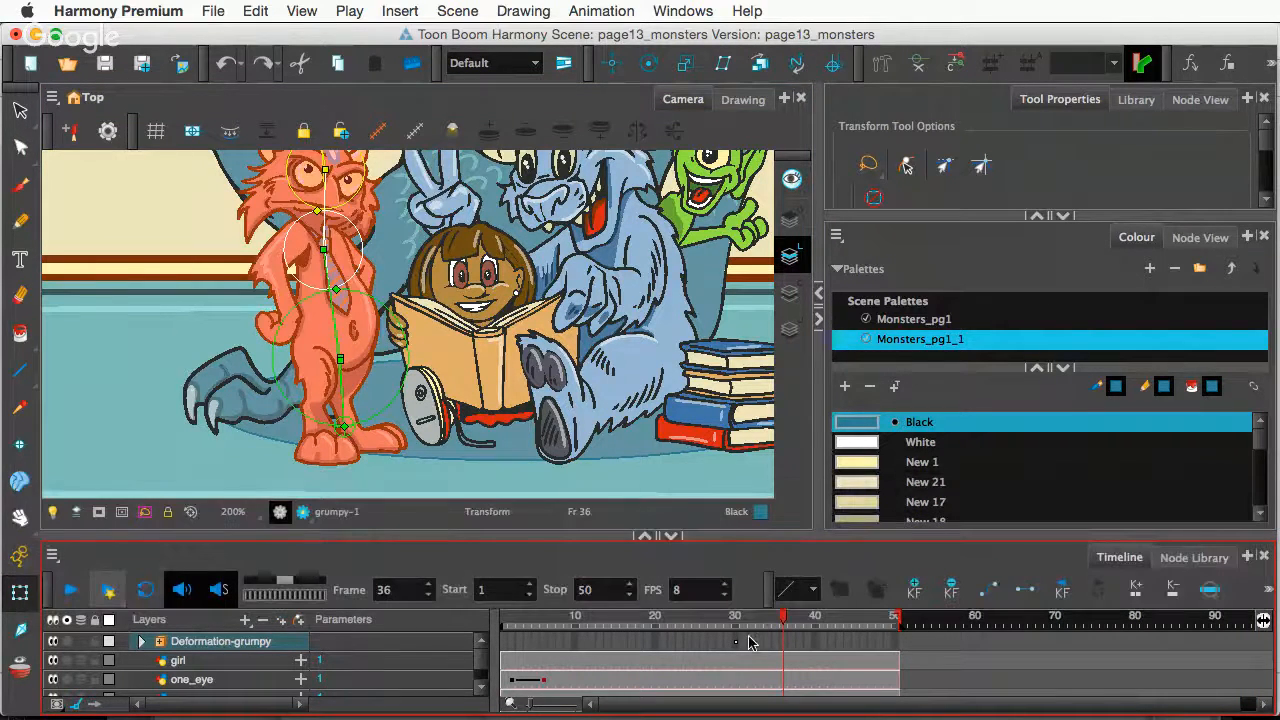
pyautogui.click(736, 640)
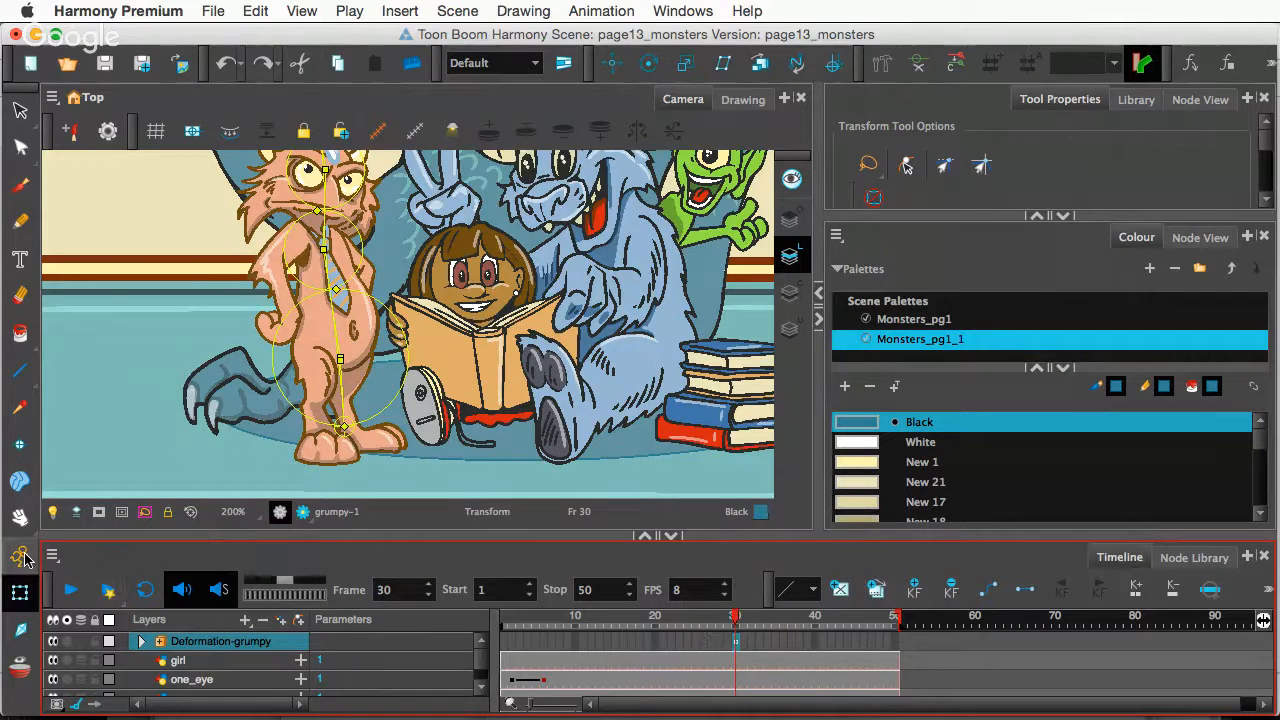
# - At frame 37, rotate grumpy's deformer bones into an upright lean with his head tilted slightly right
pyautogui.click(792, 645)
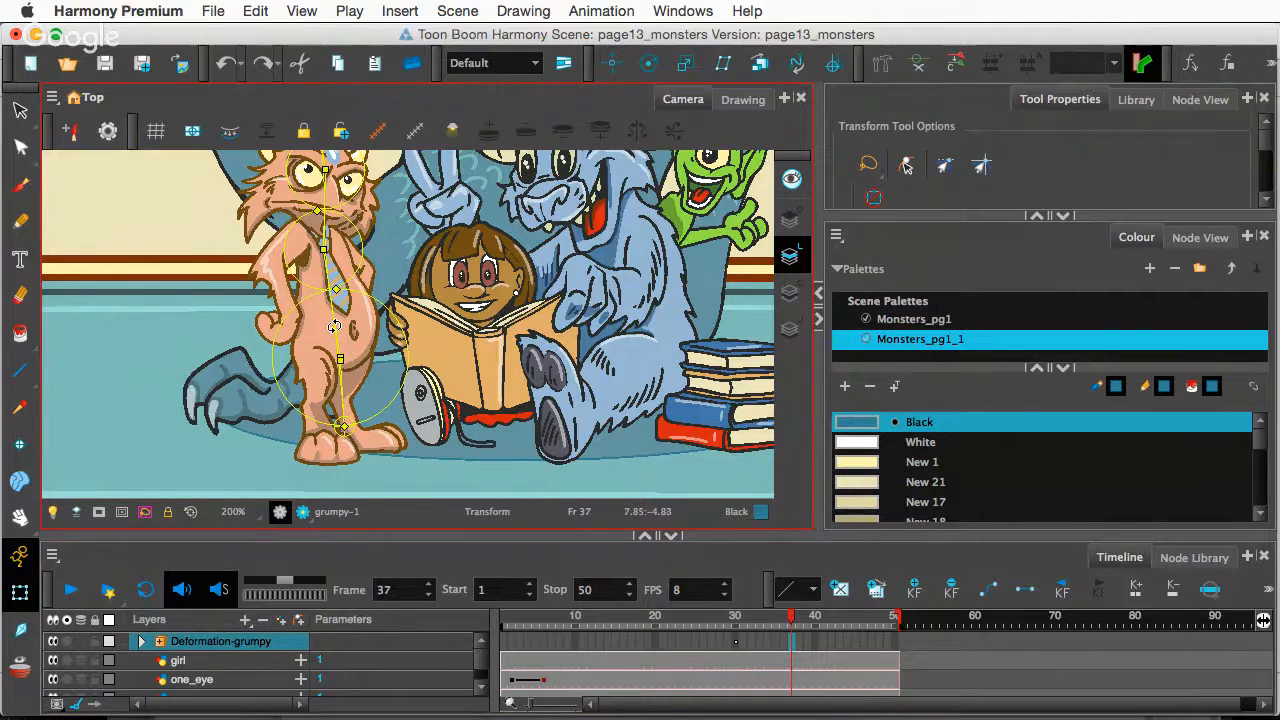
pyautogui.moveTo(334, 326); pyautogui.dragTo(345, 324)
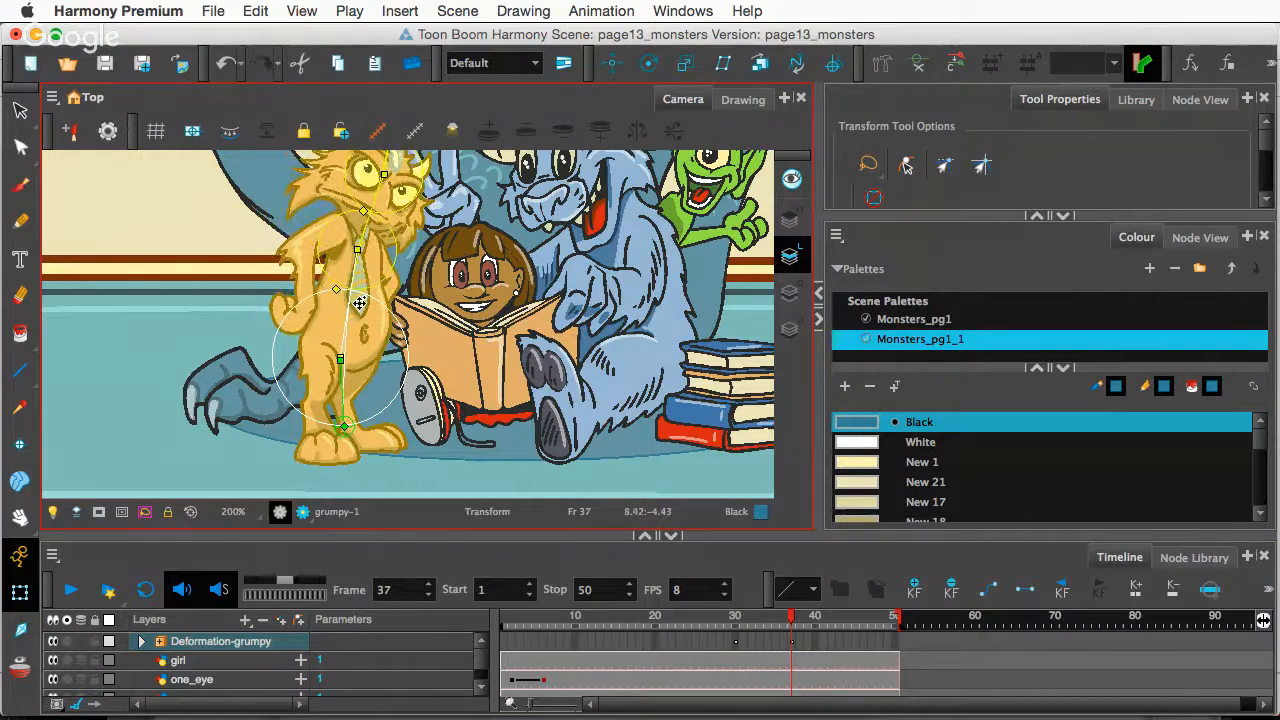
pyautogui.moveTo(362, 236); pyautogui.dragTo(357, 245)
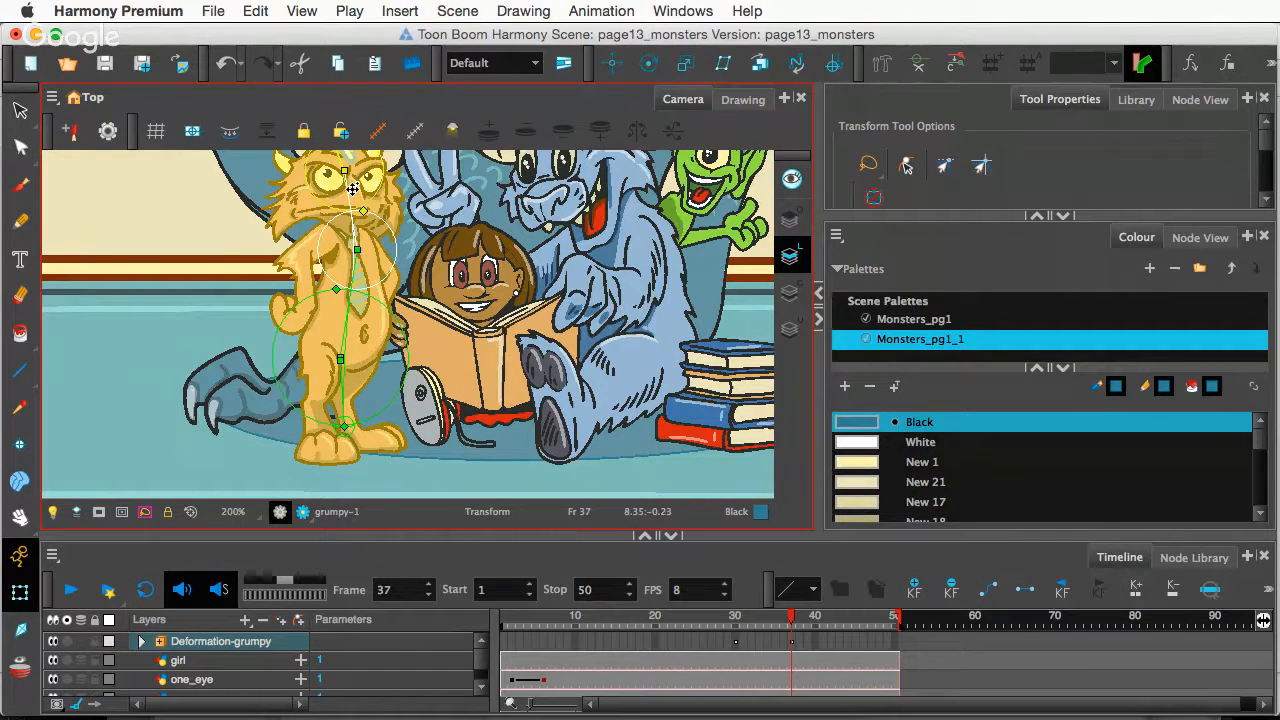
pyautogui.moveTo(345, 183); pyautogui.dragTo(354, 181)
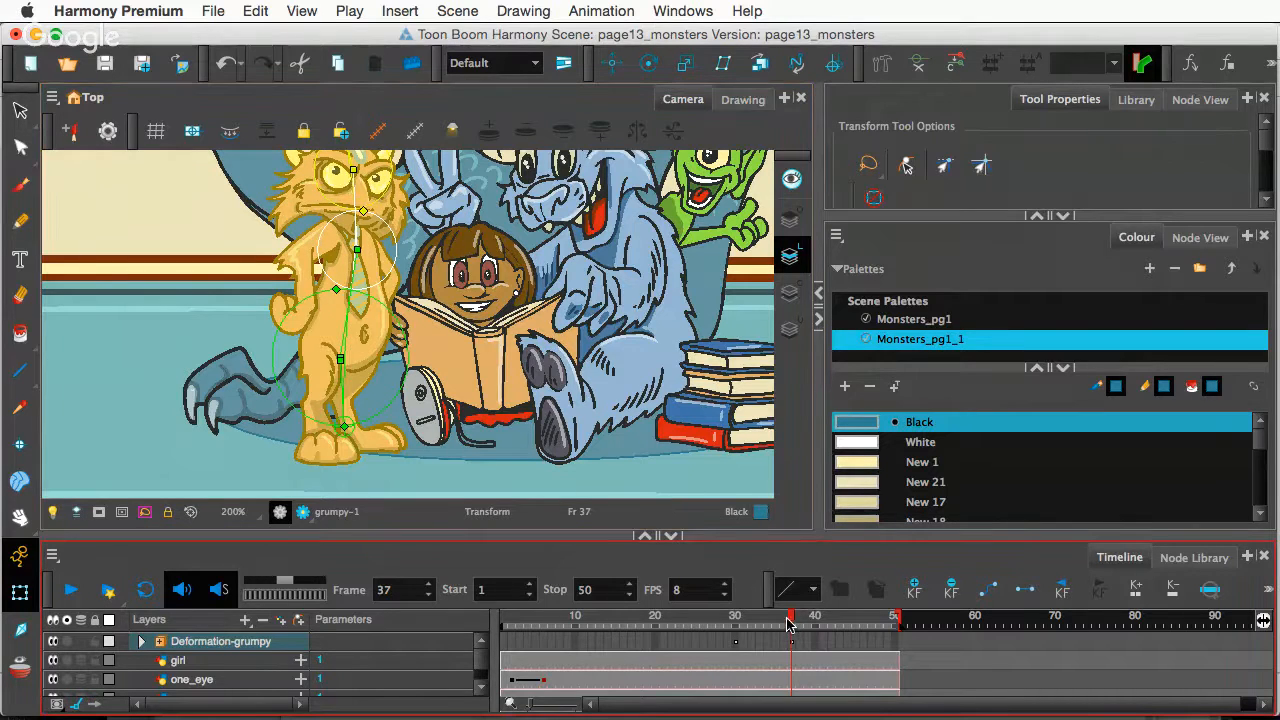
# - Scrub back to frame 30 to preview grumpy's motion and in-between near frame 31, then zoom out
pyautogui.moveTo(793, 622); pyautogui.dragTo(742, 628)
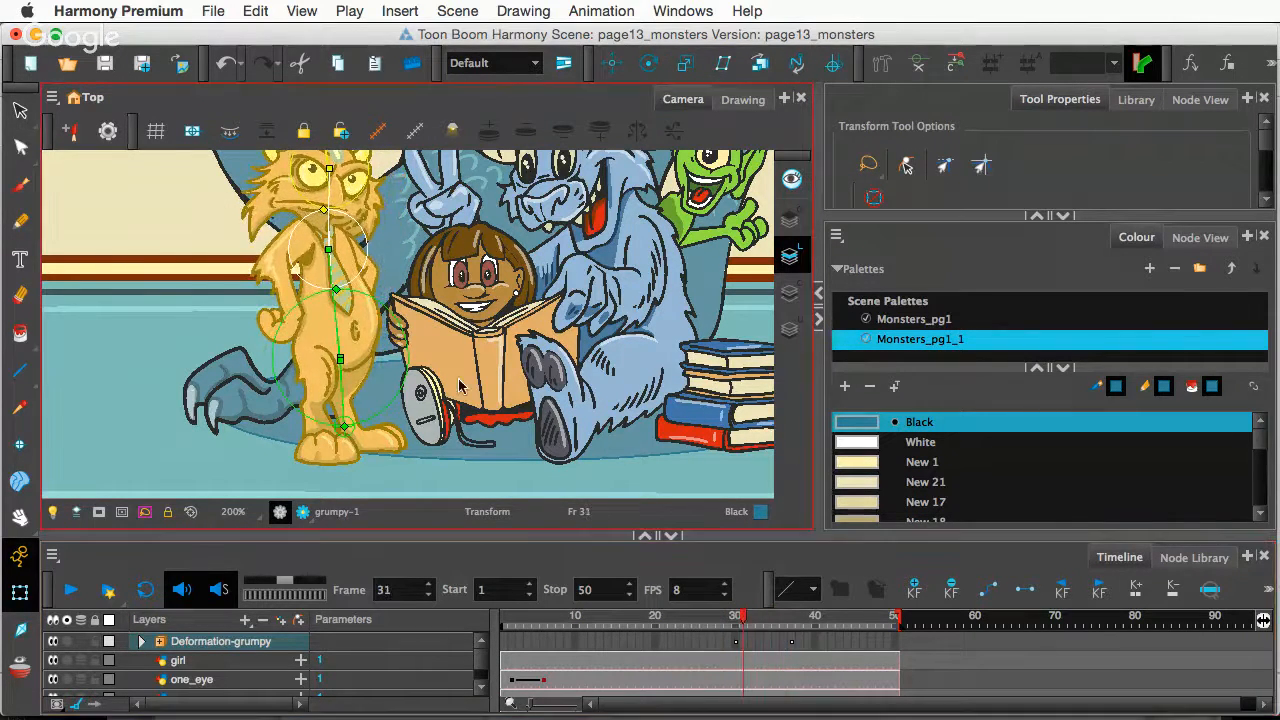
pyautogui.moveTo(410, 304); pyautogui.dragTo(414, 356)
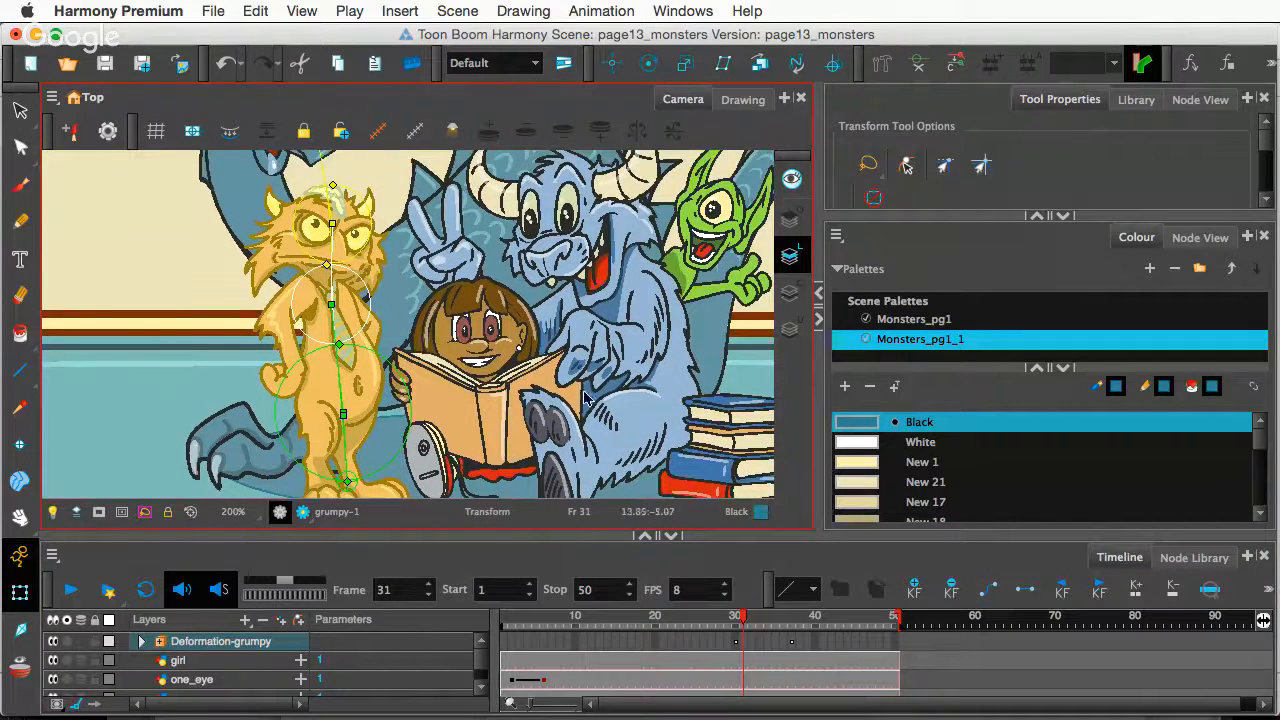
pyautogui.press('1')
pyautogui.press('1')
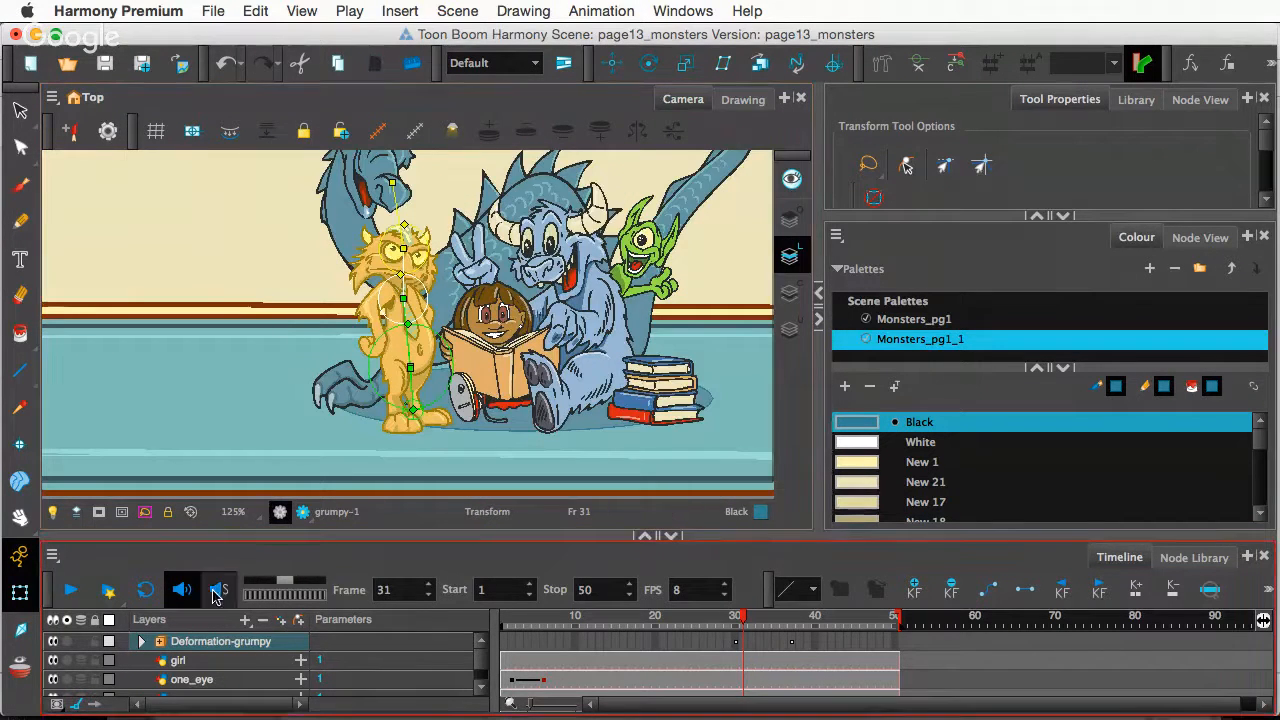
pyautogui.moveTo(741, 636); pyautogui.dragTo(791, 634)
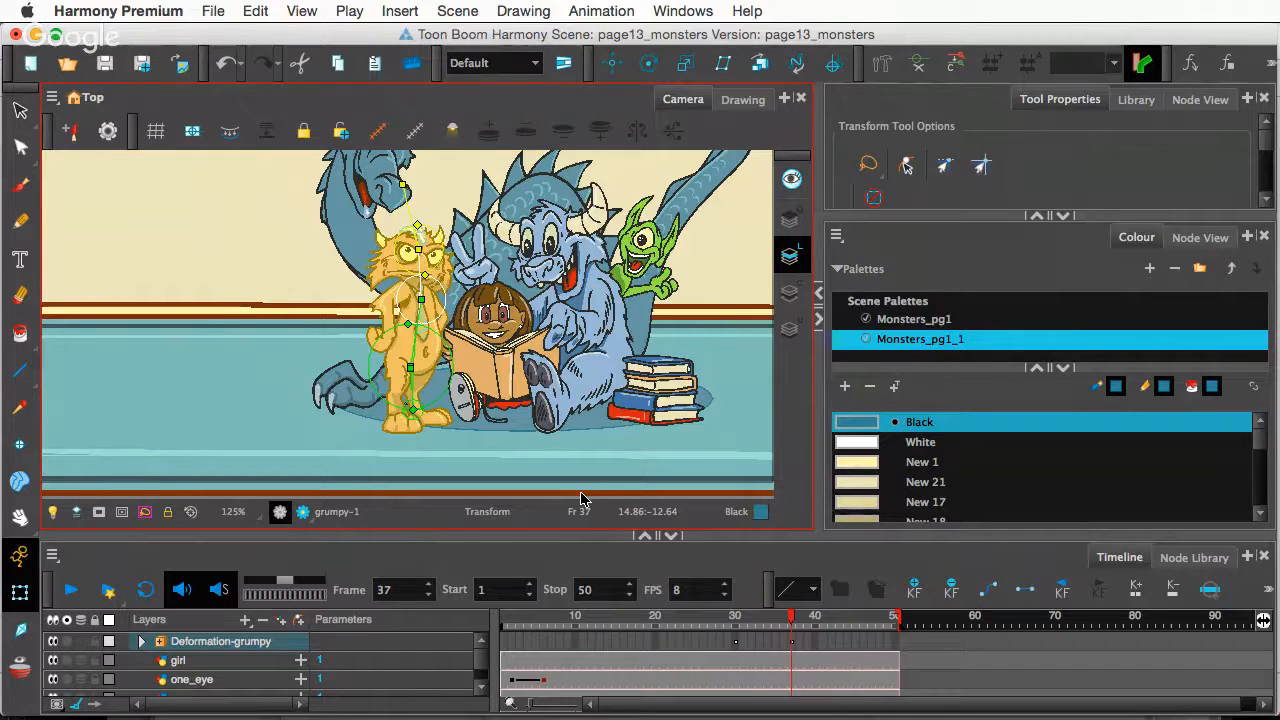
pyautogui.press('space')
pyautogui.moveTo(410, 312); pyautogui.dragTo(407, 325)
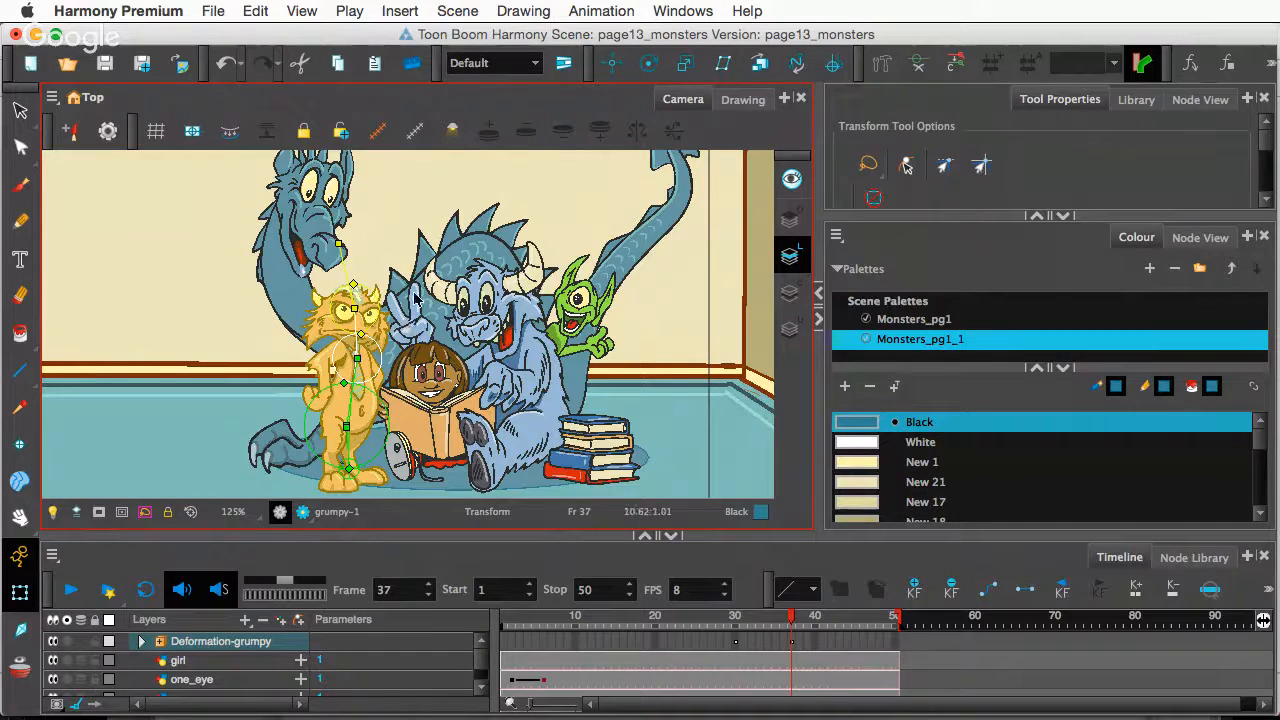
pyautogui.moveTo(409, 285); pyautogui.dragTo(393, 293)
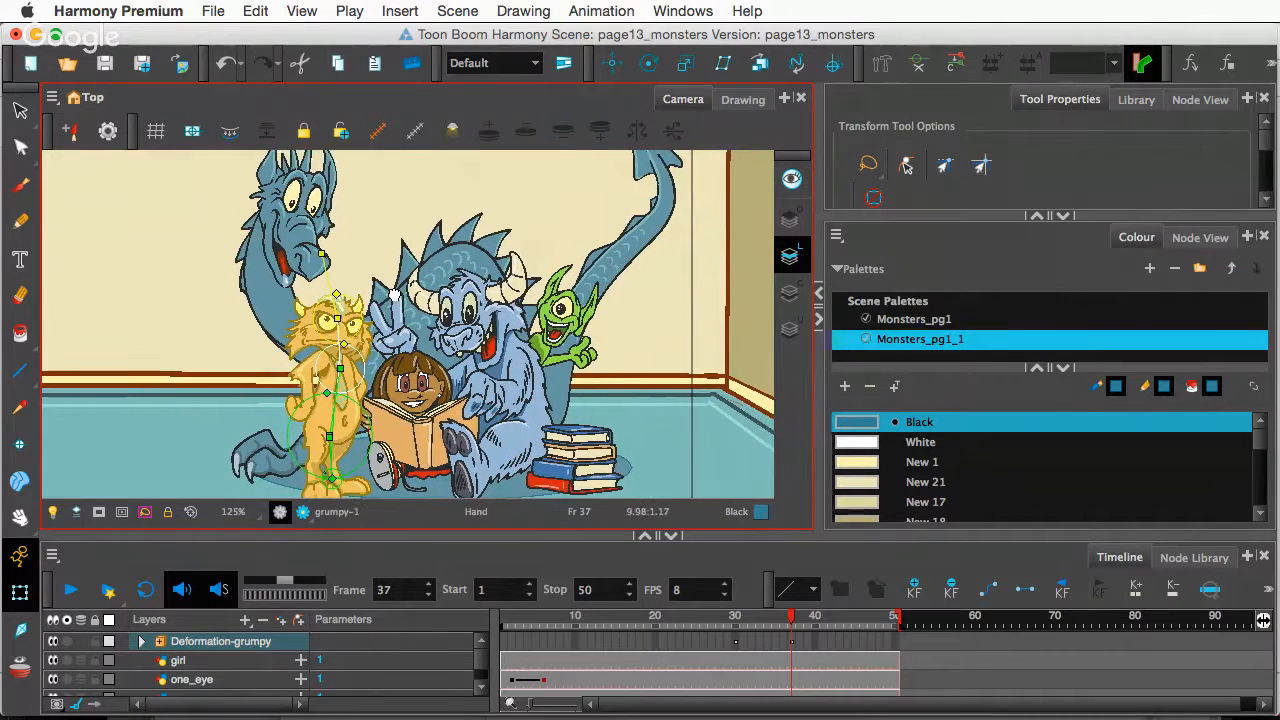
pyautogui.hotkey('shift', 'm')
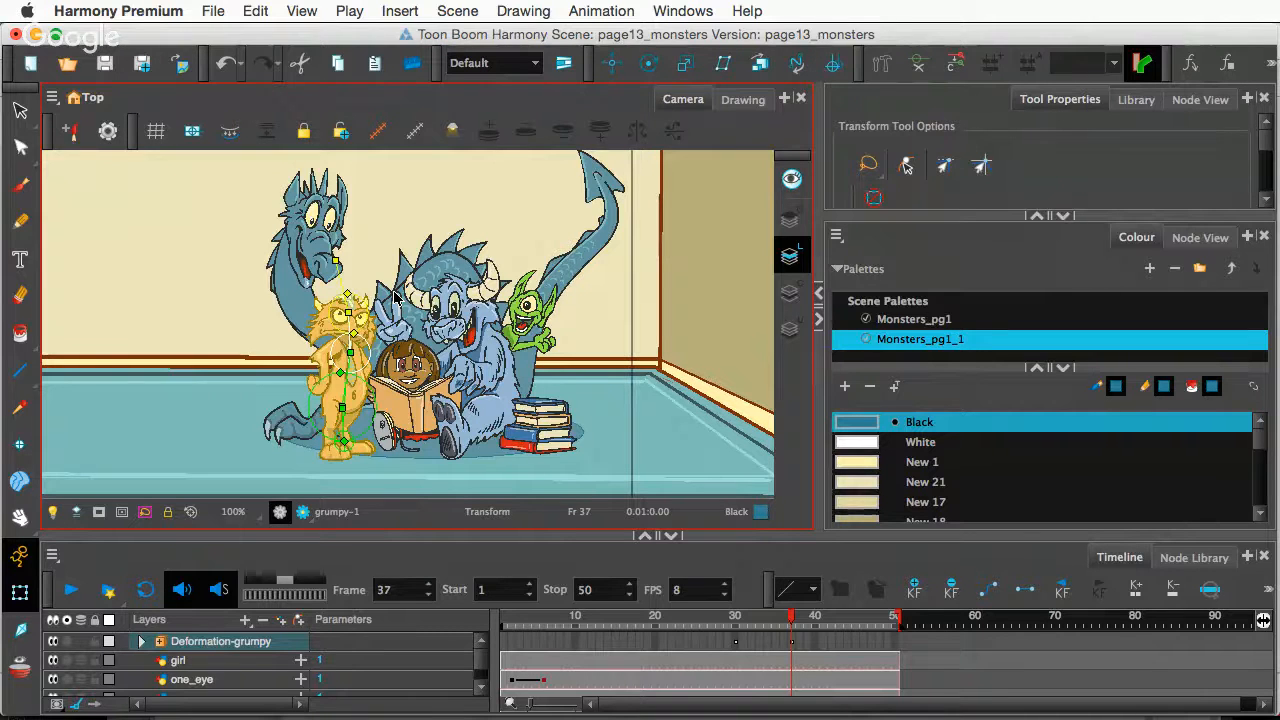
# - Switch from the Dock to Google Chrome to show the Hangouts broadcast window
pyautogui.moveTo(115, 712)
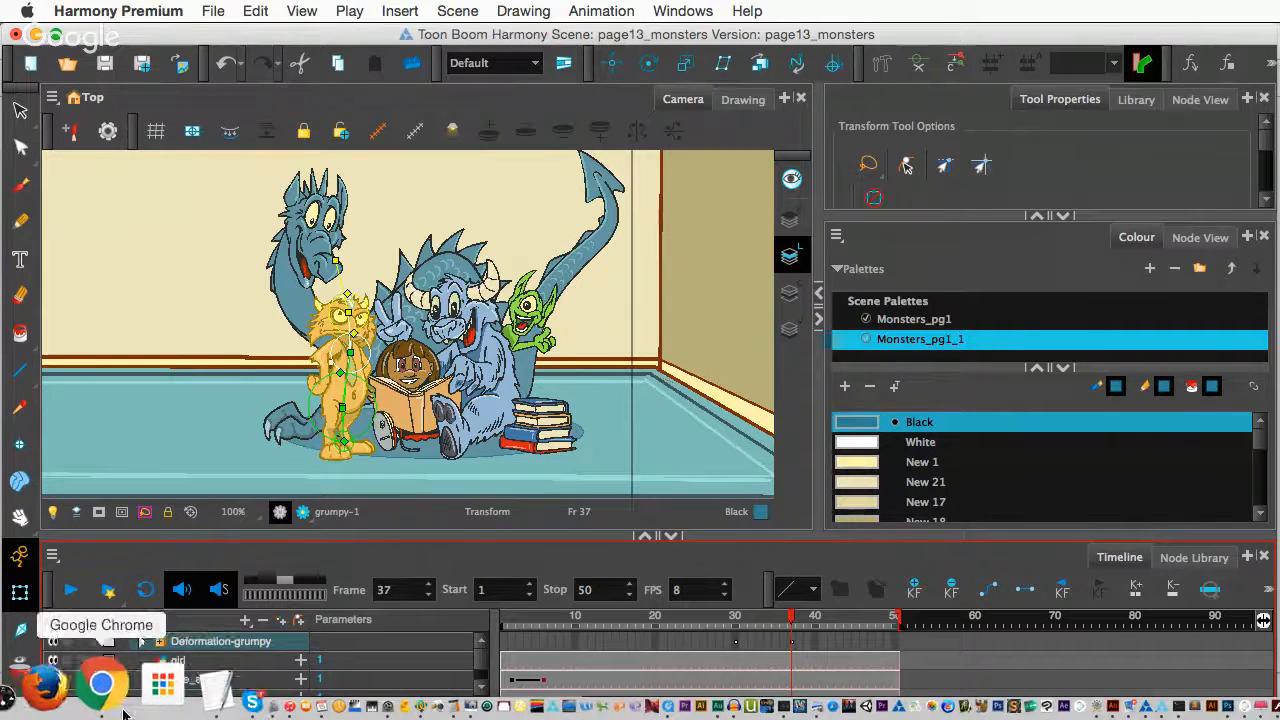
pyautogui.click(118, 700)
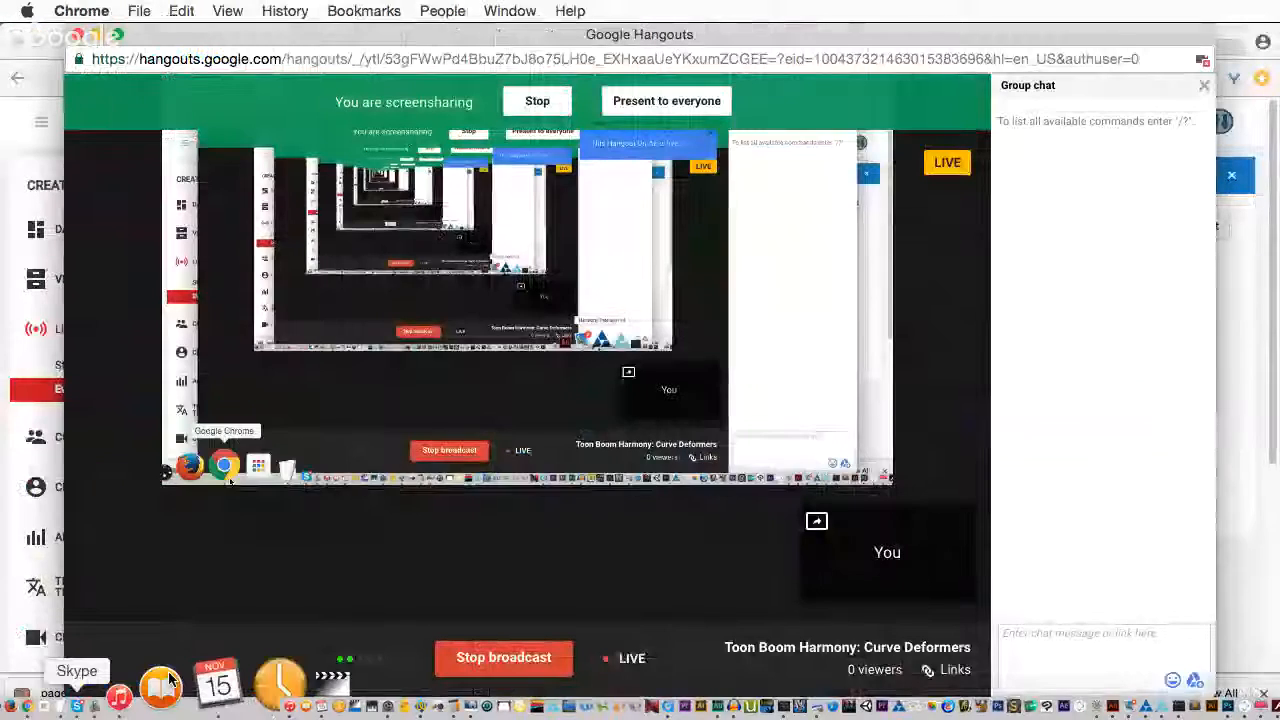